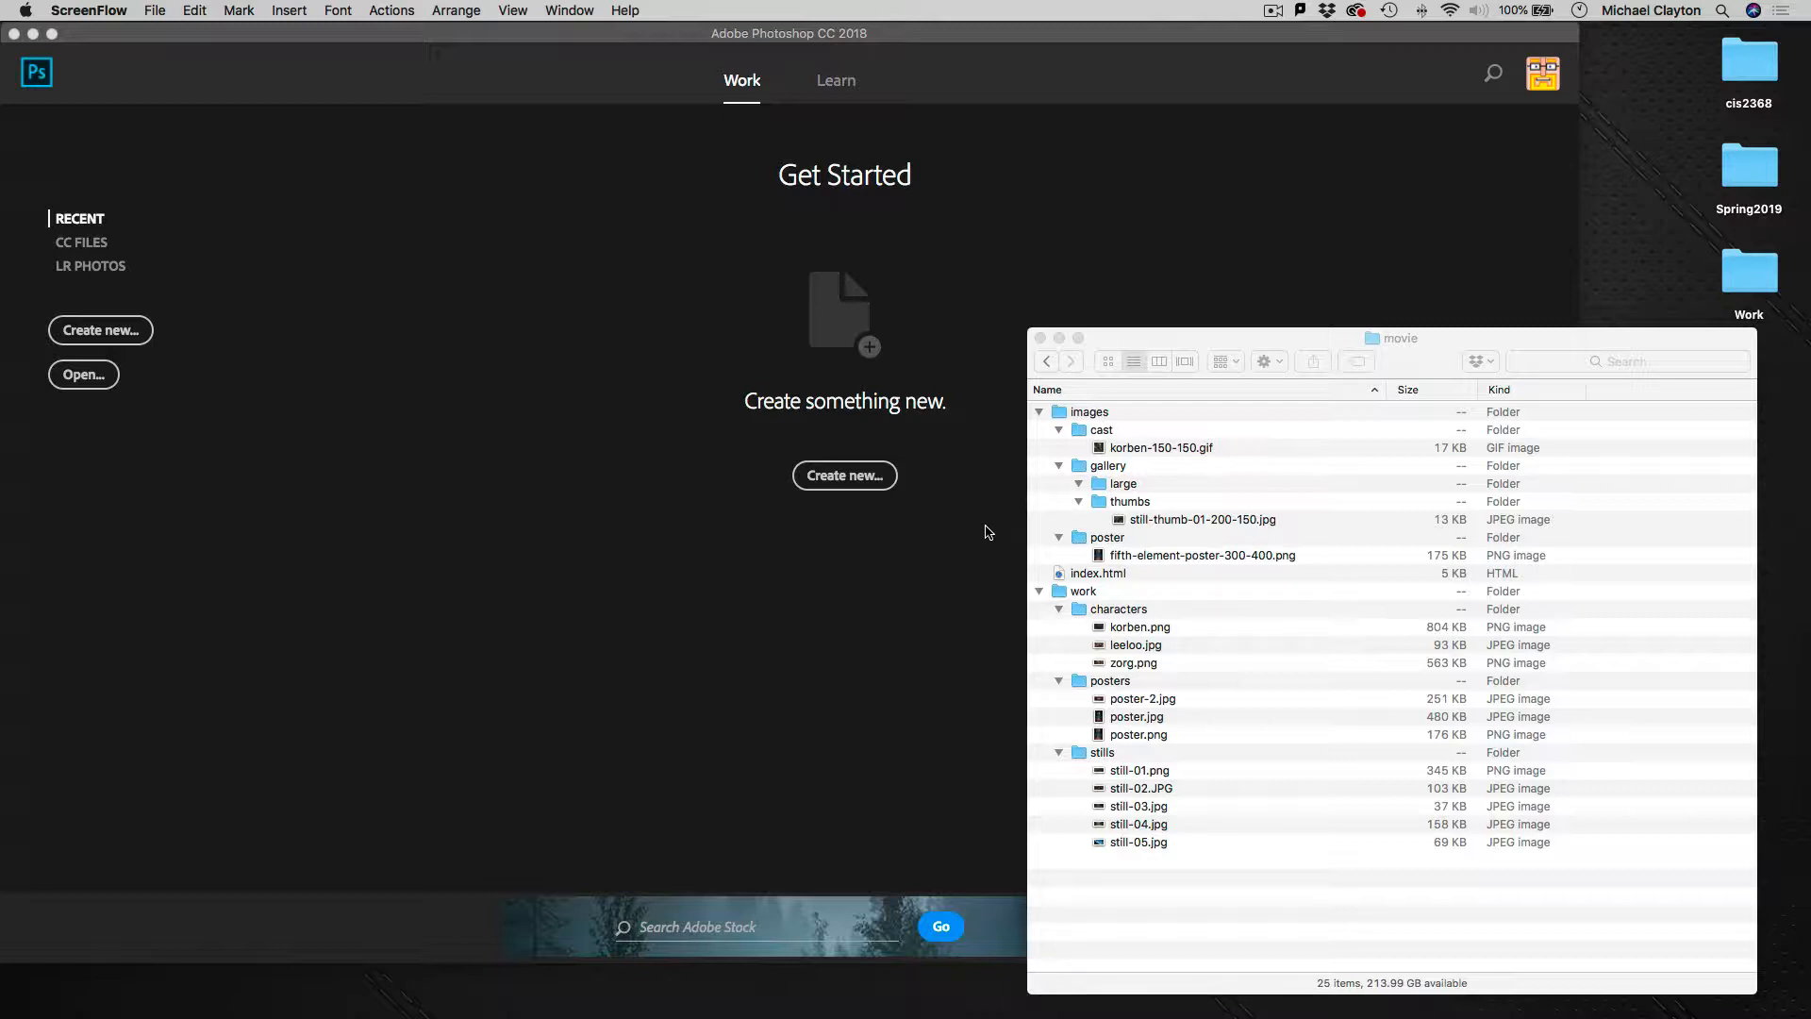
# - Preview the finished cast GIF, gallery thumbnail and poster PNG in the images folder as examples
pyautogui.click(1141, 452)
pyautogui.click(1135, 450)
pyautogui.press('space')
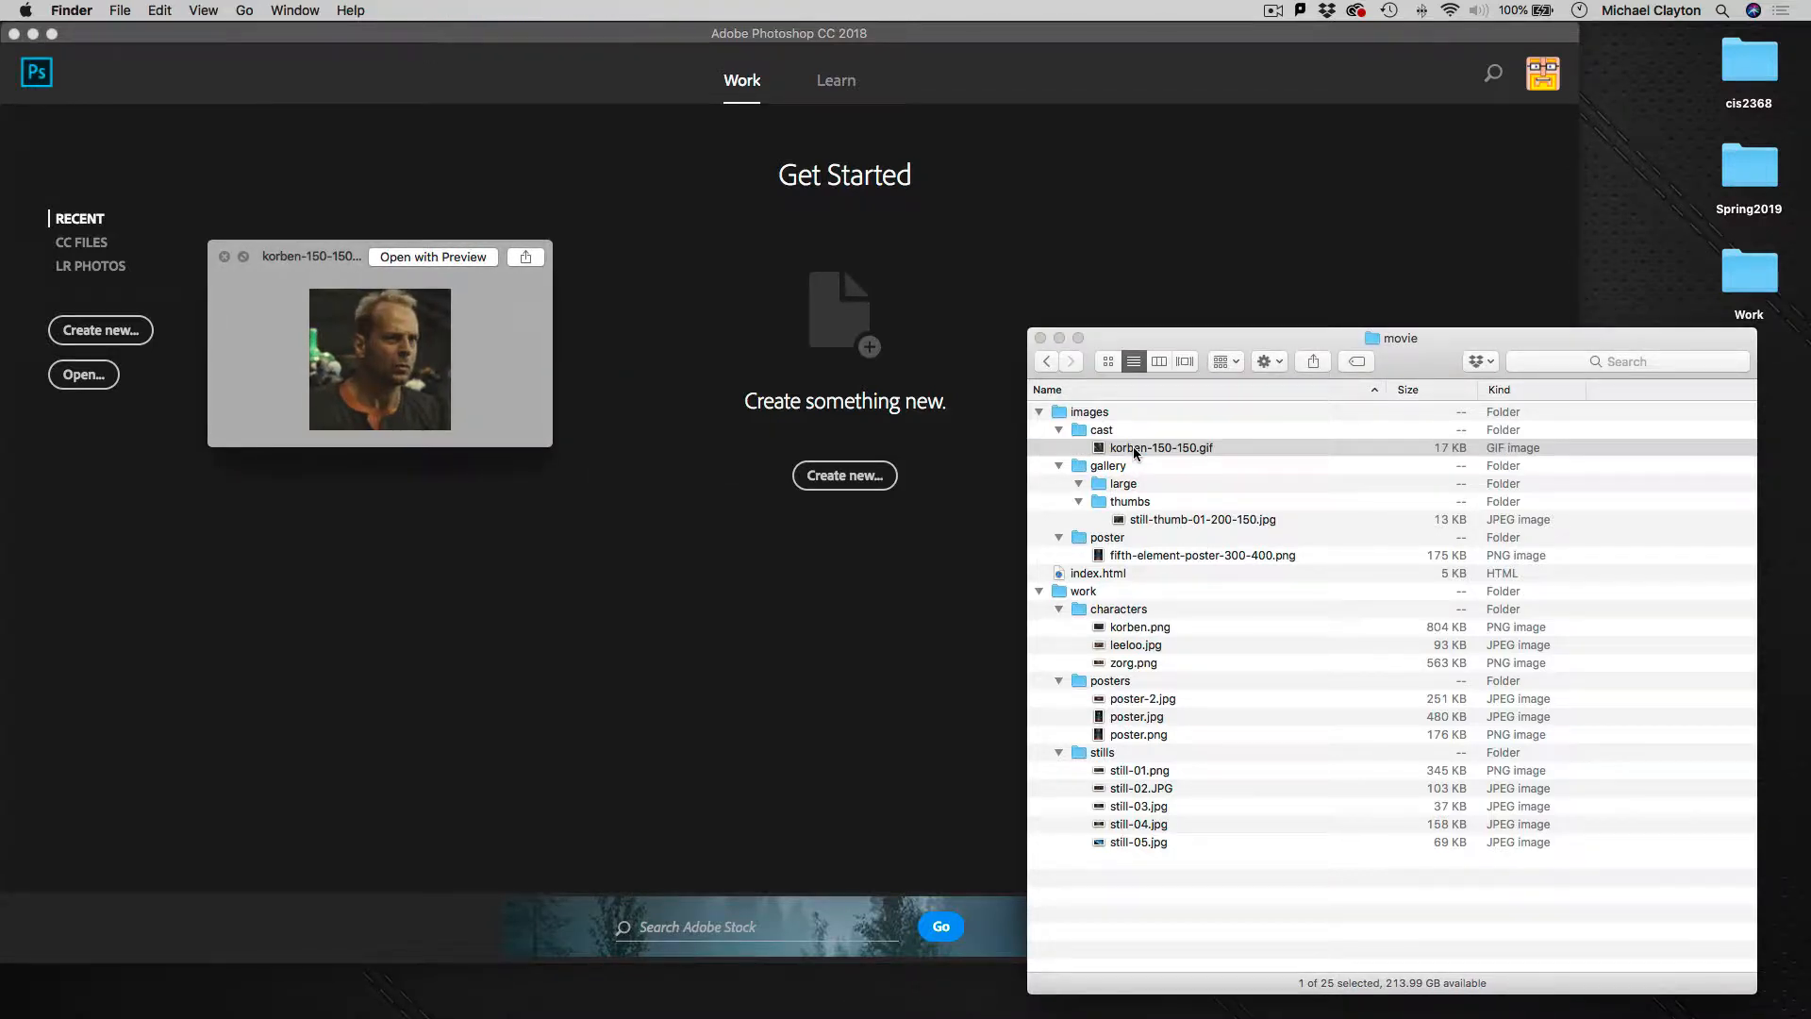
pyautogui.press('space')
pyautogui.click(1147, 517)
pyautogui.press('space')
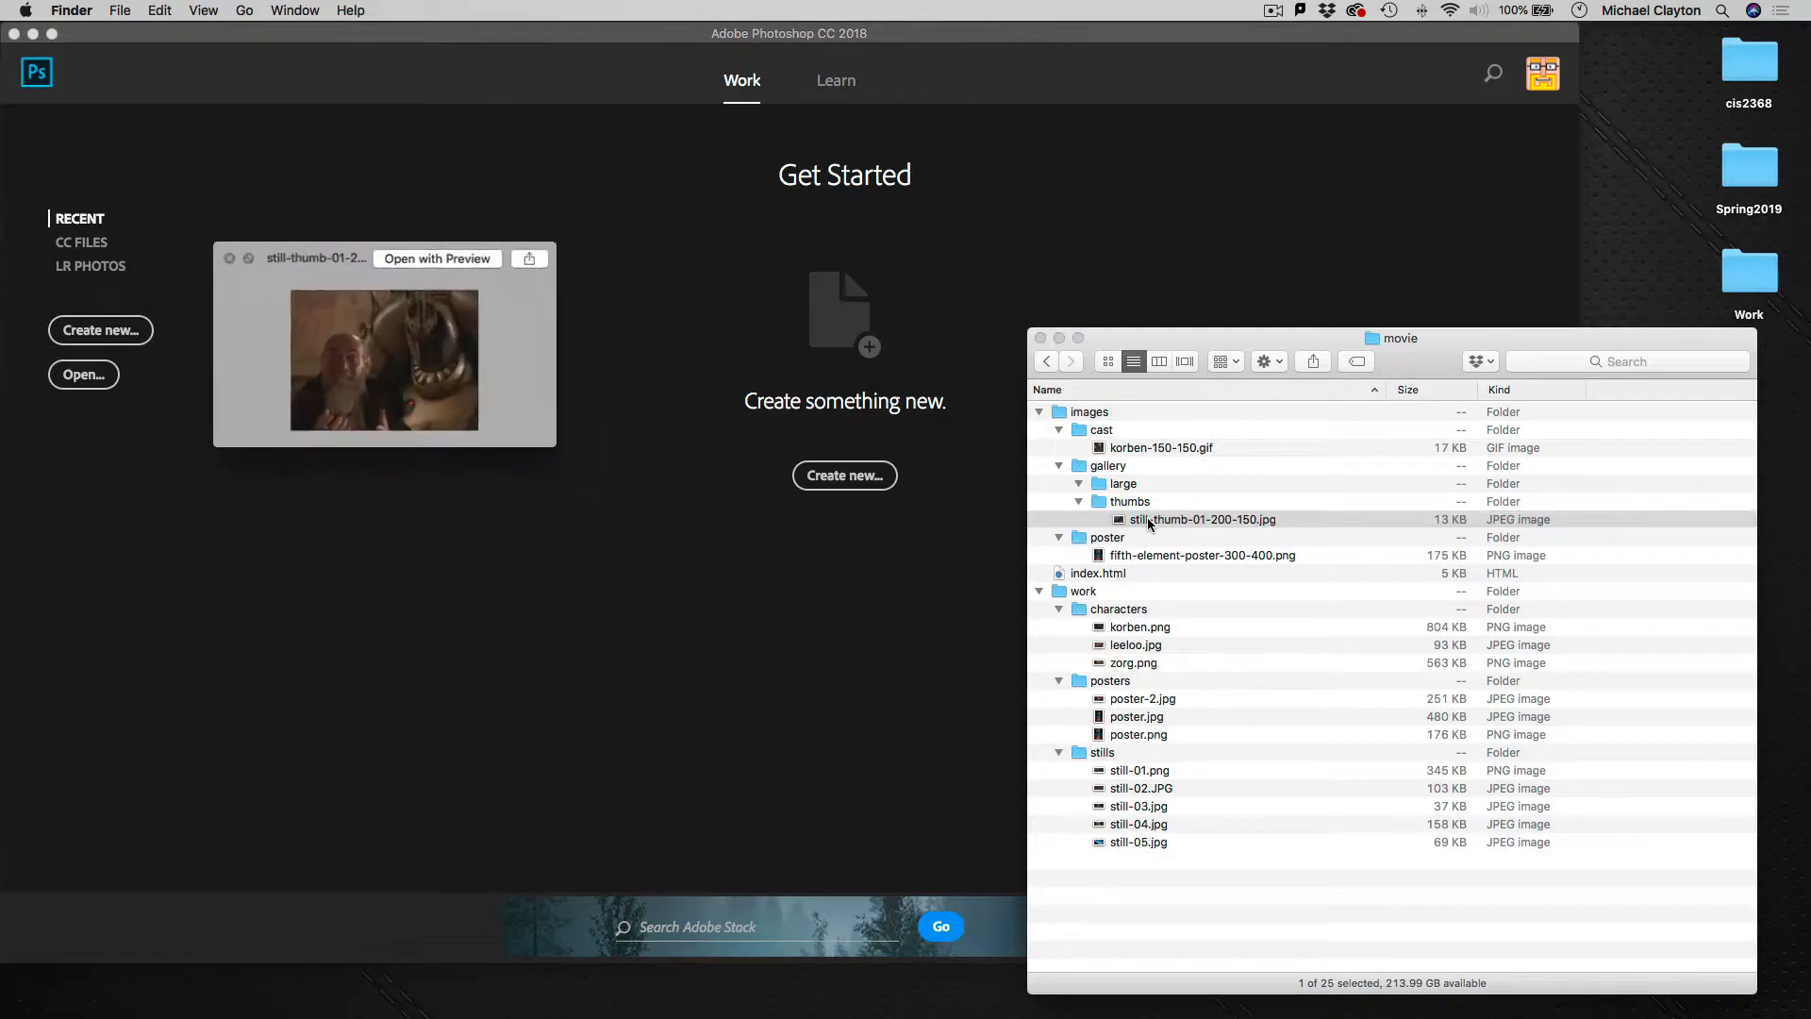
pyautogui.press('space')
pyautogui.click(1151, 552)
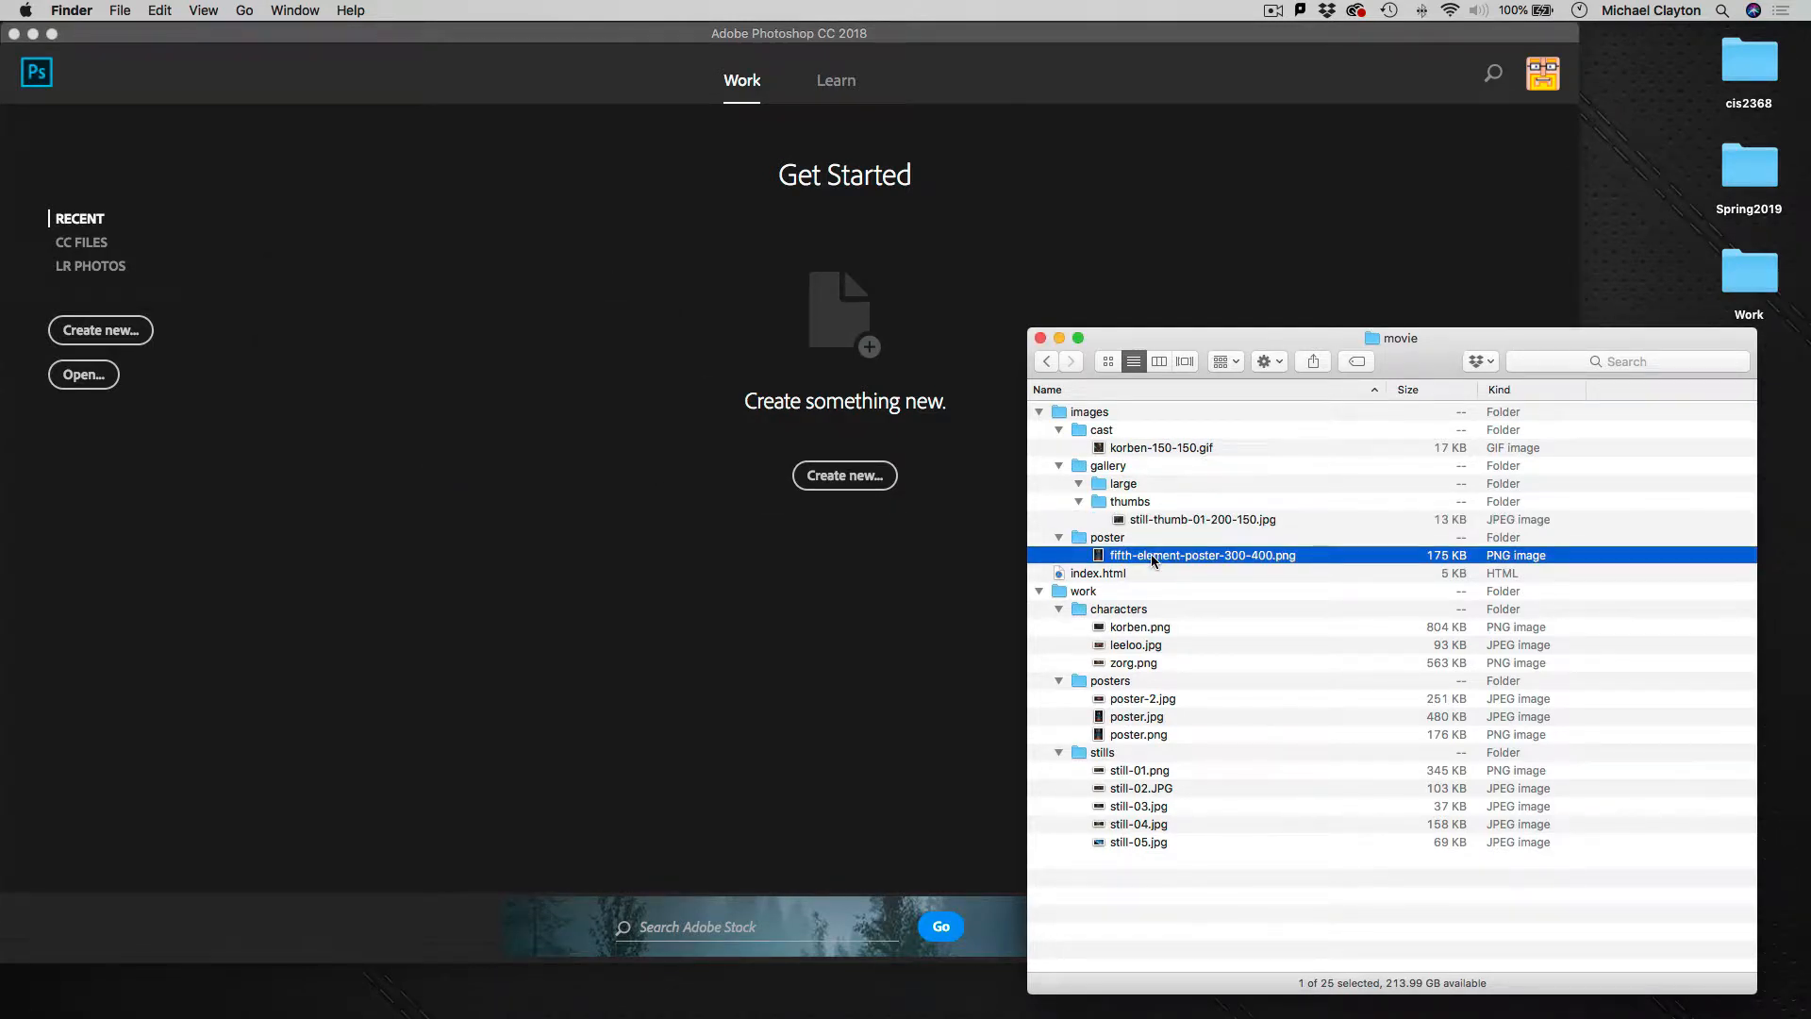
pyautogui.press('space')
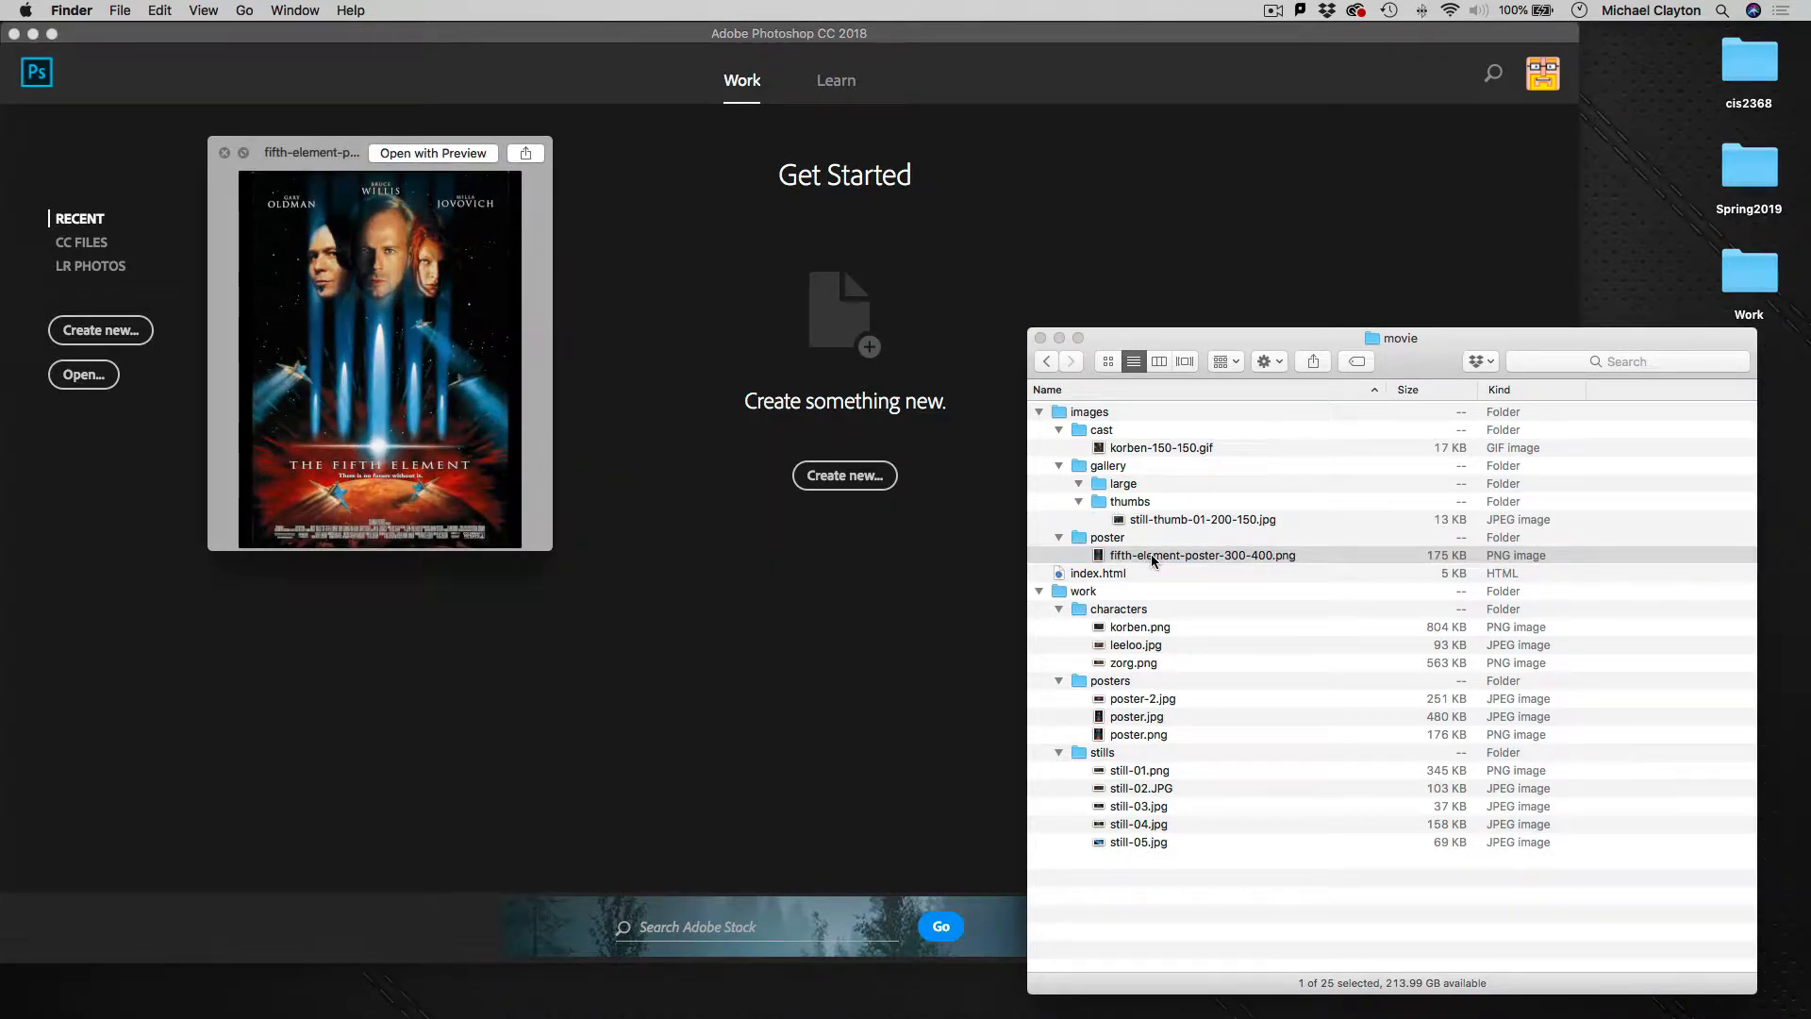
pyautogui.press('space')
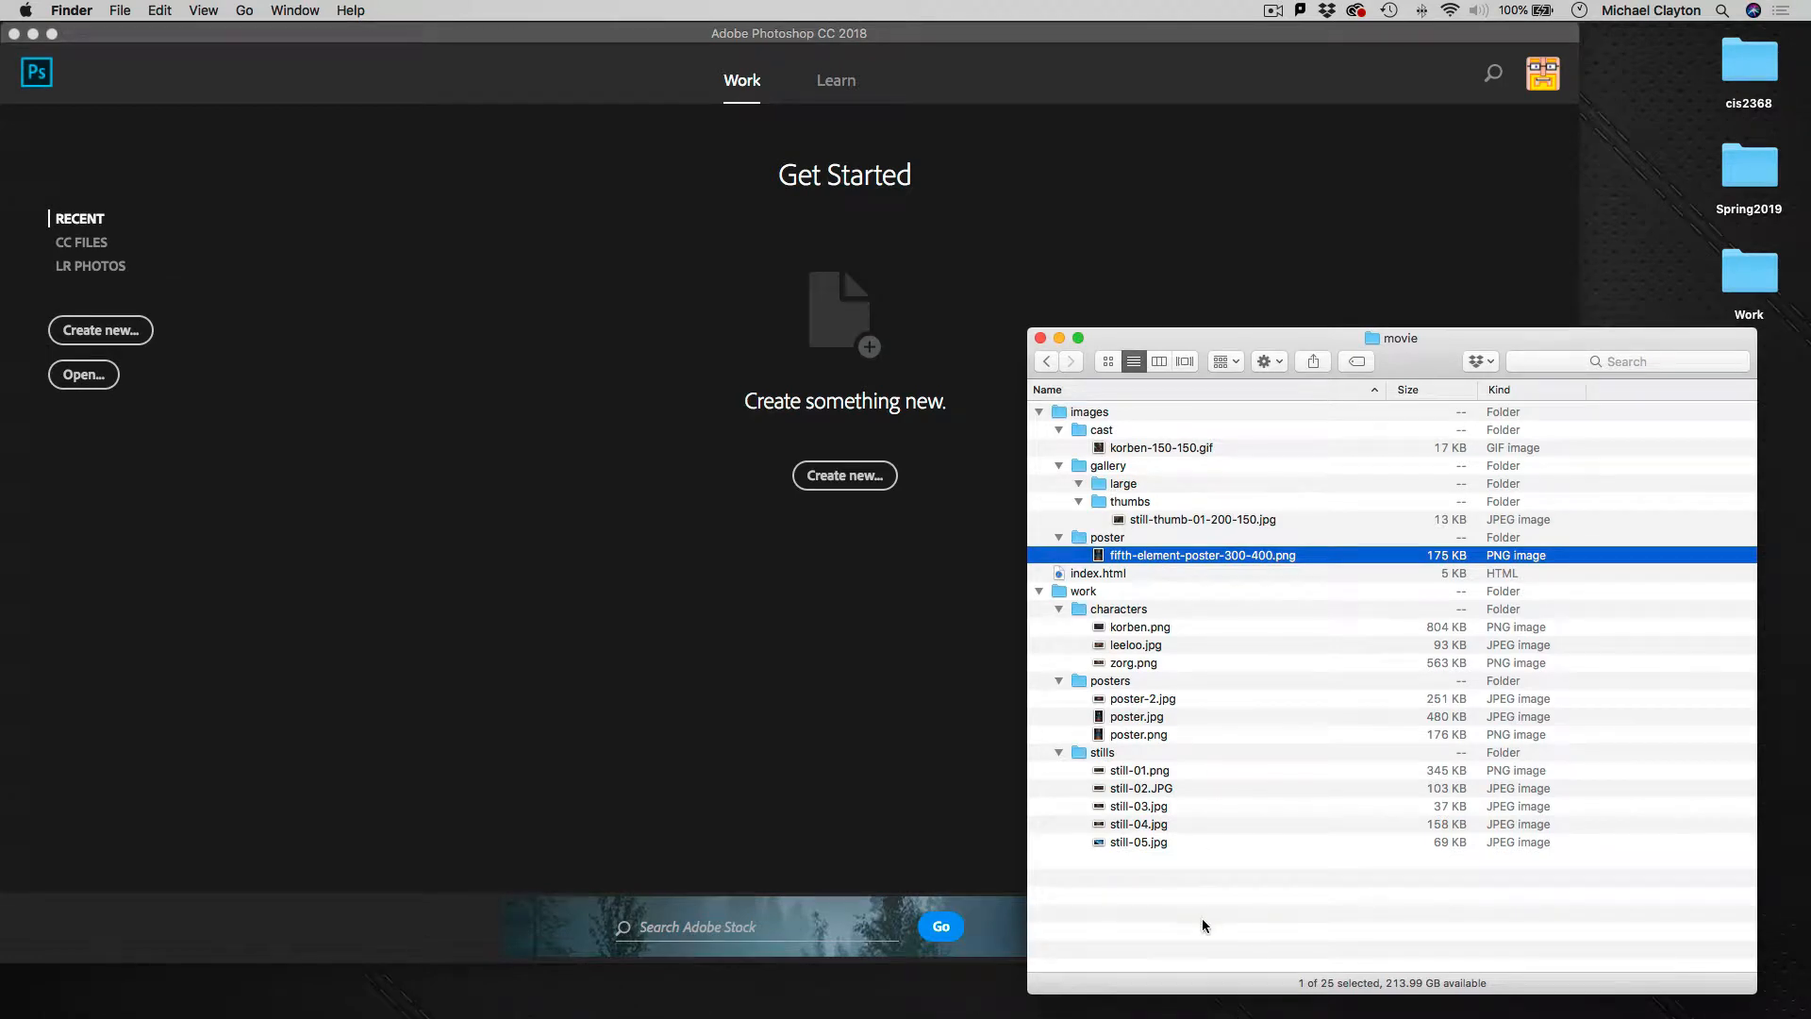
pyautogui.click(1202, 914)
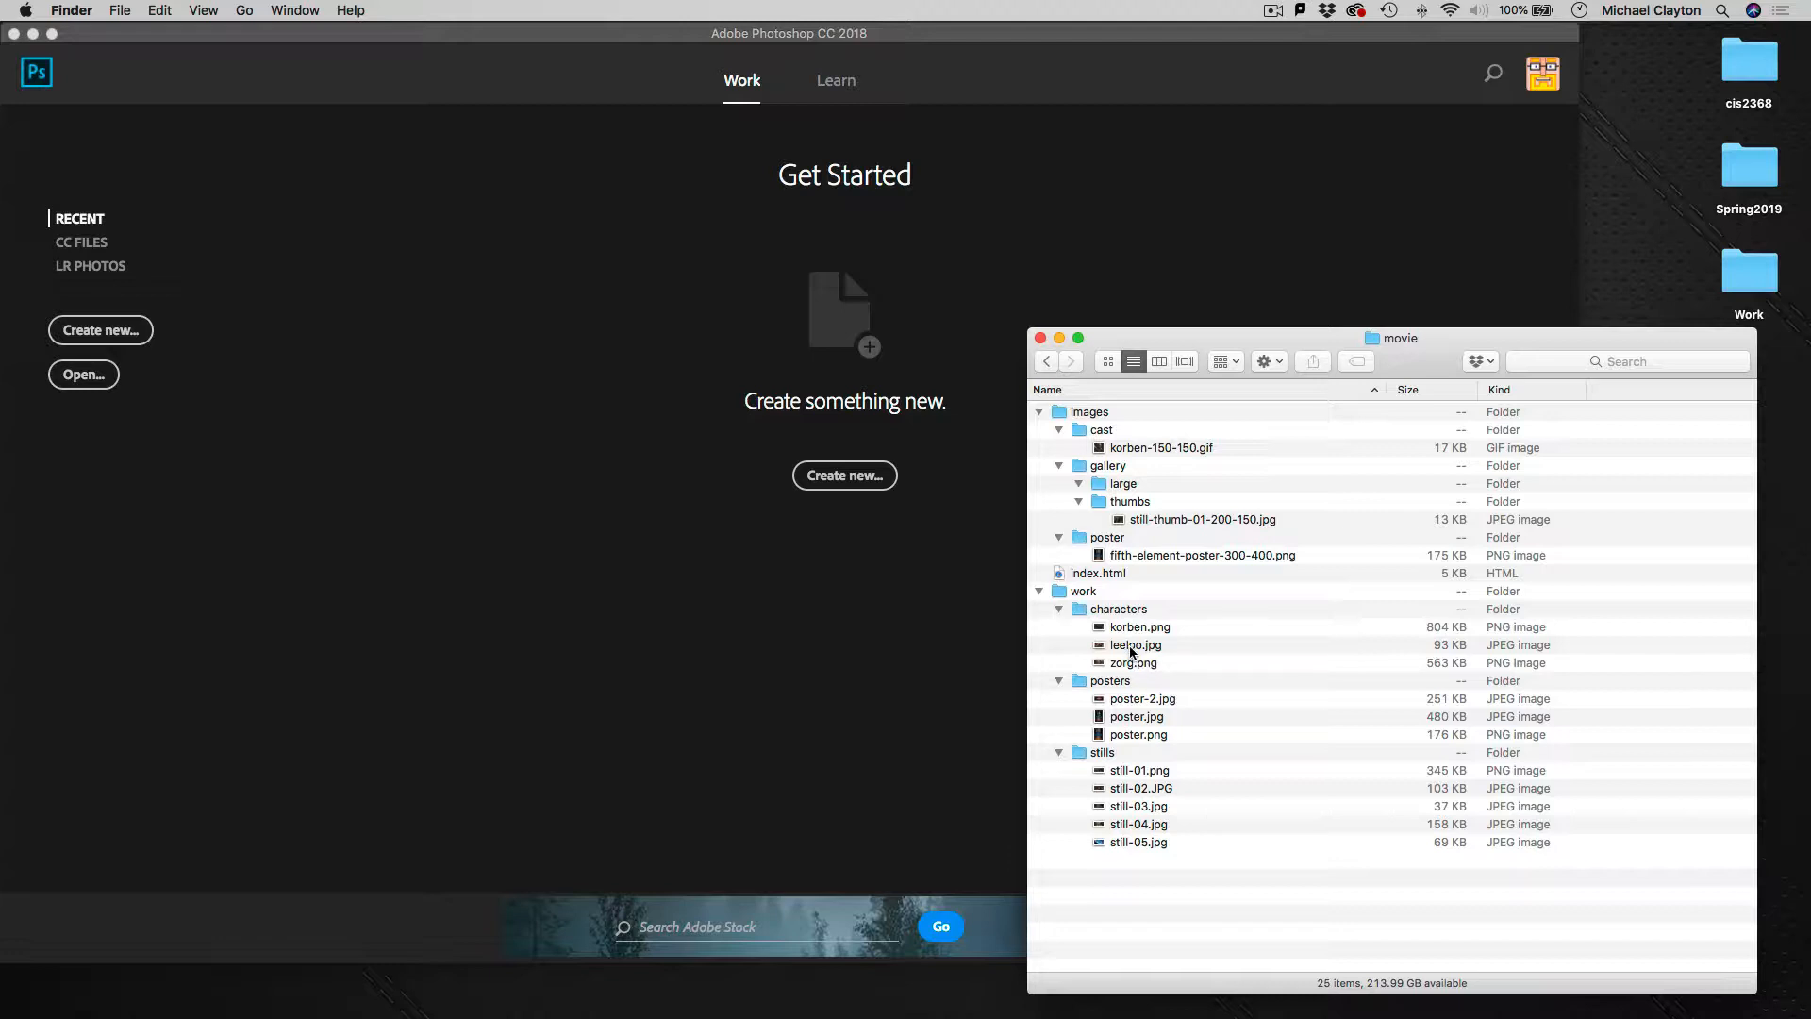
# - Open leeloo.jpg from the work/characters folder in Photoshop and collapse the timeline area
pyautogui.moveTo(1131, 651); pyautogui.dragTo(735, 552)
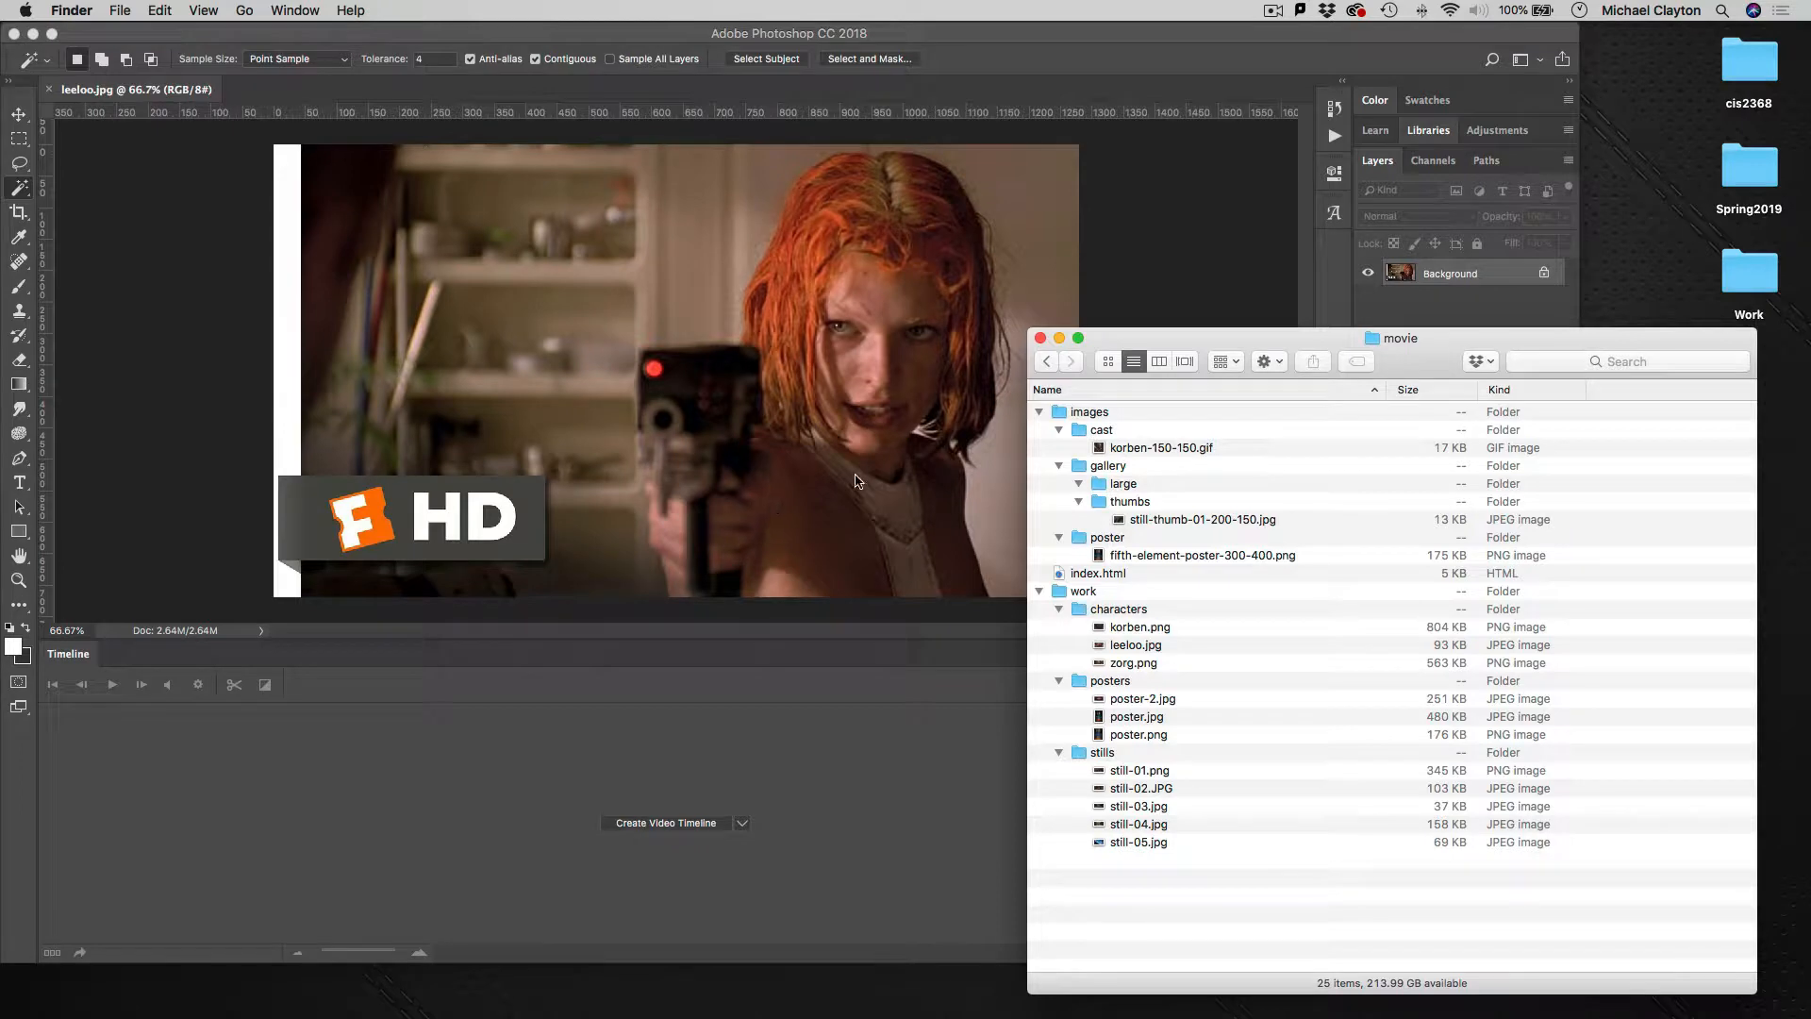
pyautogui.click(857, 481)
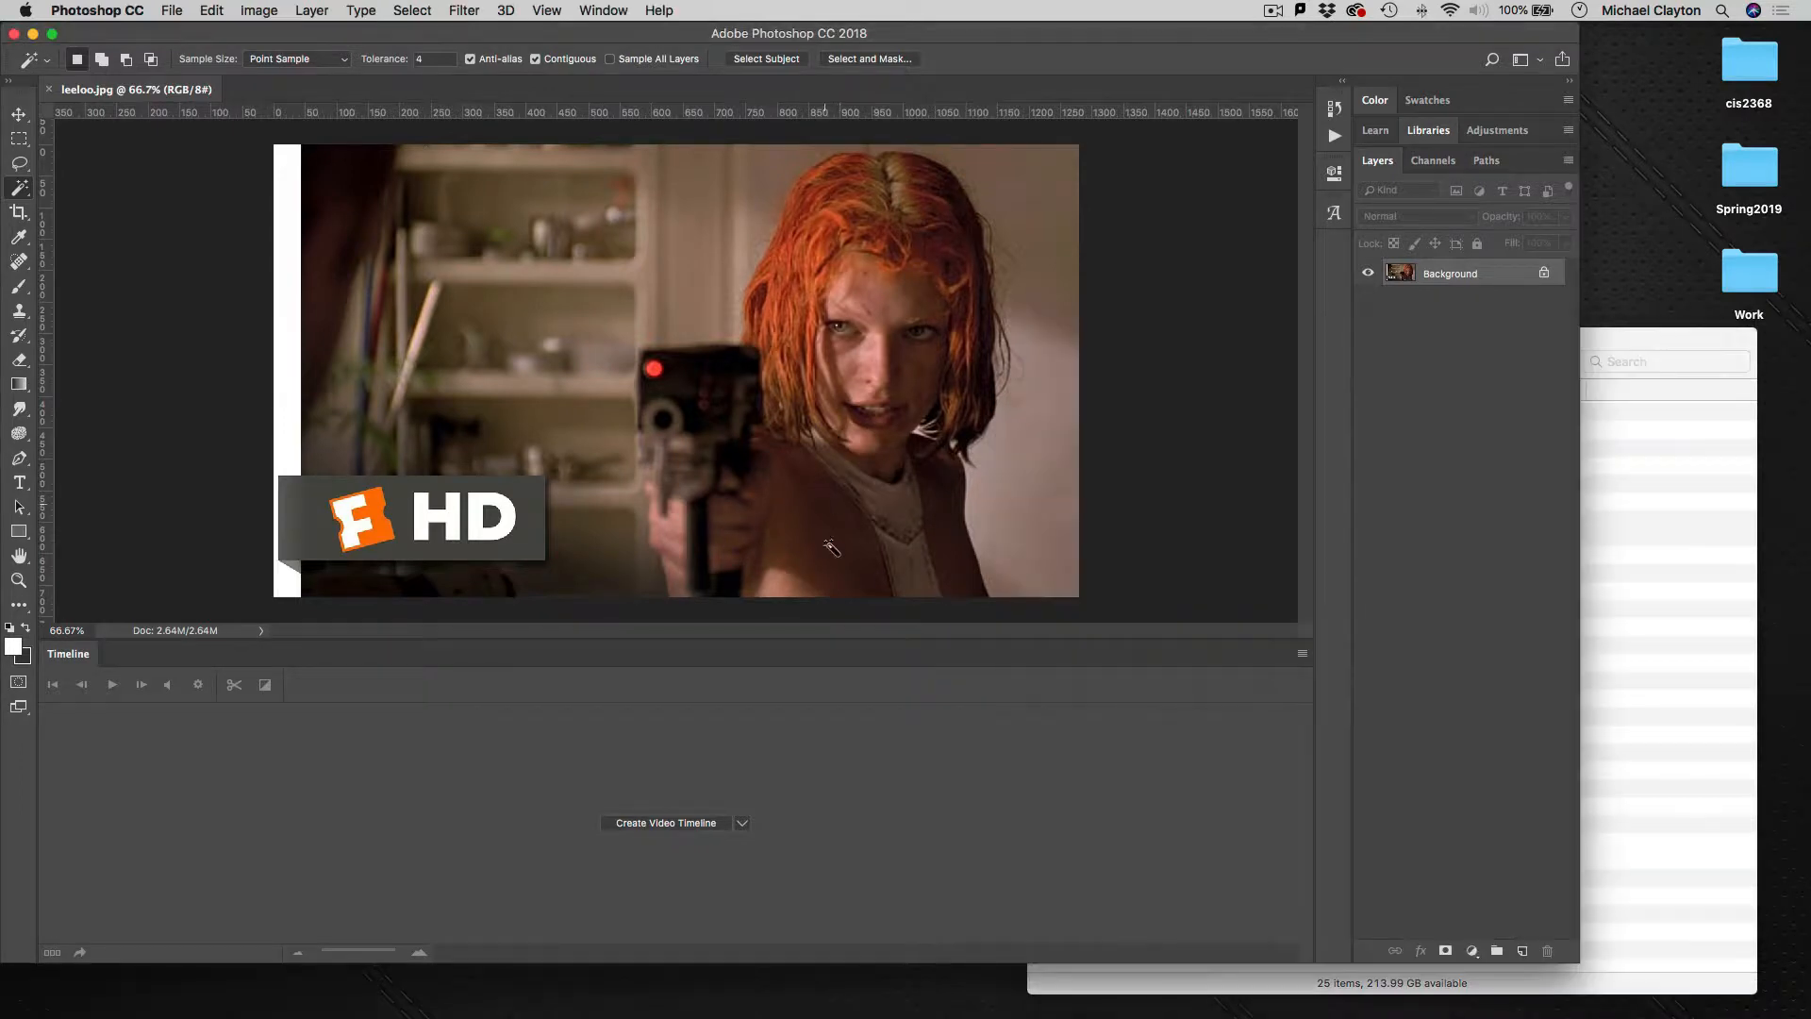
pyautogui.doubleClick(75, 656)
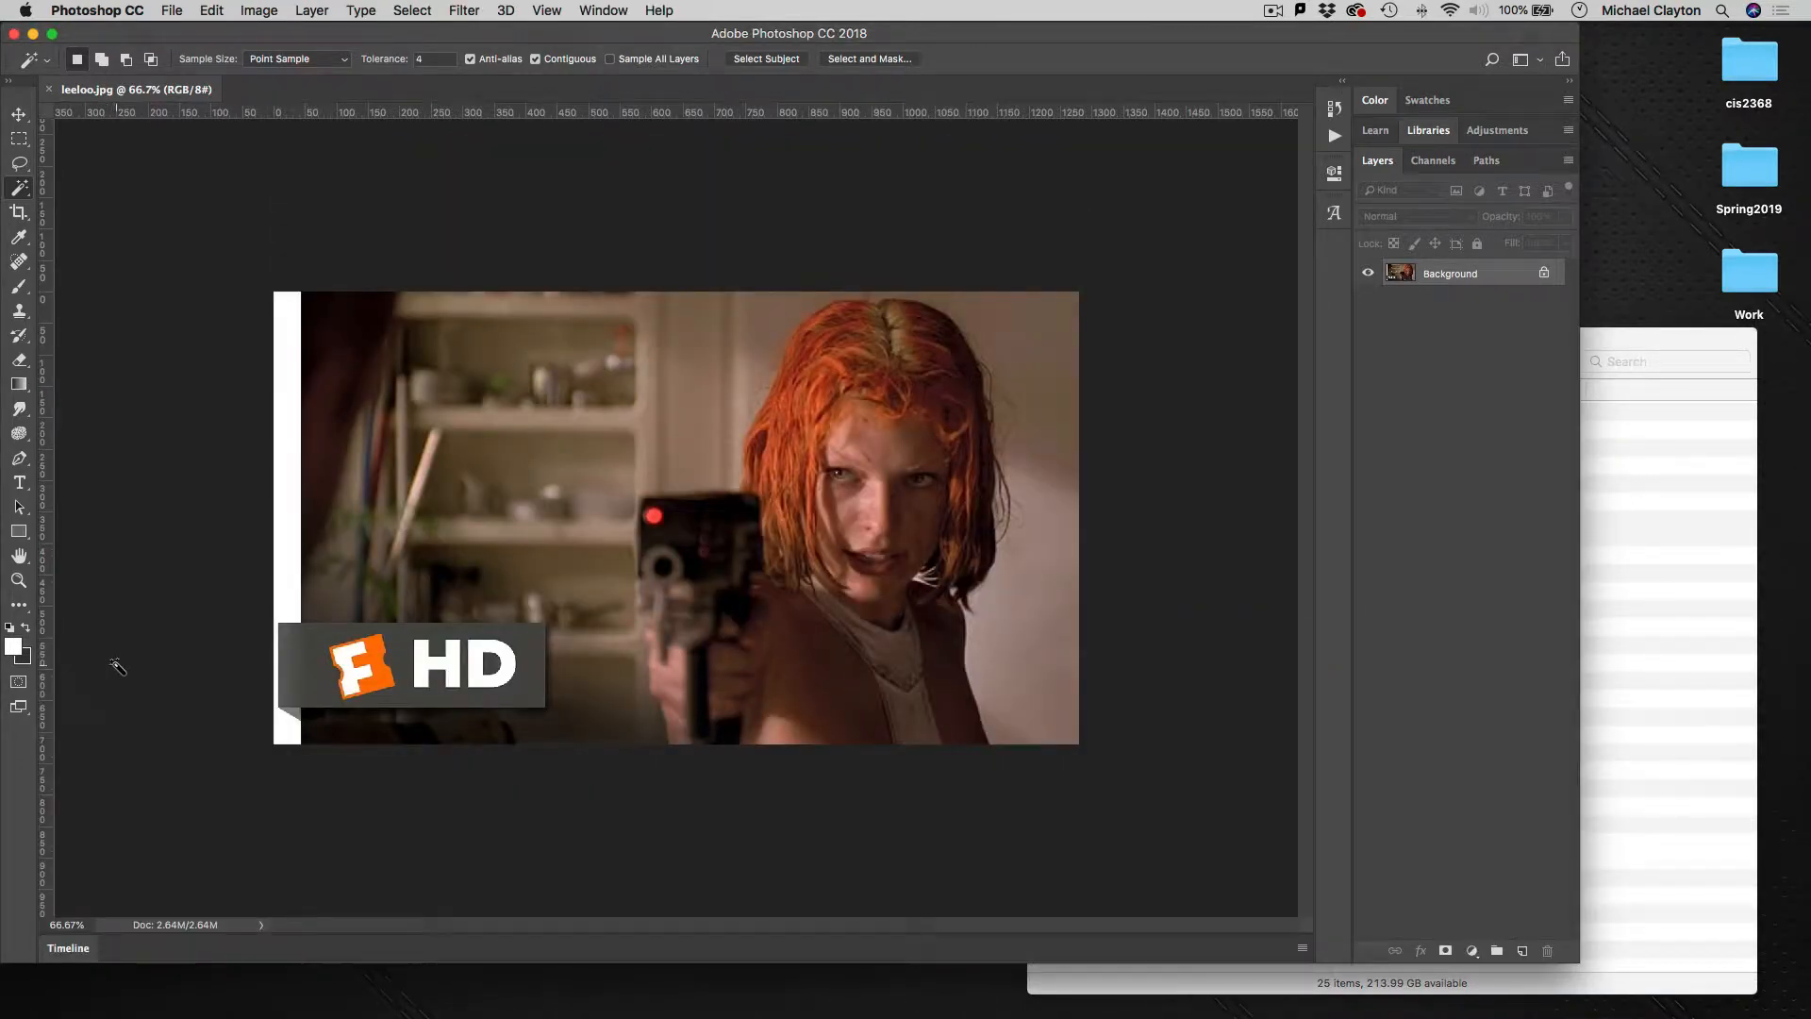
# - Start a crop of the image with a fixed size of 150 px by 150 px
pyautogui.click(20, 213)
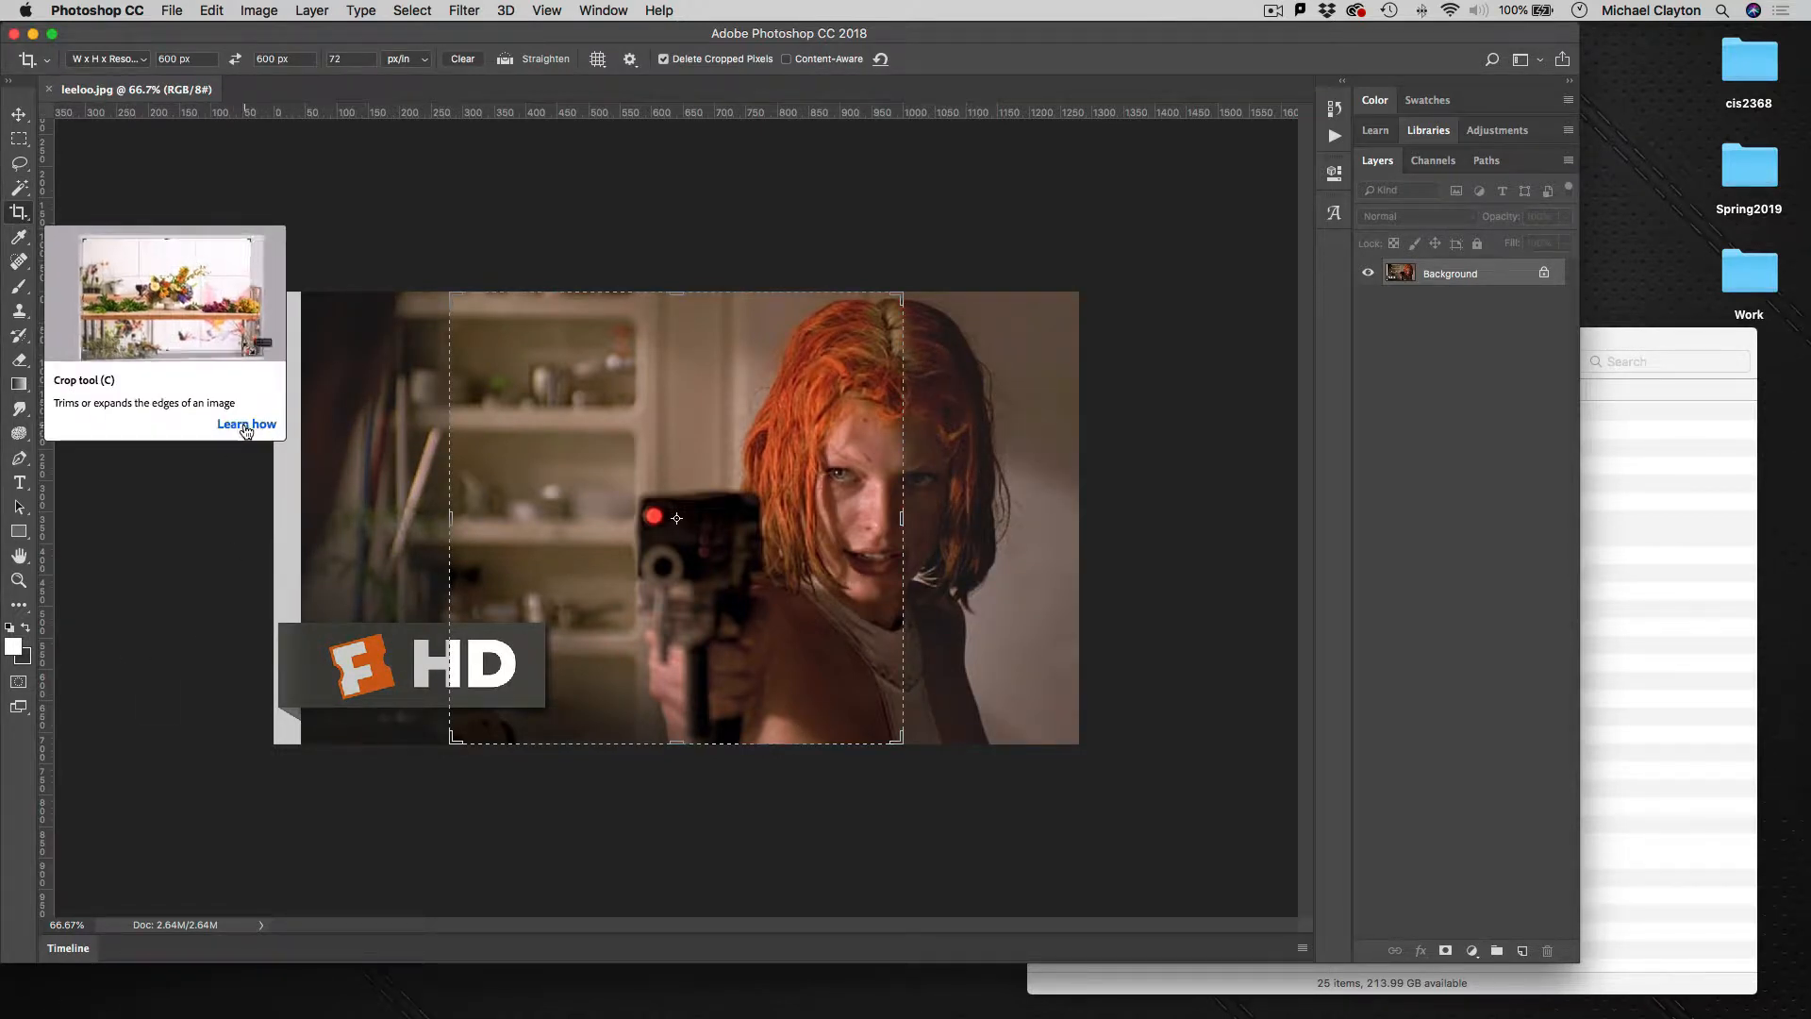
pyautogui.click(207, 449)
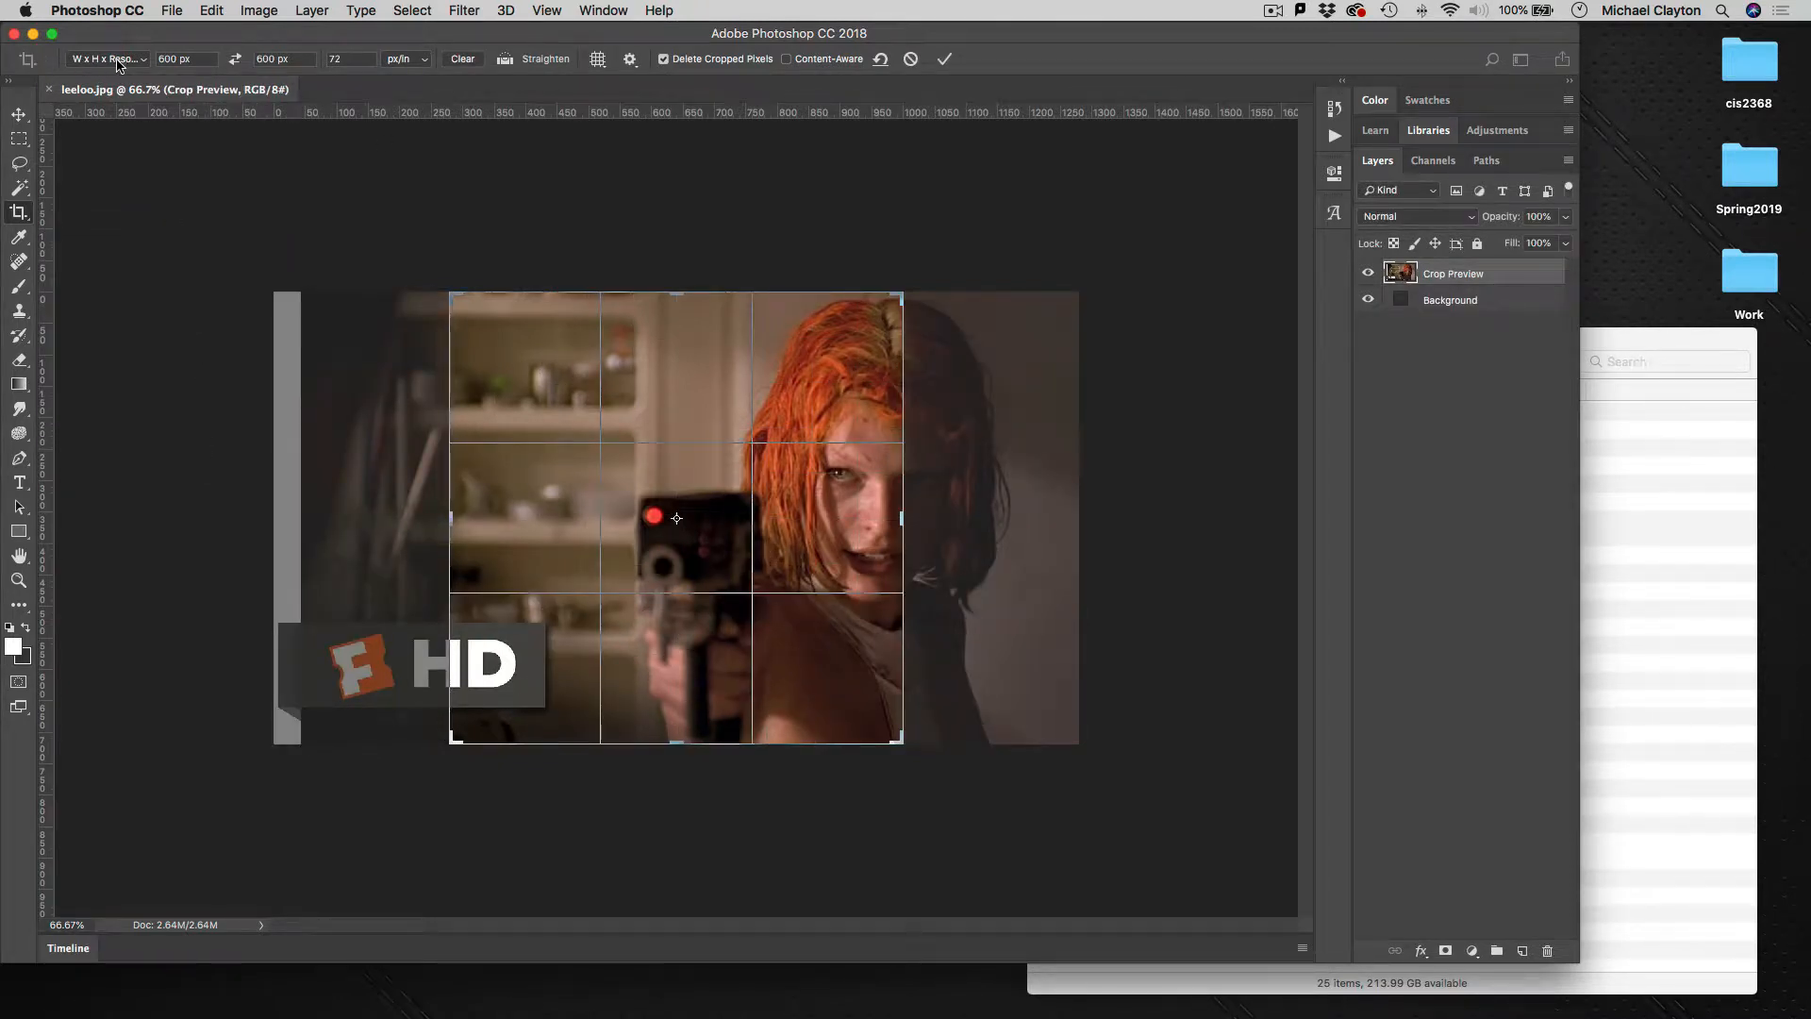
pyautogui.click(210, 59)
pyautogui.write('150')
pyautogui.press('Tab')
pyautogui.write('150')
pyautogui.press('Tab')
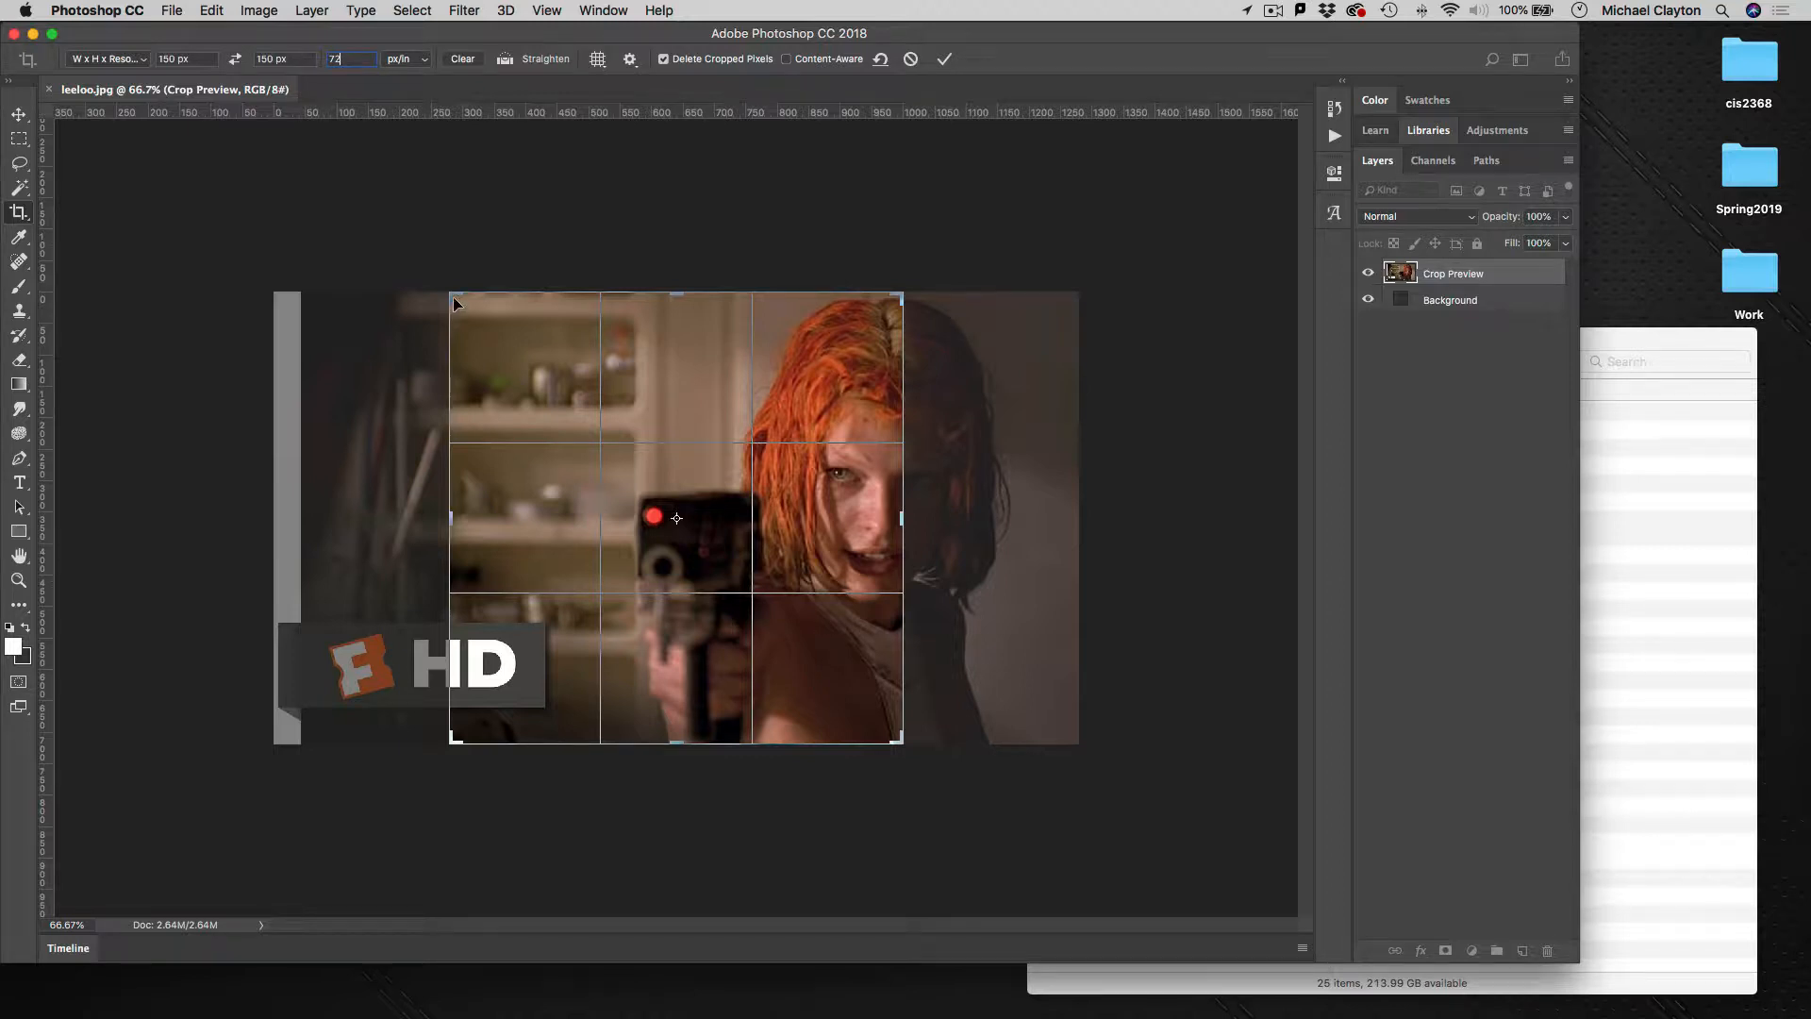
# - Shrink and reposition the crop frame around the red-haired woman's head and the gun, and apply the crop
pyautogui.moveTo(454, 303); pyautogui.dragTo(485, 712)
pyautogui.hotkey('ctrl', 'r')
pyautogui.moveTo(644, 665); pyautogui.dragTo(643, 677)
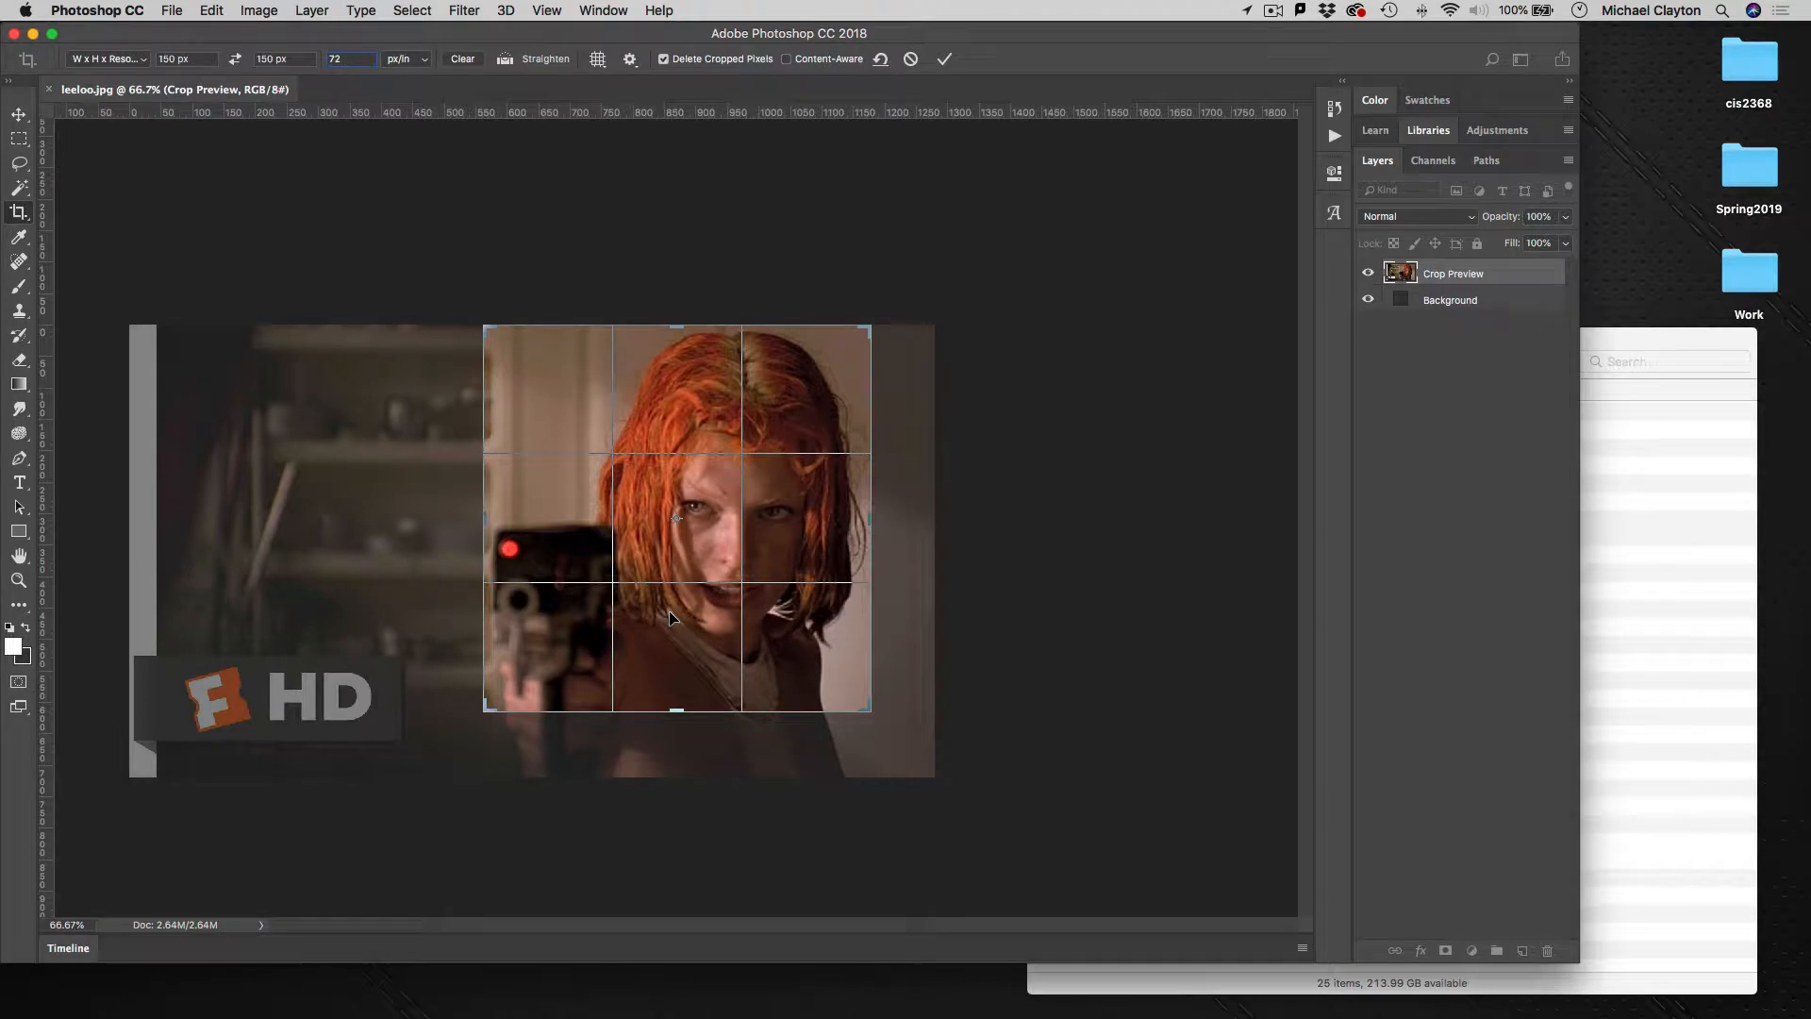
pyautogui.press('Return')
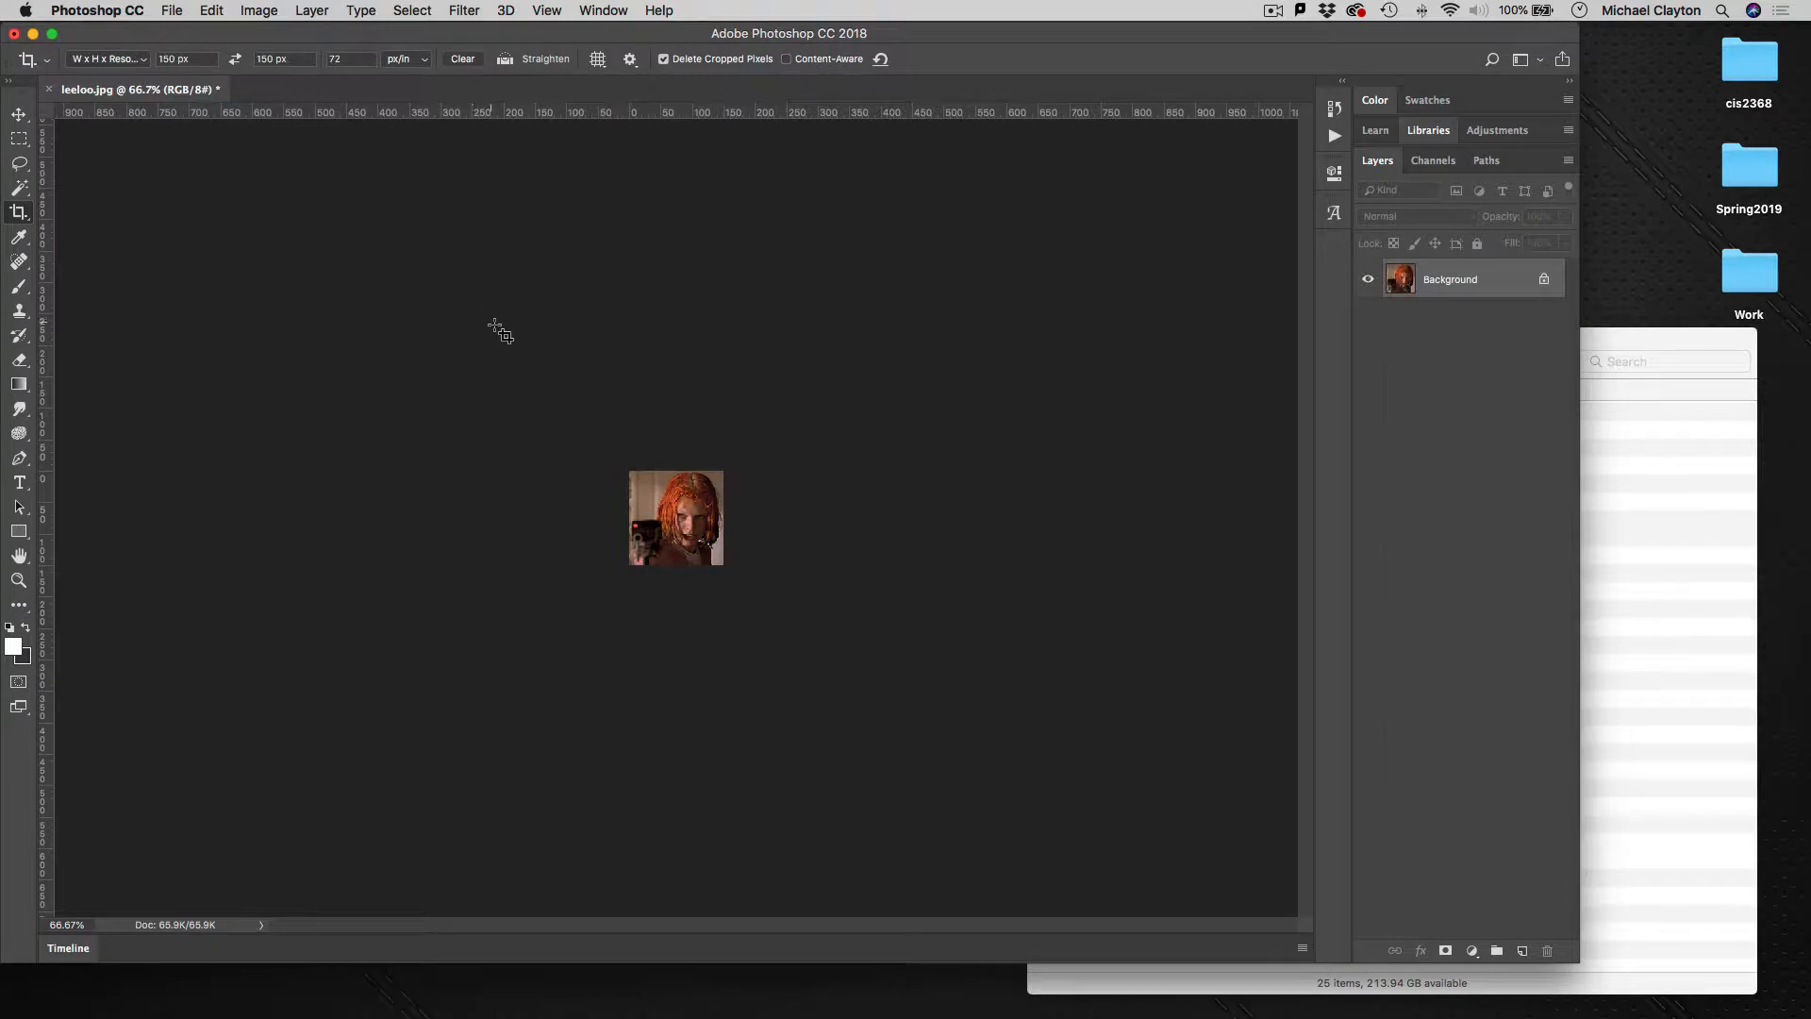
# - Open the cropped image in Save for Web (Legacy) and show the 4-Up comparison
pyautogui.click(173, 12)
pyautogui.moveTo(268, 253)
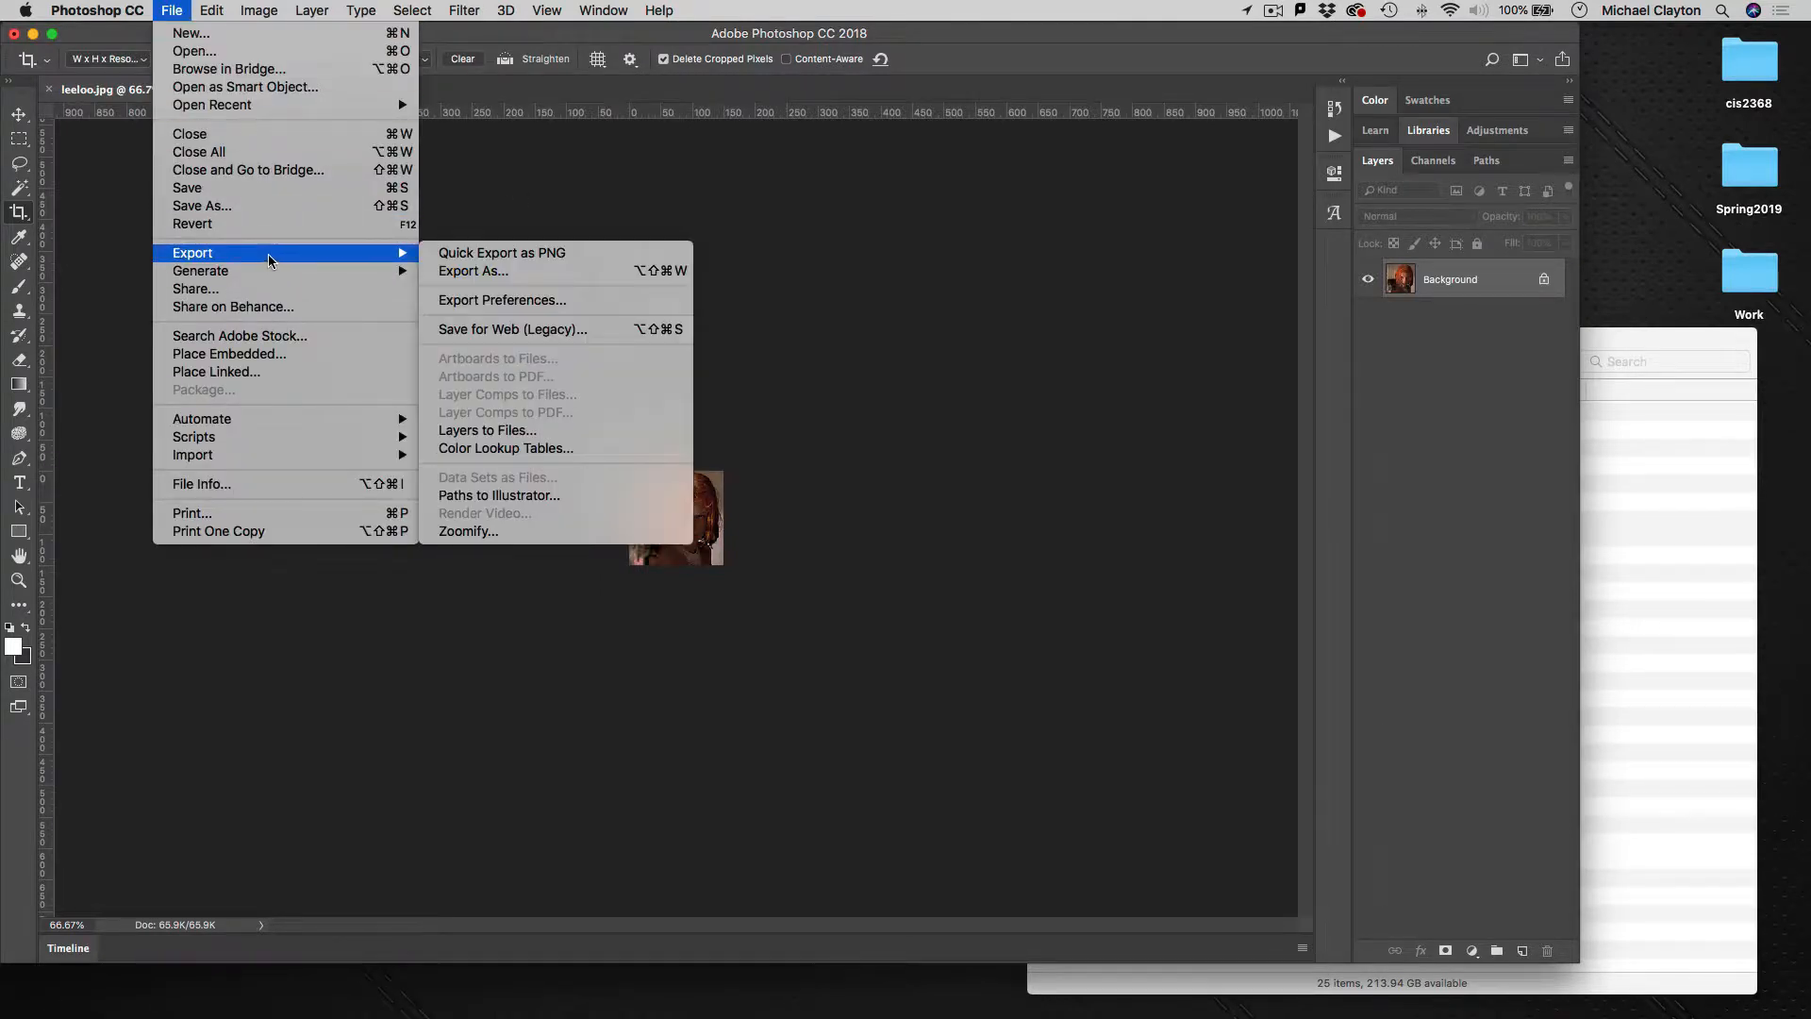
pyautogui.click(502, 330)
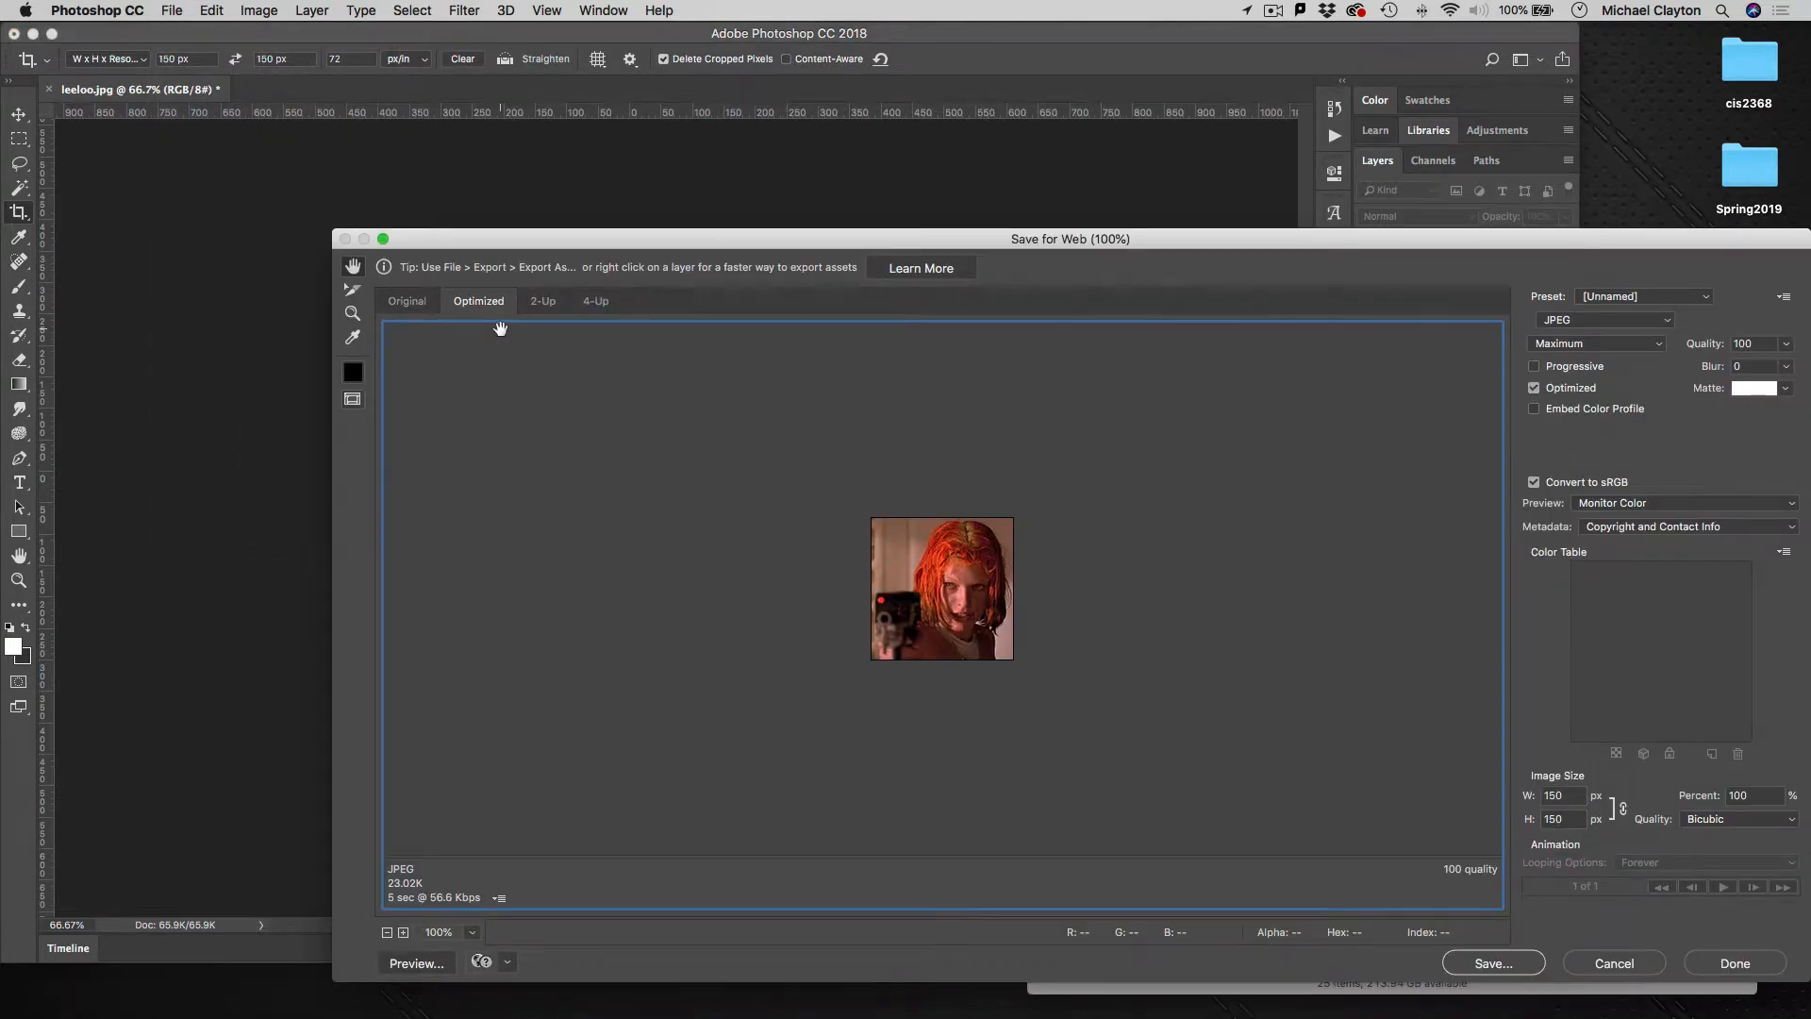
pyautogui.moveTo(647, 239); pyautogui.dragTo(493, 119)
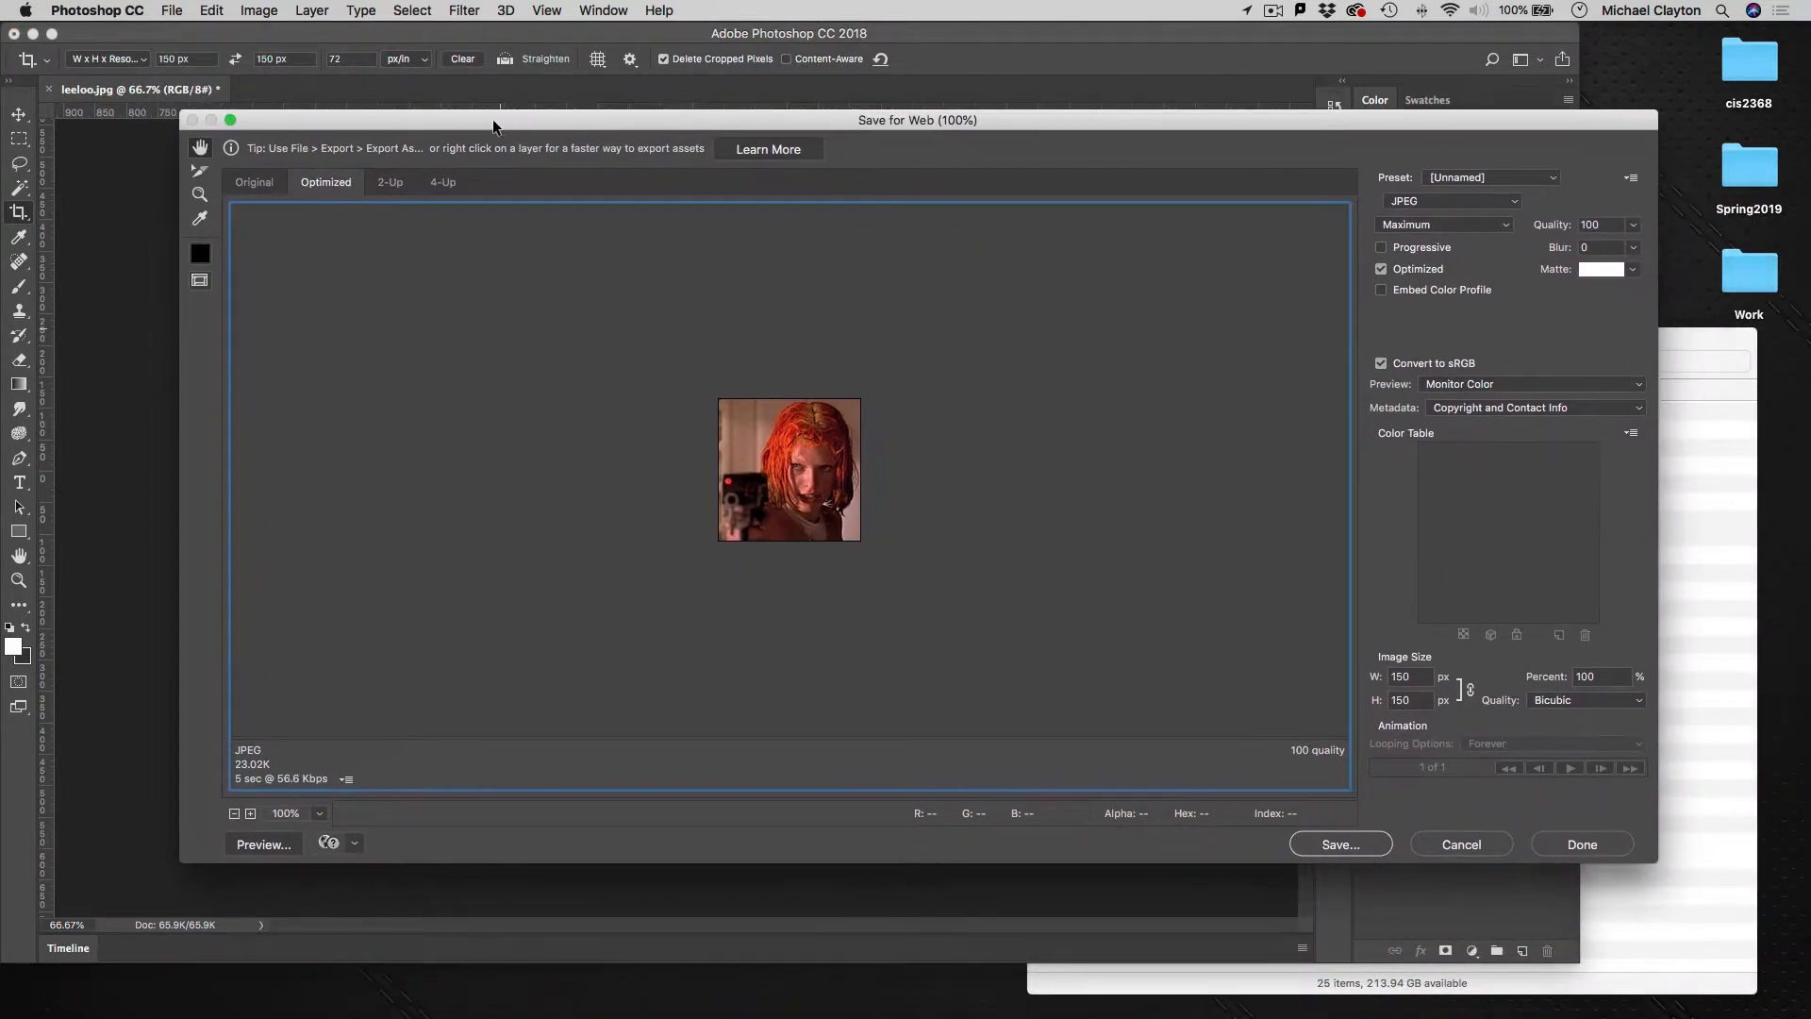
pyautogui.click(436, 182)
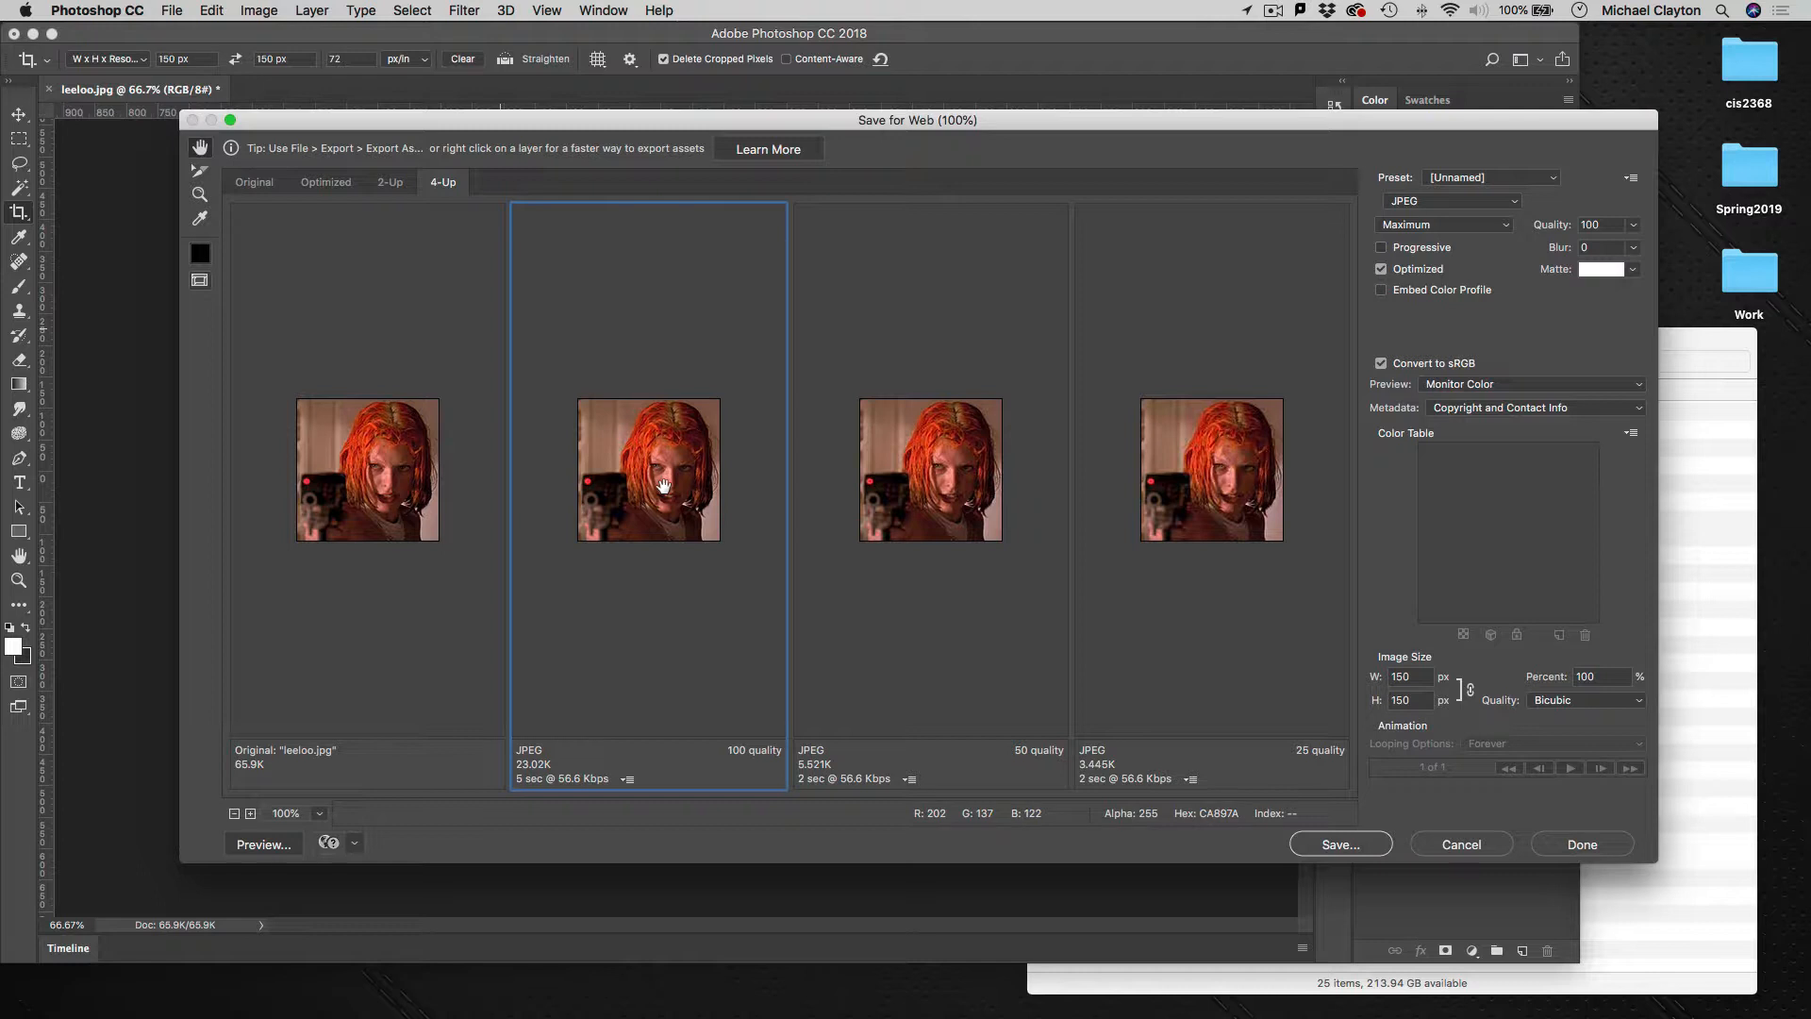
# - Set the second preview to GIF format with 256 colors
pyautogui.click(1420, 203)
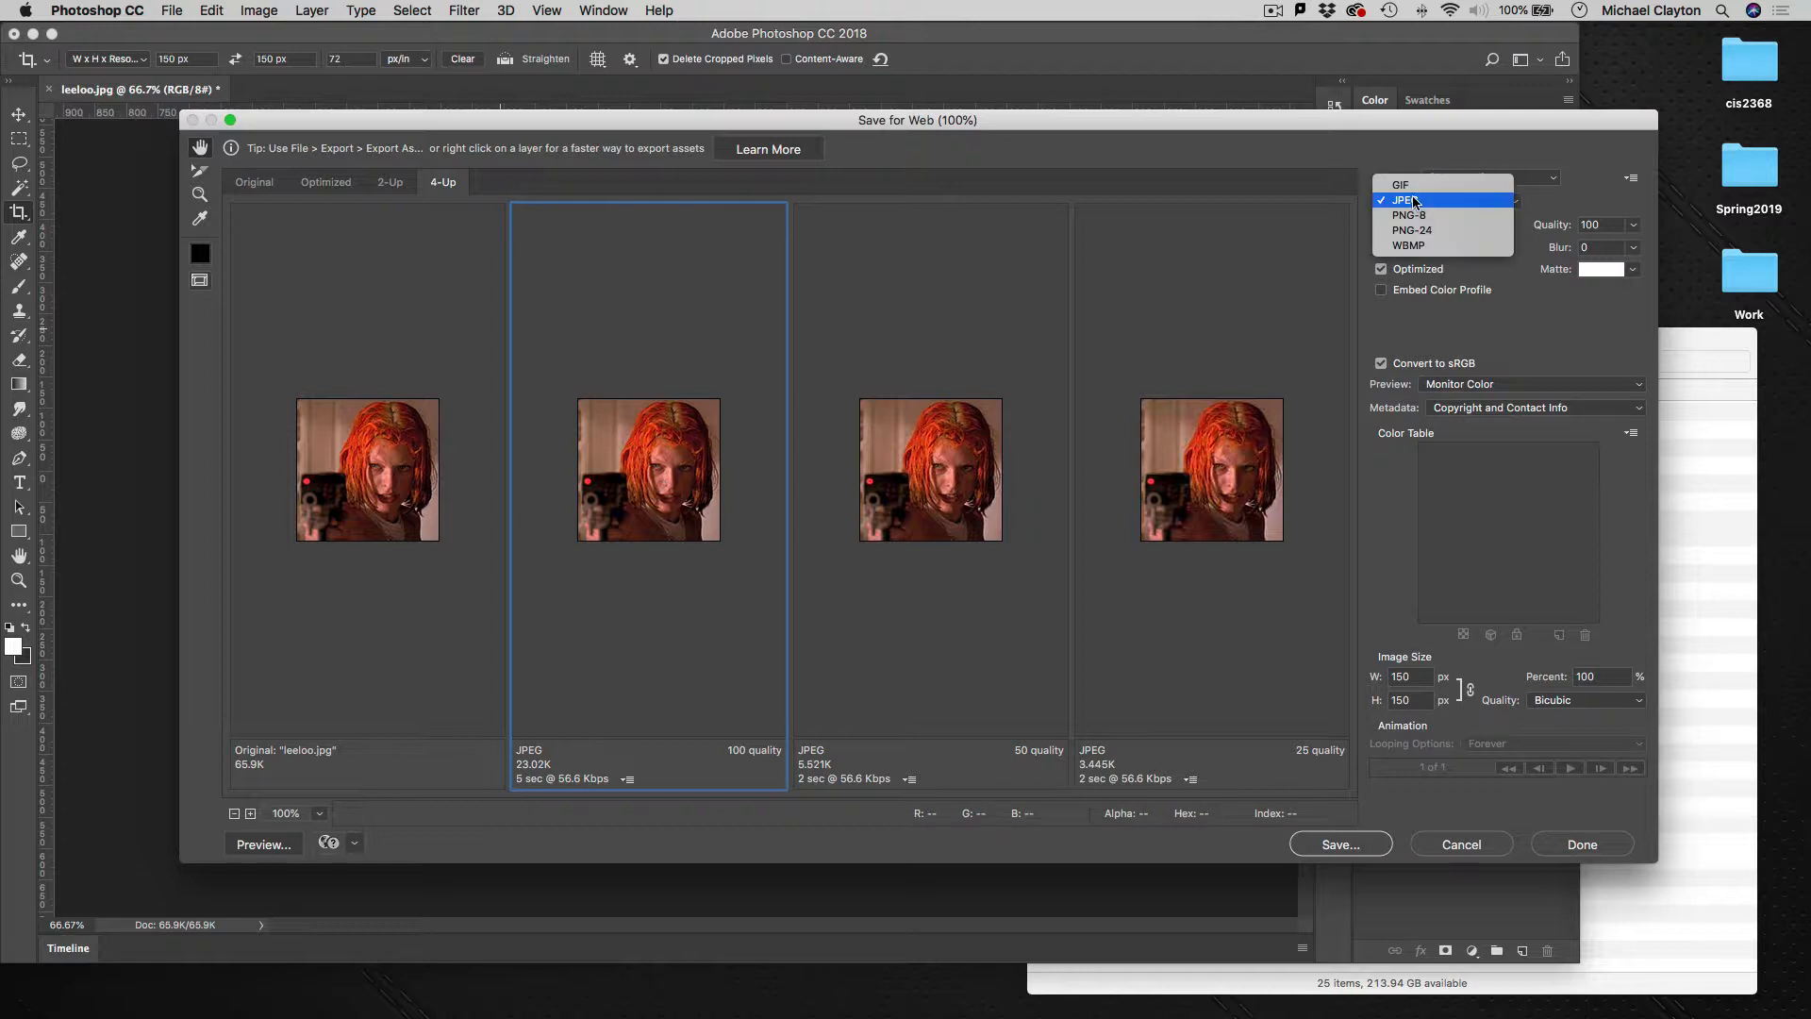
pyautogui.click(1415, 187)
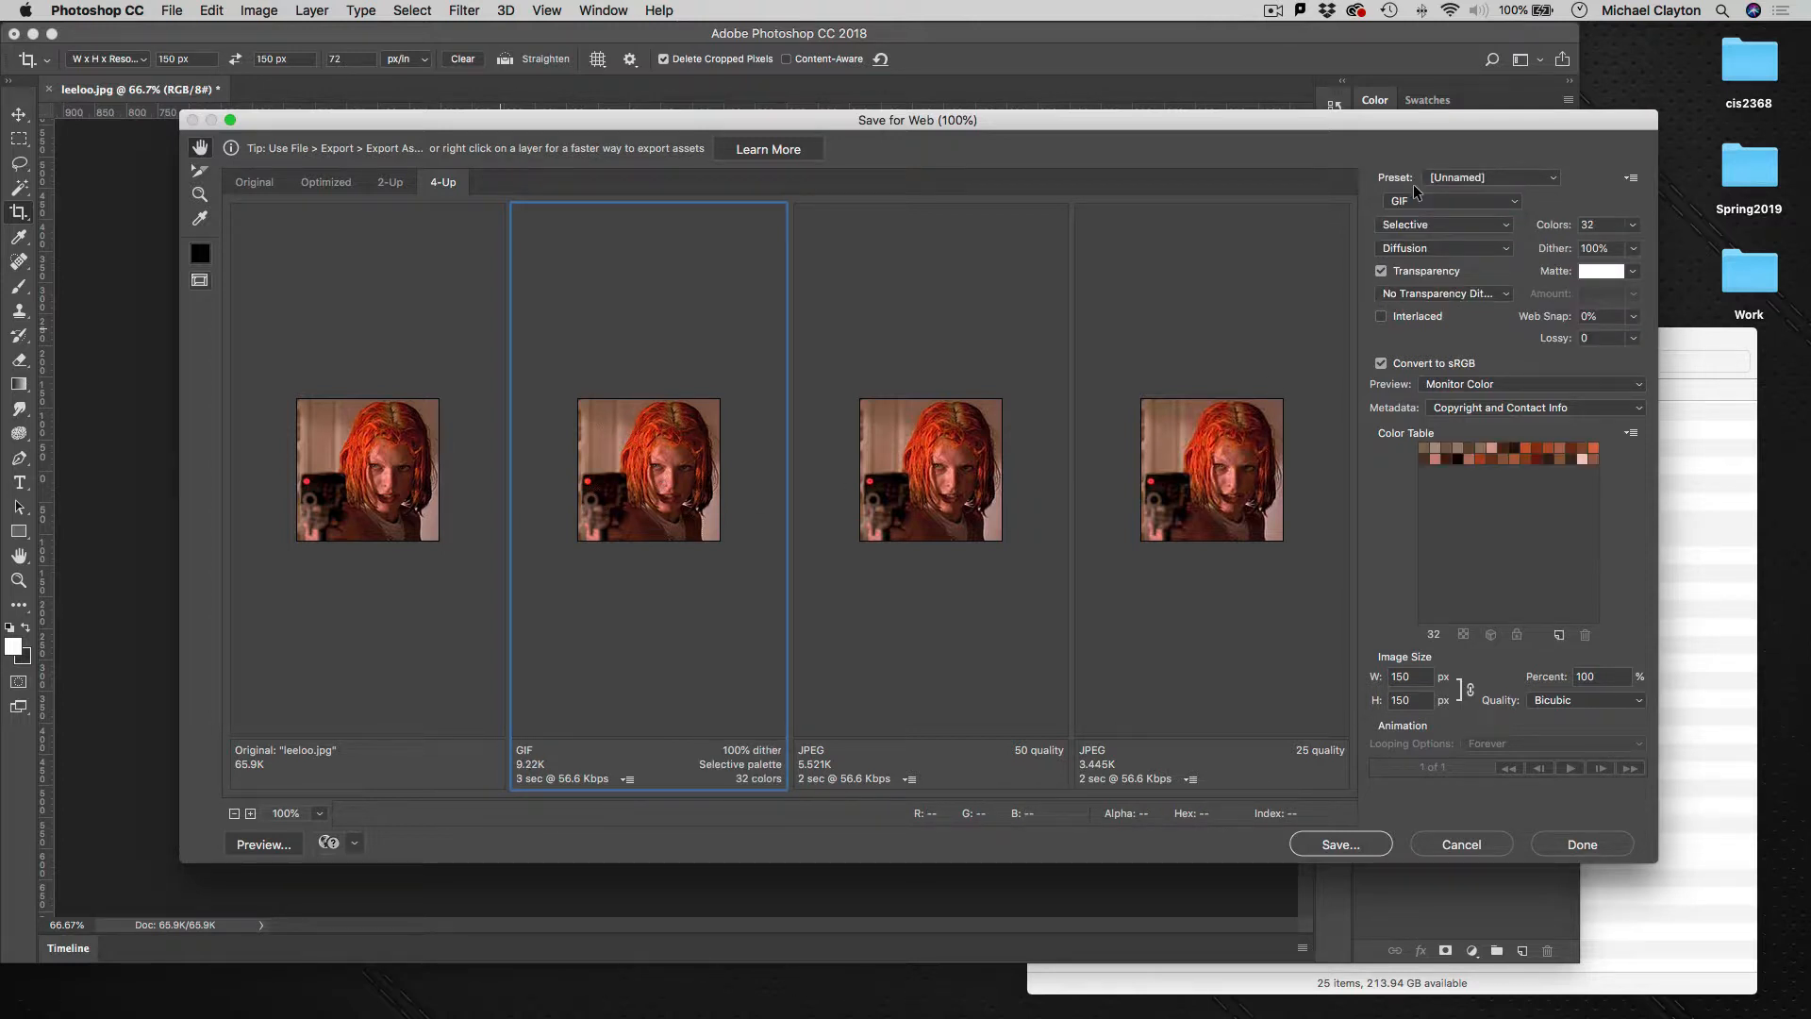
pyautogui.click(1633, 225)
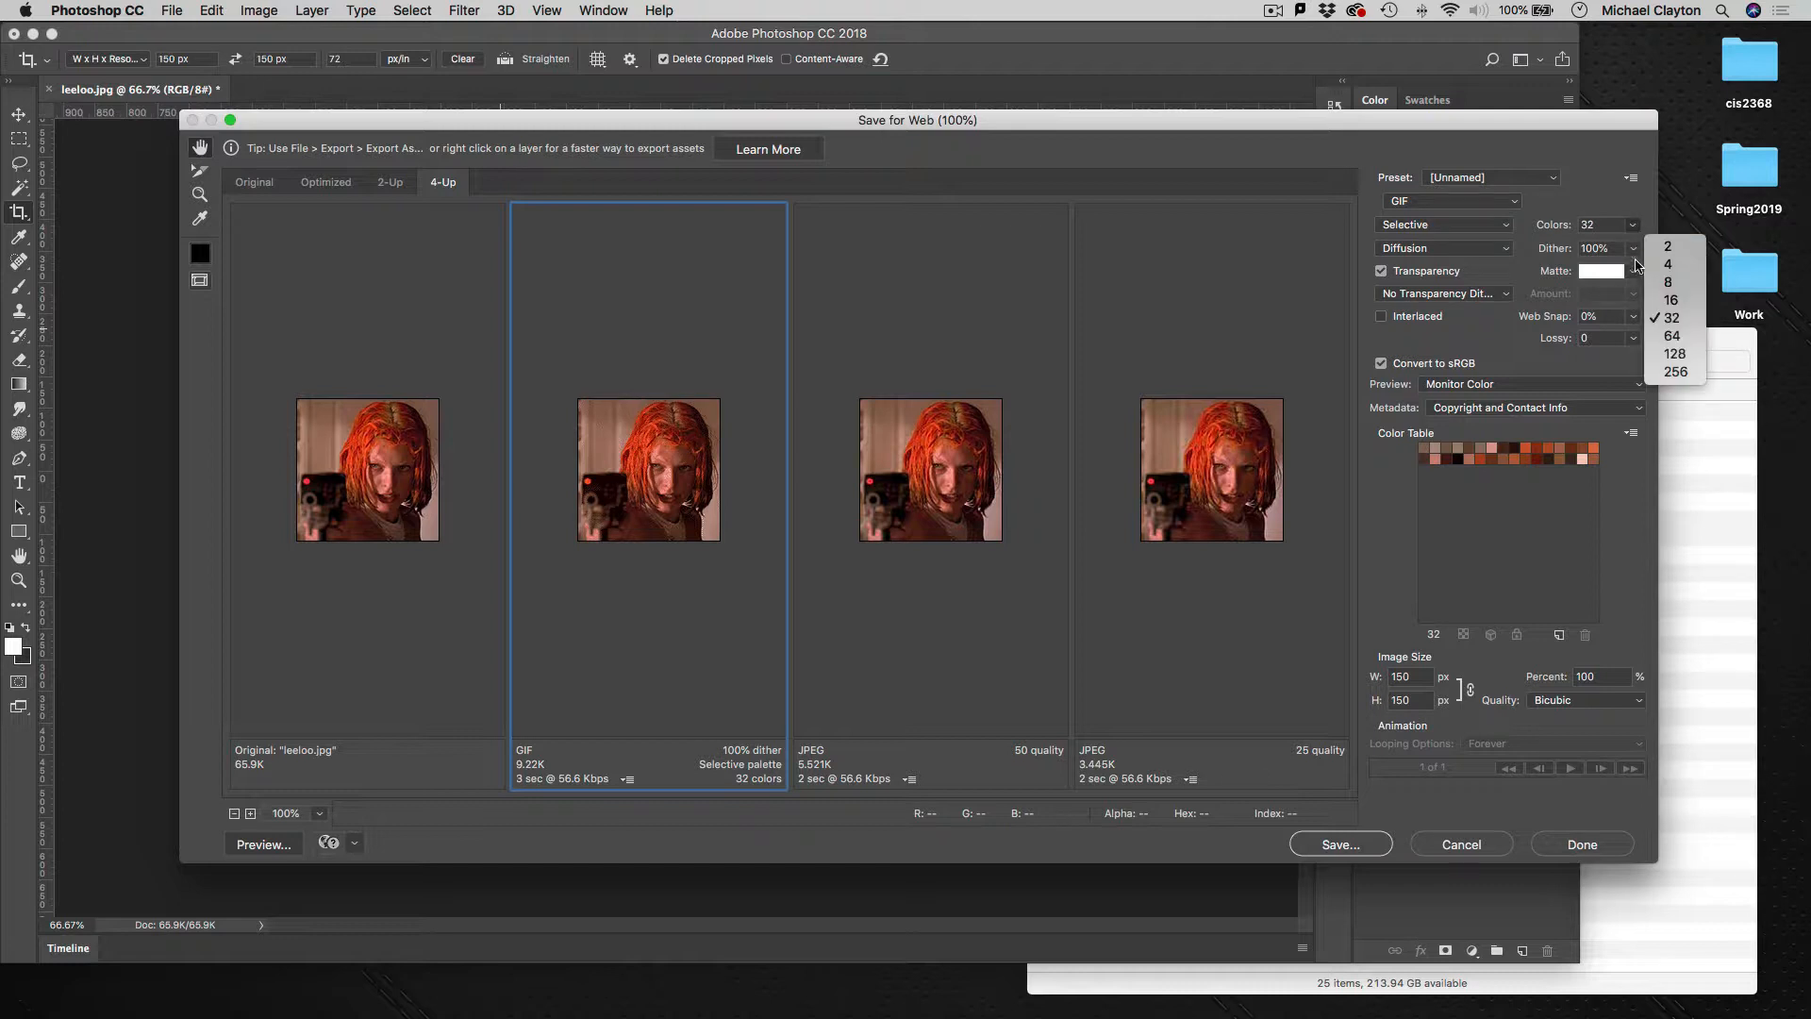
pyautogui.click(1674, 372)
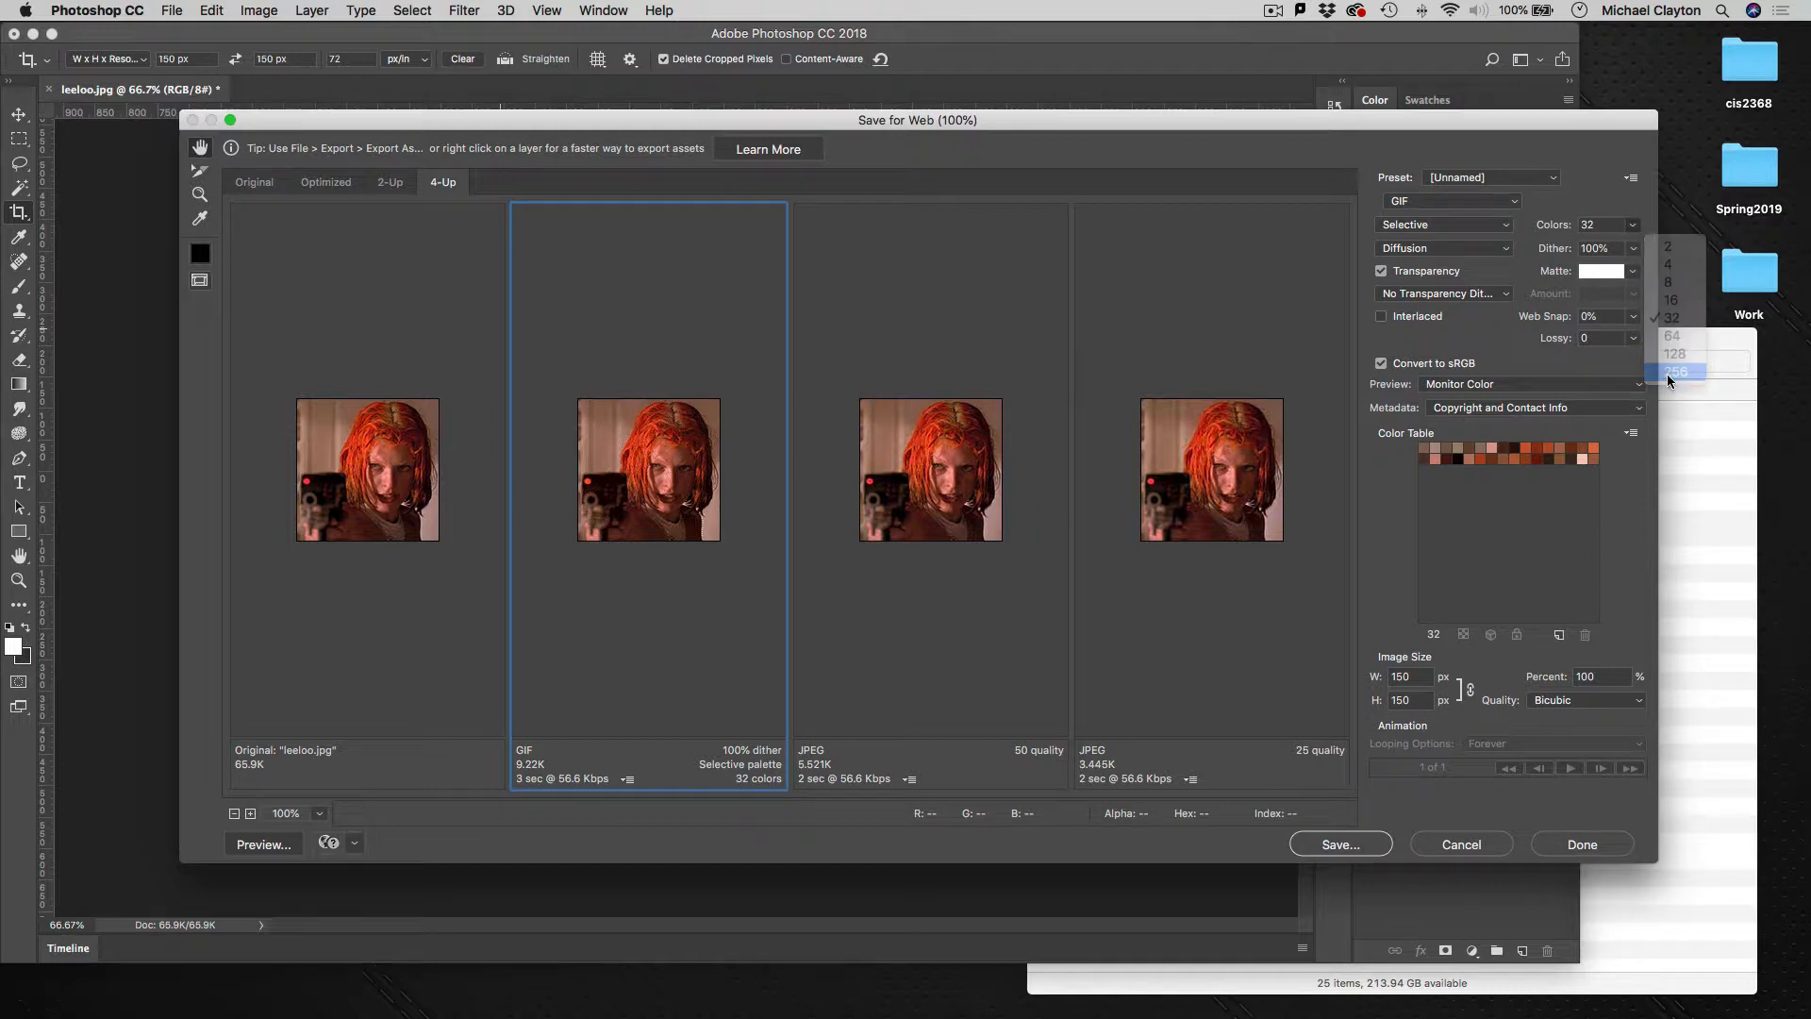
# - Set the third preview to GIF format with 128 colors
pyautogui.click(897, 594)
pyautogui.click(1478, 199)
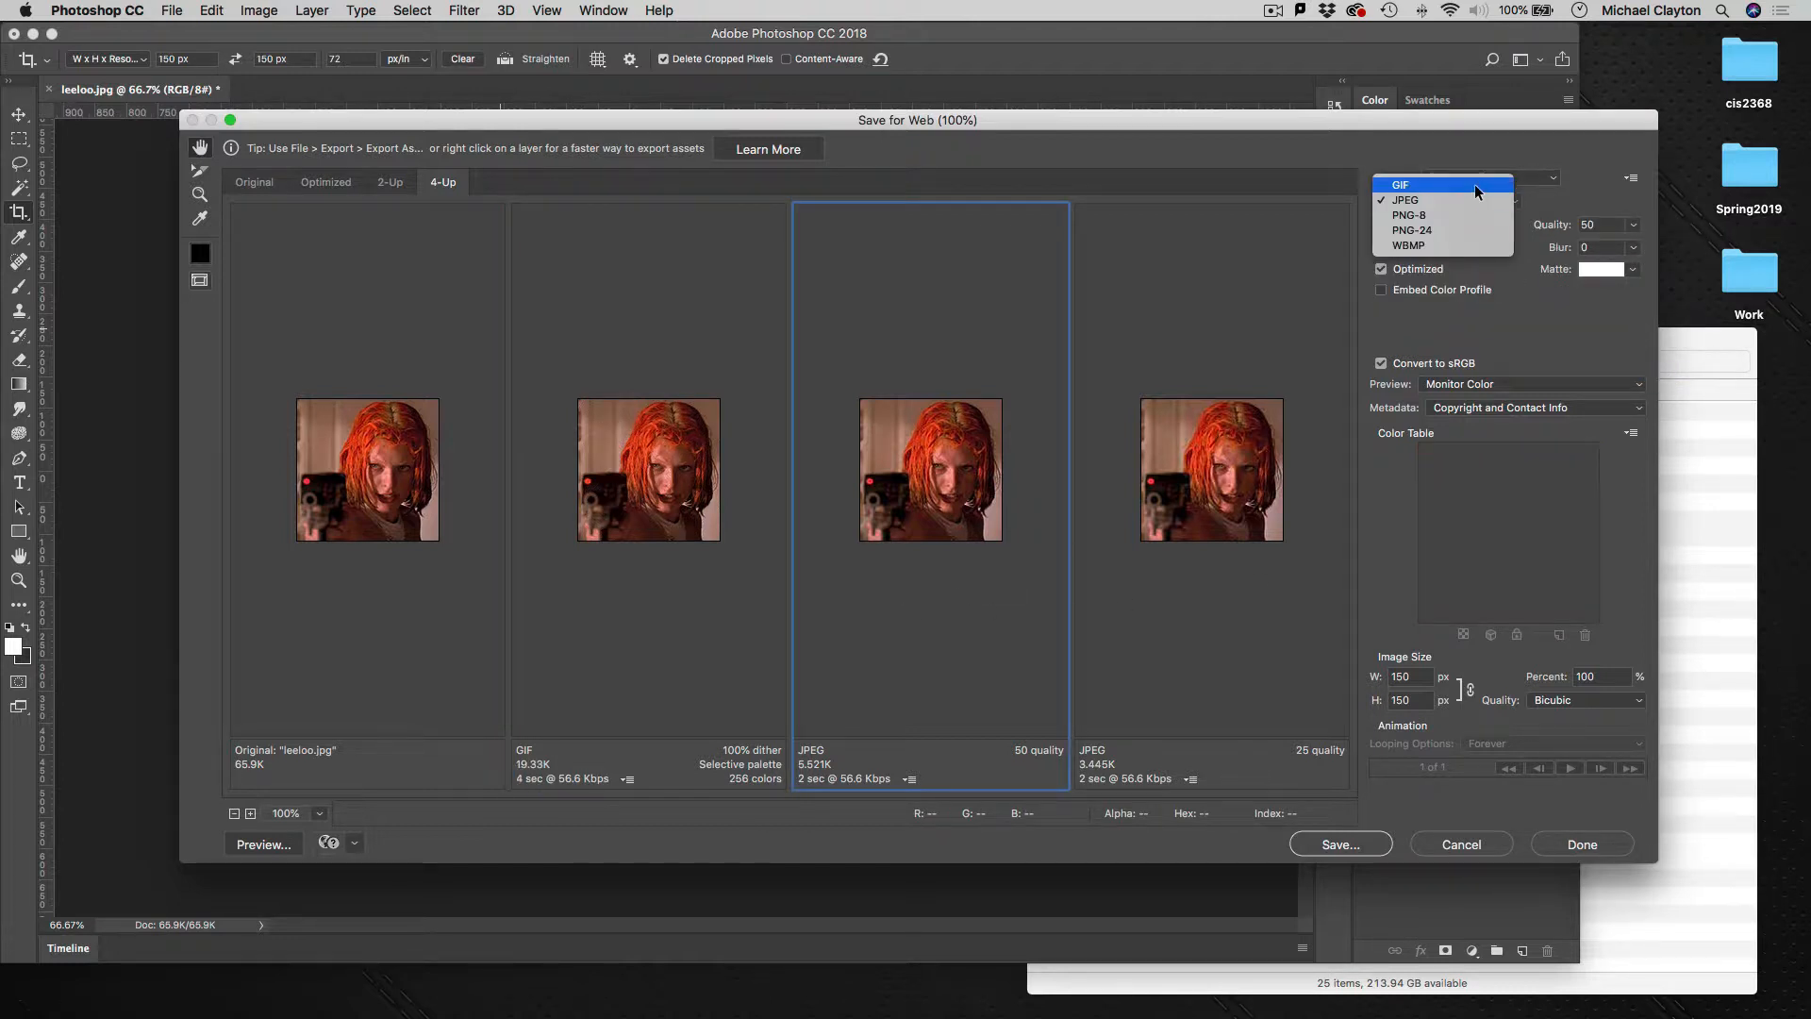
pyautogui.click(1405, 185)
pyautogui.click(1634, 226)
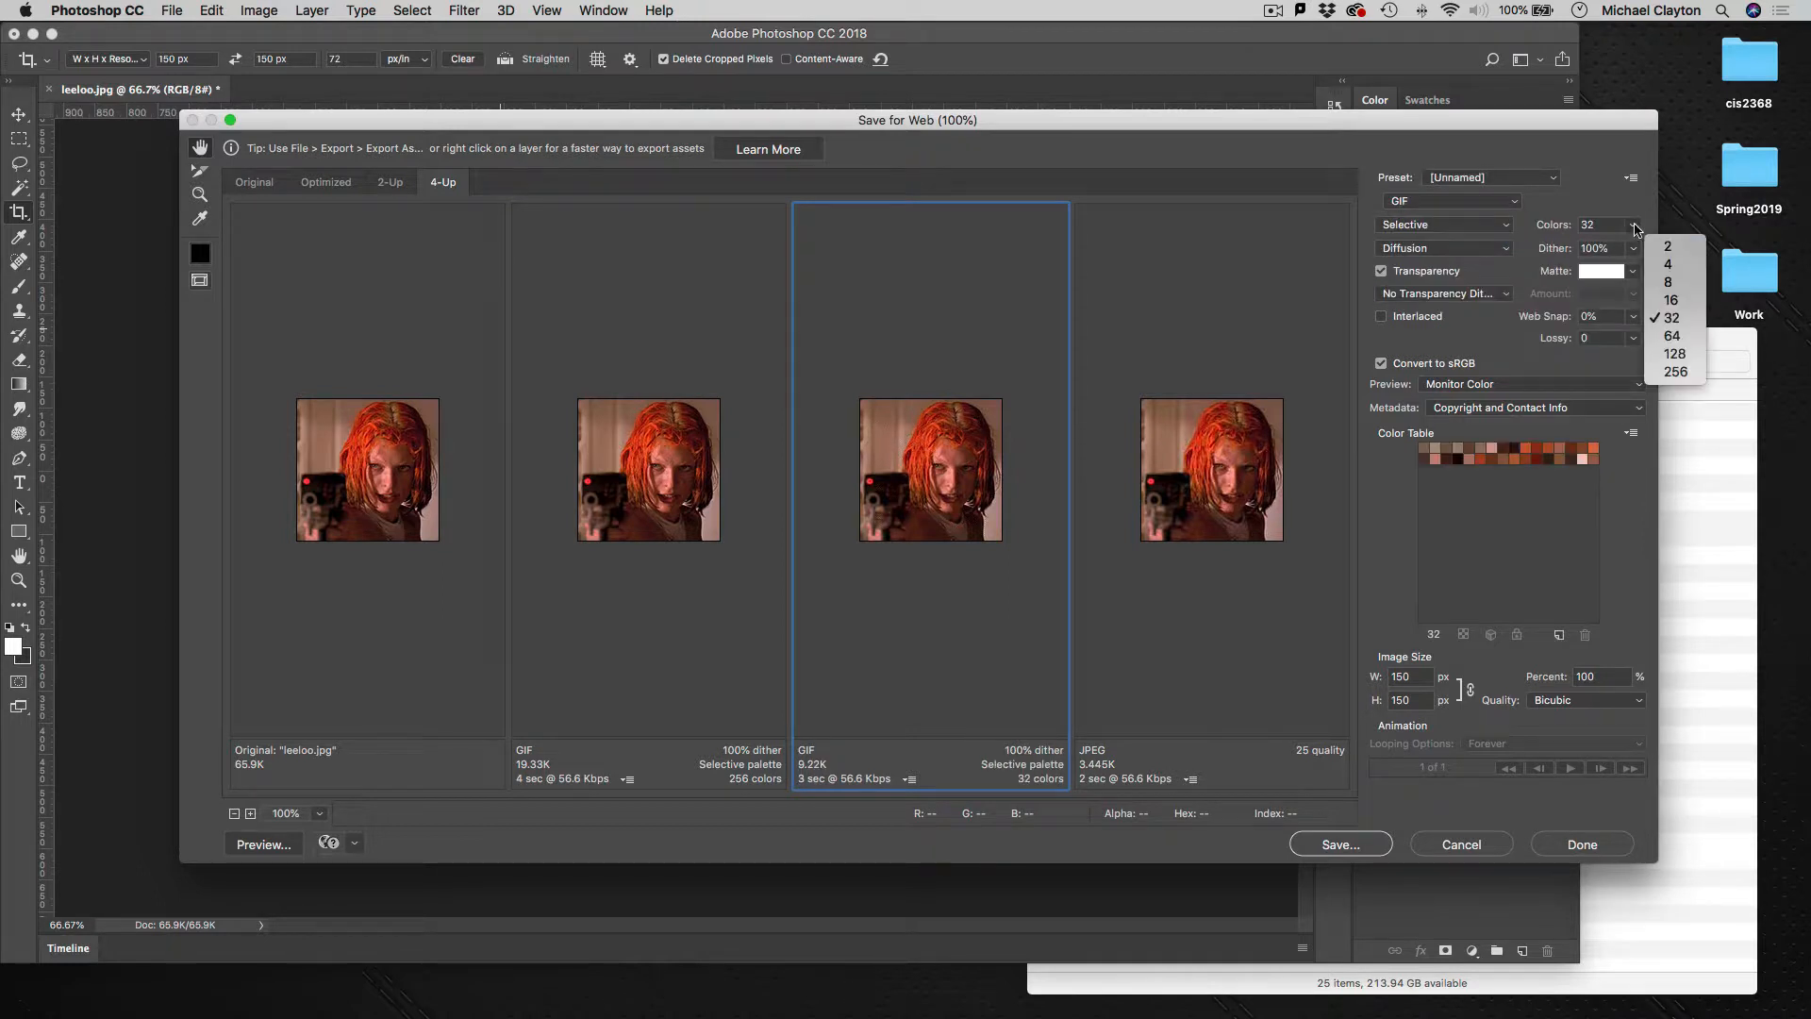
pyautogui.click(1674, 354)
# - Set the fourth preview to GIF format with 64 colors
pyautogui.click(1261, 429)
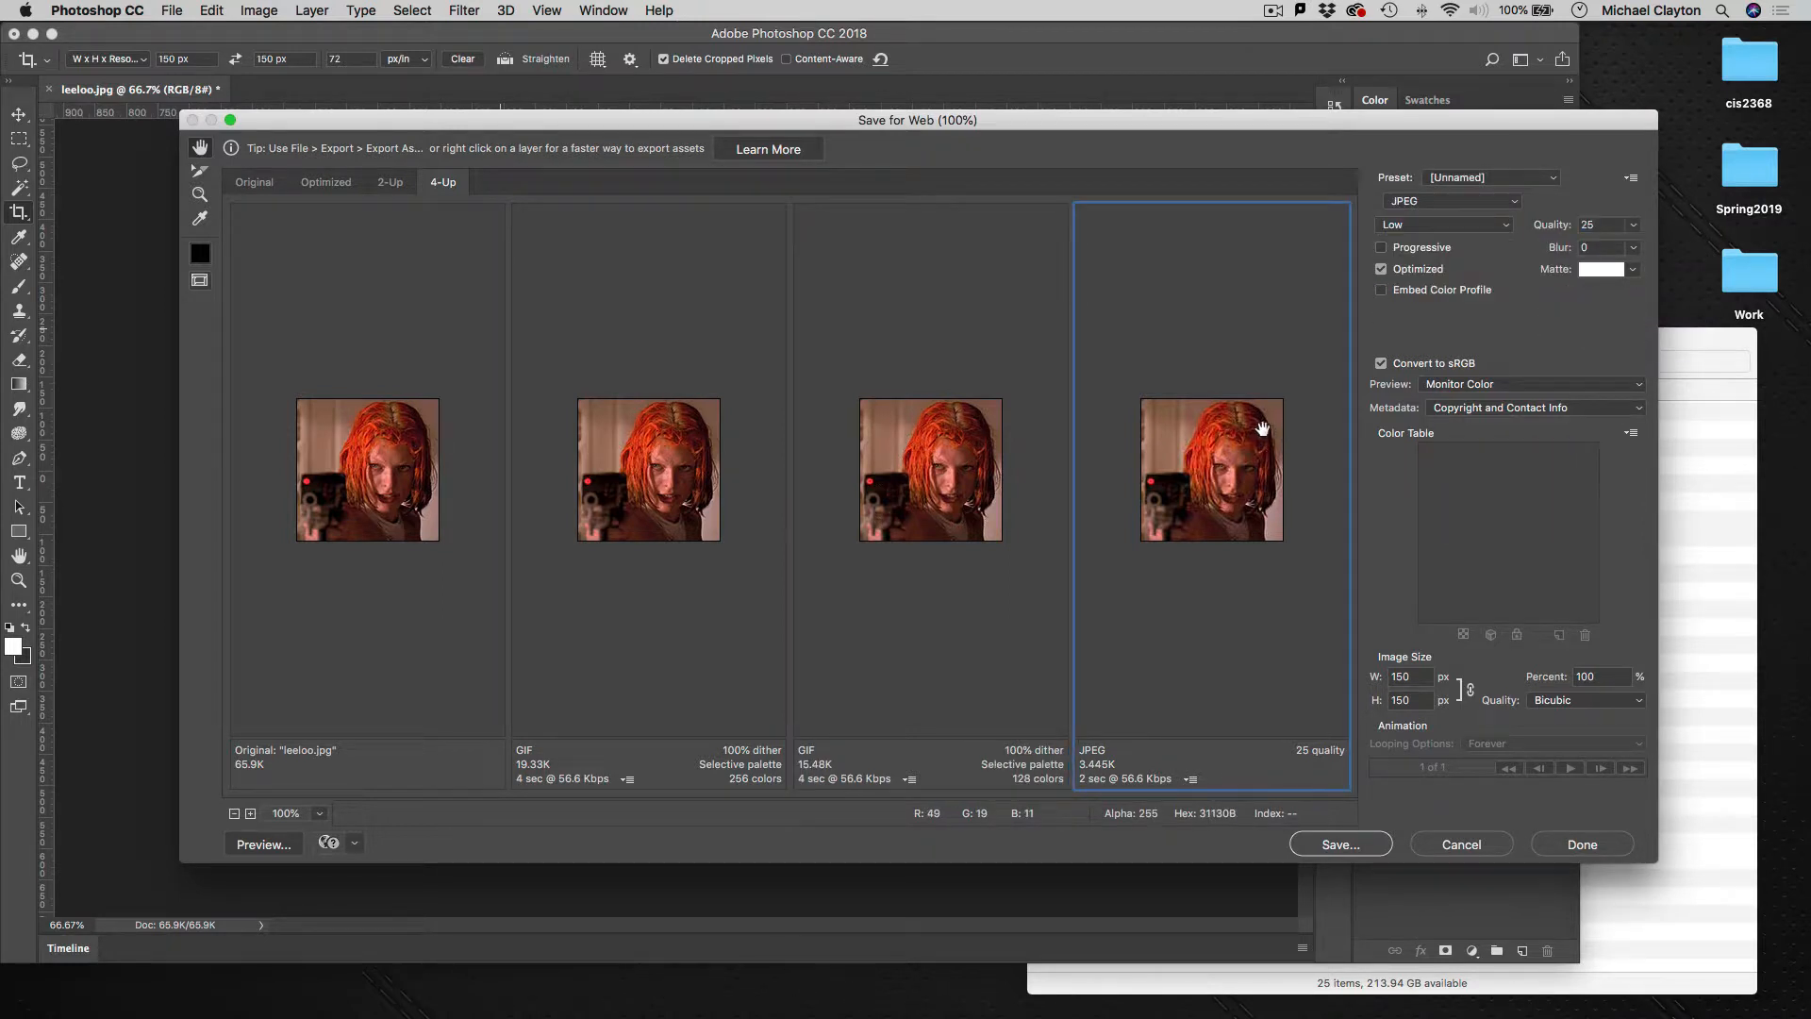
pyautogui.click(1474, 199)
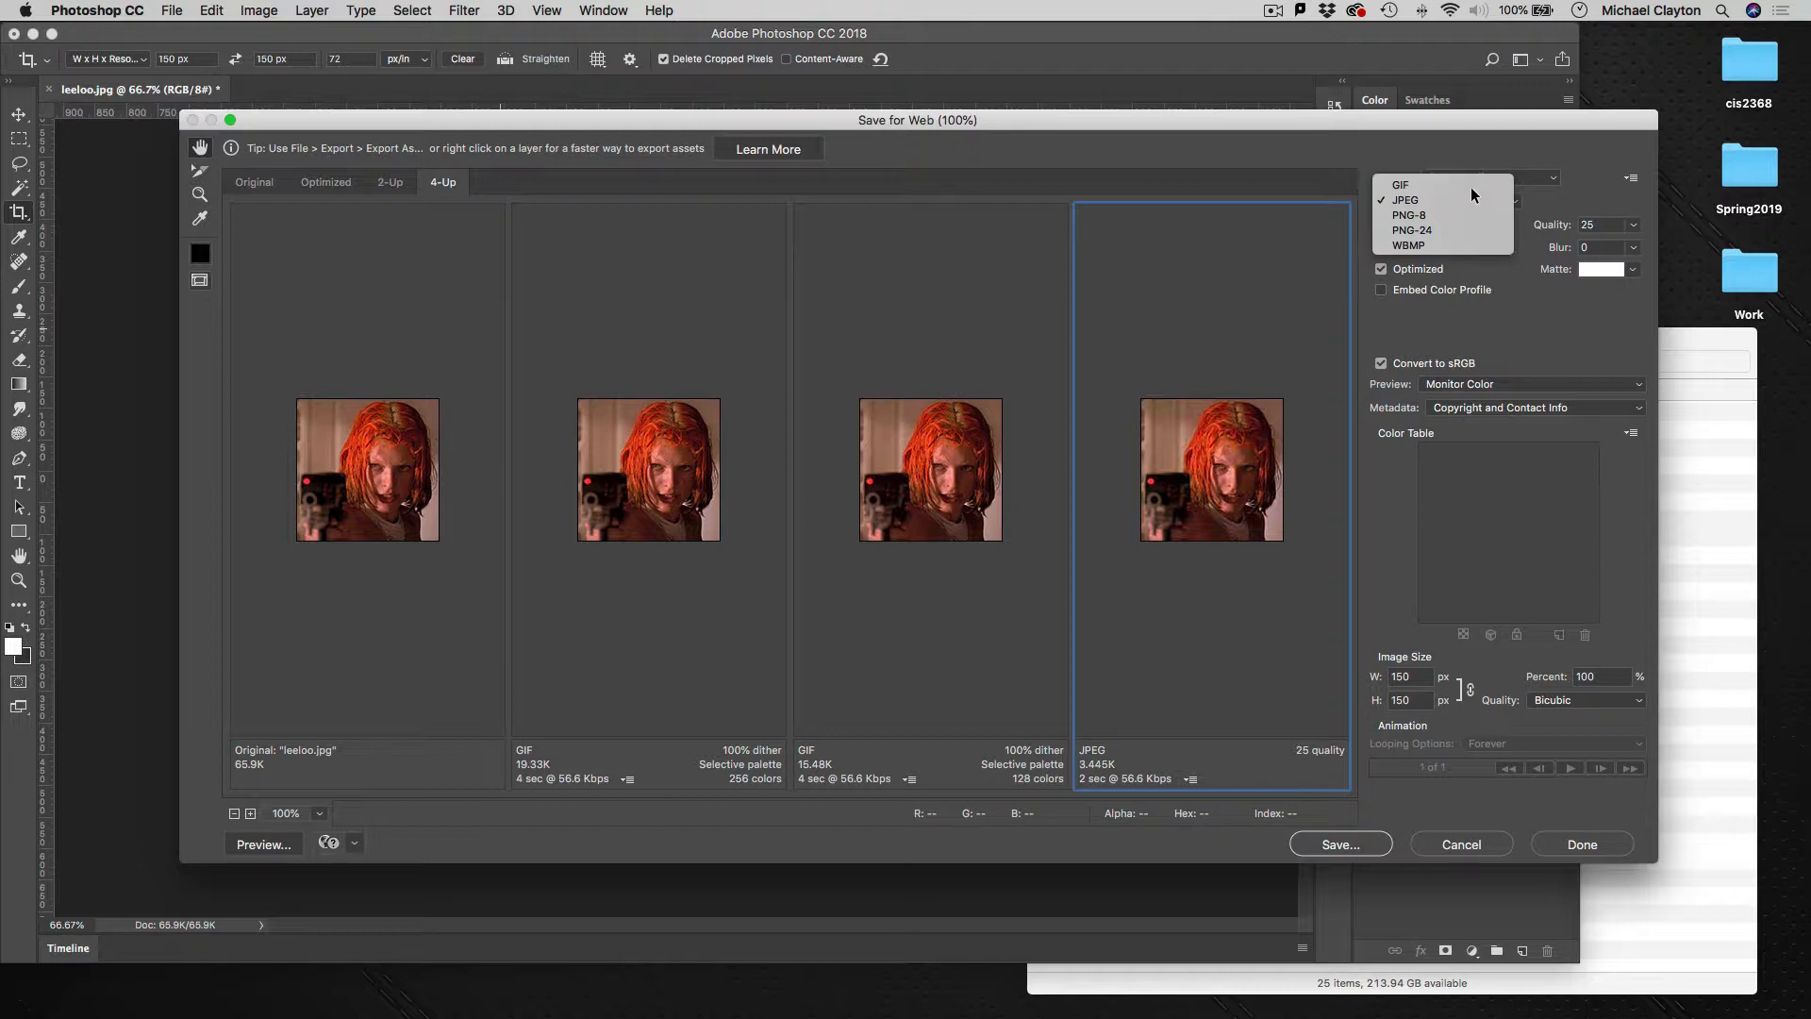
pyautogui.click(1453, 185)
pyautogui.click(1635, 228)
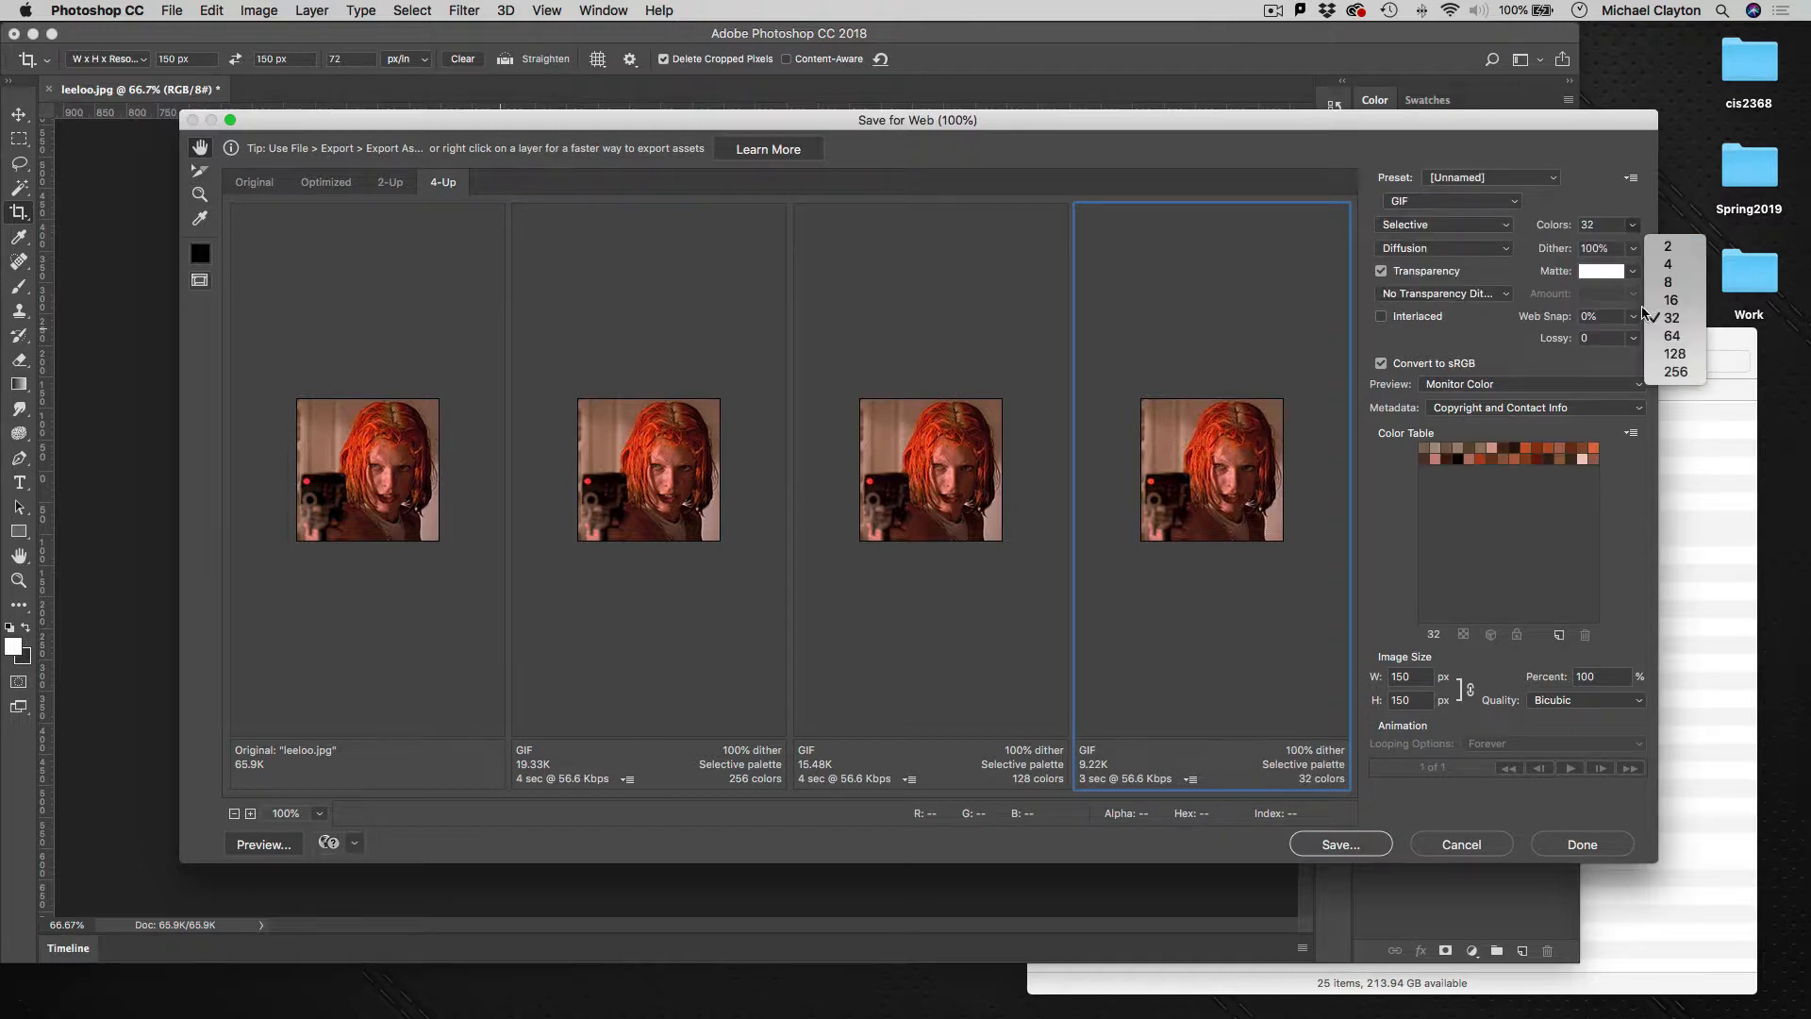
pyautogui.click(1671, 336)
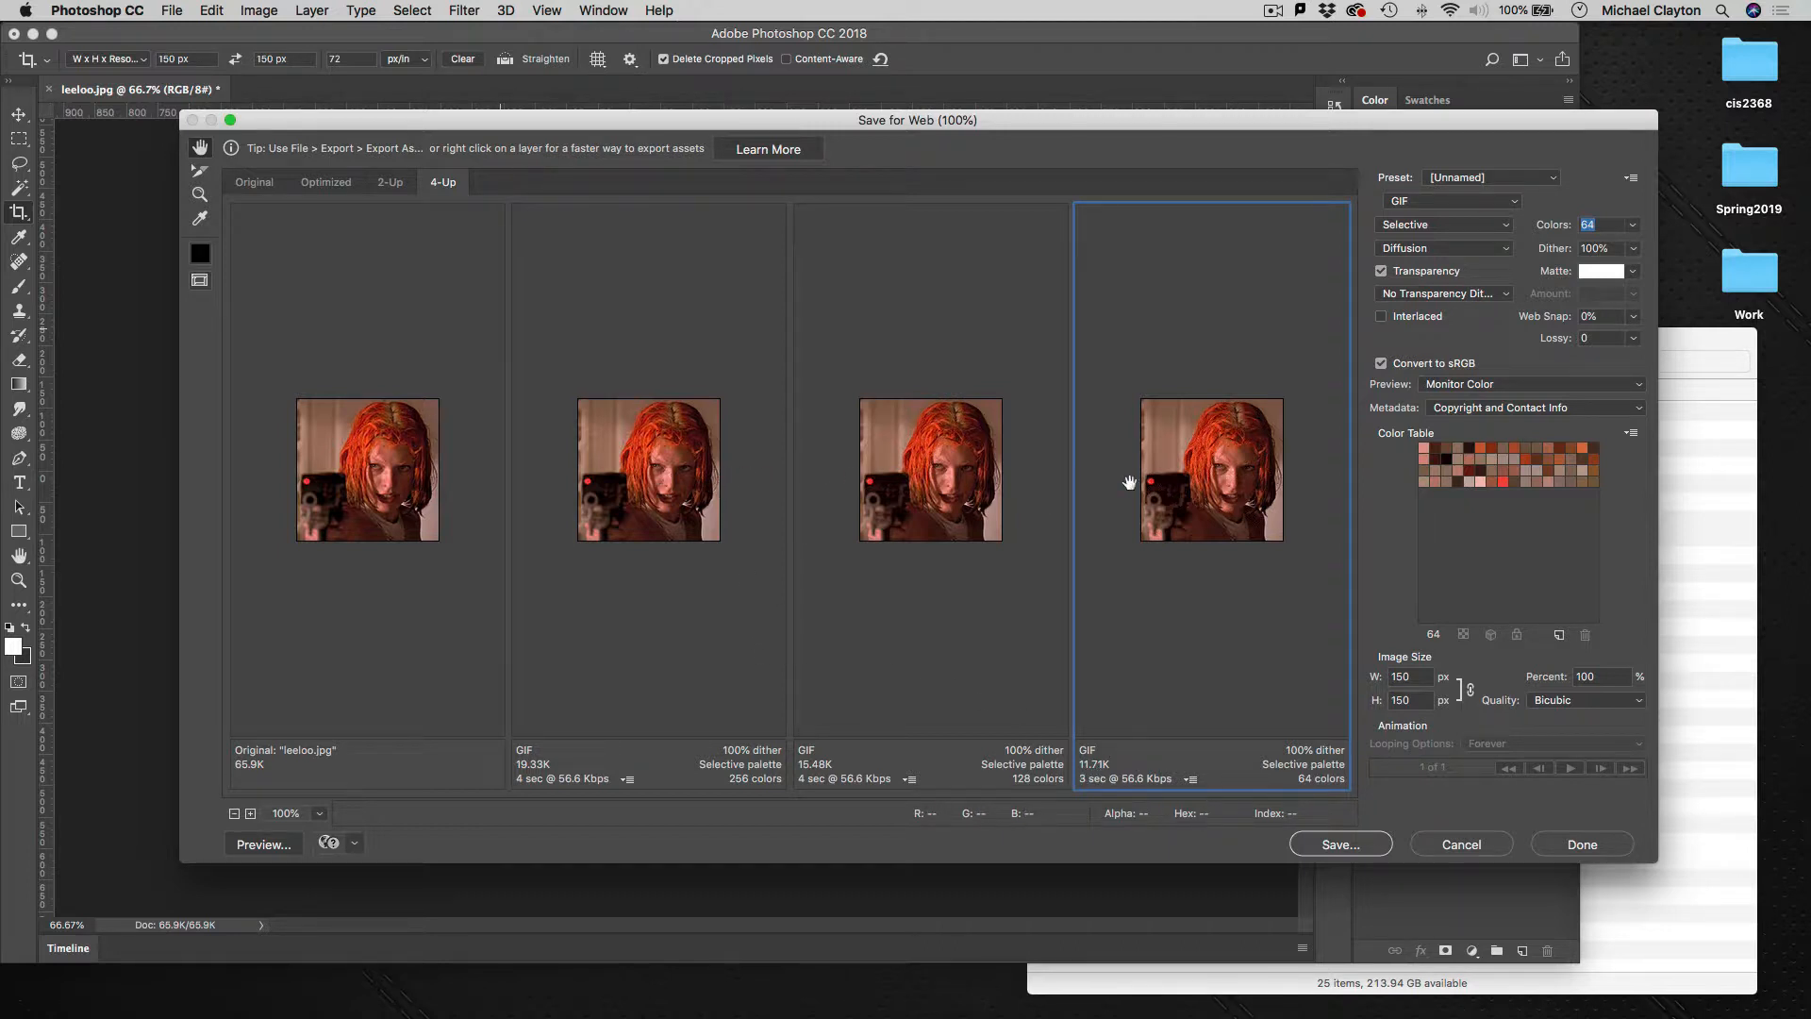
# - Choose the 128-color GIF version for saving and set the destination to the movie project's images/cast folder
pyautogui.click(939, 492)
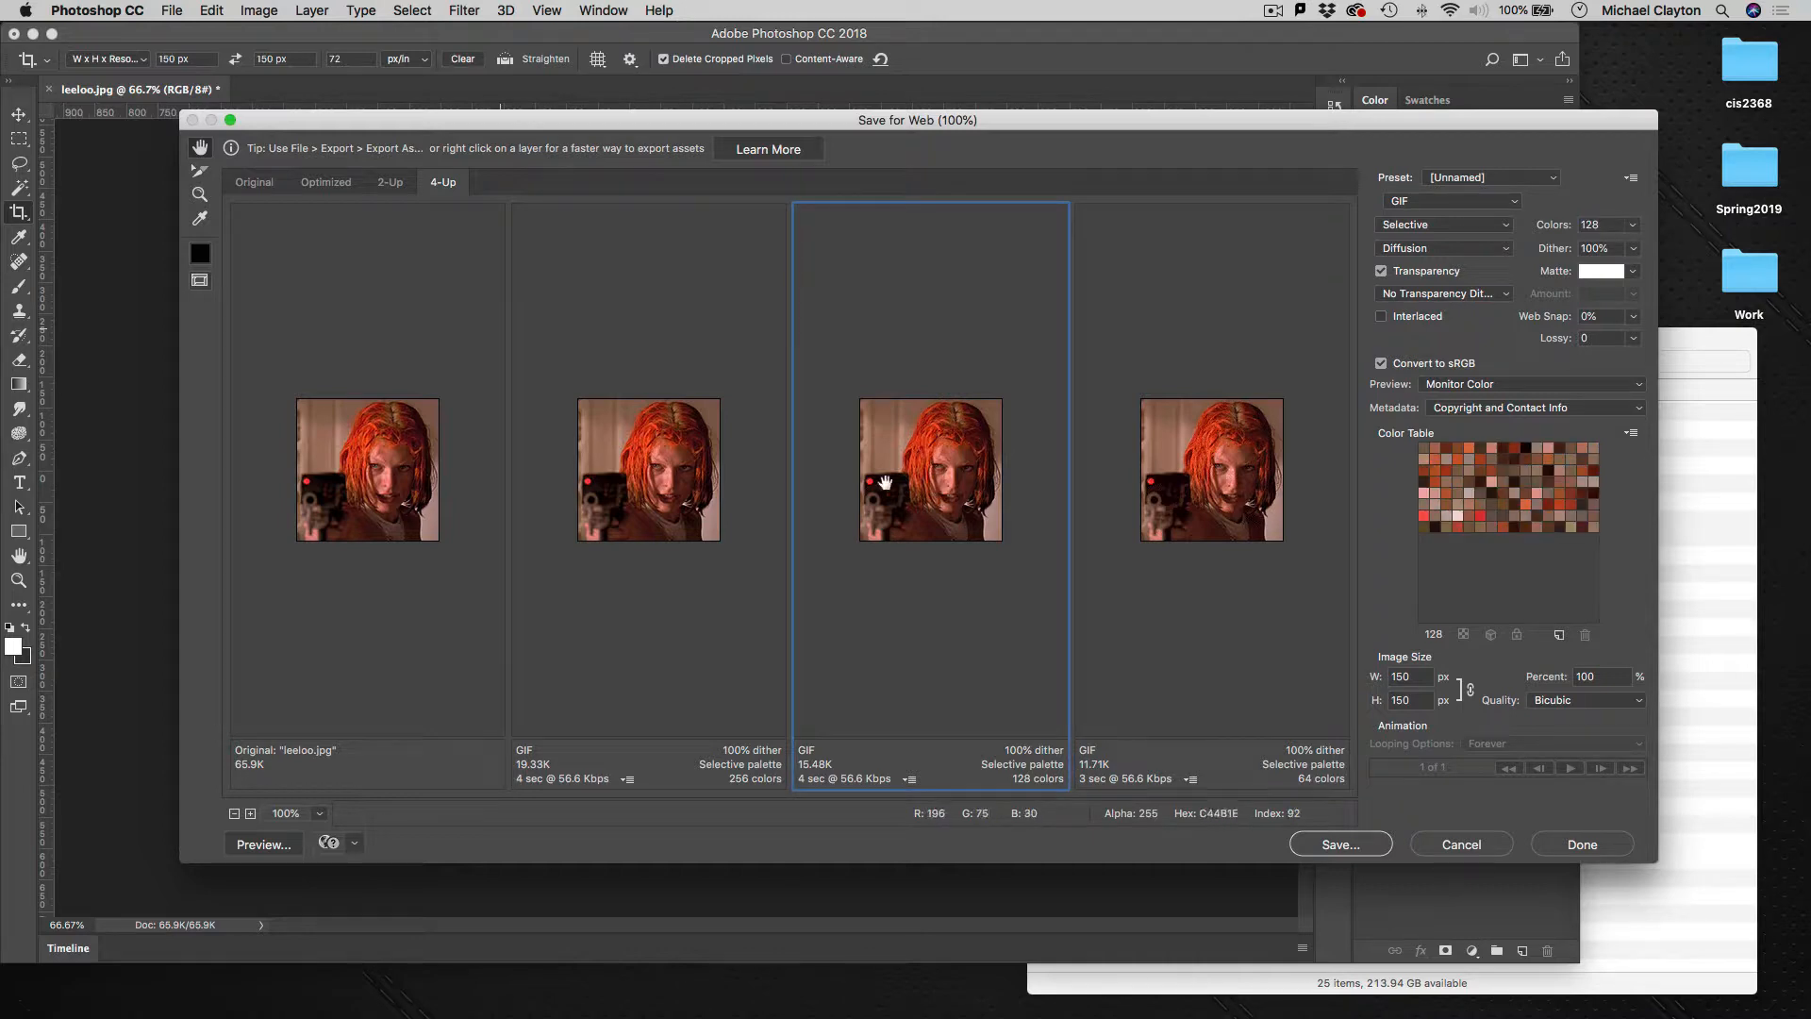
pyautogui.click(1340, 844)
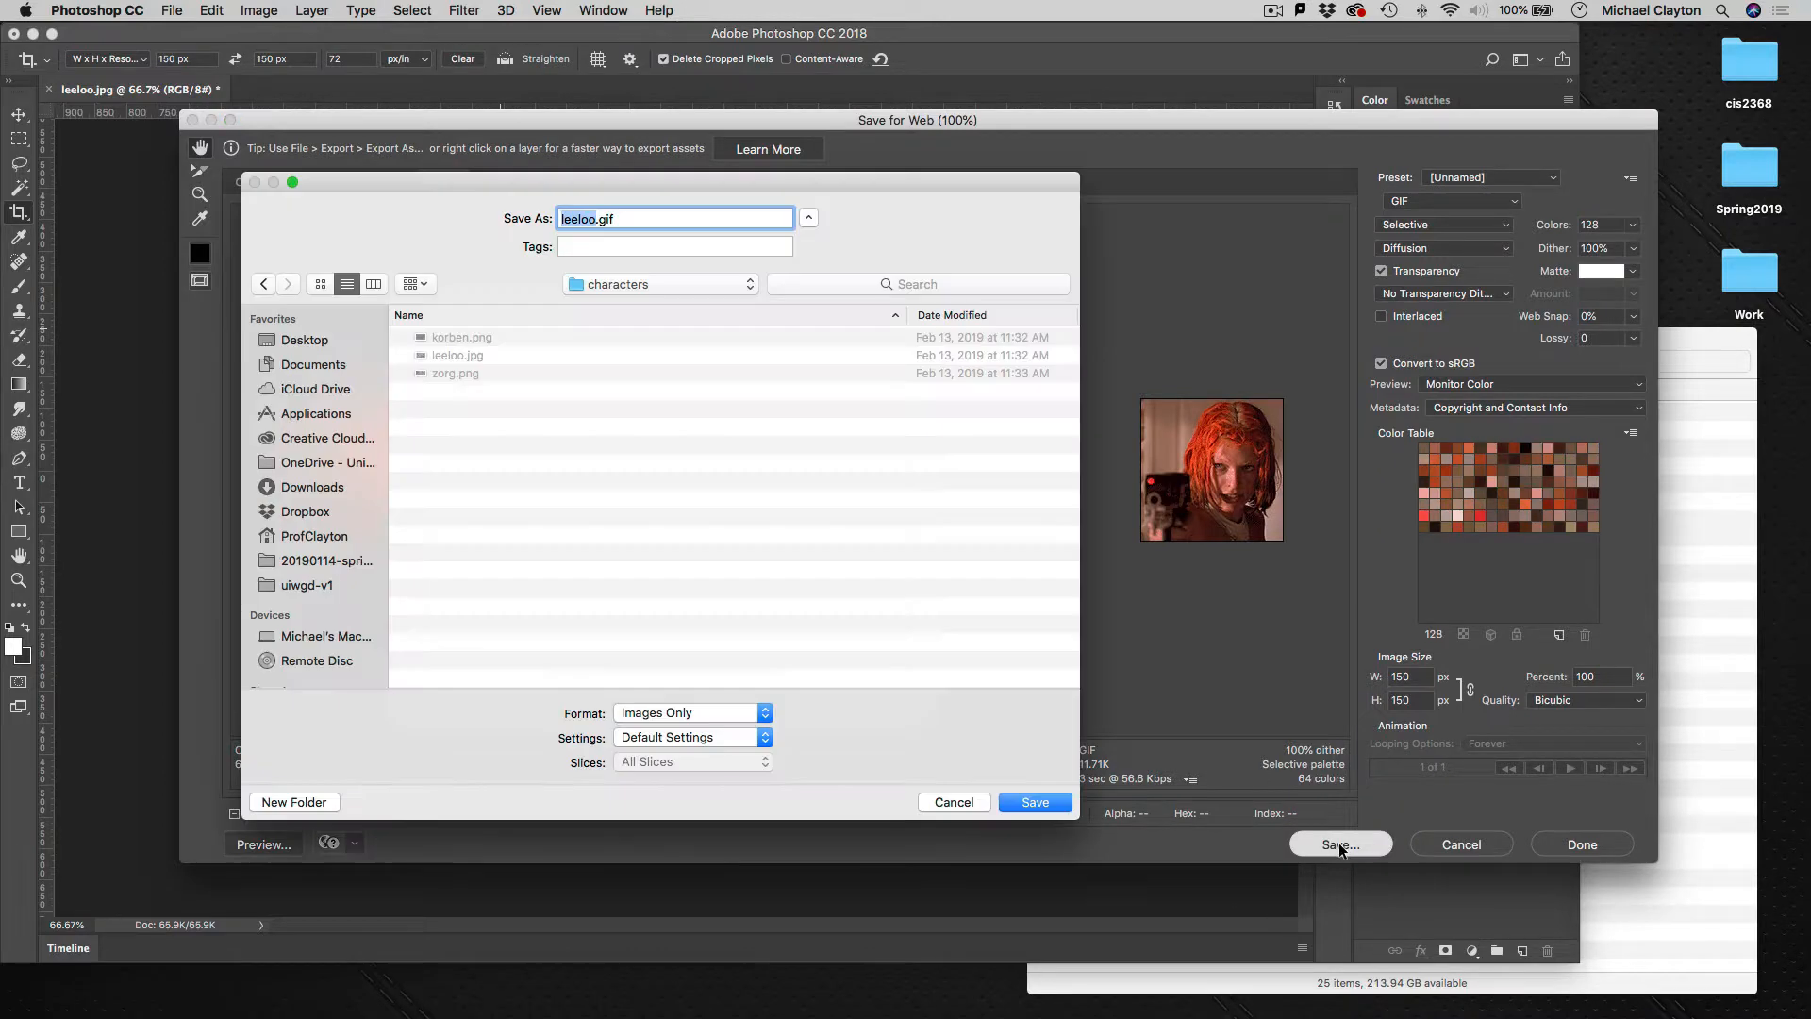
pyautogui.click(628, 285)
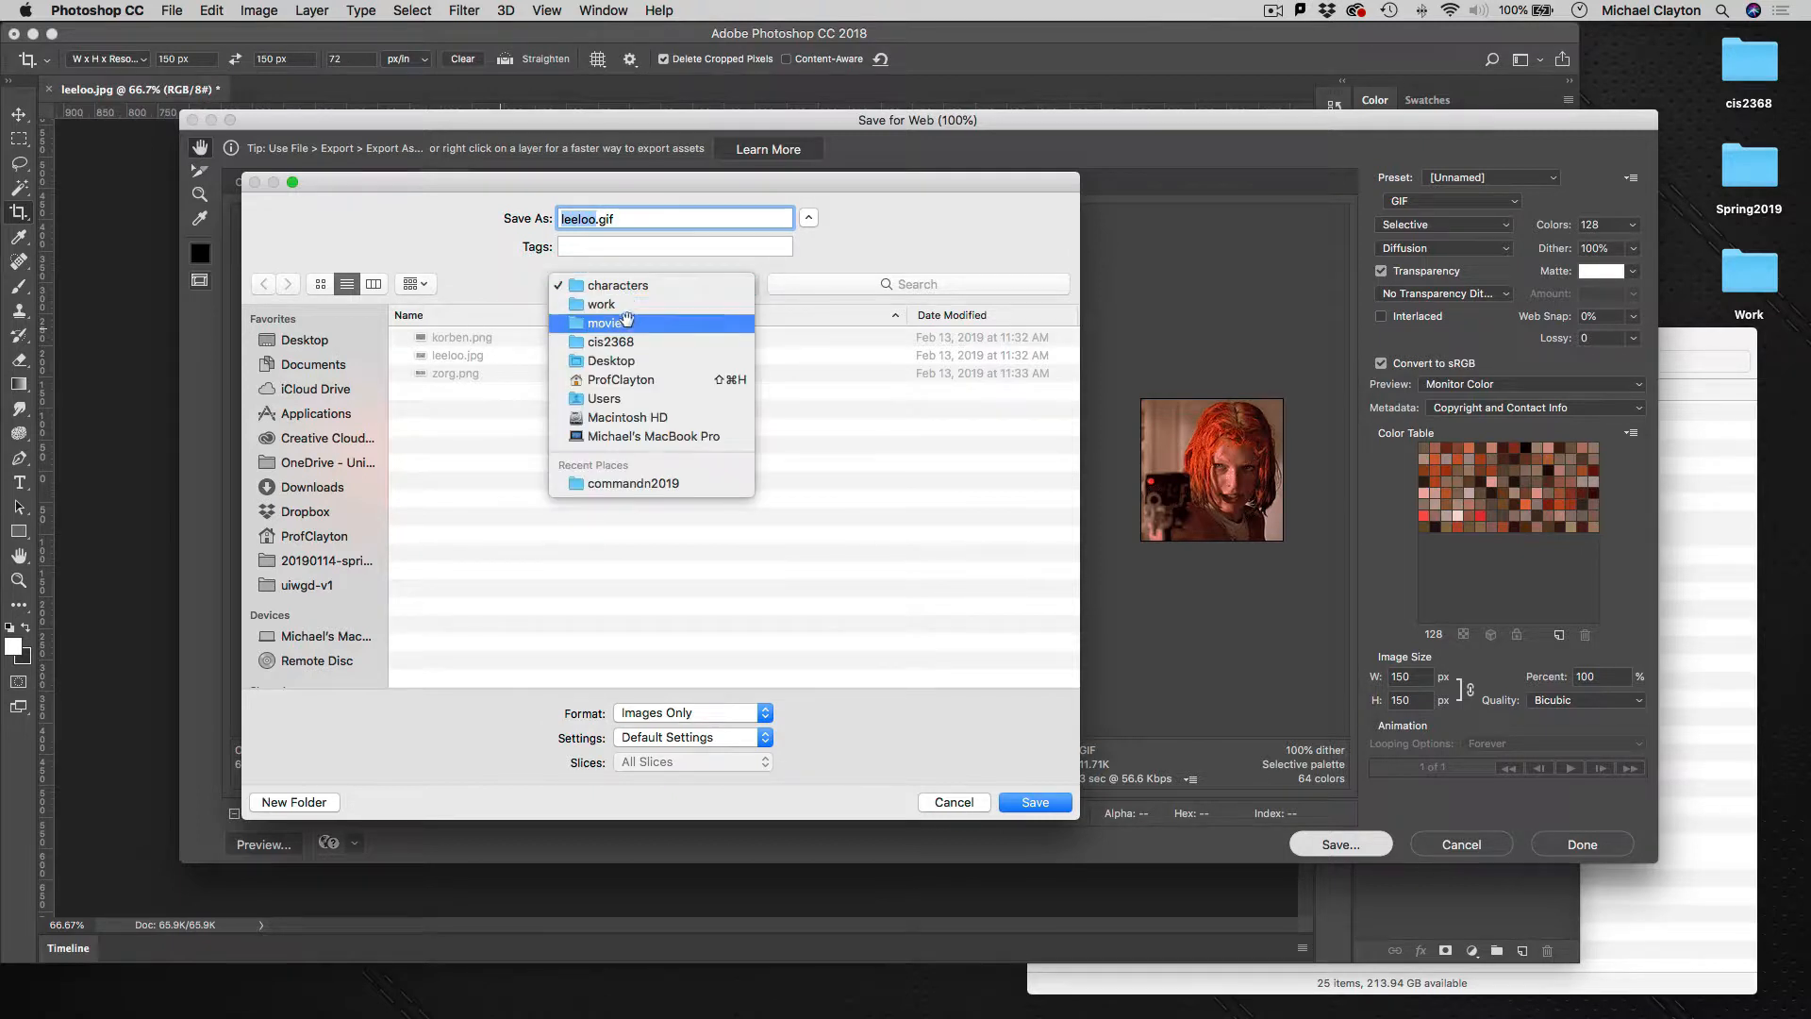
pyautogui.click(604, 323)
pyautogui.doubleClick(452, 339)
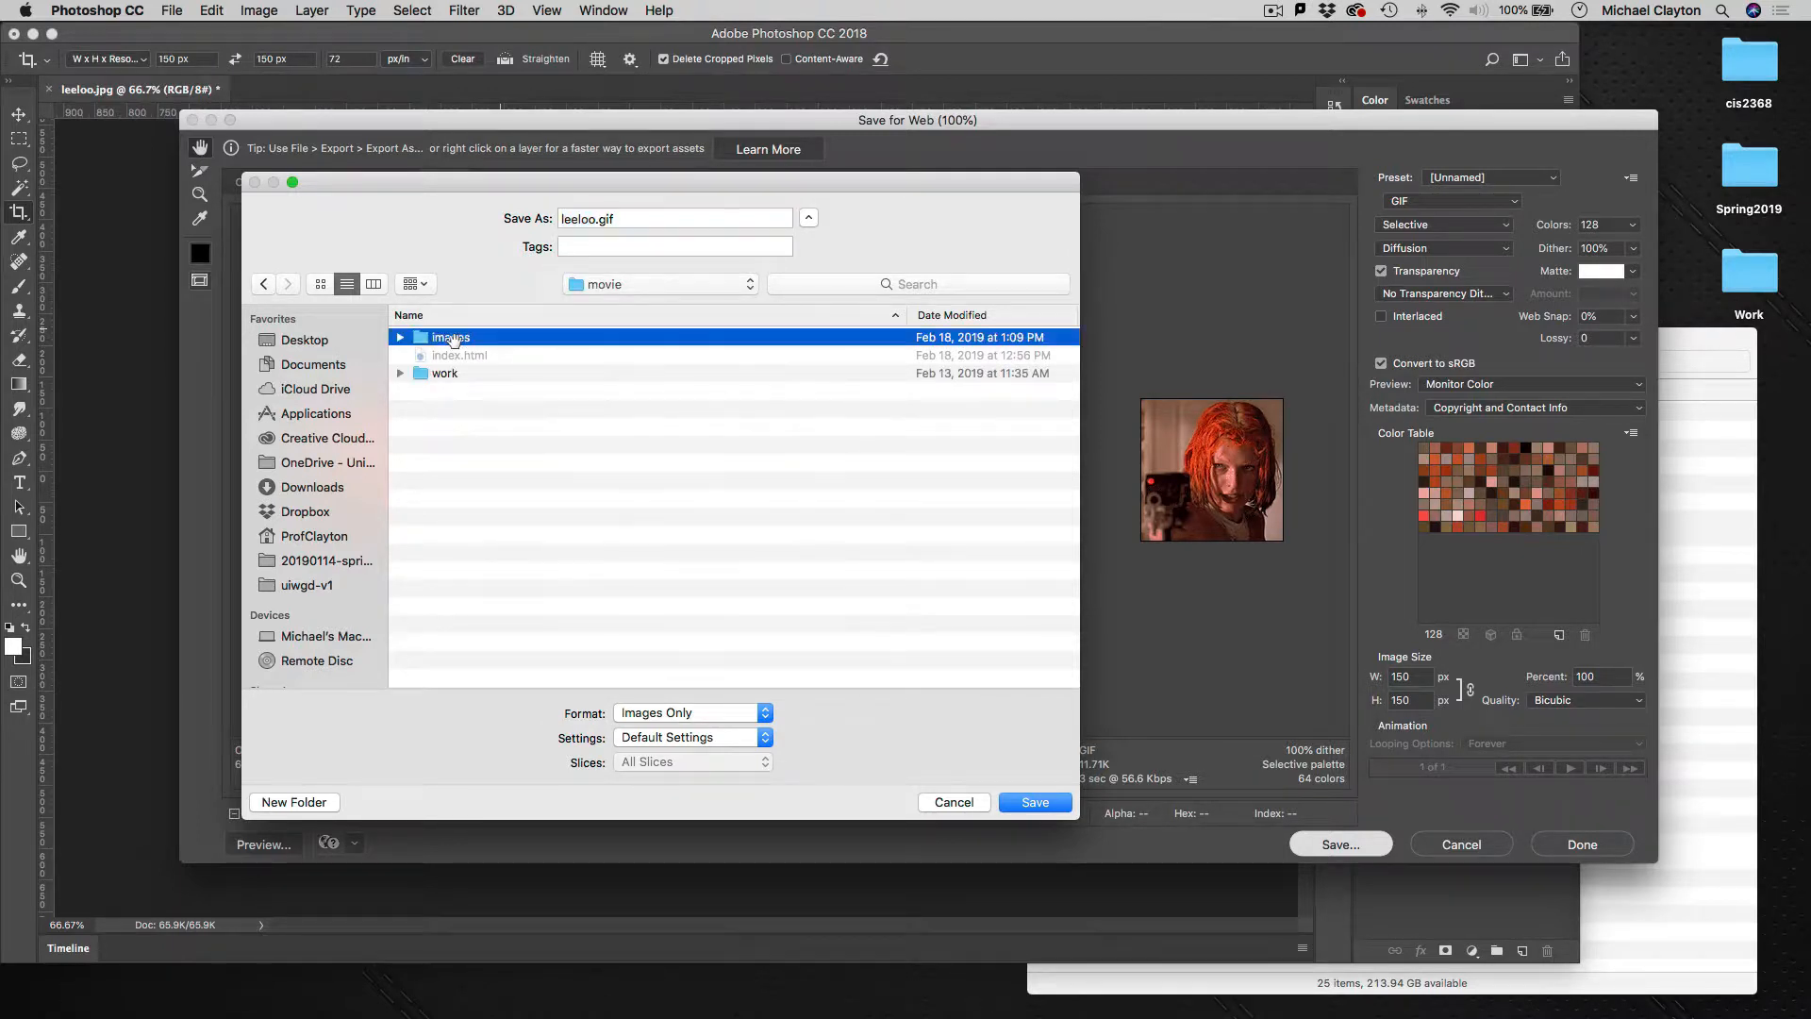
pyautogui.click(442, 336)
pyautogui.doubleClick(443, 337)
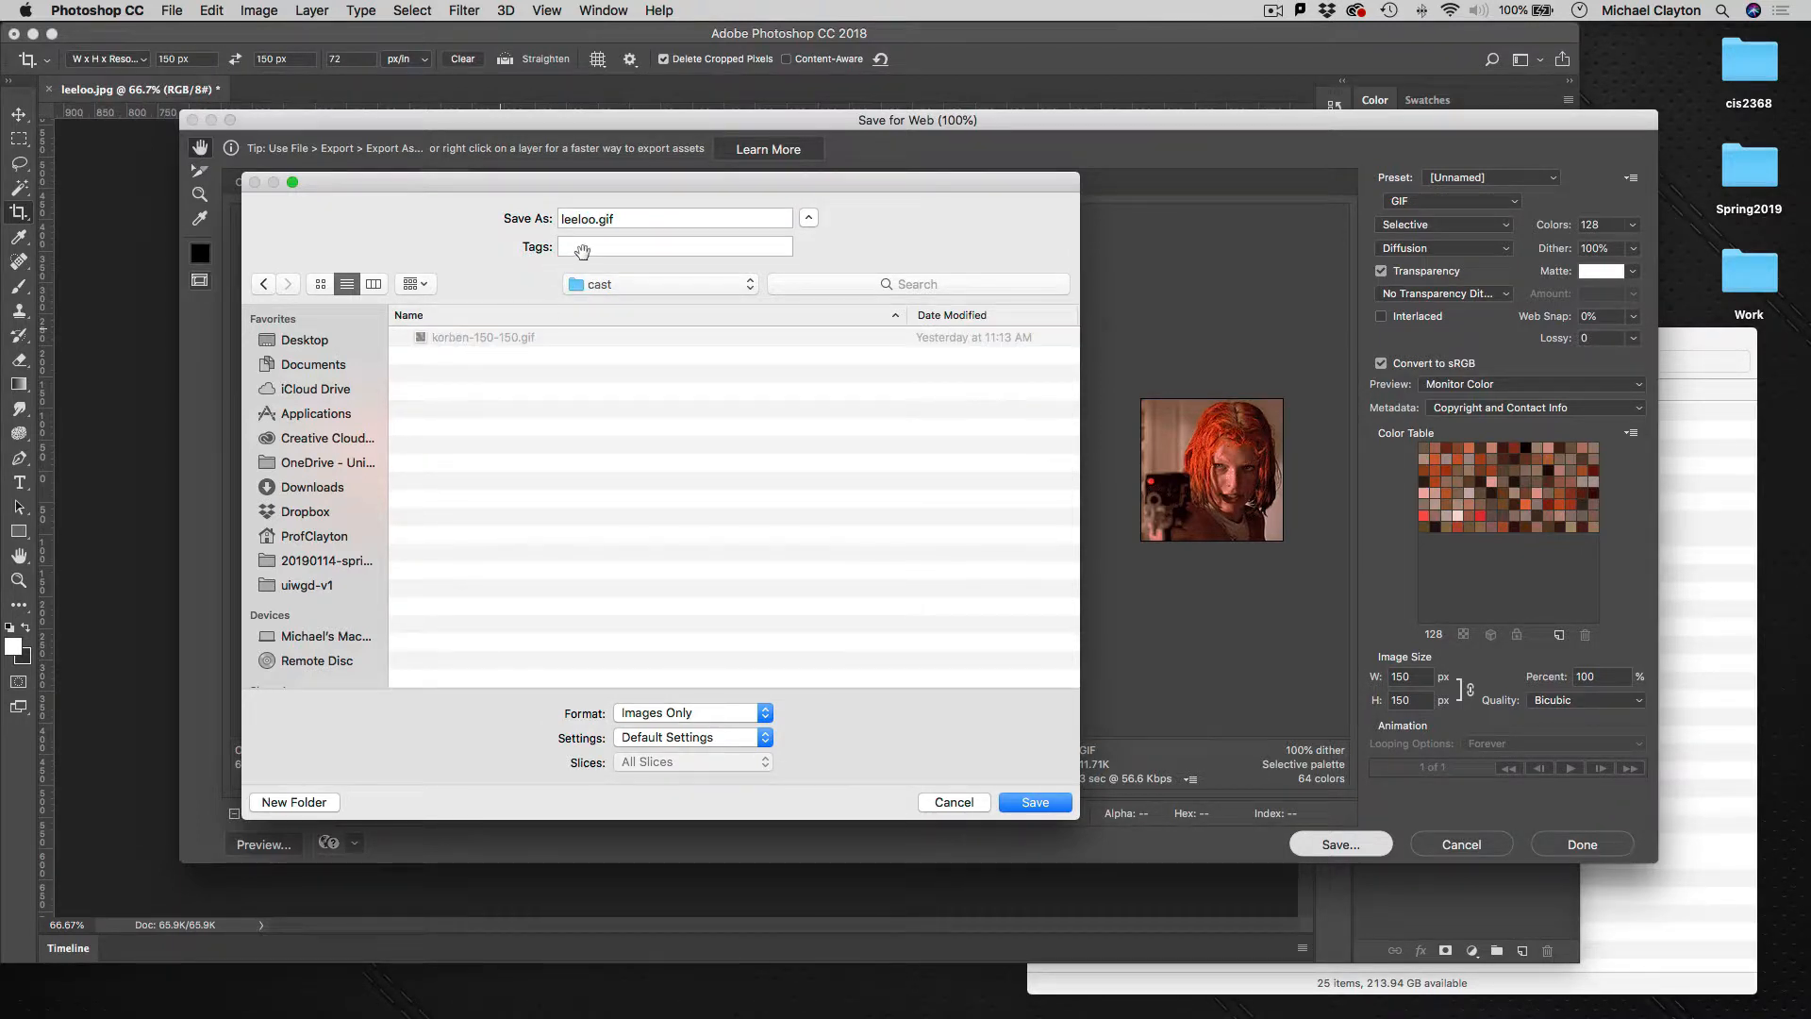
# - Name the file leeloo-150-150.gif, following the existing korben file's naming pattern, and save it
pyautogui.click(477, 338)
pyautogui.moveTo(607, 221); pyautogui.dragTo(505, 224)
pyautogui.write('leeloo')
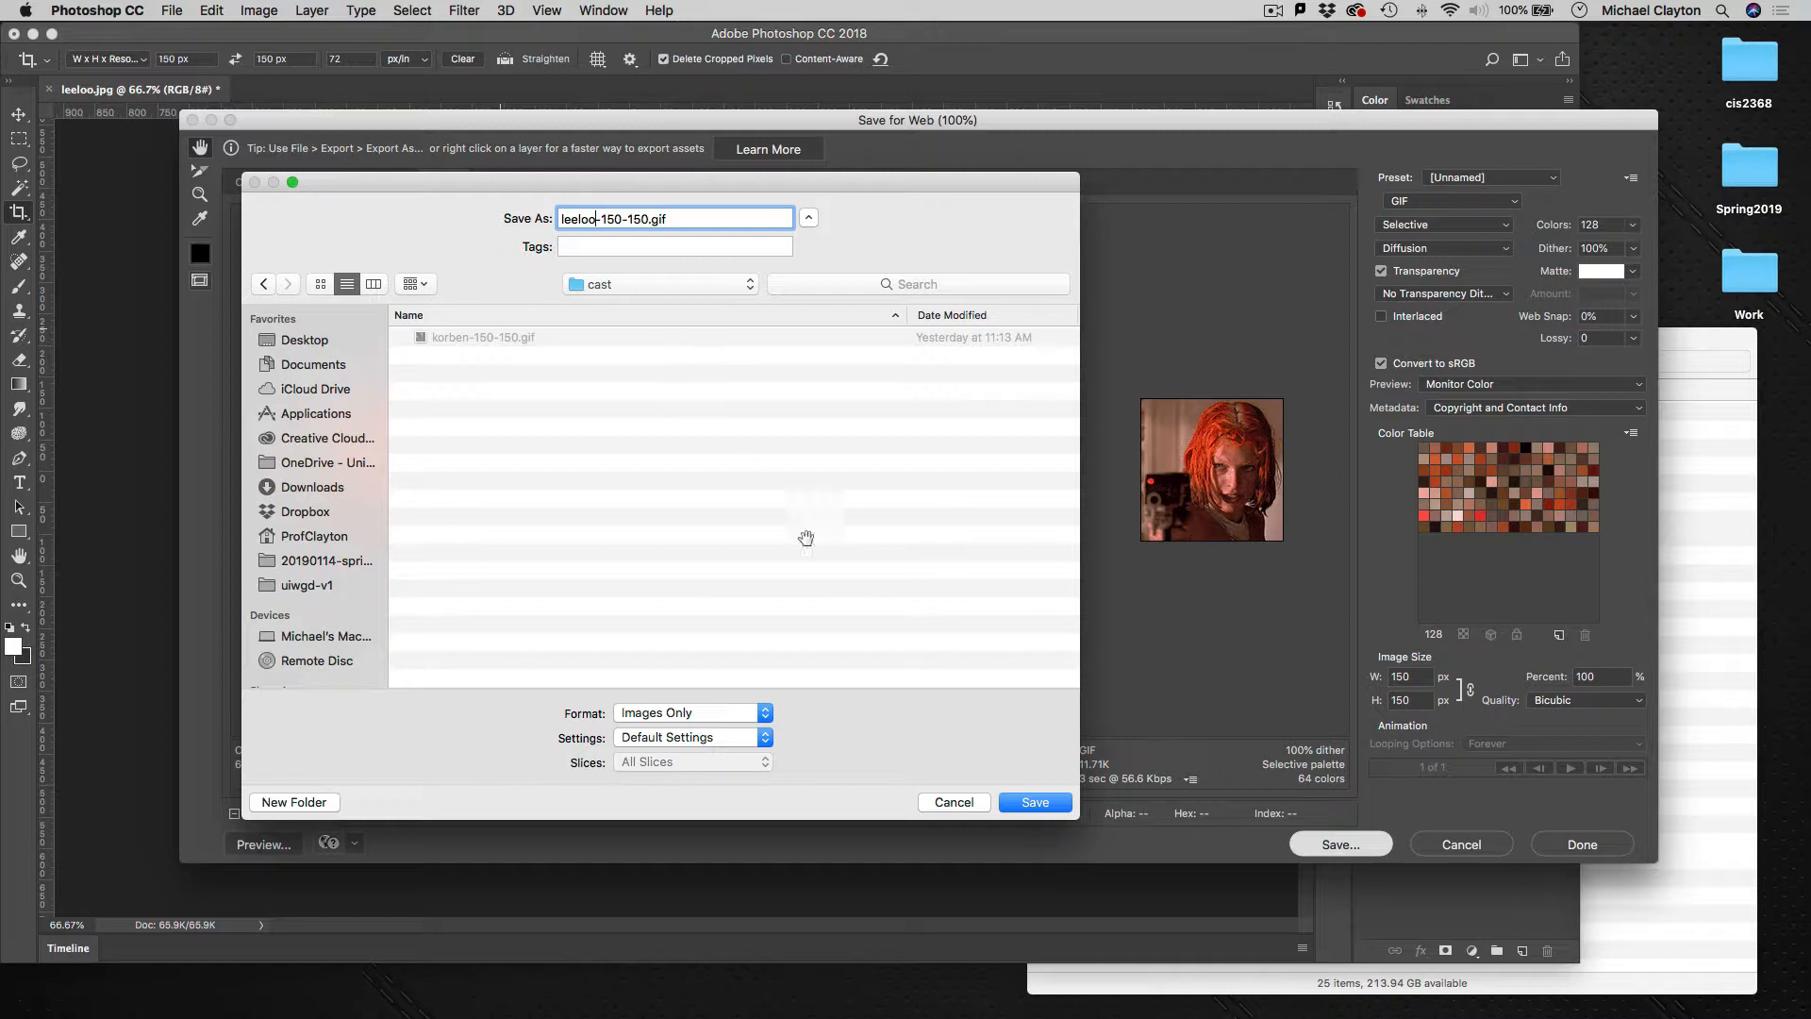
pyautogui.click(1029, 800)
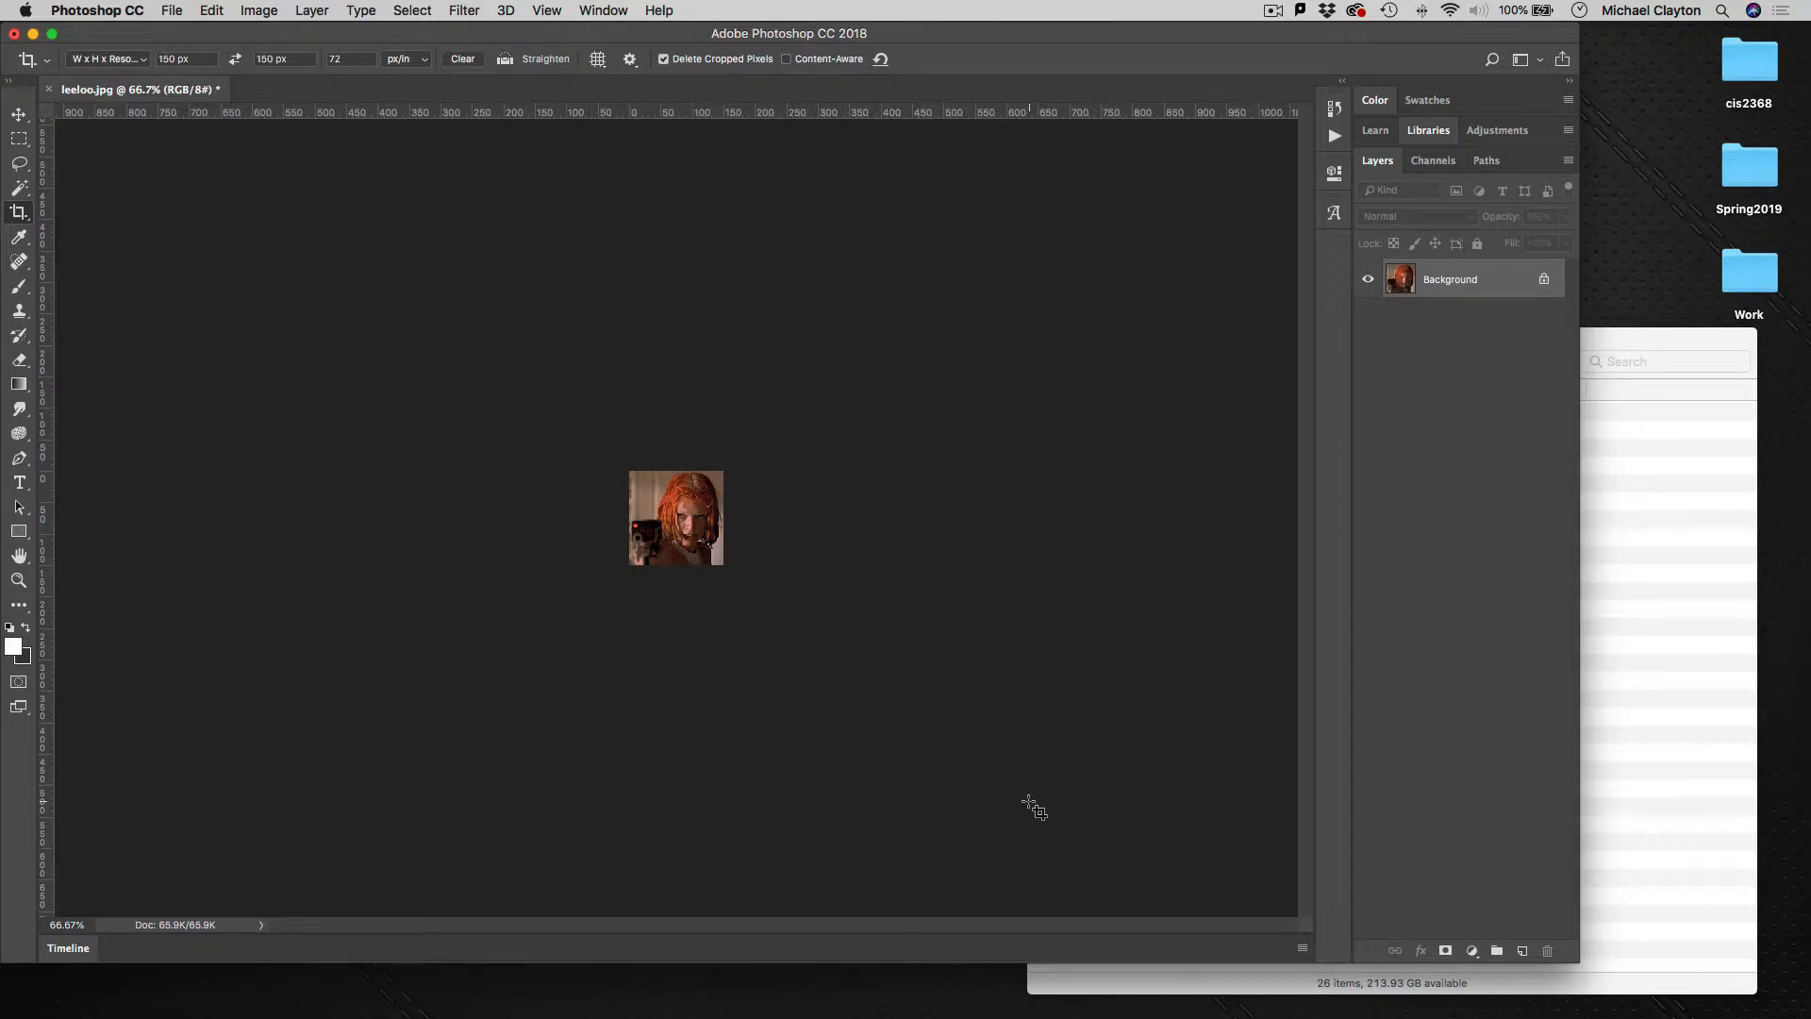
# - Close leeloo.jpg without saving its changes and open zorg.png from the work/characters folder
pyautogui.click(47, 90)
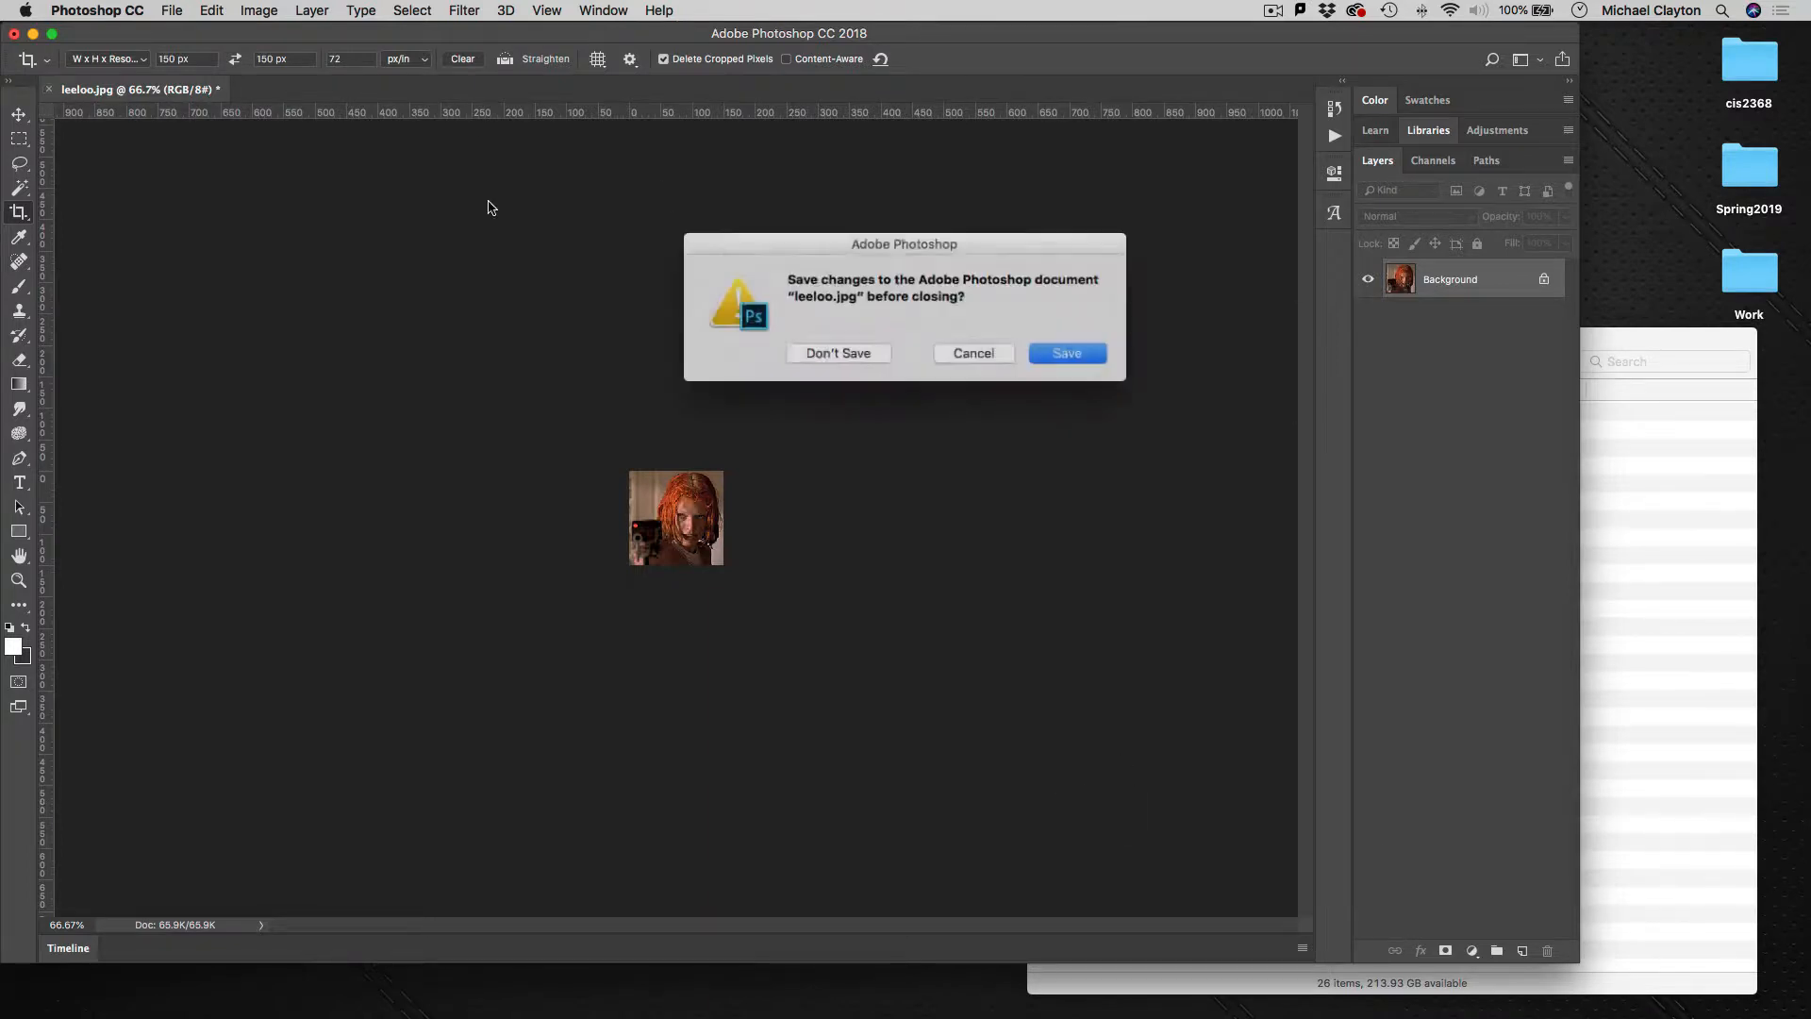
pyautogui.click(851, 357)
pyautogui.click(1647, 347)
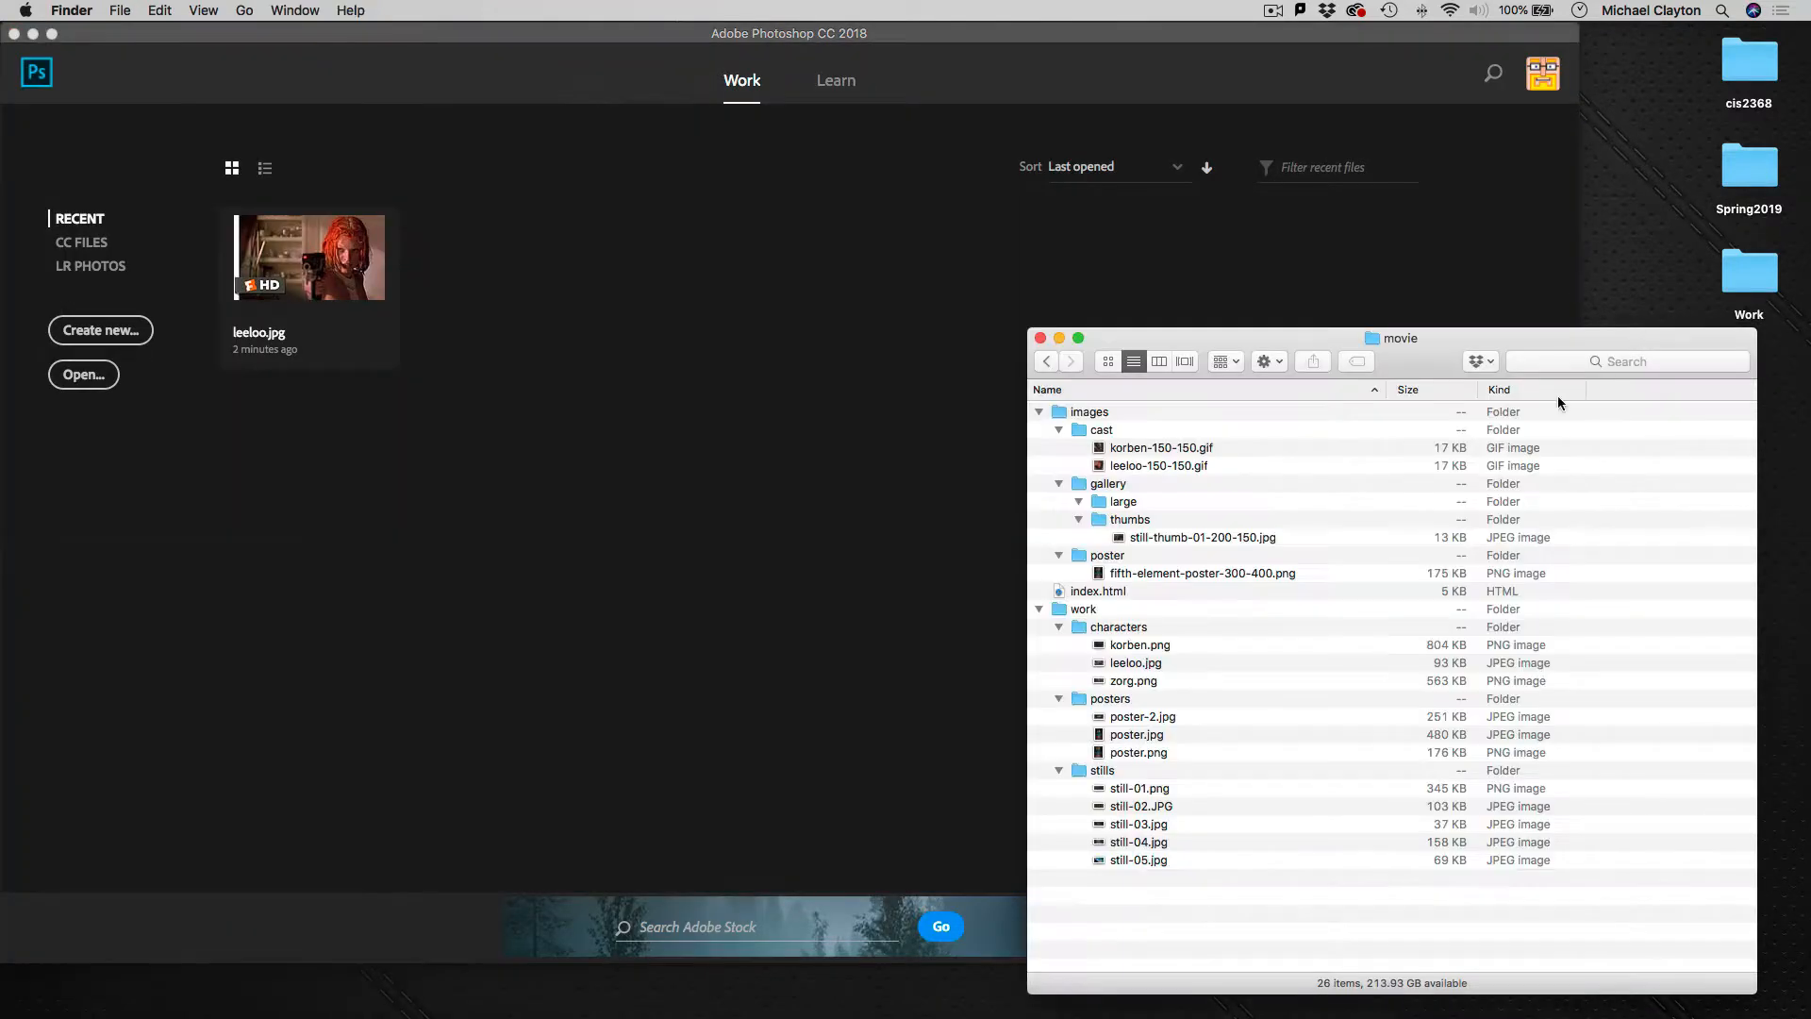
pyautogui.moveTo(1132, 681); pyautogui.dragTo(754, 509)
pyautogui.click(751, 361)
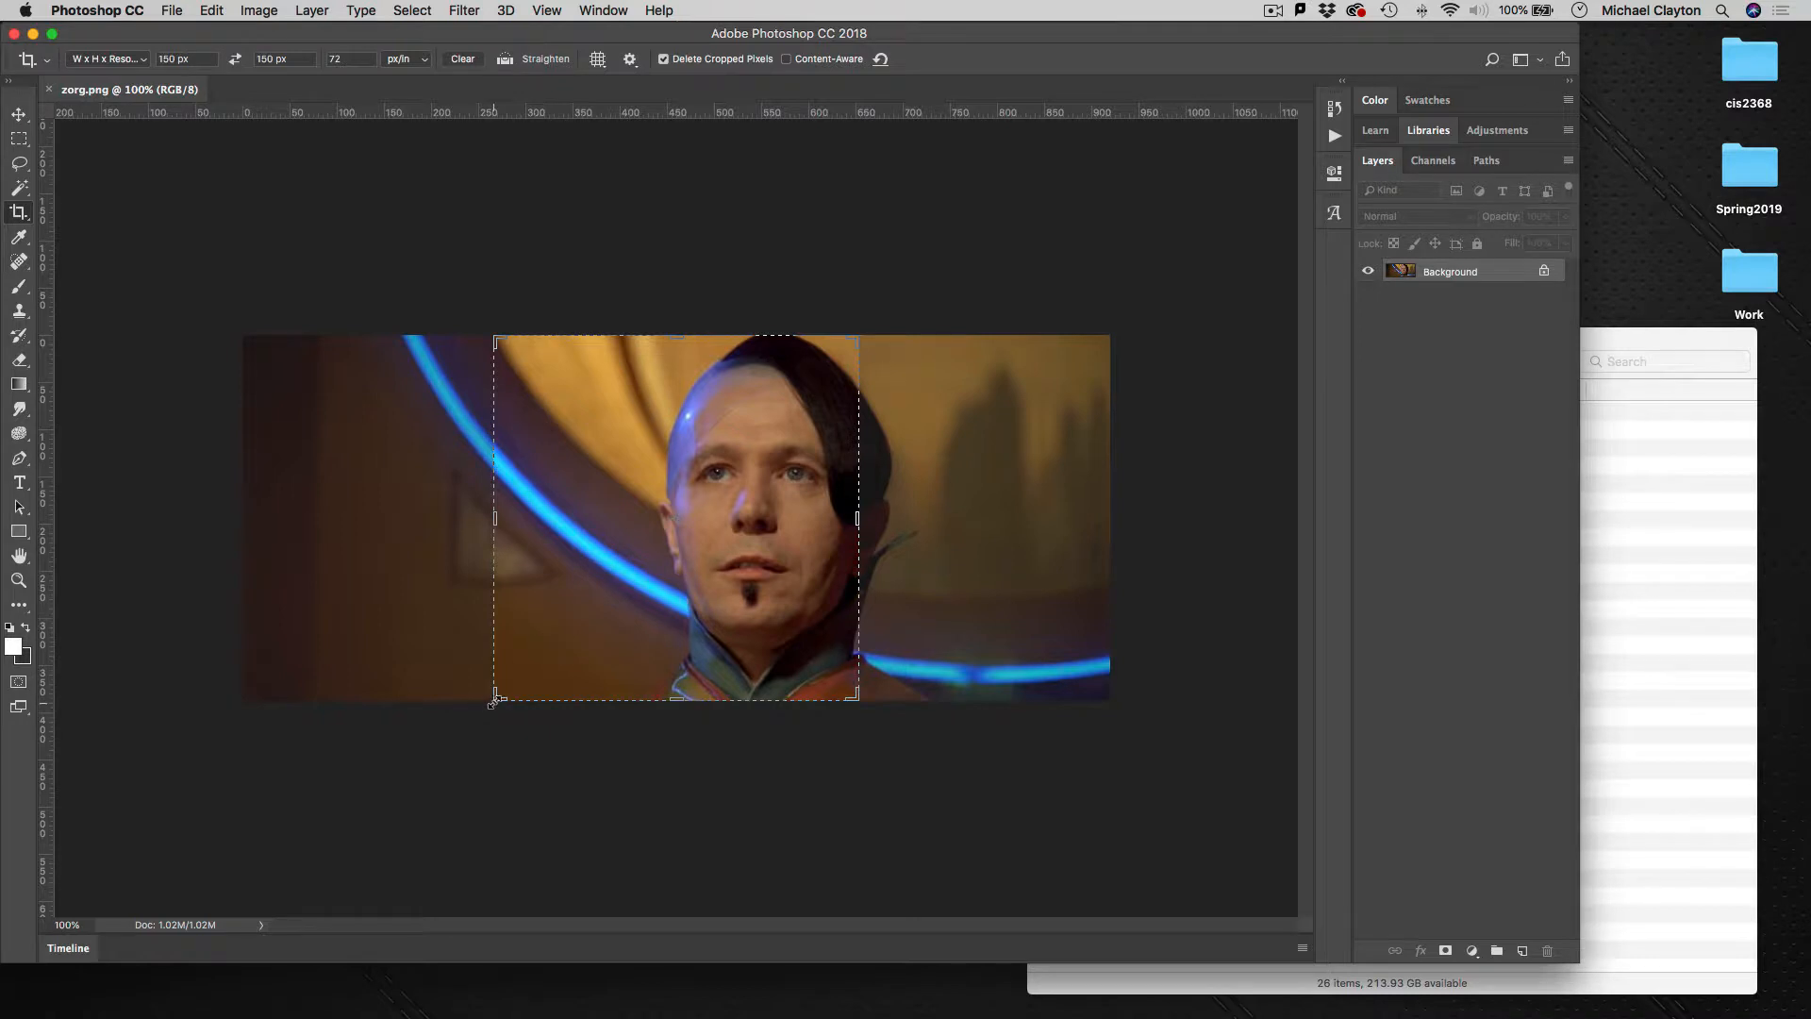
# - Crop zorg.png to a 150 by 150 px square centred on the man's face
pyautogui.moveTo(495, 699); pyautogui.dragTo(506, 689)
pyautogui.moveTo(659, 638); pyautogui.dragTo(588, 635)
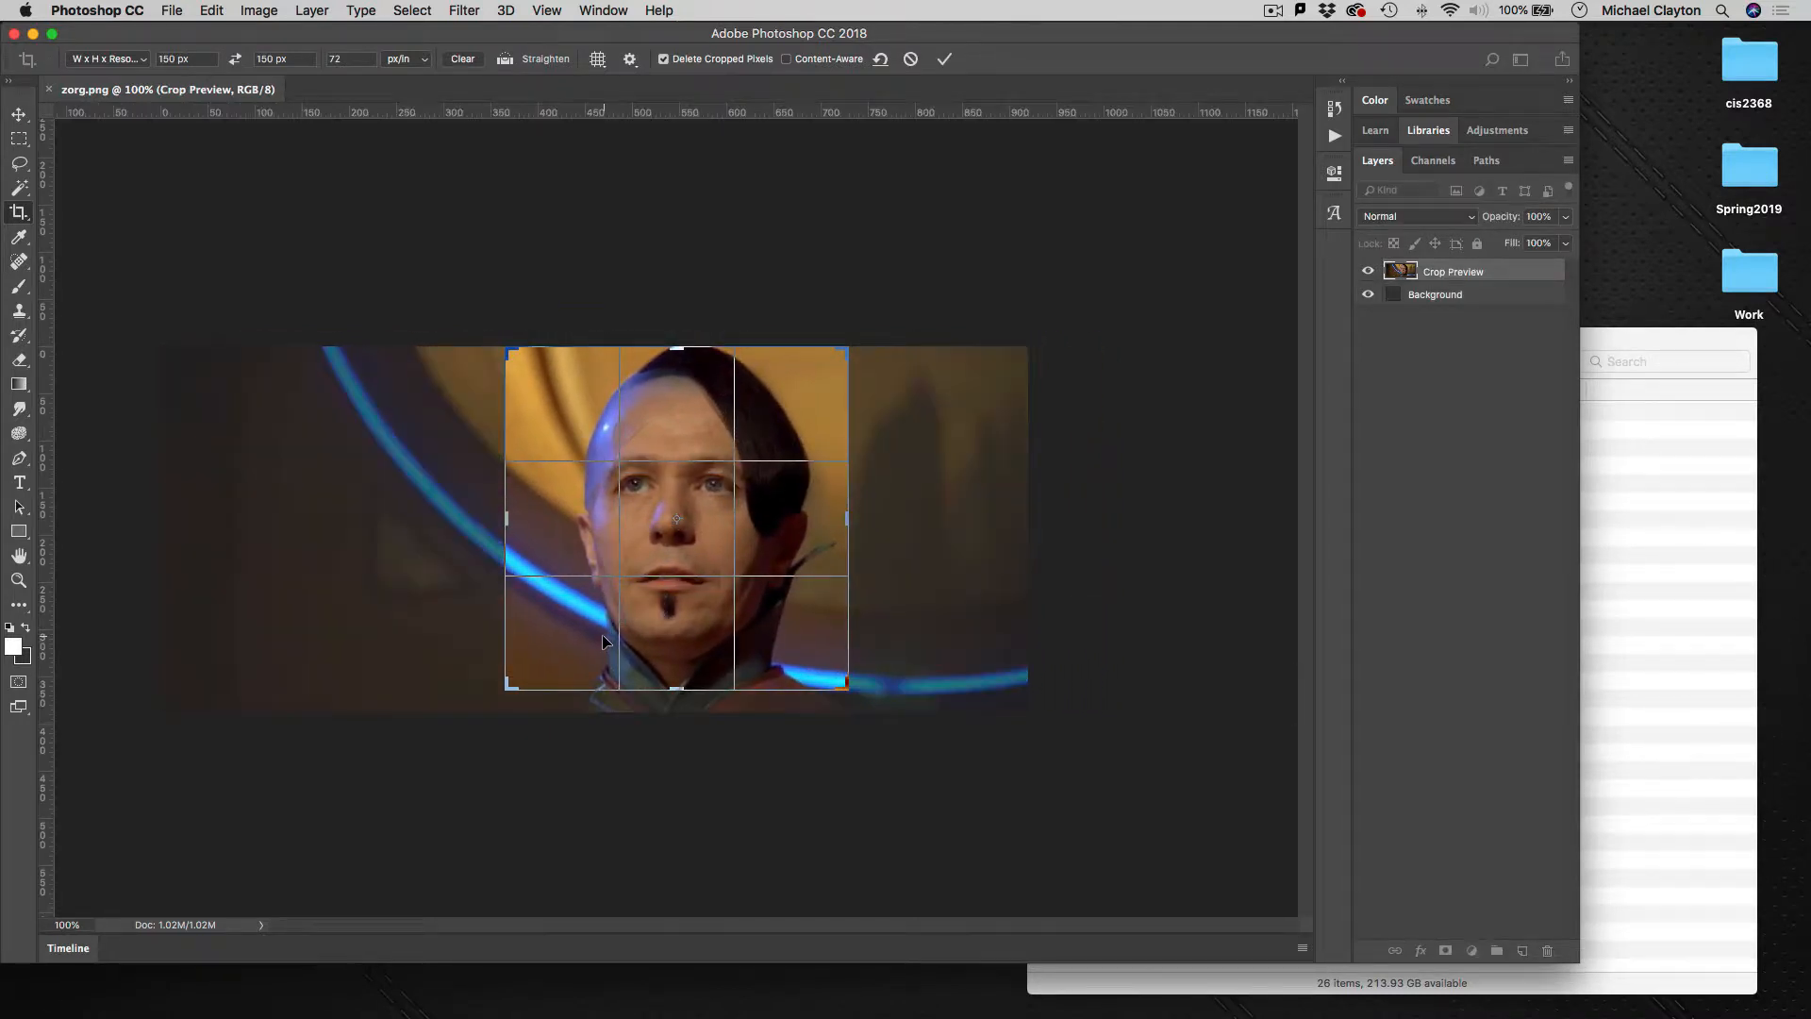
pyautogui.click(944, 59)
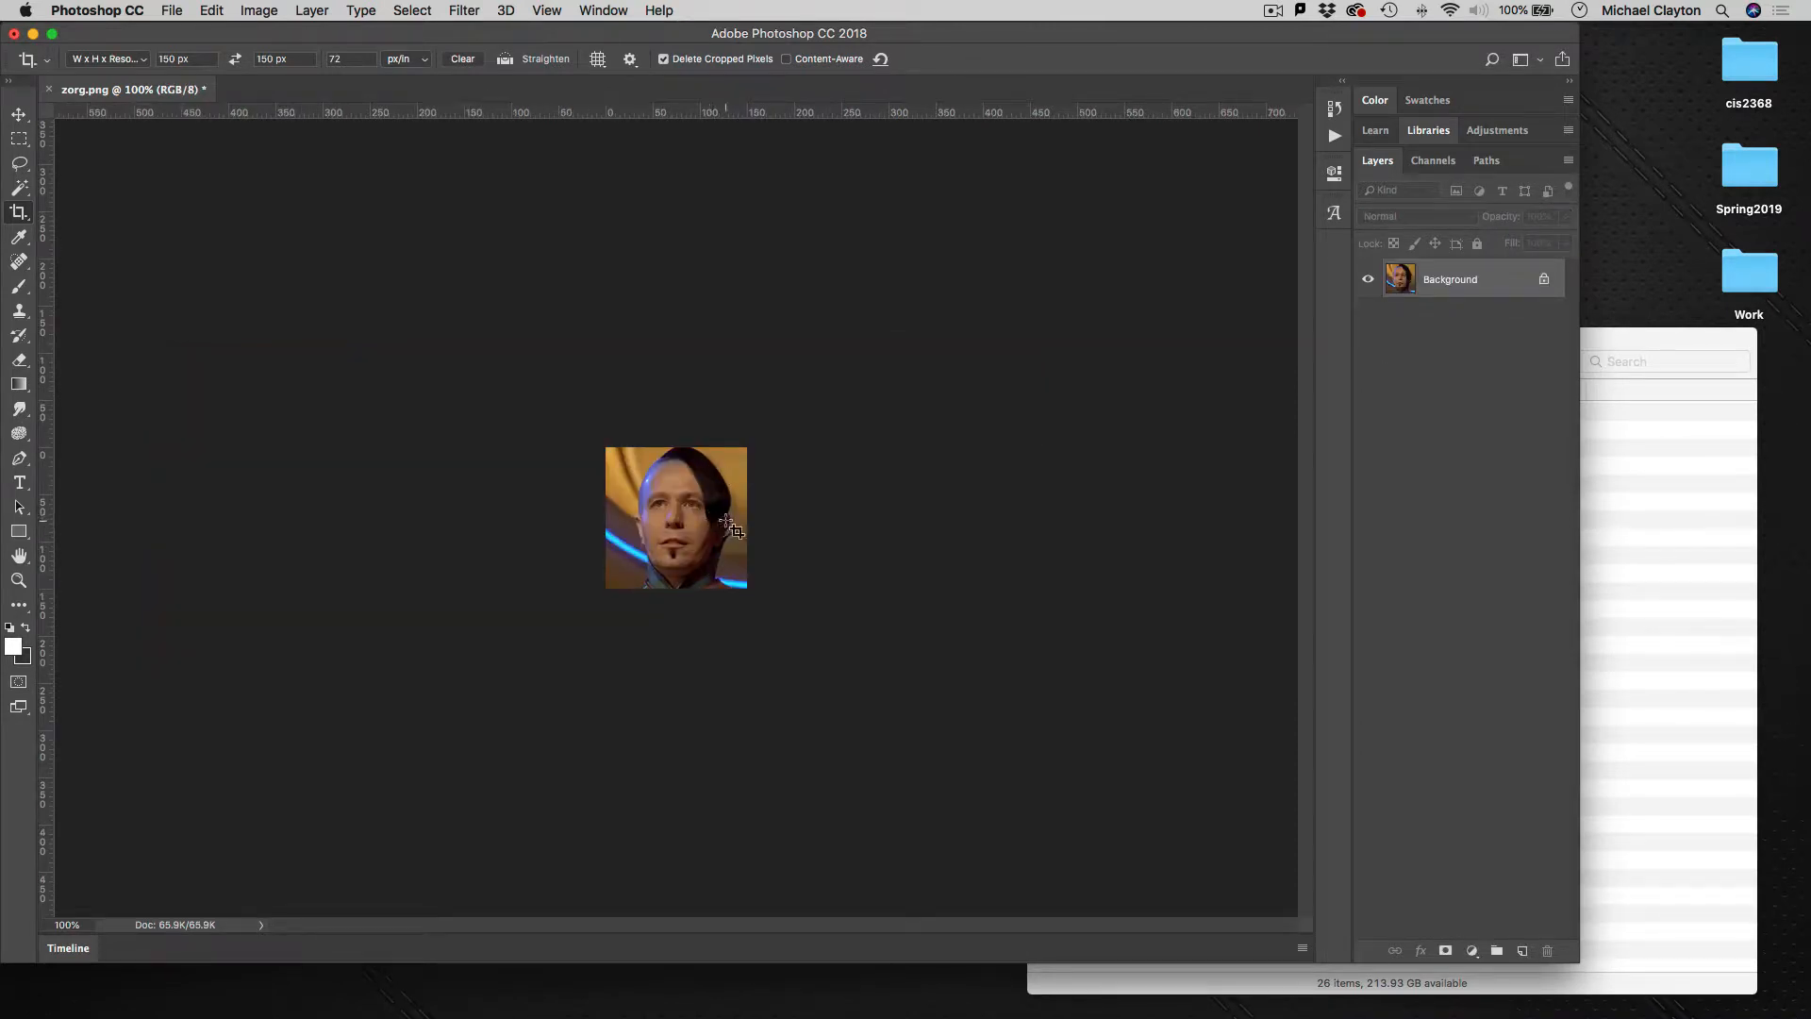
# - Save the cropped image for web as a 128-color GIF named zorg-150-150.gif in the cast folder
pyautogui.click(170, 10)
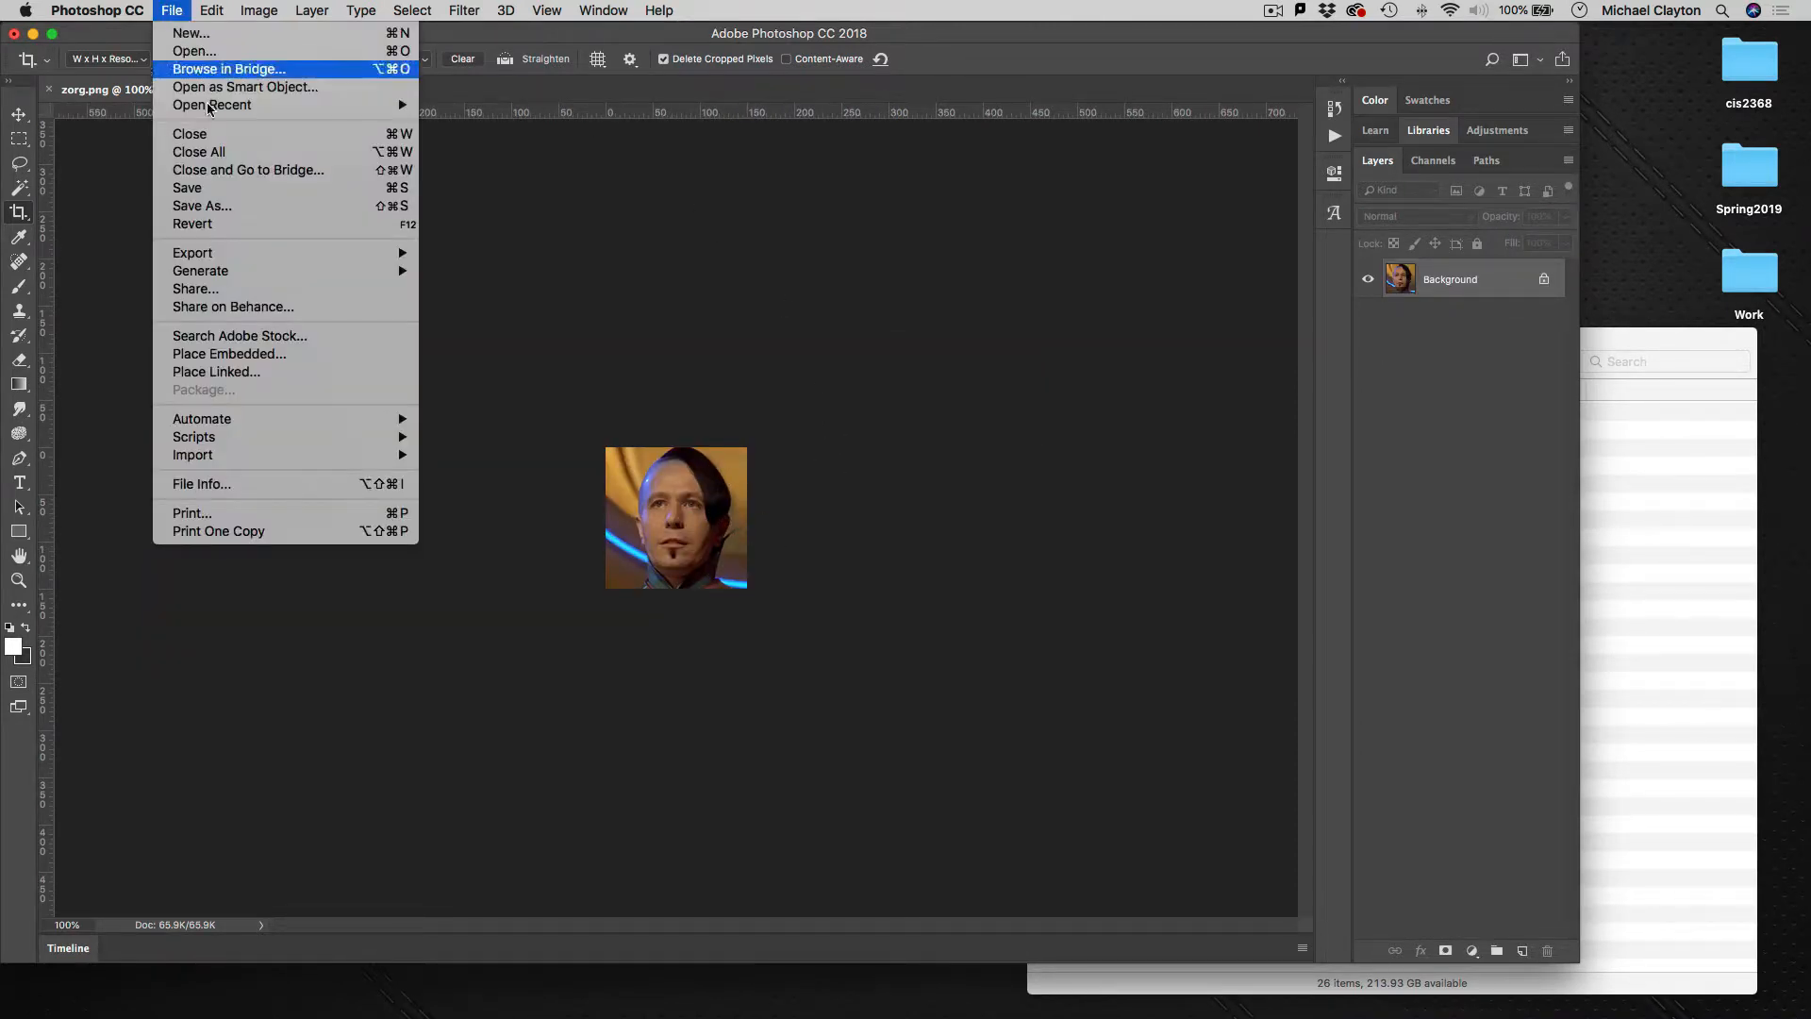
pyautogui.moveTo(358, 253)
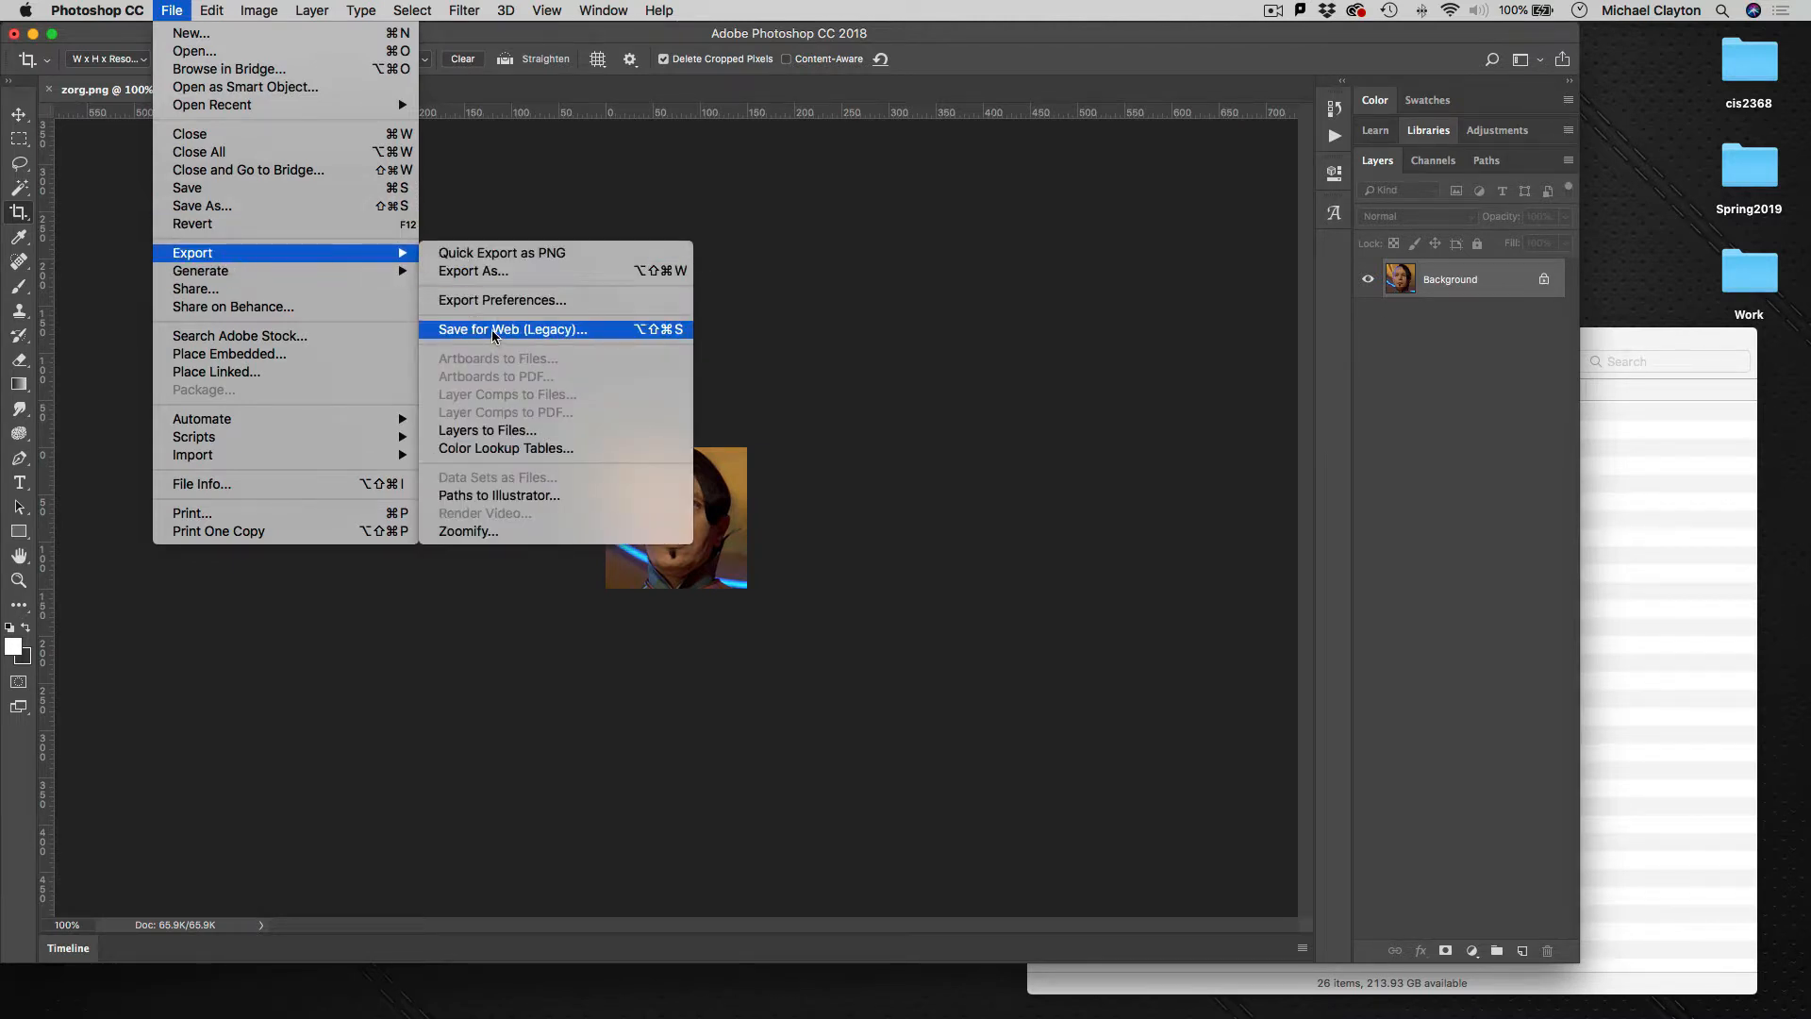
pyautogui.click(491, 330)
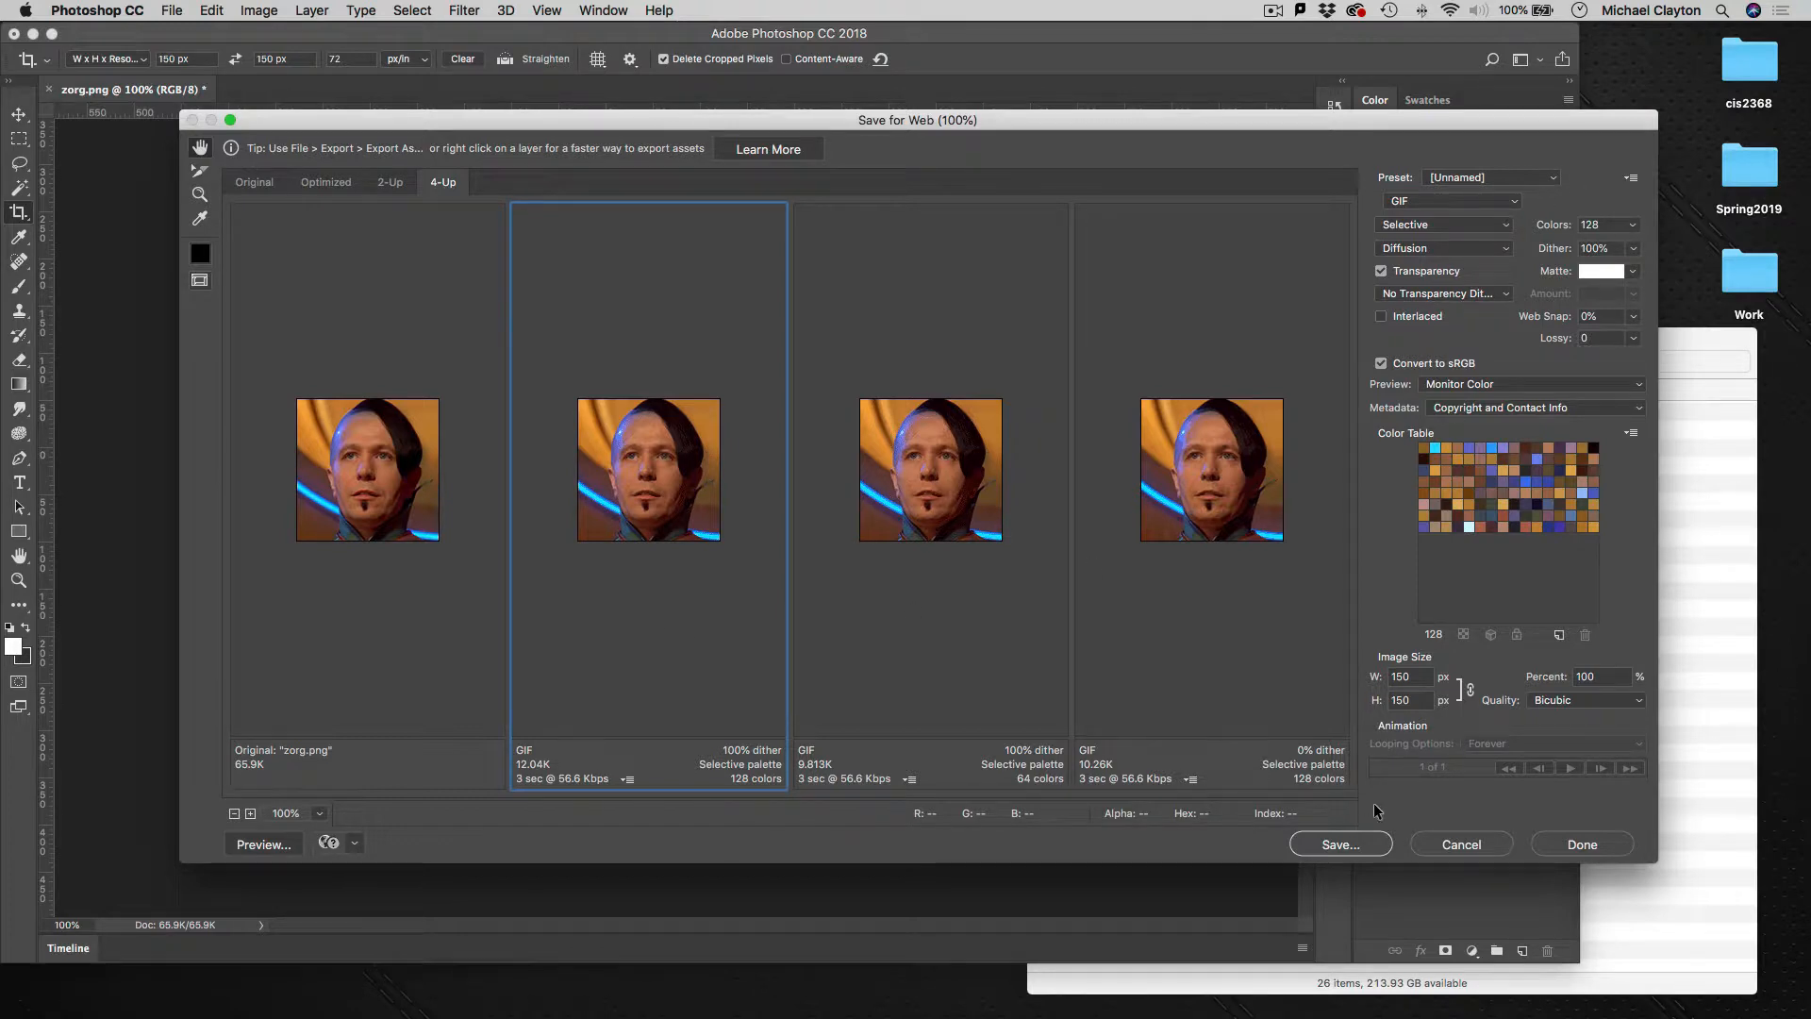
pyautogui.click(1358, 846)
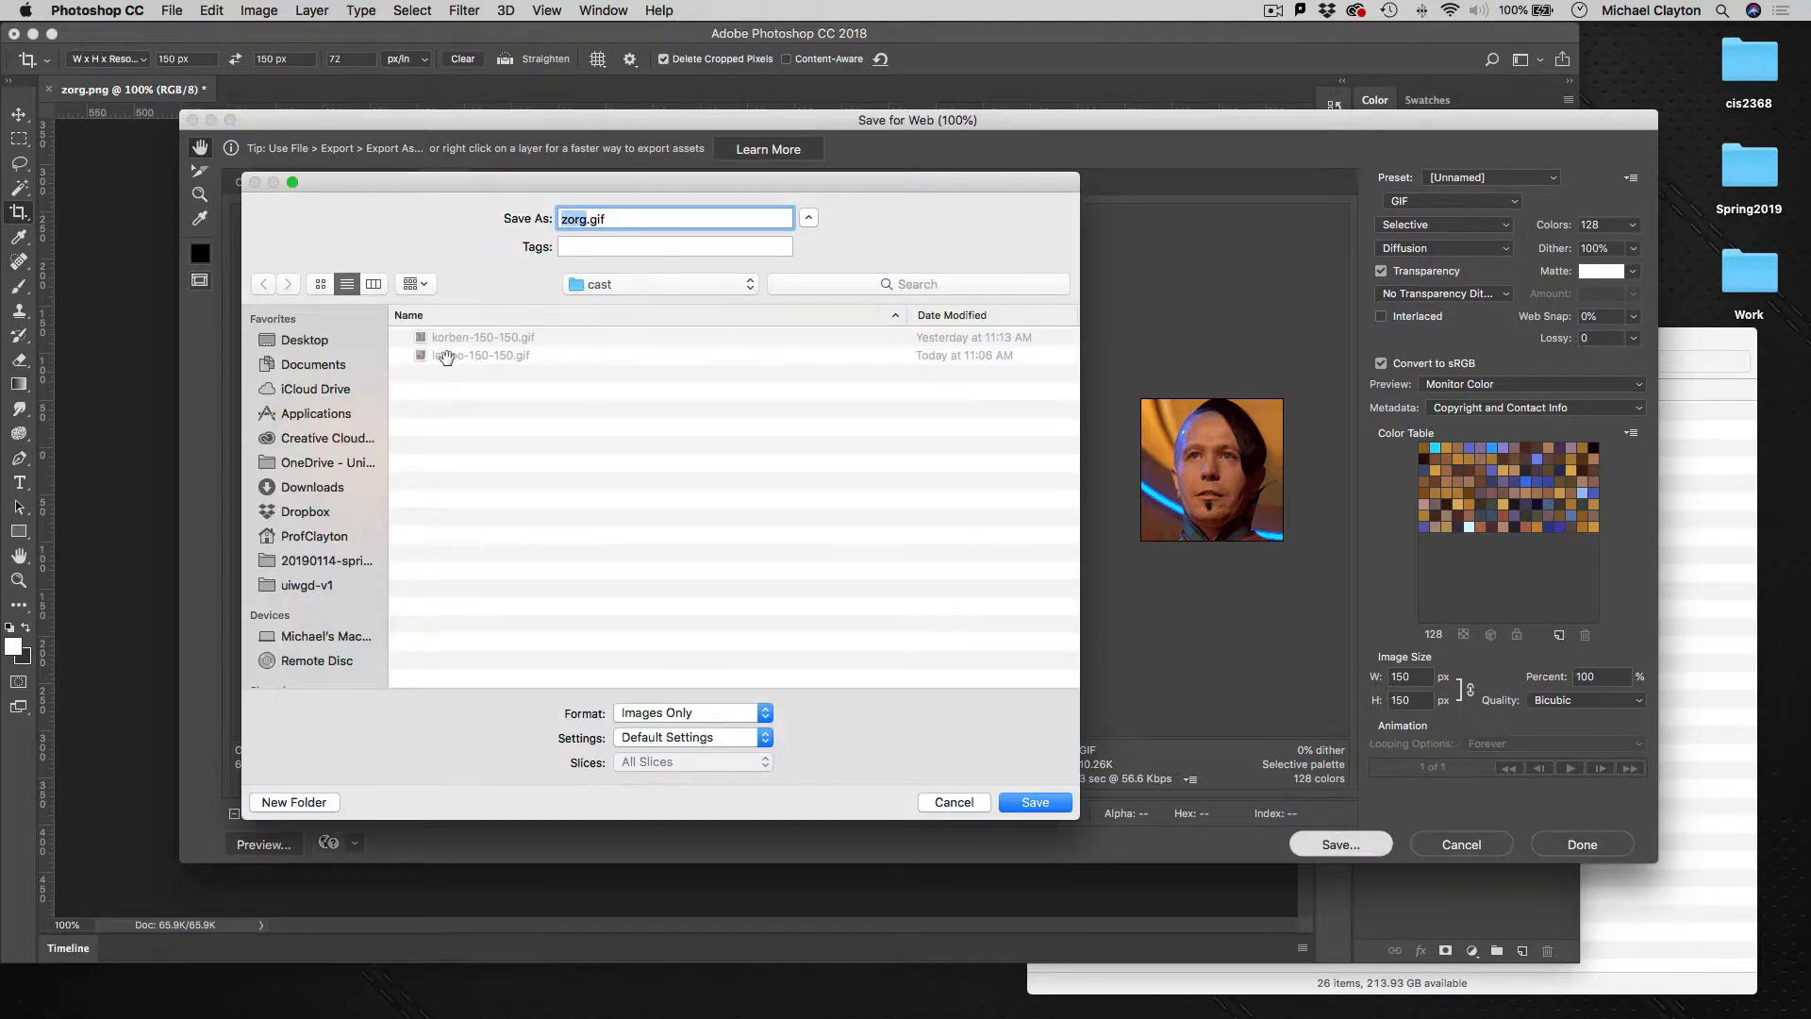
pyautogui.click(446, 356)
pyautogui.doubleClick(592, 219)
pyautogui.write('zorg')
pyautogui.click(1035, 803)
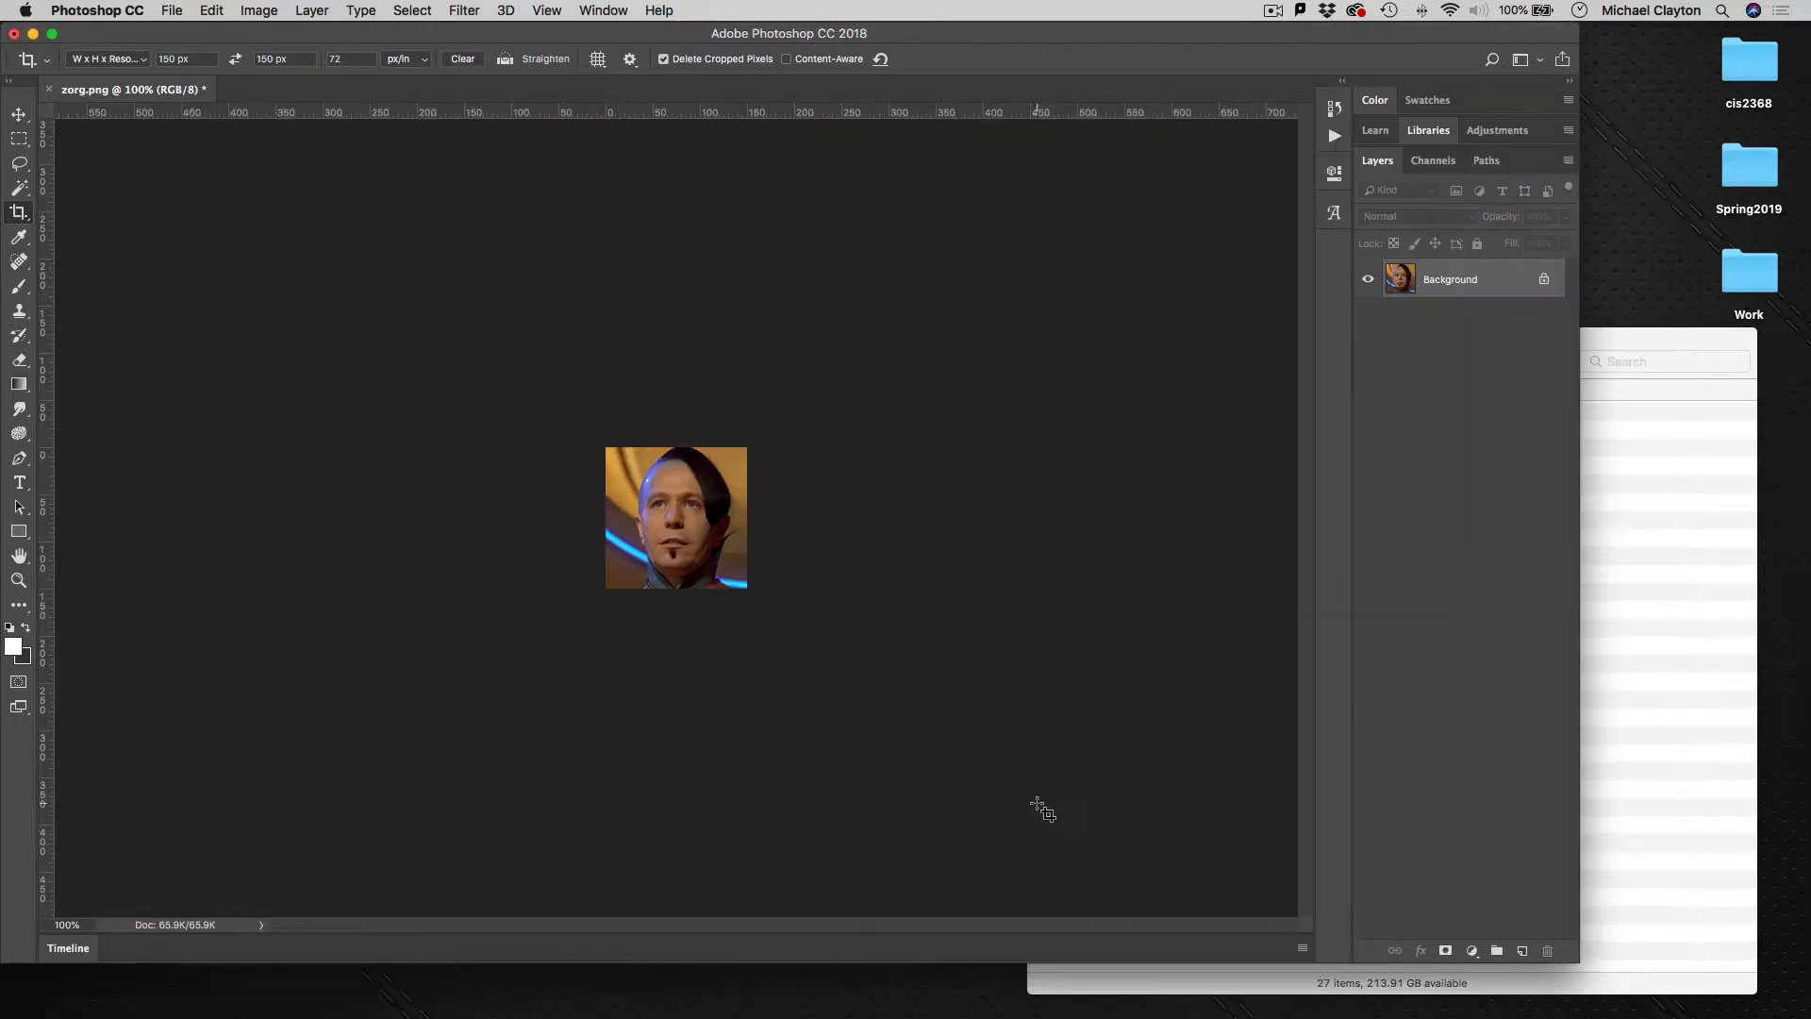
# - Close zorg.png without saving its changes and open all five images from the work/stills folder
pyautogui.click(50, 89)
pyautogui.click(860, 351)
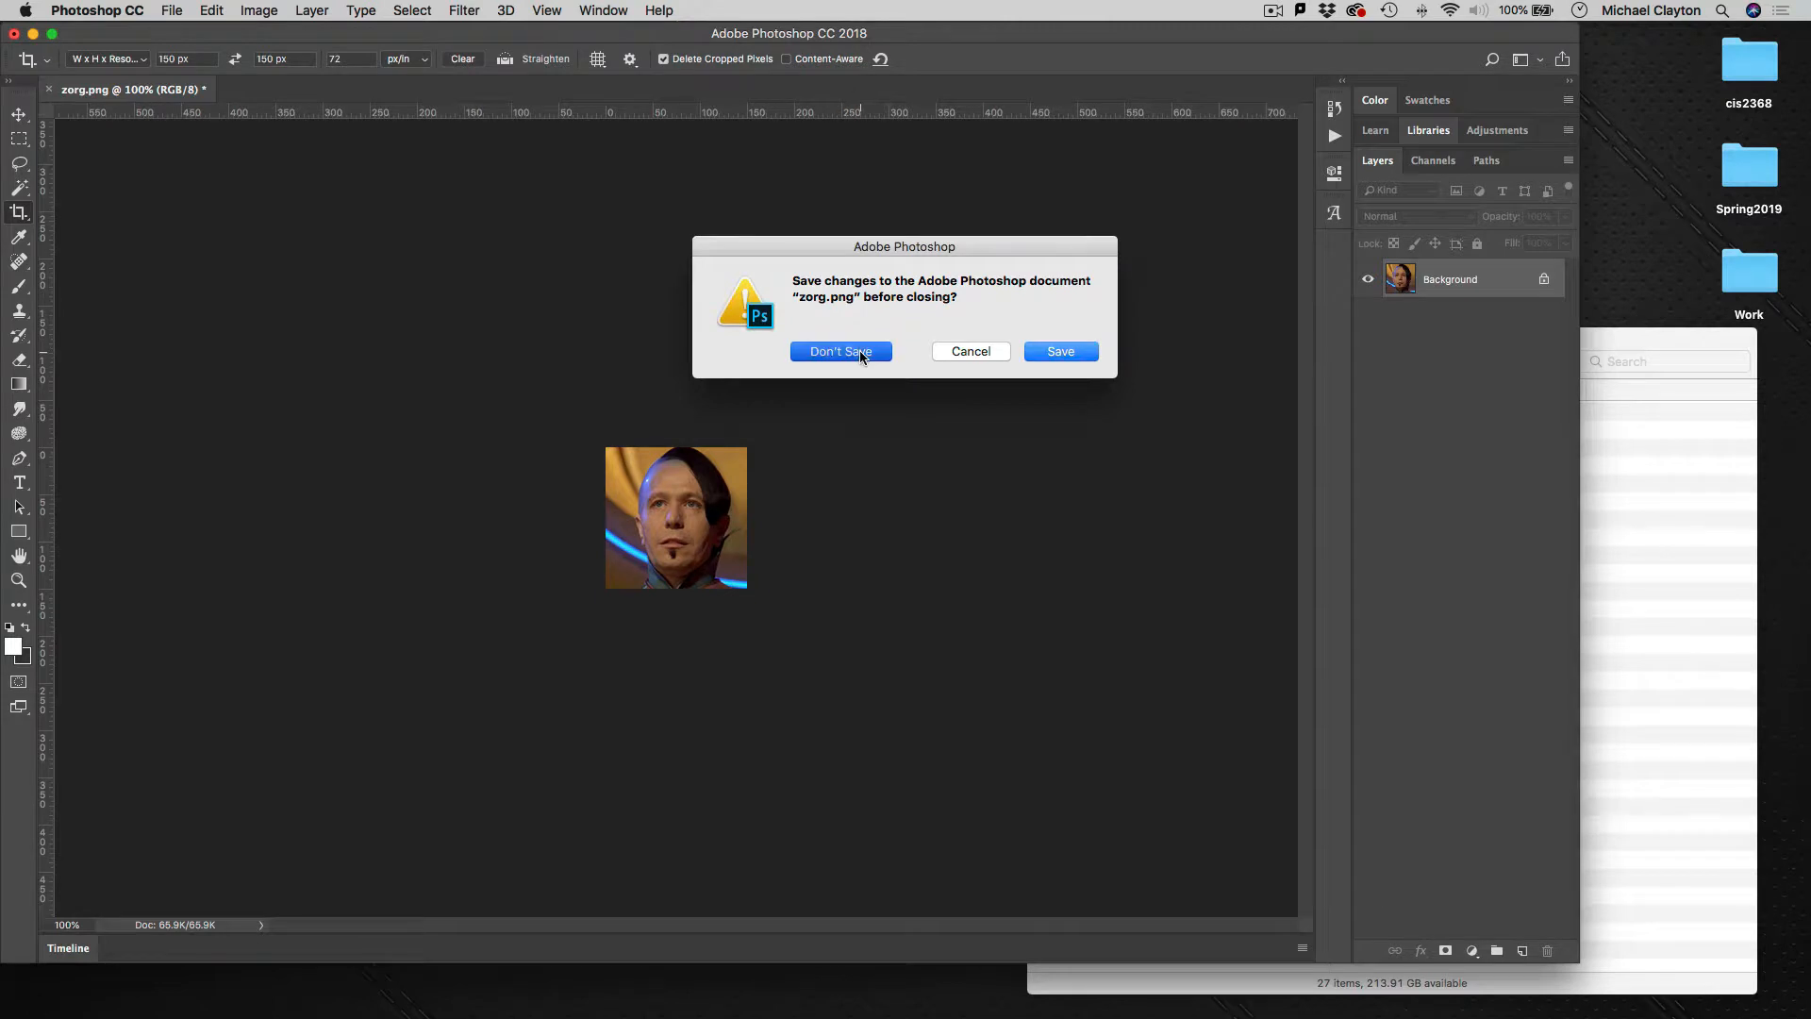
pyautogui.click(1616, 336)
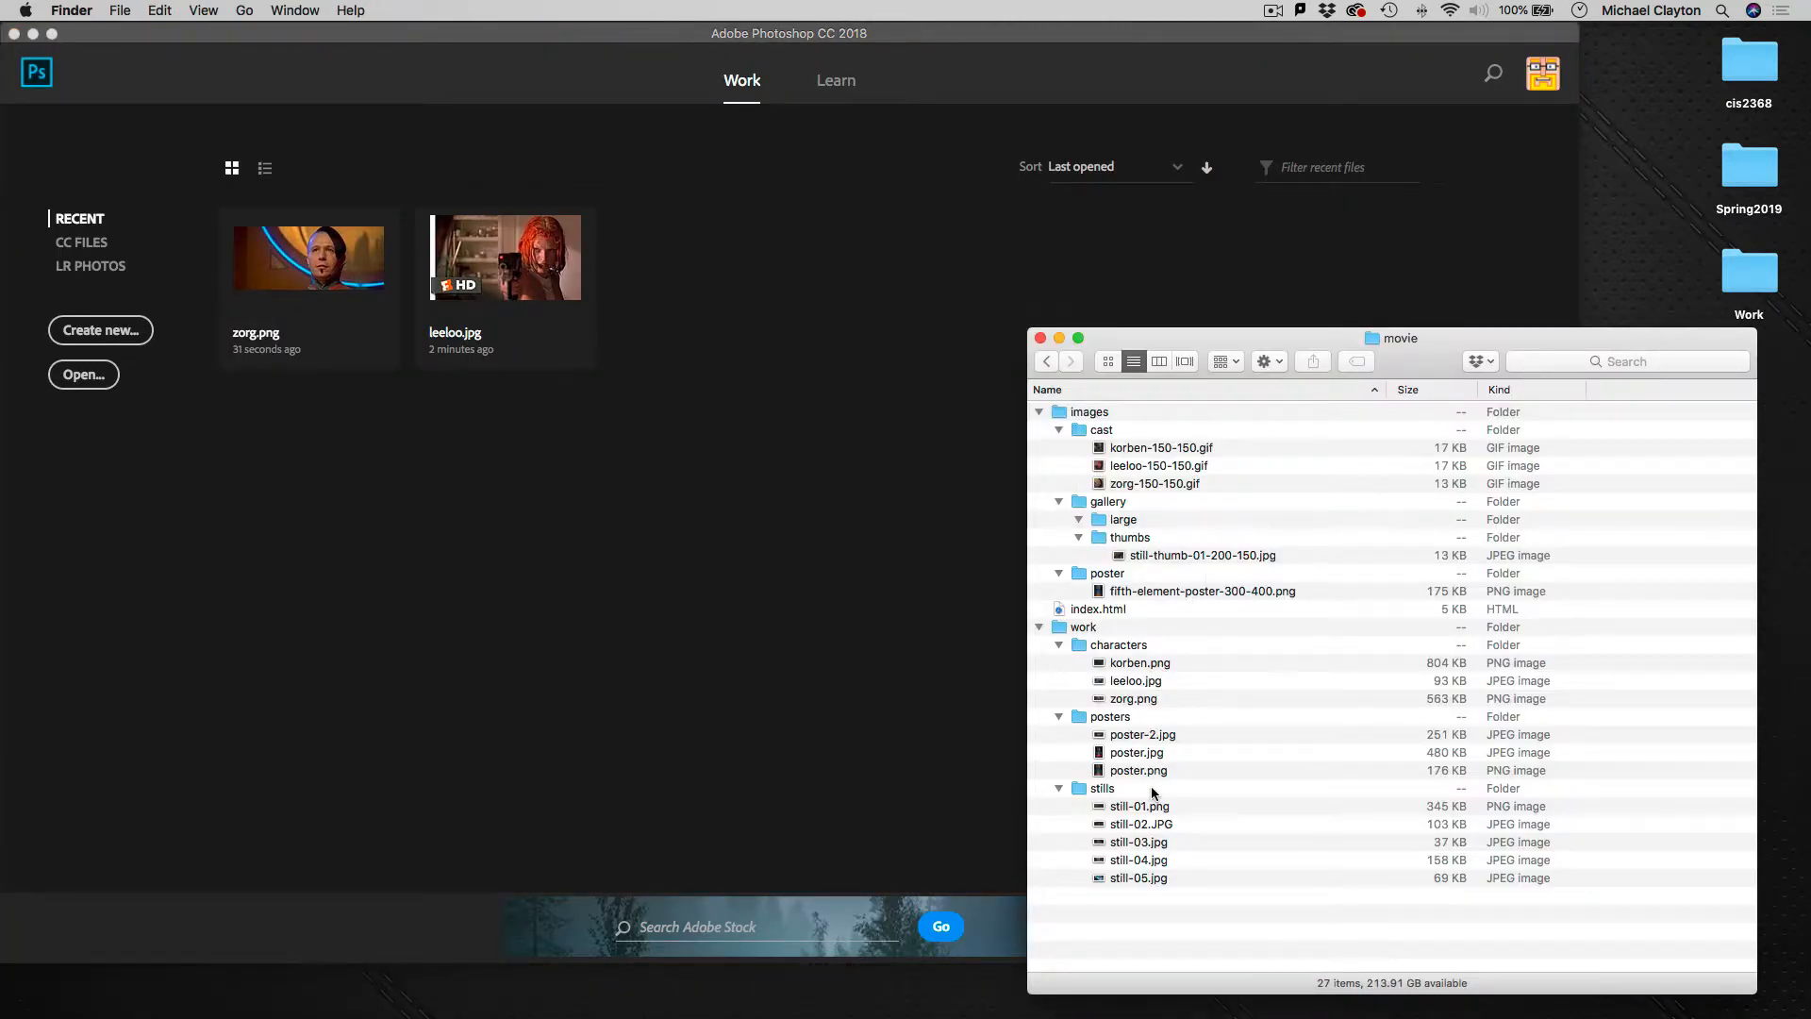
pyautogui.moveTo(1191, 804); pyautogui.dragTo(808, 680)
pyautogui.click(834, 779)
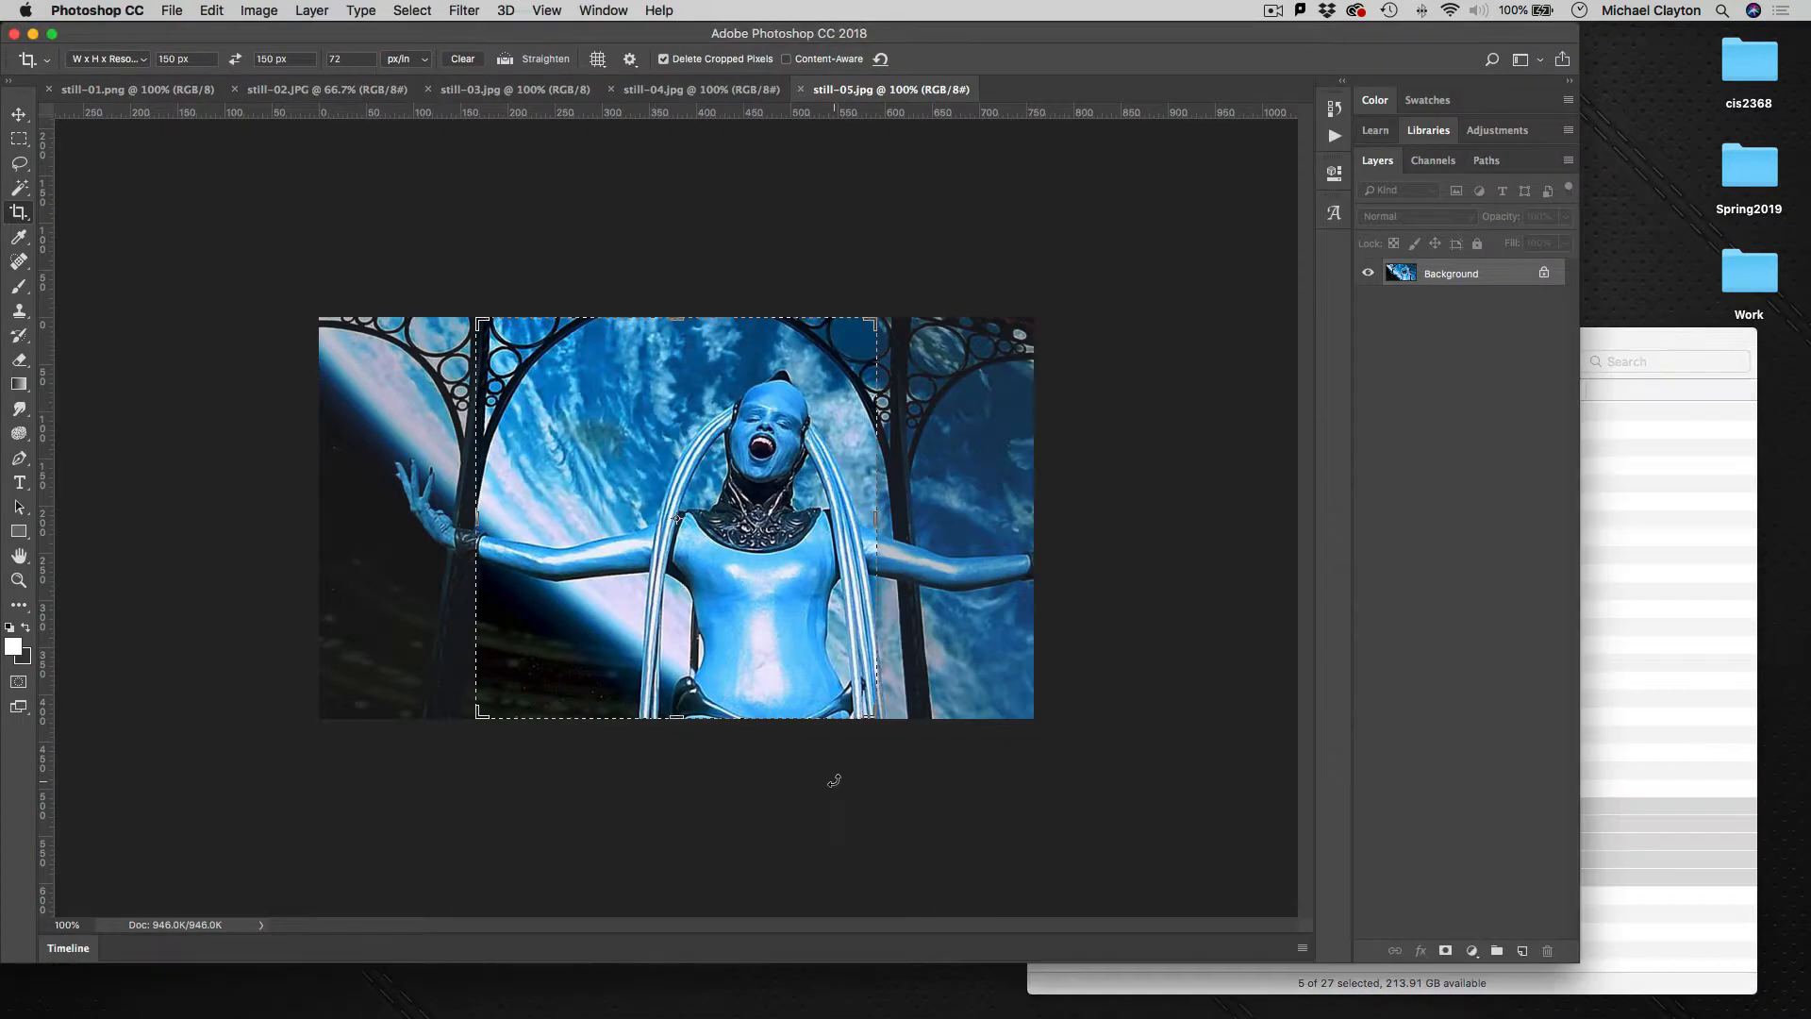
# - Set the crop size to 800 by 450 px and crop still-05.jpg slightly inside its edges
pyautogui.click(173, 59)
pyautogui.write('800')
pyautogui.press('Tab')
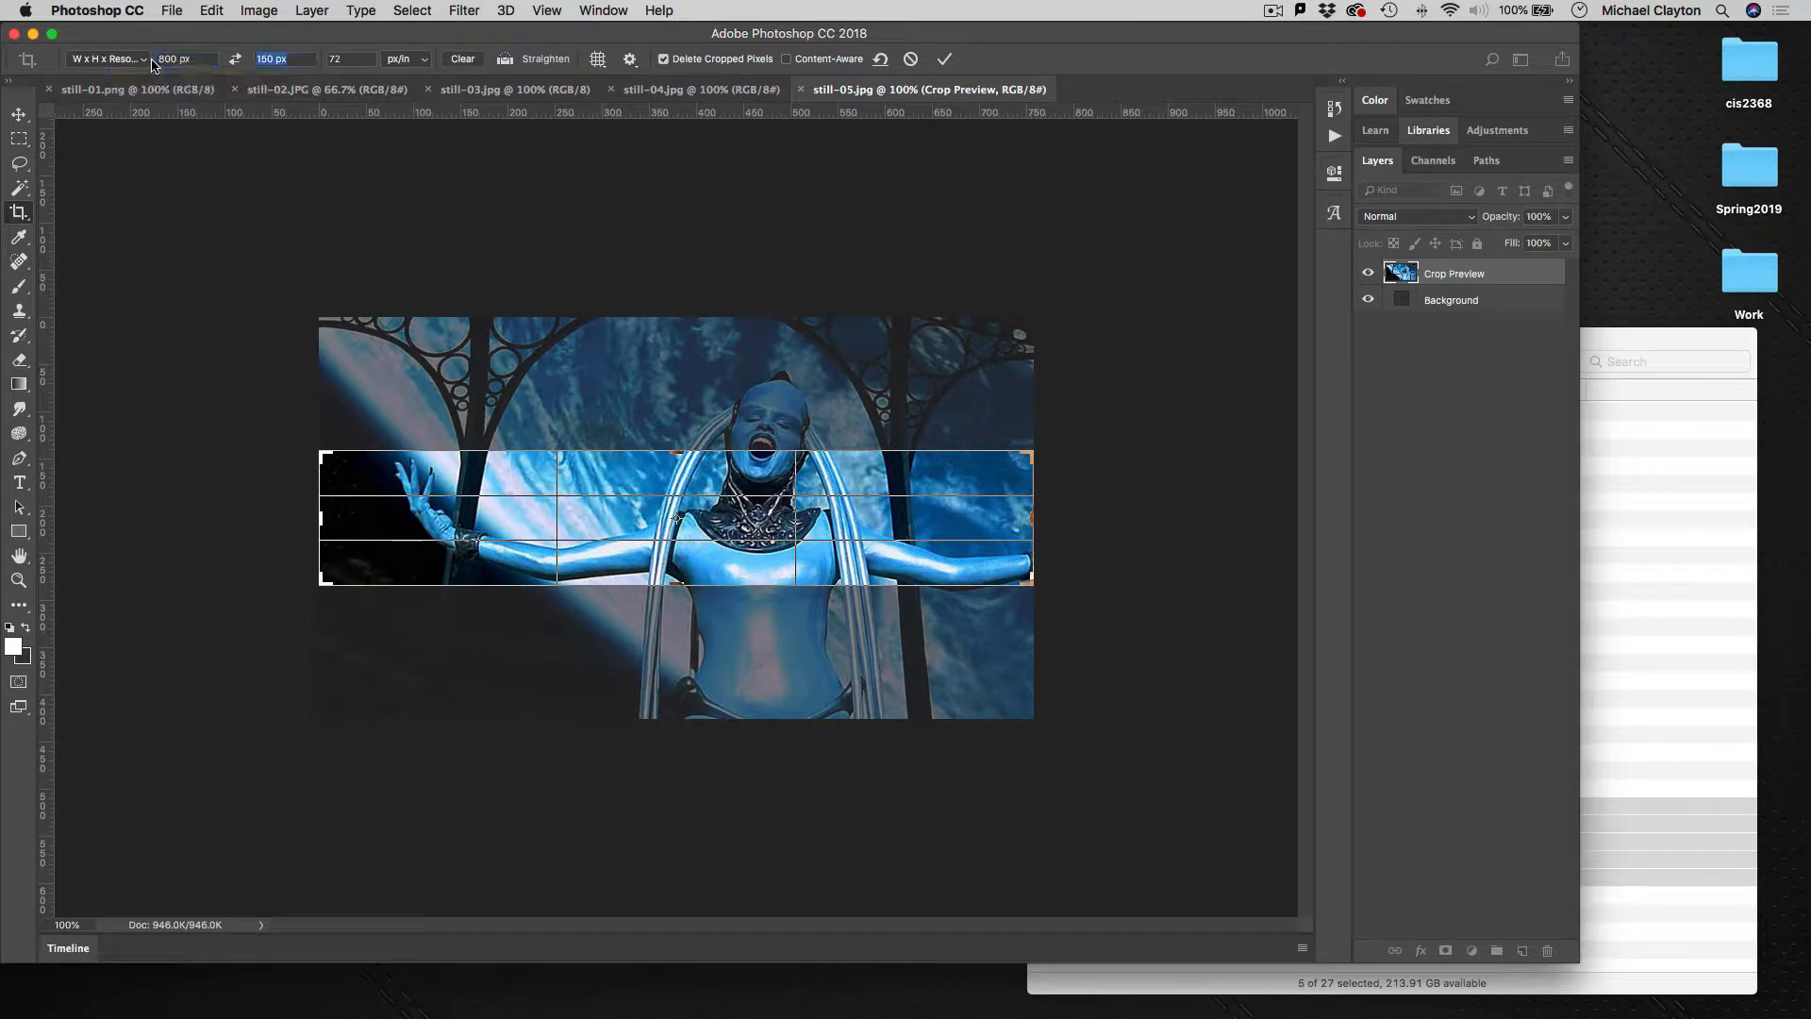
pyautogui.write('450')
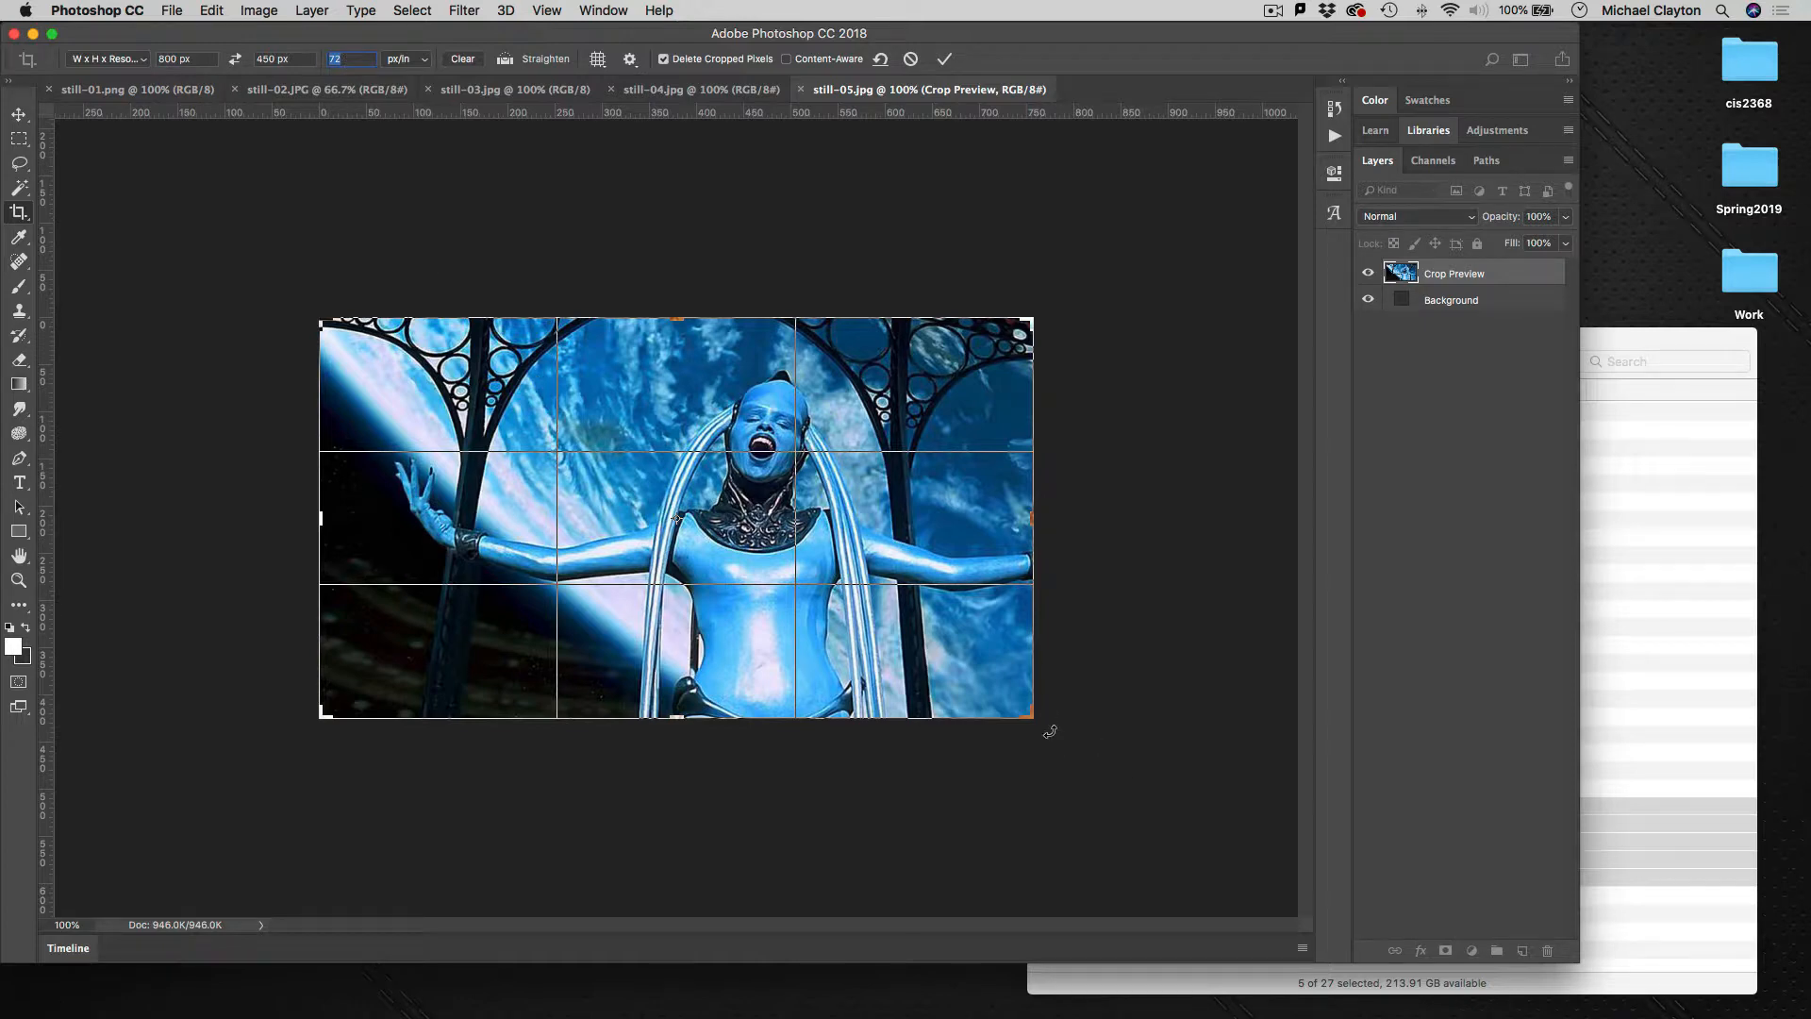
pyautogui.moveTo(1033, 720); pyautogui.dragTo(1013, 708)
pyautogui.press('super+r')
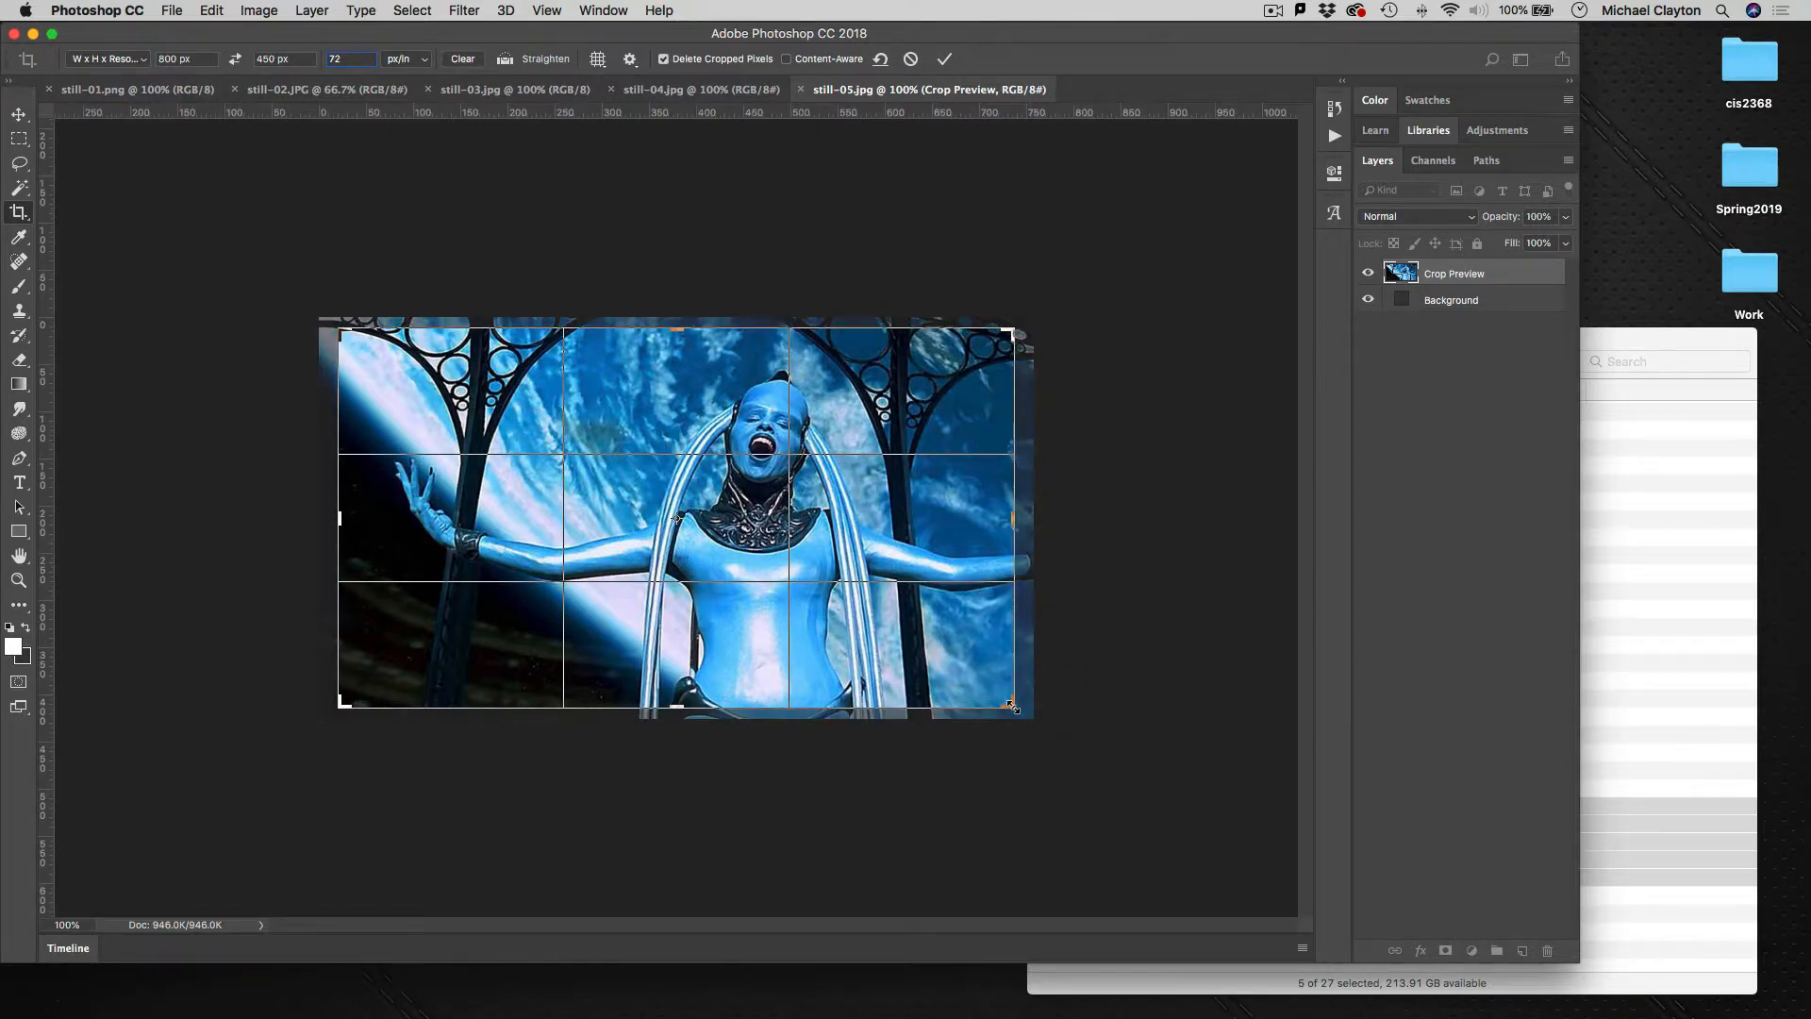
pyautogui.press('Return')
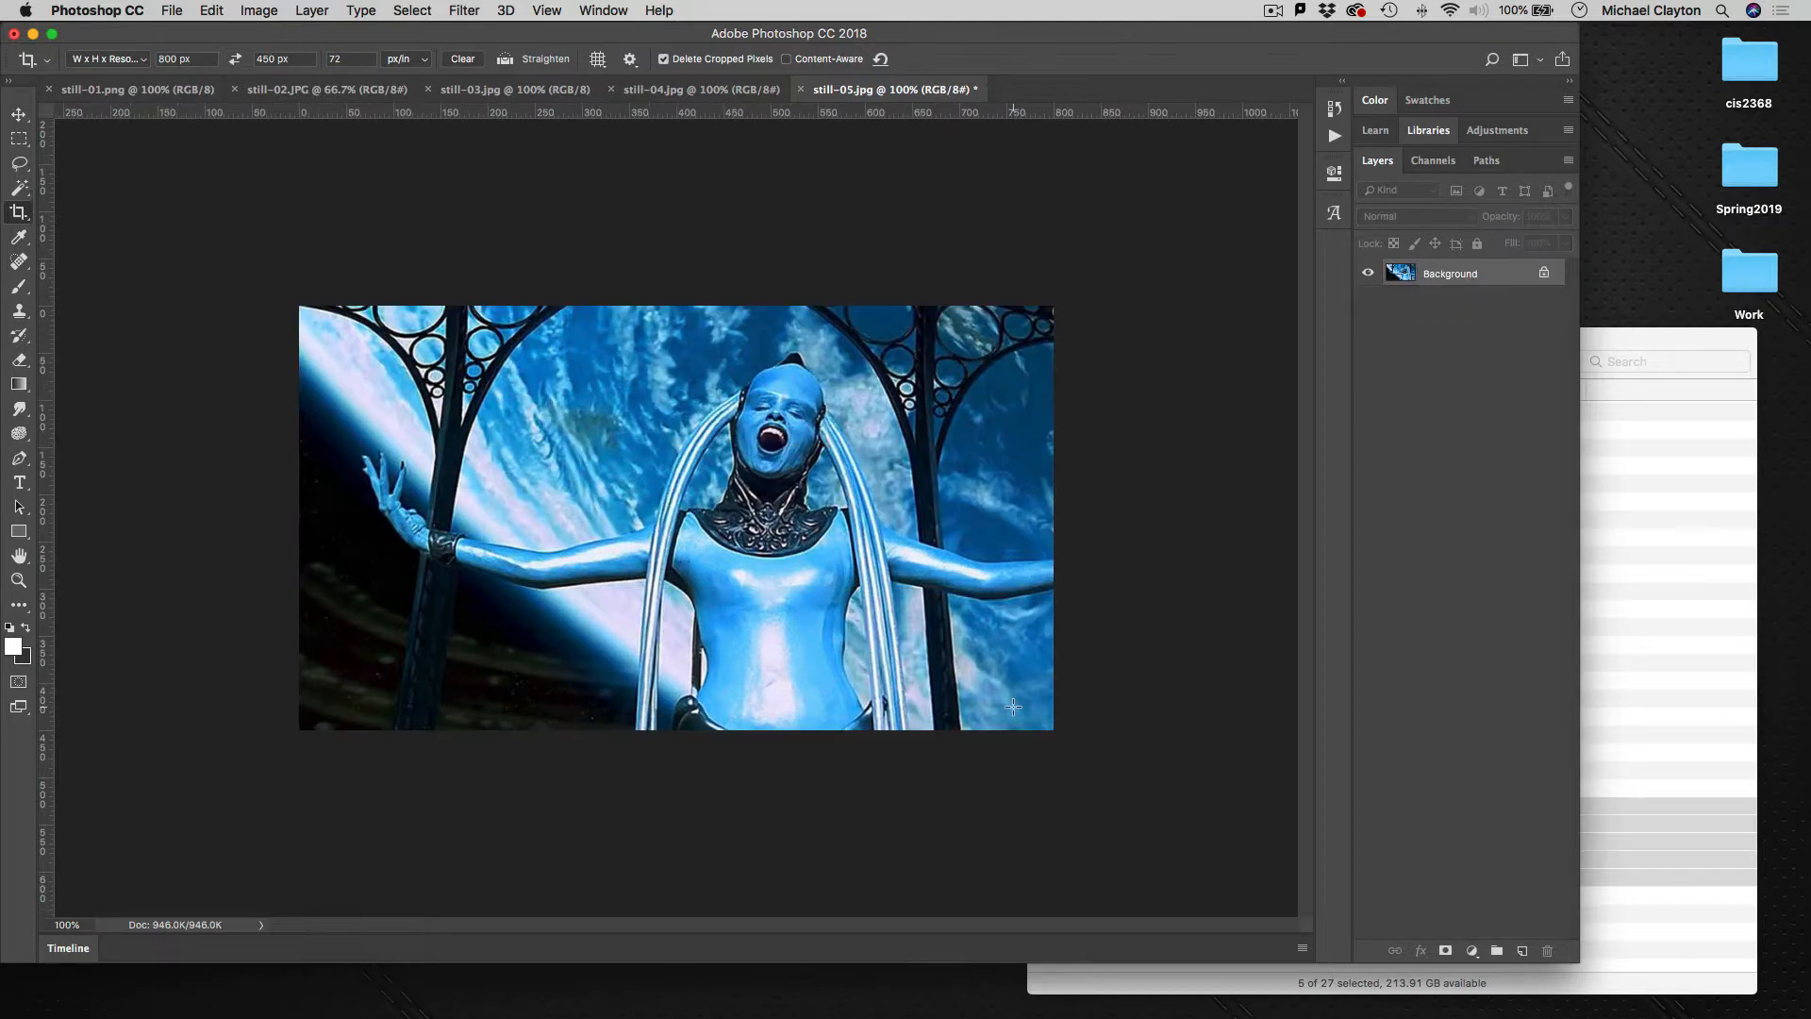
# - Crop still-04.jpg centrally and still-03.jpg to 800 by 450 px, shifting still-03's crop area toward the man in the dark coat
pyautogui.click(735, 91)
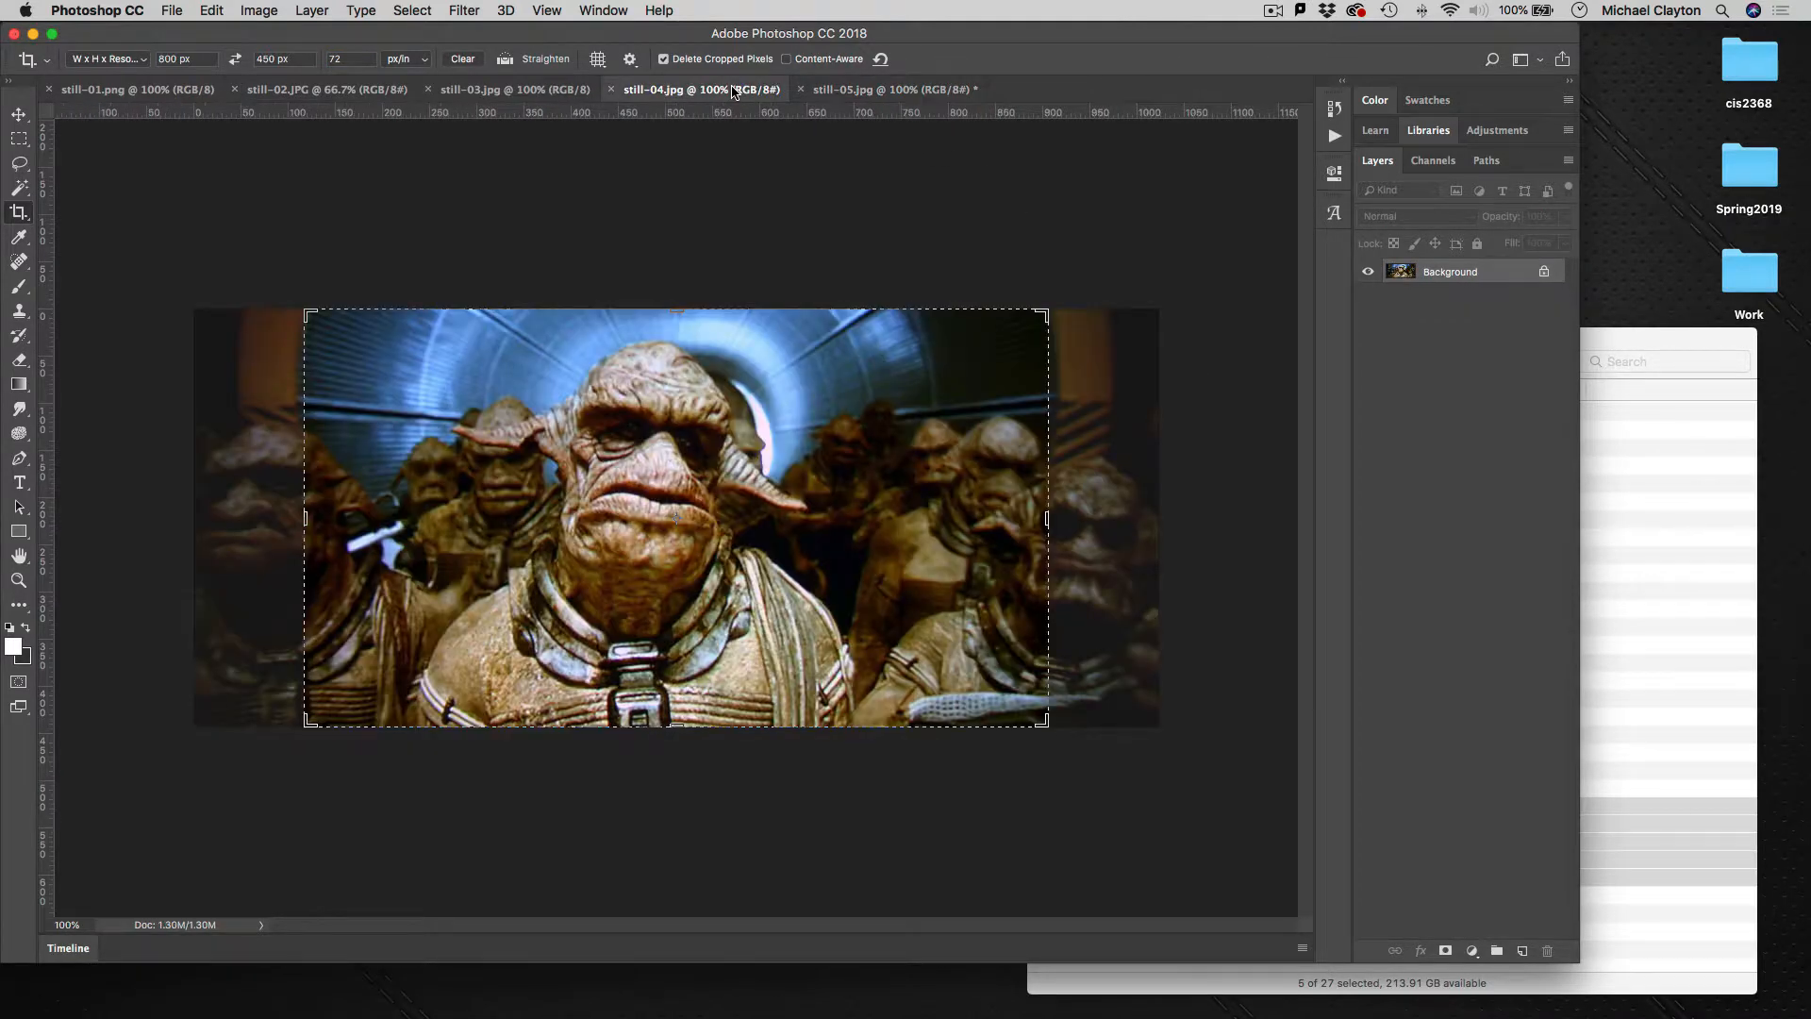
pyautogui.doubleClick(958, 636)
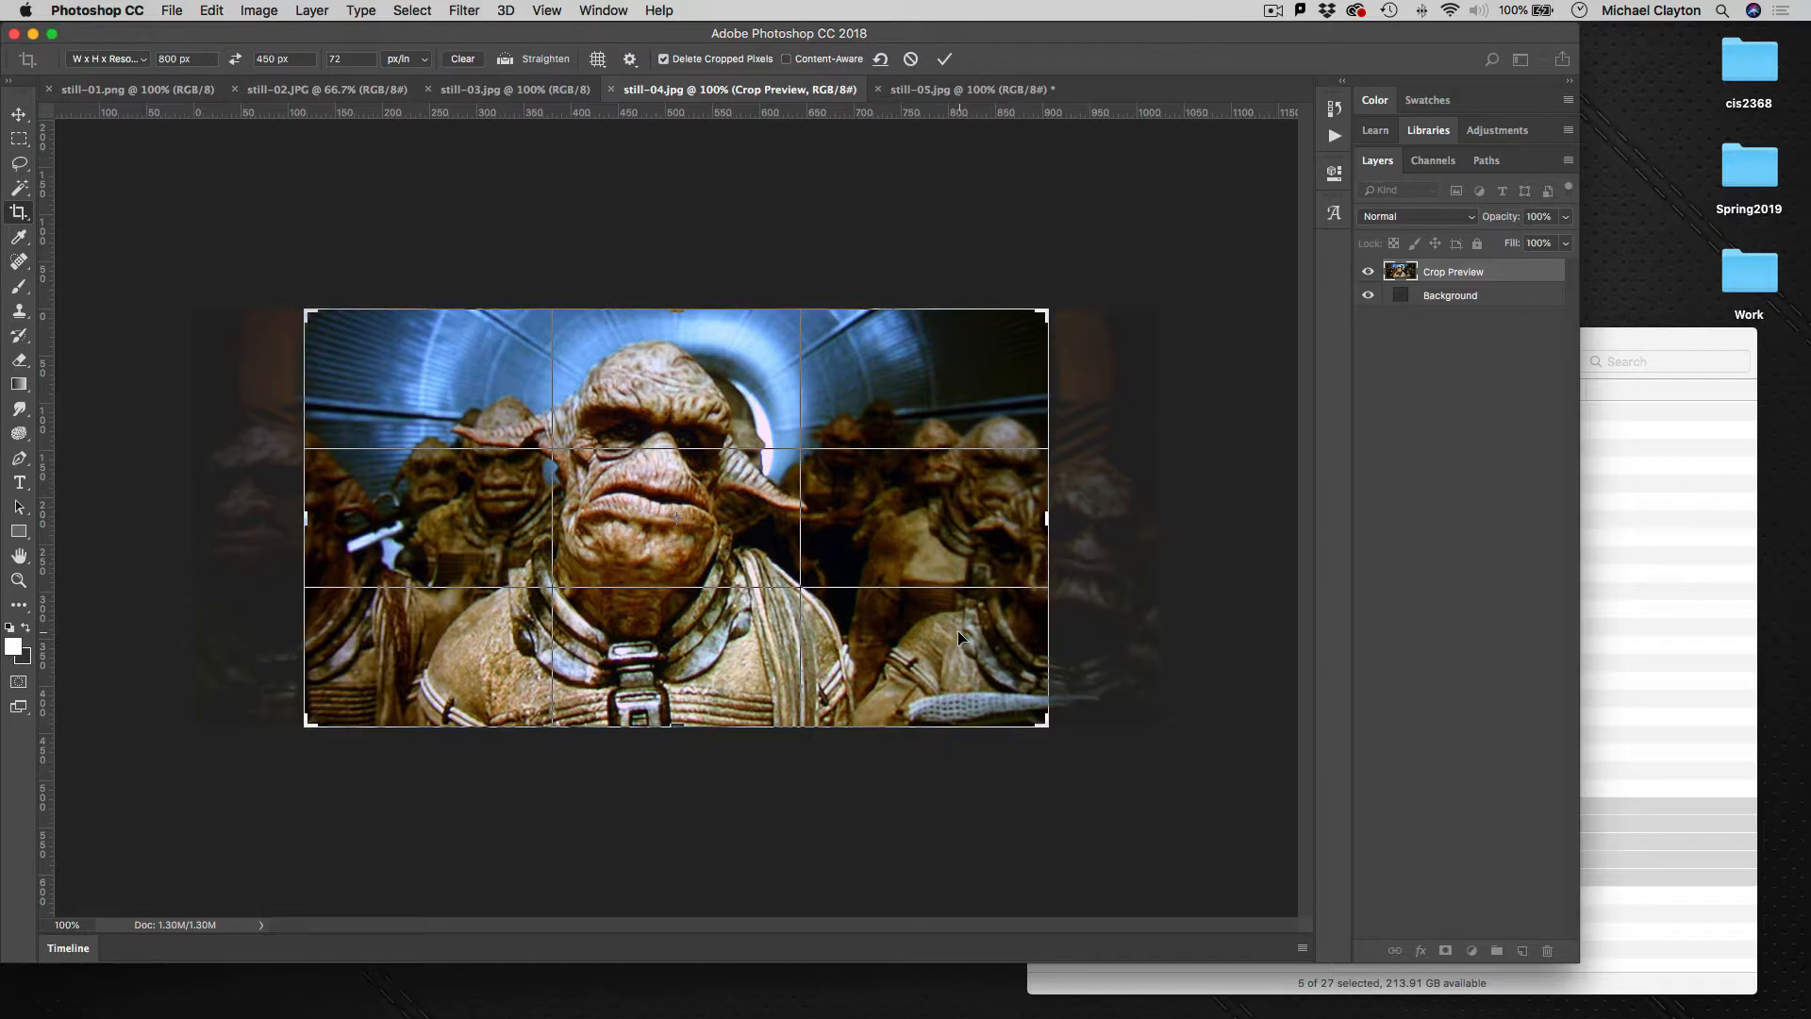
pyautogui.click(529, 91)
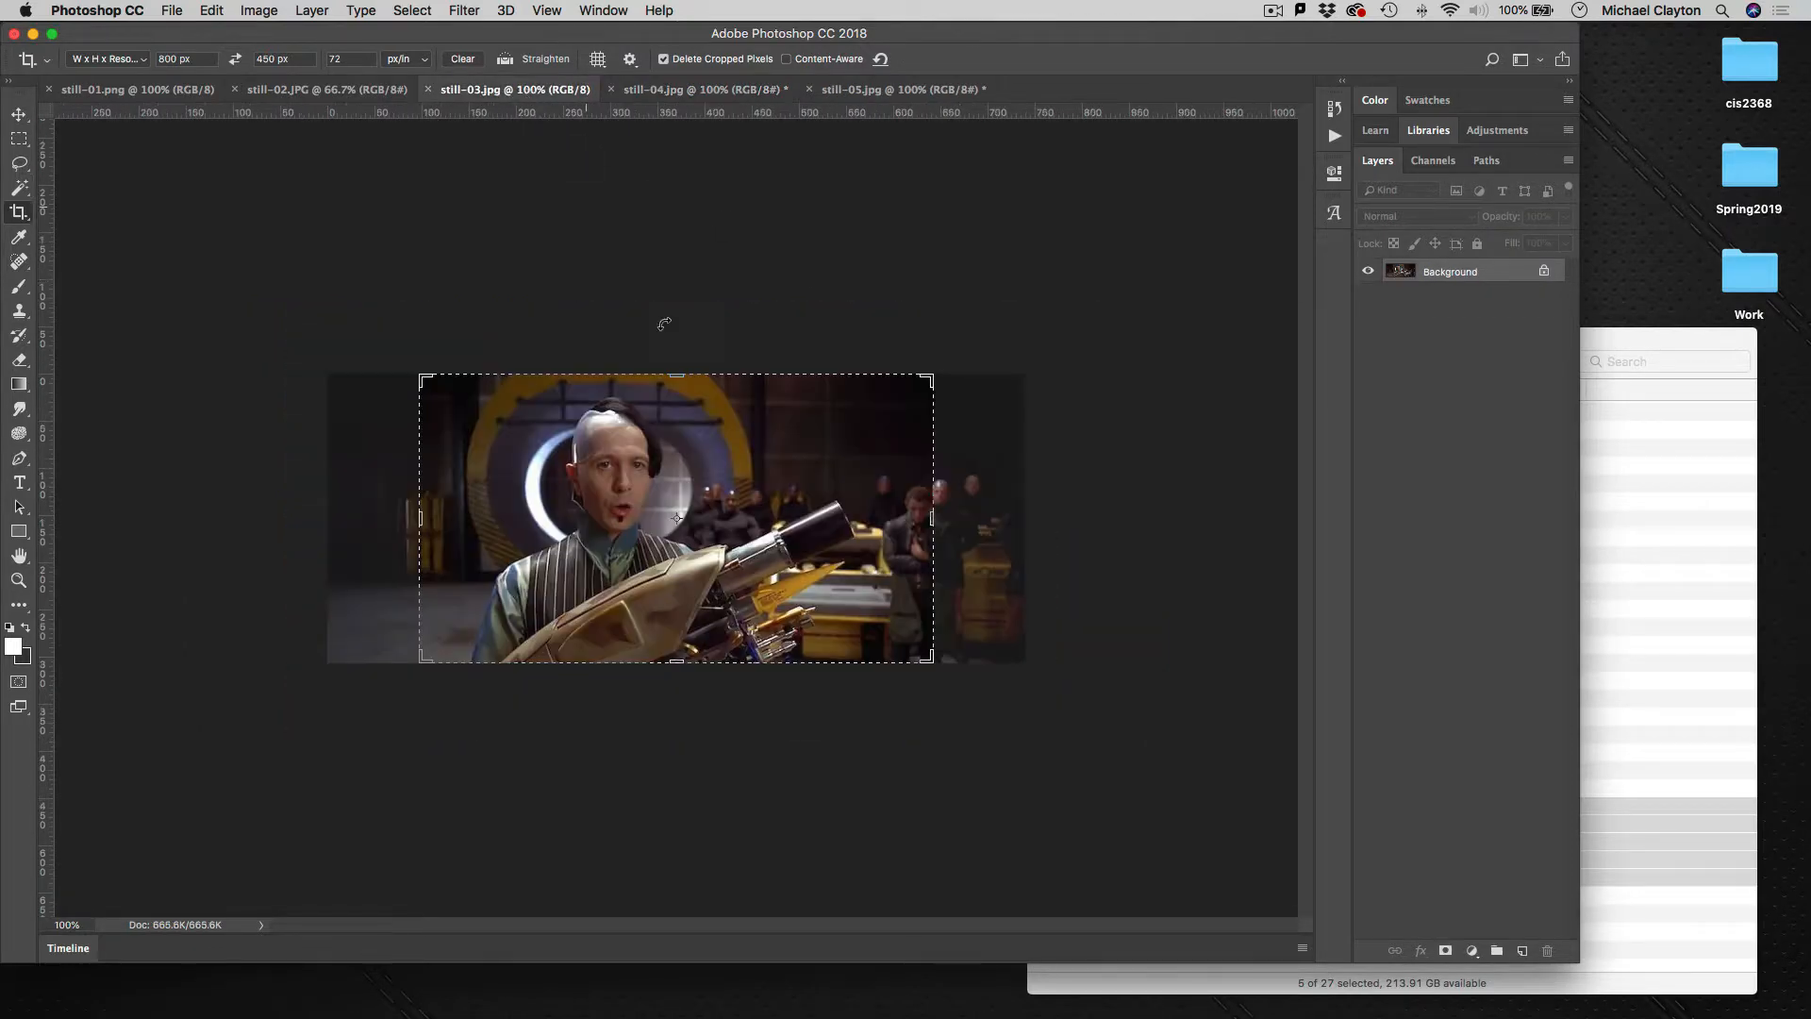
pyautogui.click(677, 518)
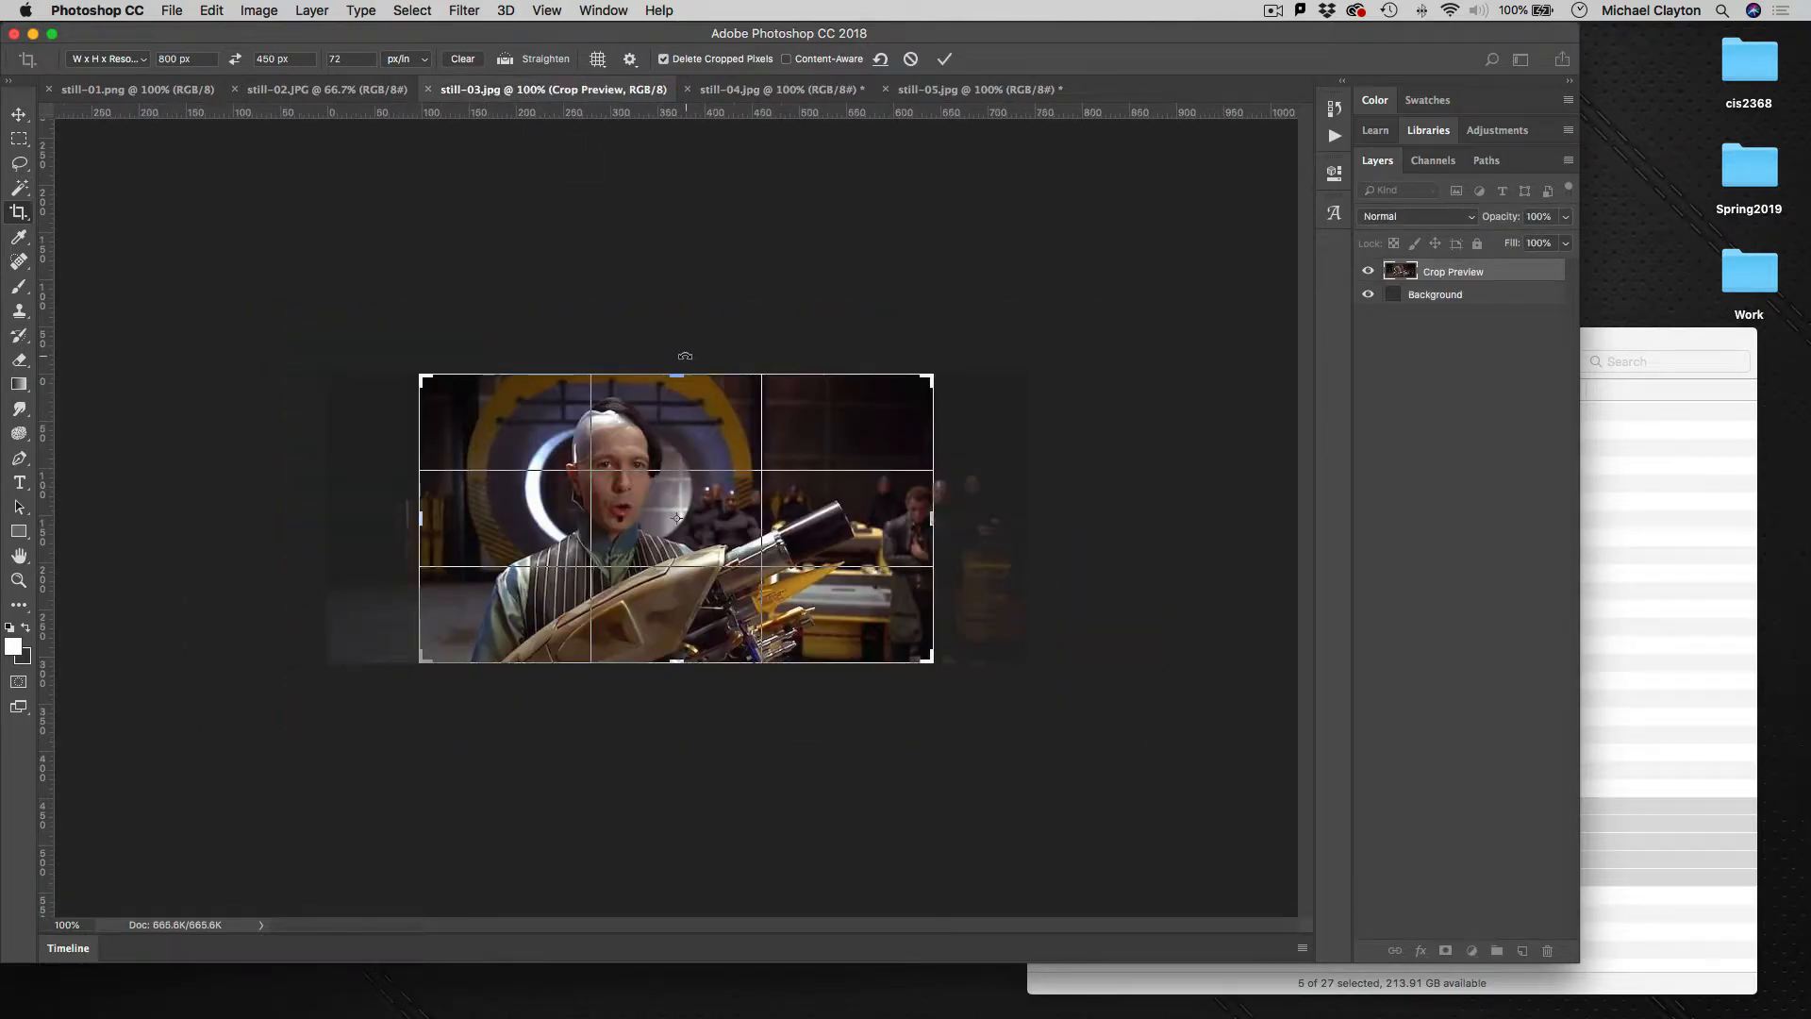
pyautogui.press('Escape')
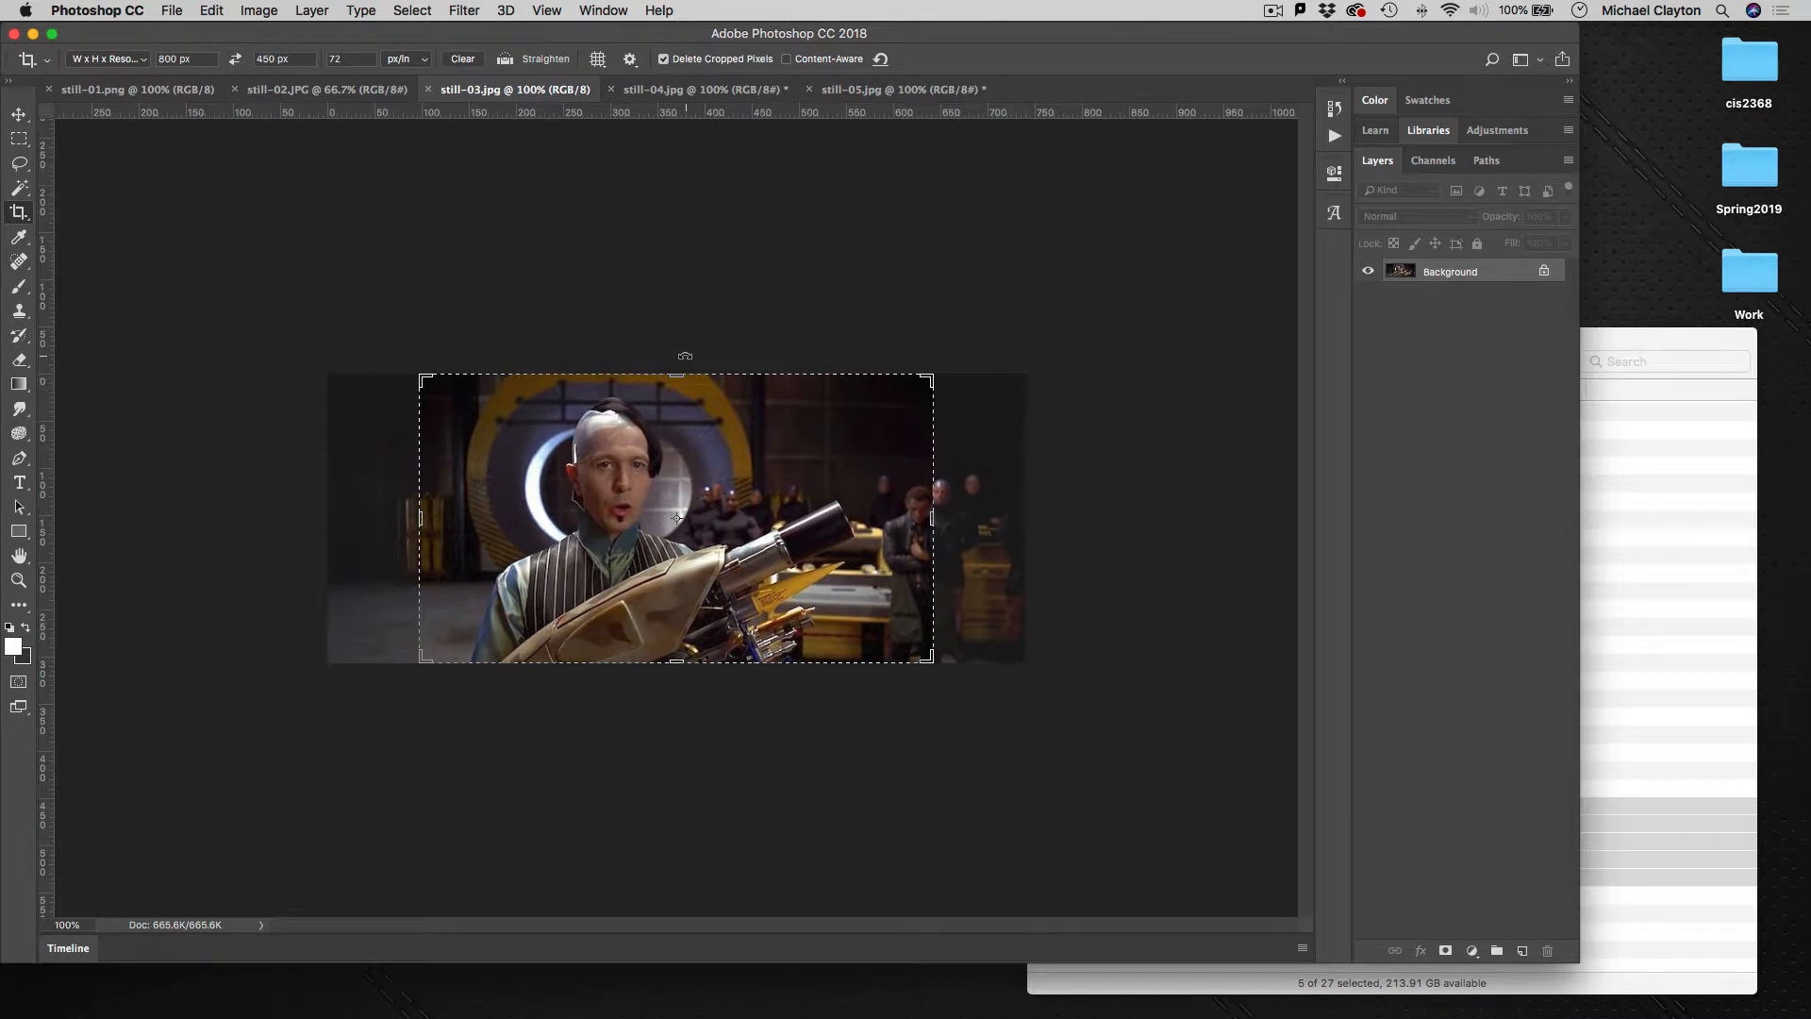
pyautogui.click(789, 504)
pyautogui.moveTo(807, 512)
pyautogui.mouseDown()
pyautogui.moveTo(752, 512)
pyautogui.moveTo(777, 512)
pyautogui.mouseUp()
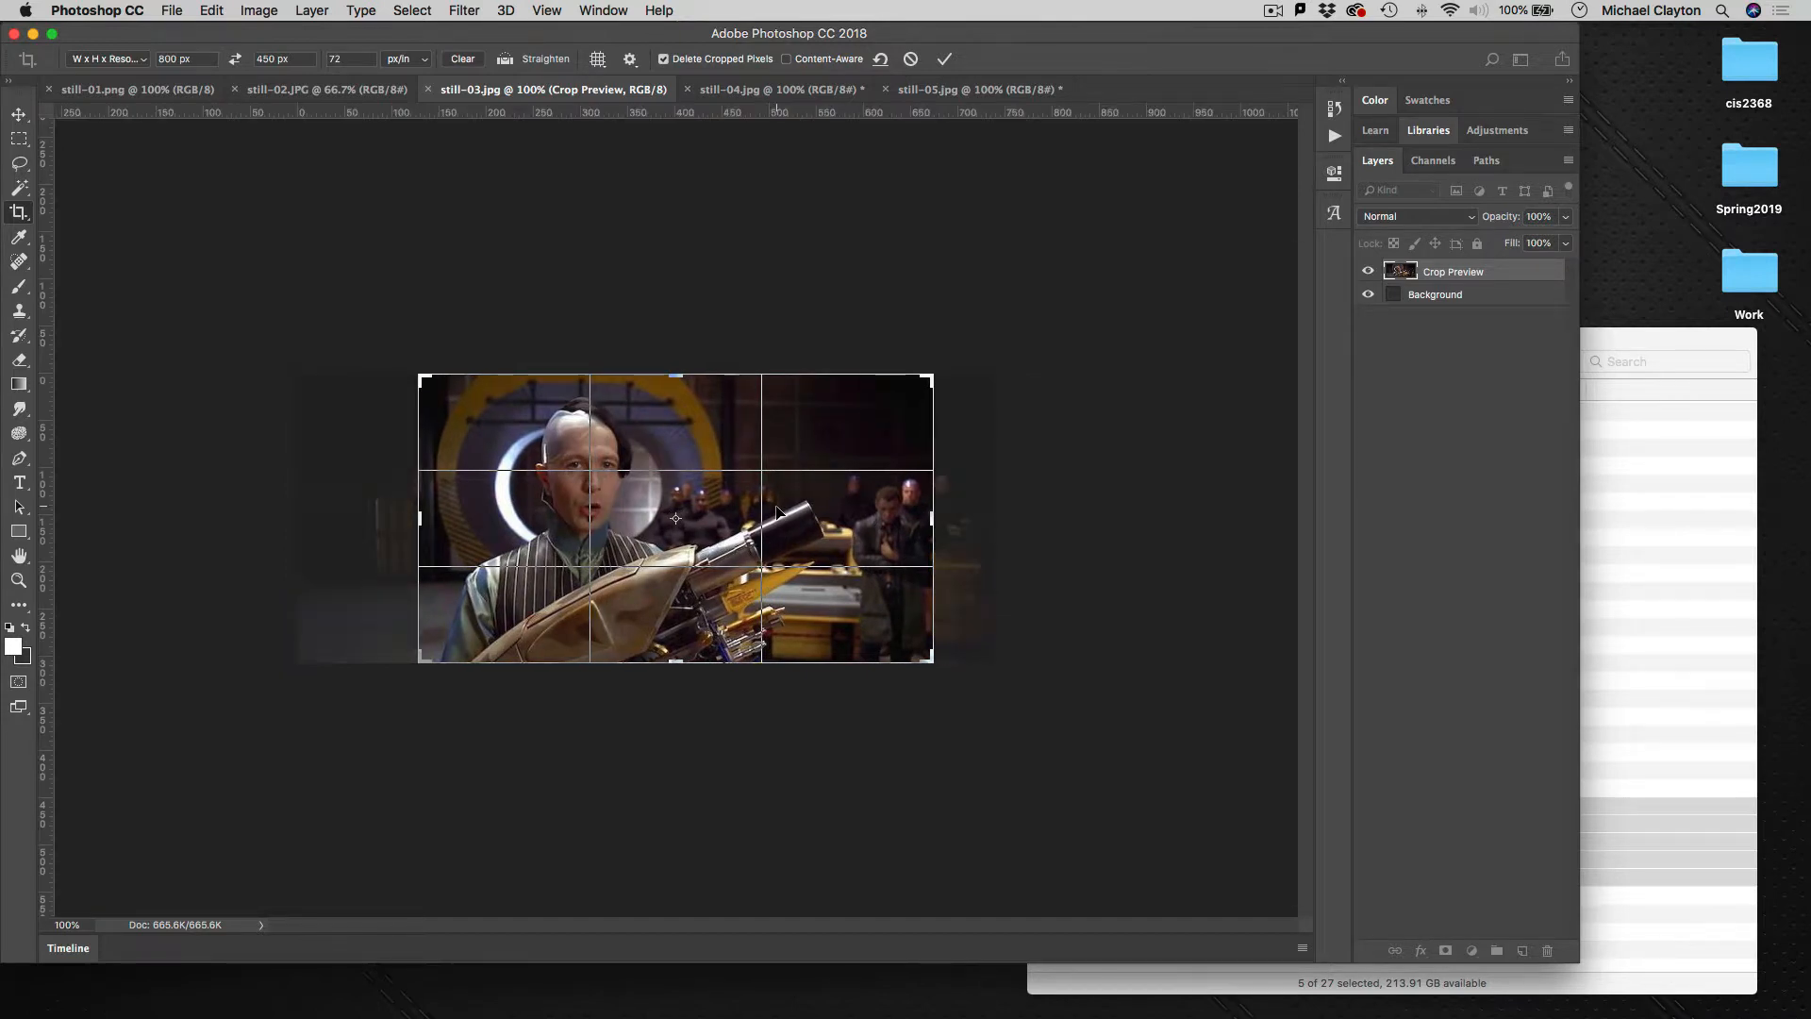
pyautogui.press('Return')
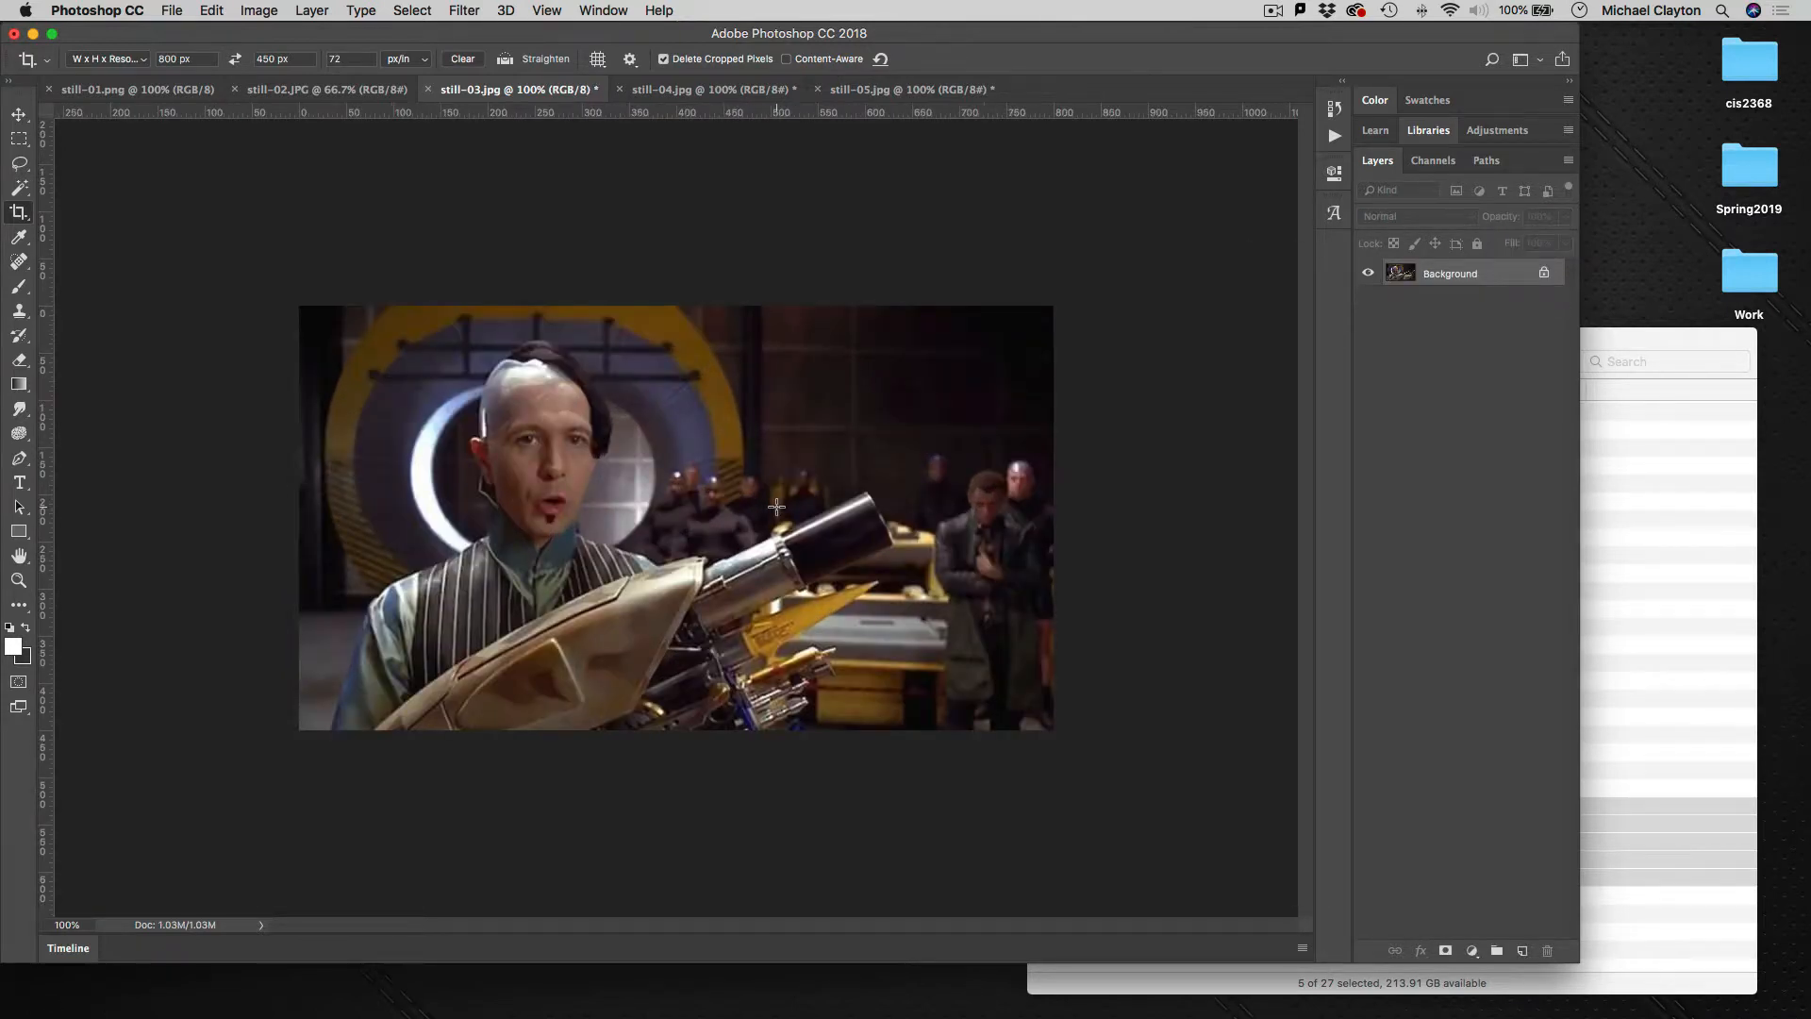
# - Crop still-02.JPG centrally and still-01.png to 800 by 450 px, shifting still-01's crop area toward the armoured creature
pyautogui.click(349, 90)
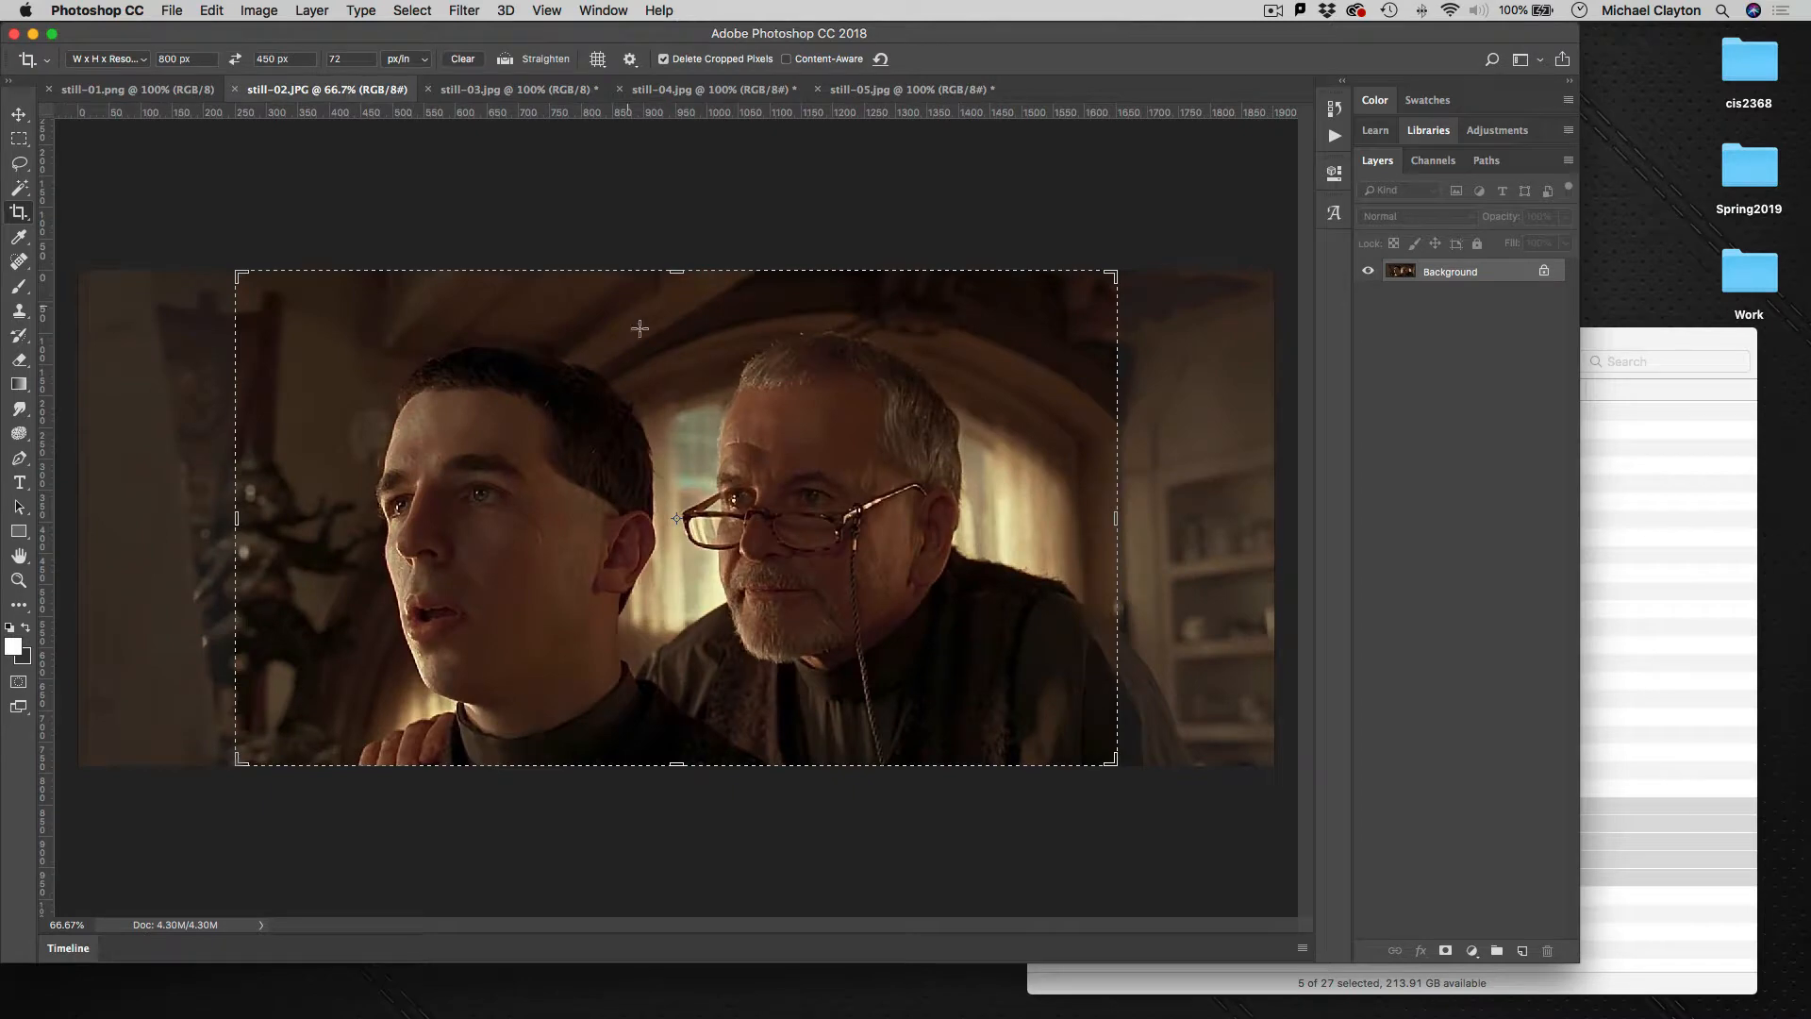
pyautogui.click(665, 387)
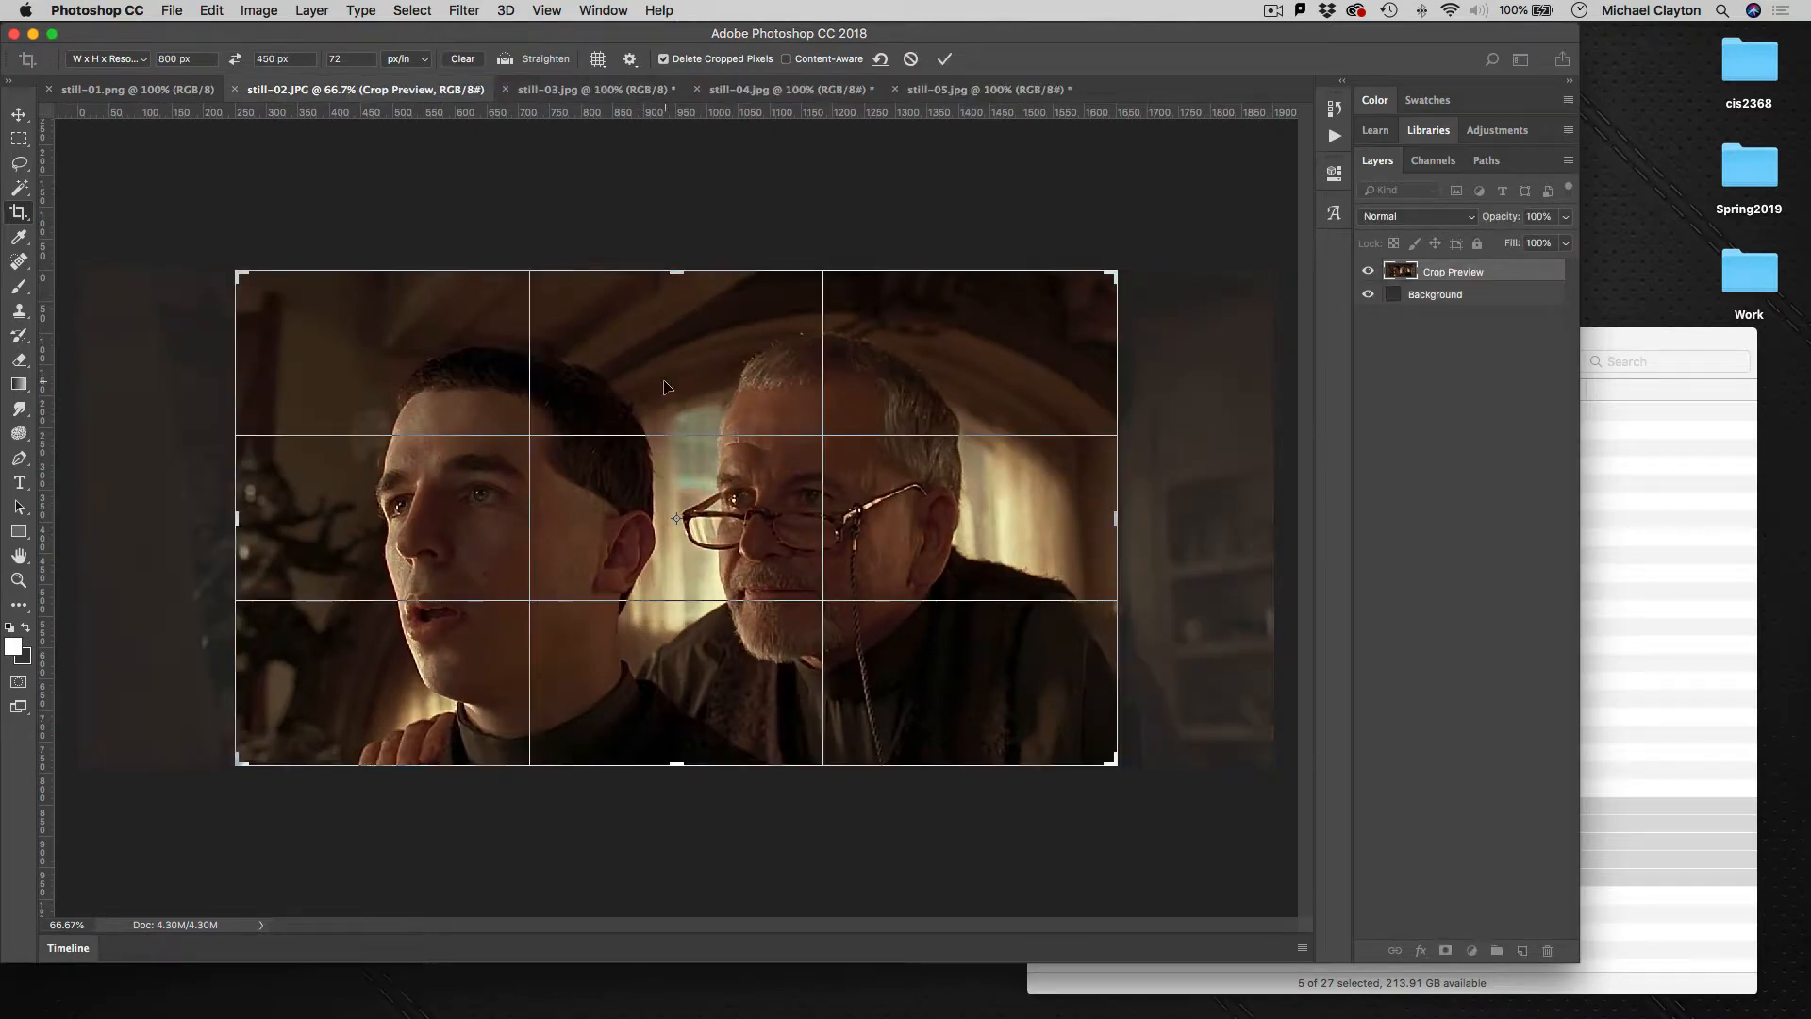
pyautogui.press('Return')
pyautogui.click(170, 93)
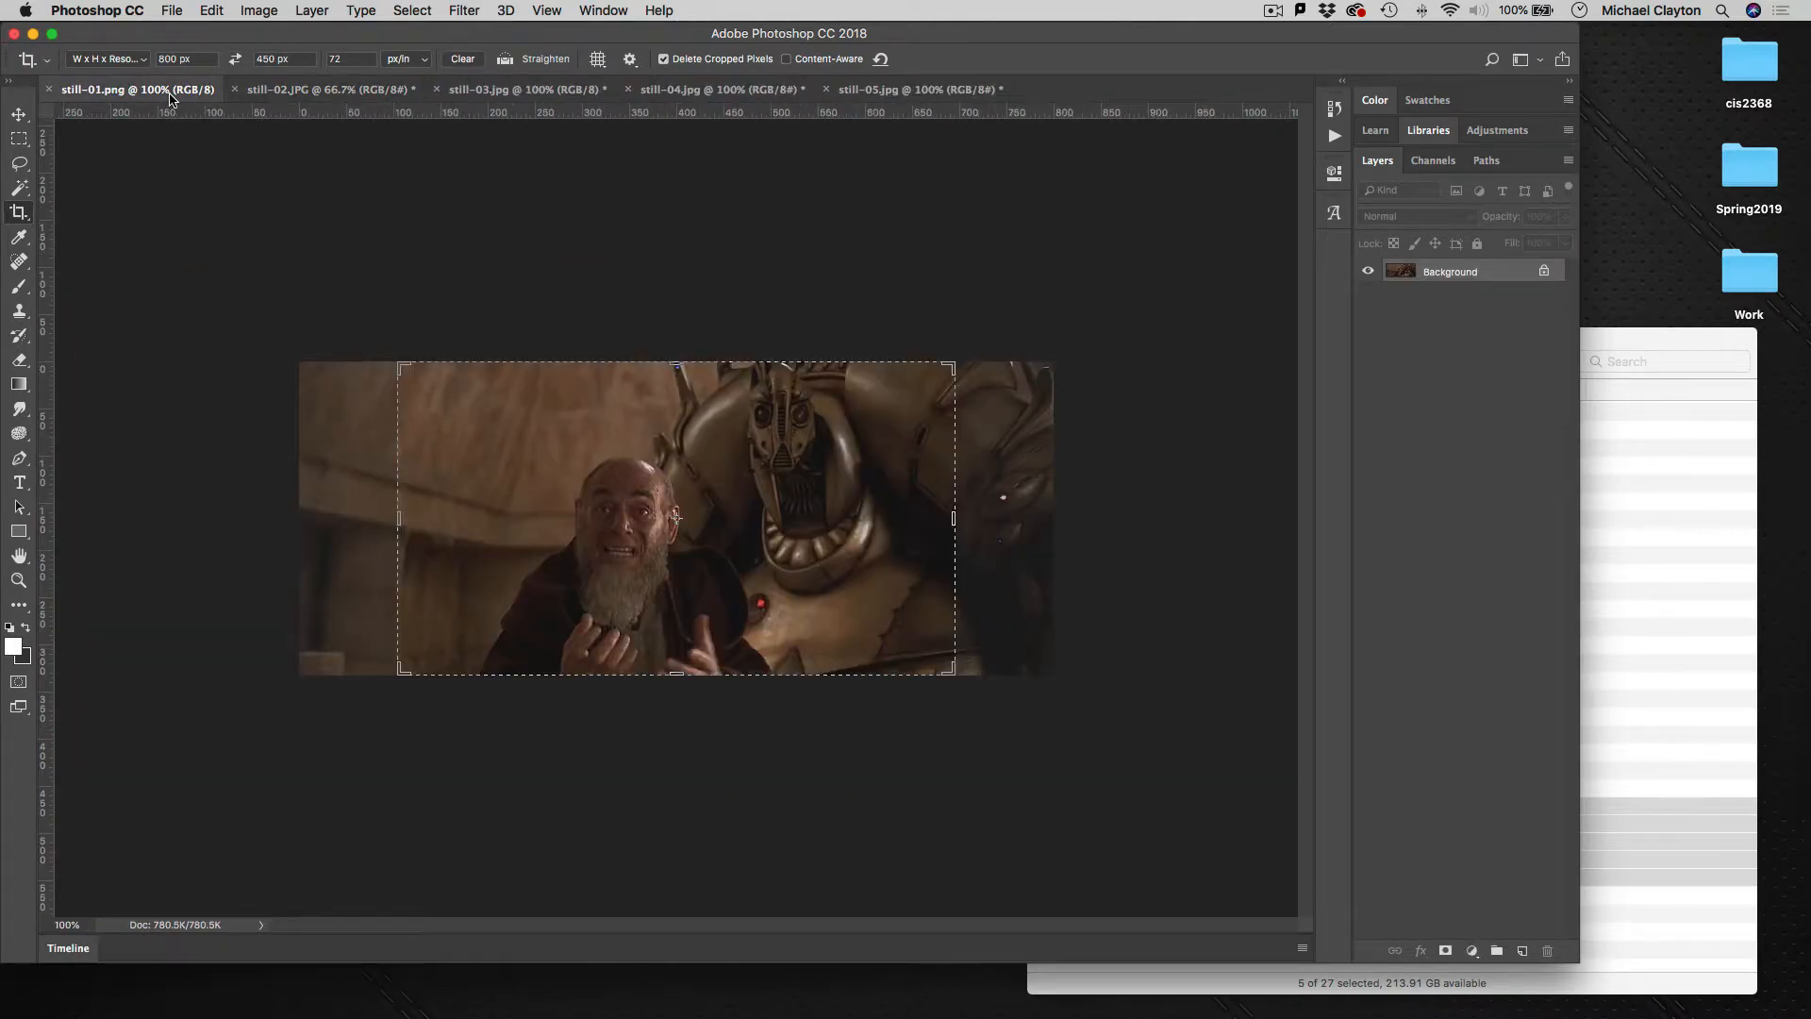
pyautogui.click(788, 509)
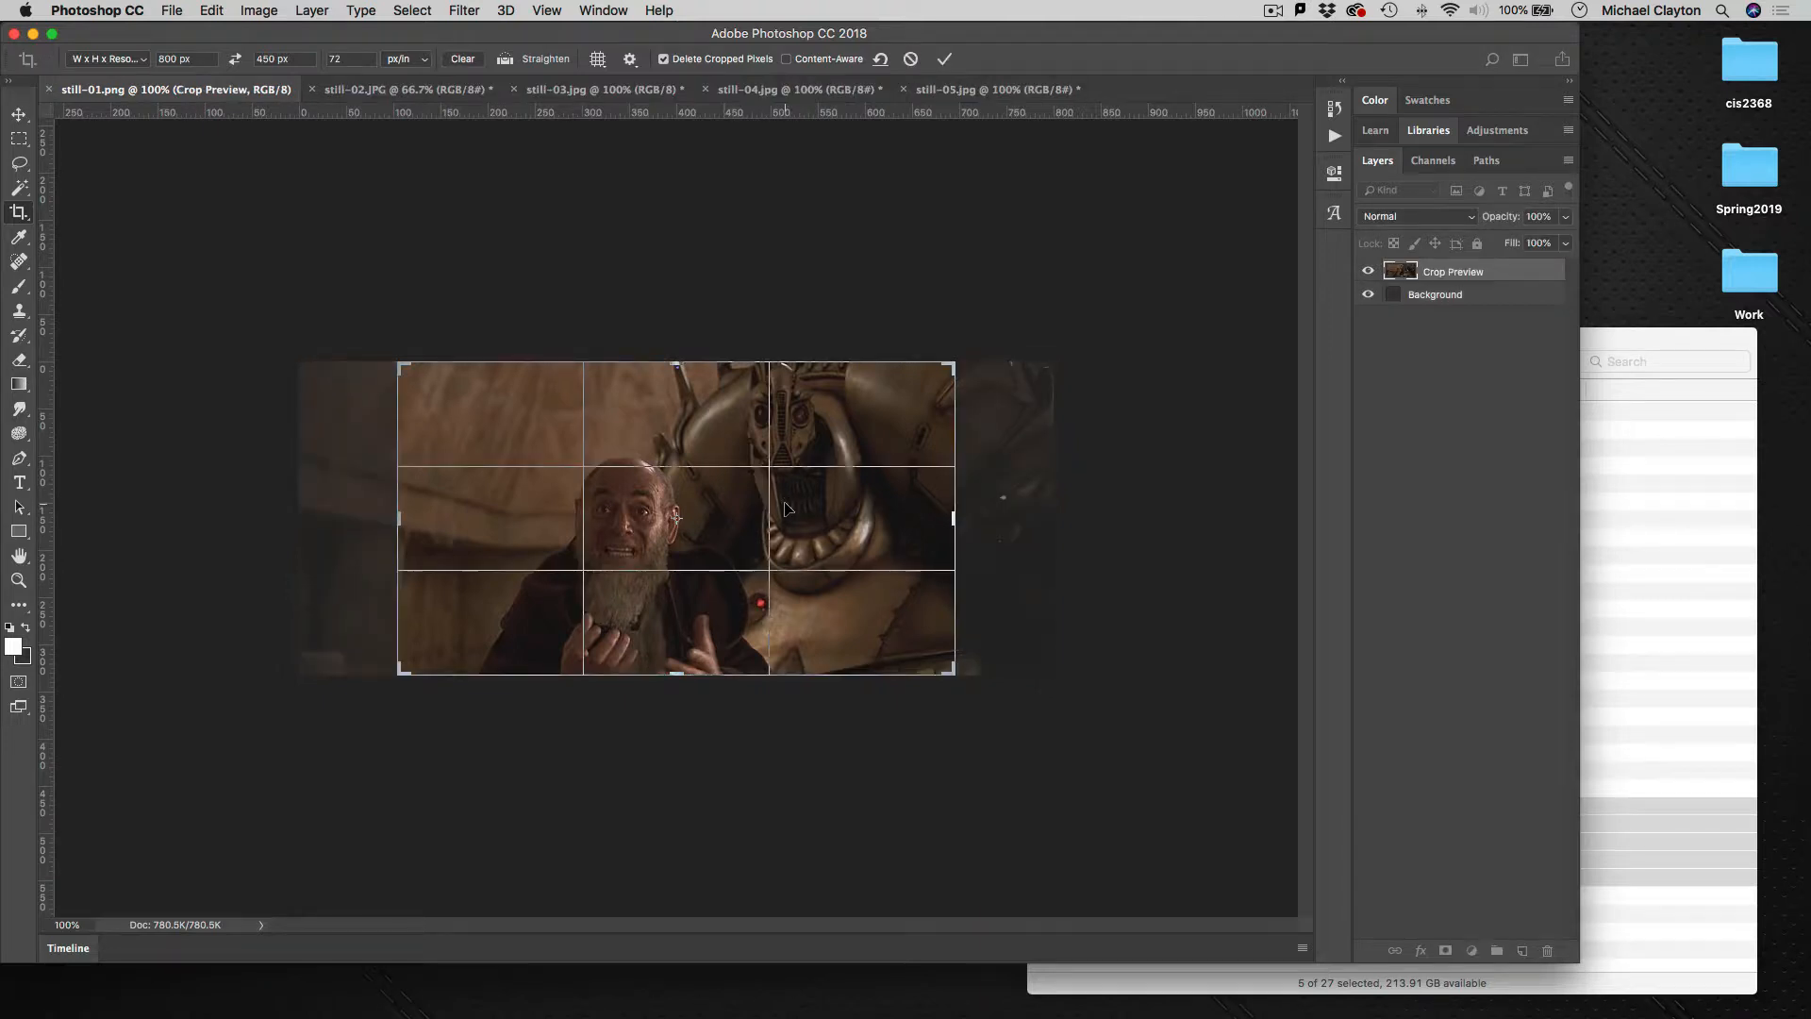
pyautogui.moveTo(833, 514); pyautogui.dragTo(789, 515)
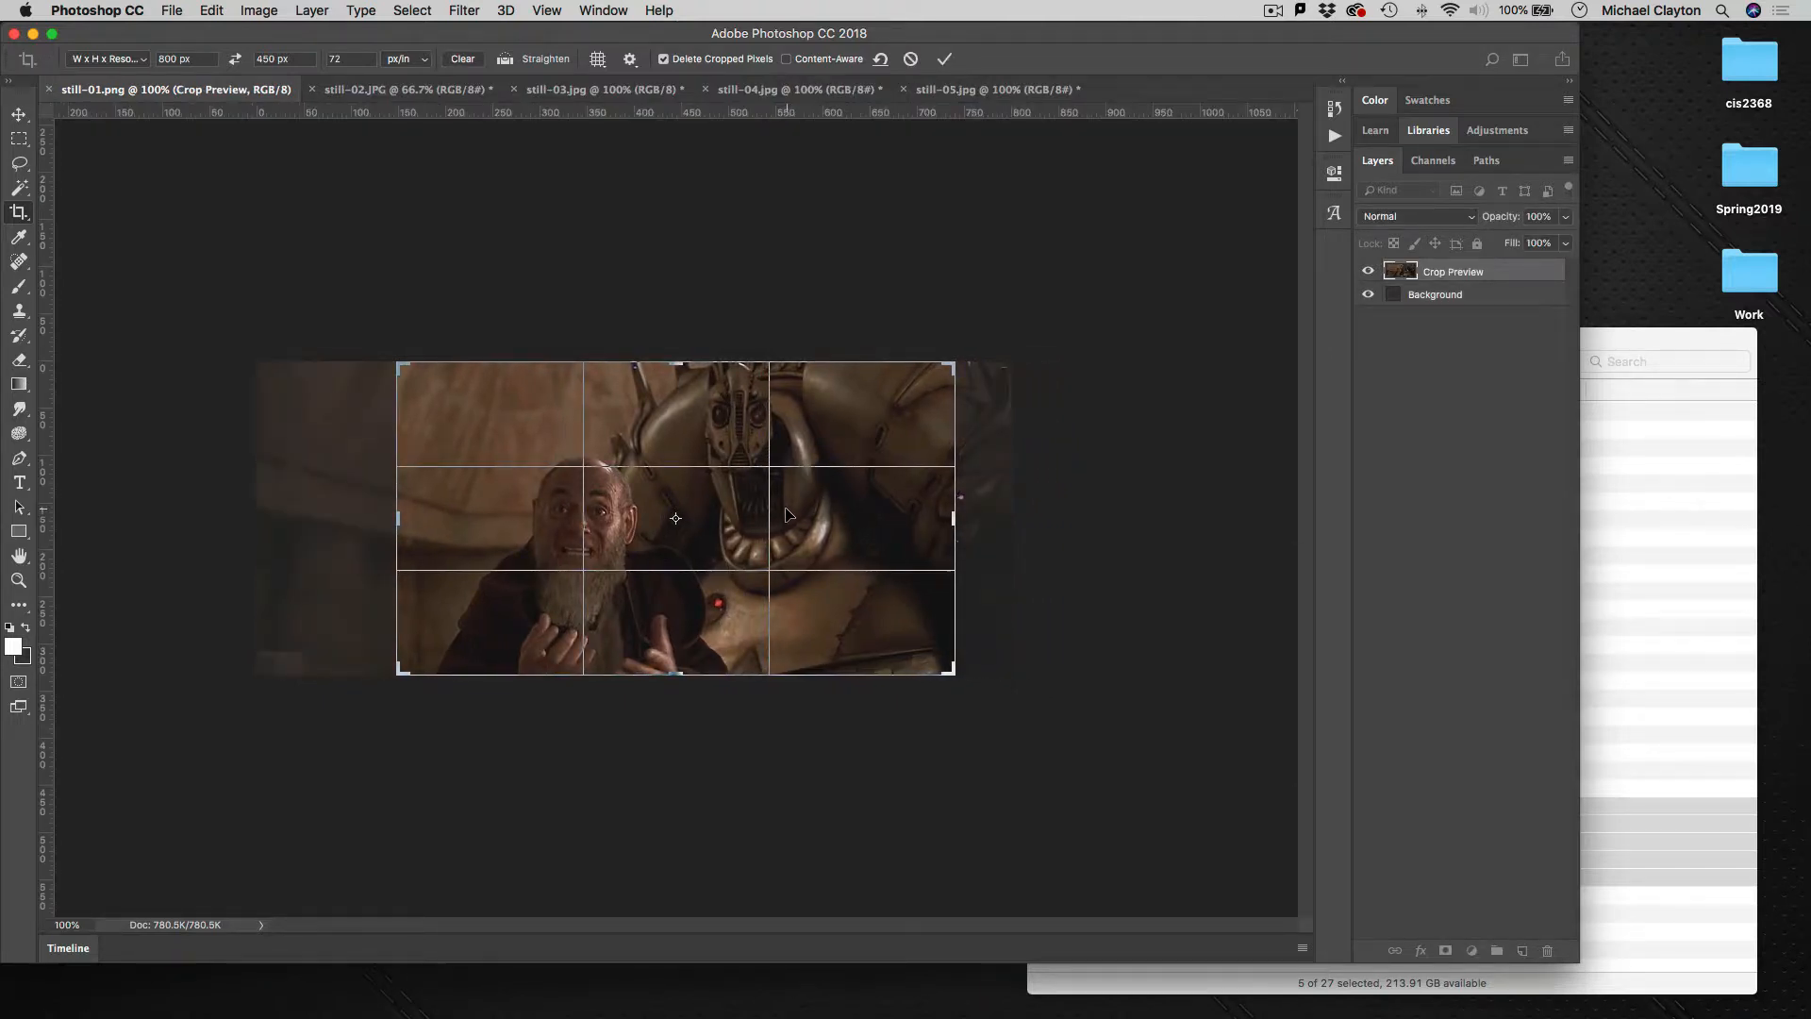
pyautogui.press('Return')
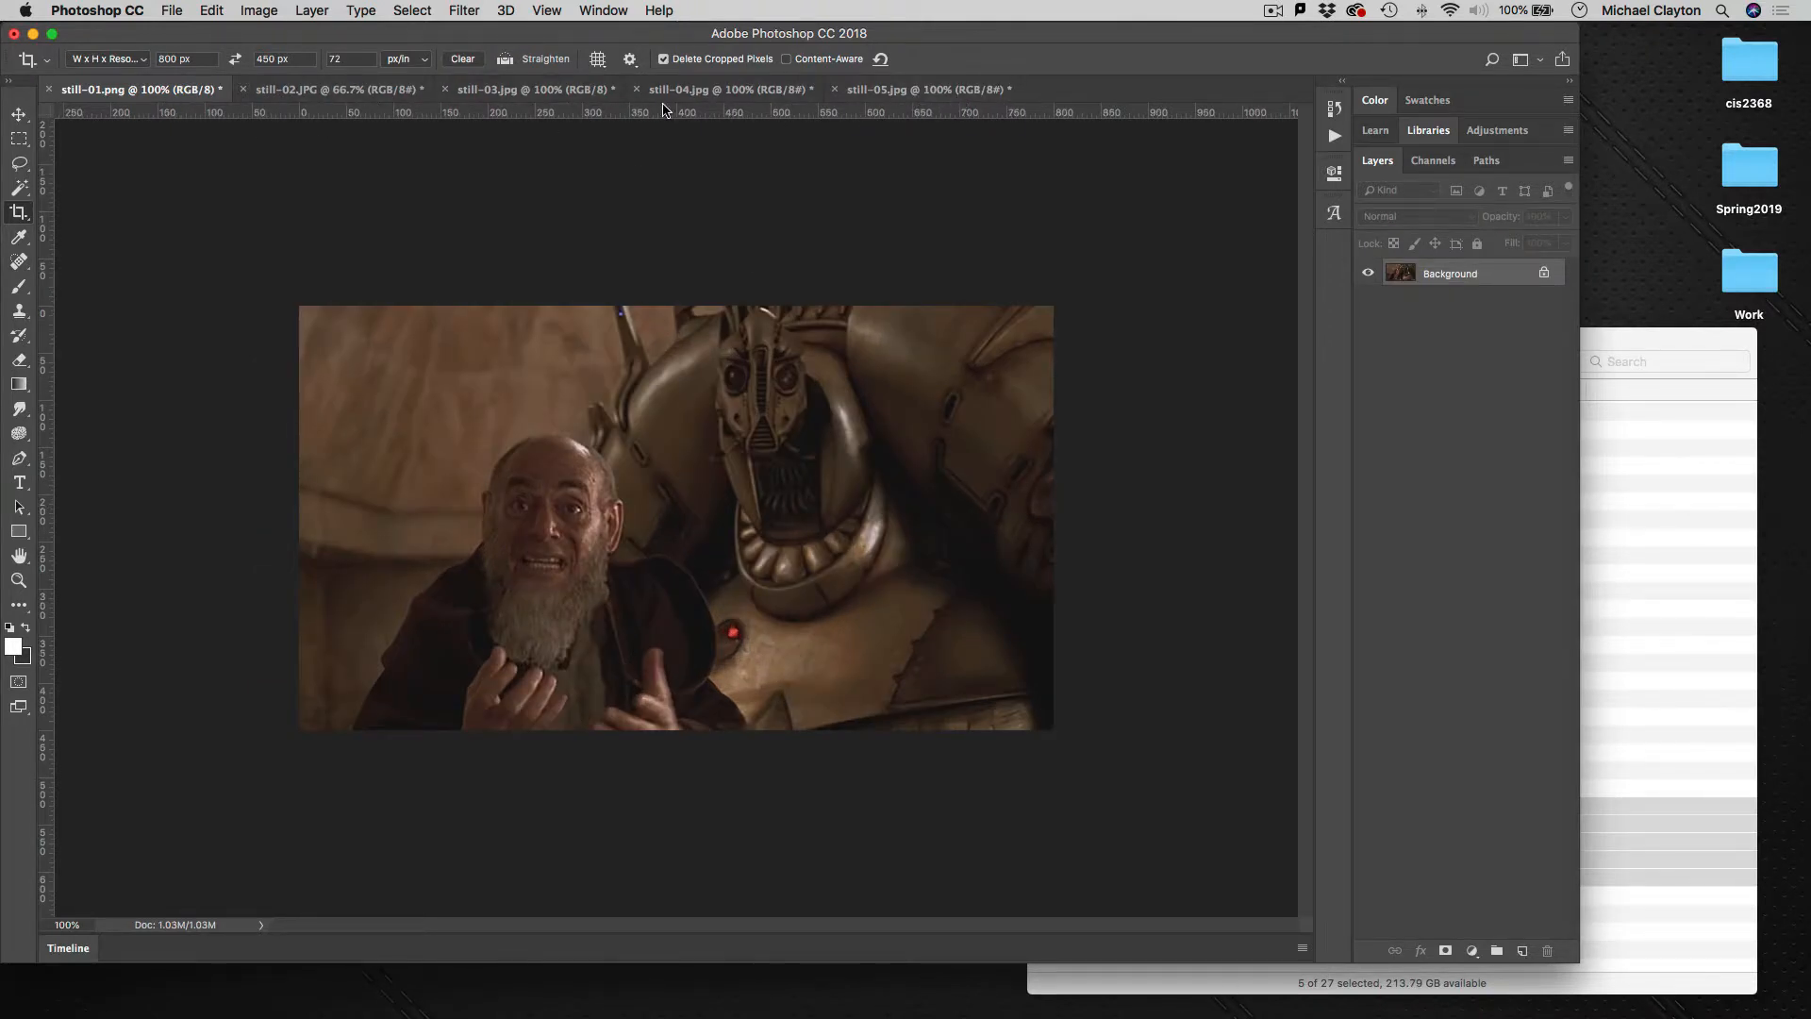
# - Open still-01.png in Save for Web, enlarge the window to full screen, and set the second preview to JPEG format
pyautogui.click(173, 13)
pyautogui.moveTo(216, 256)
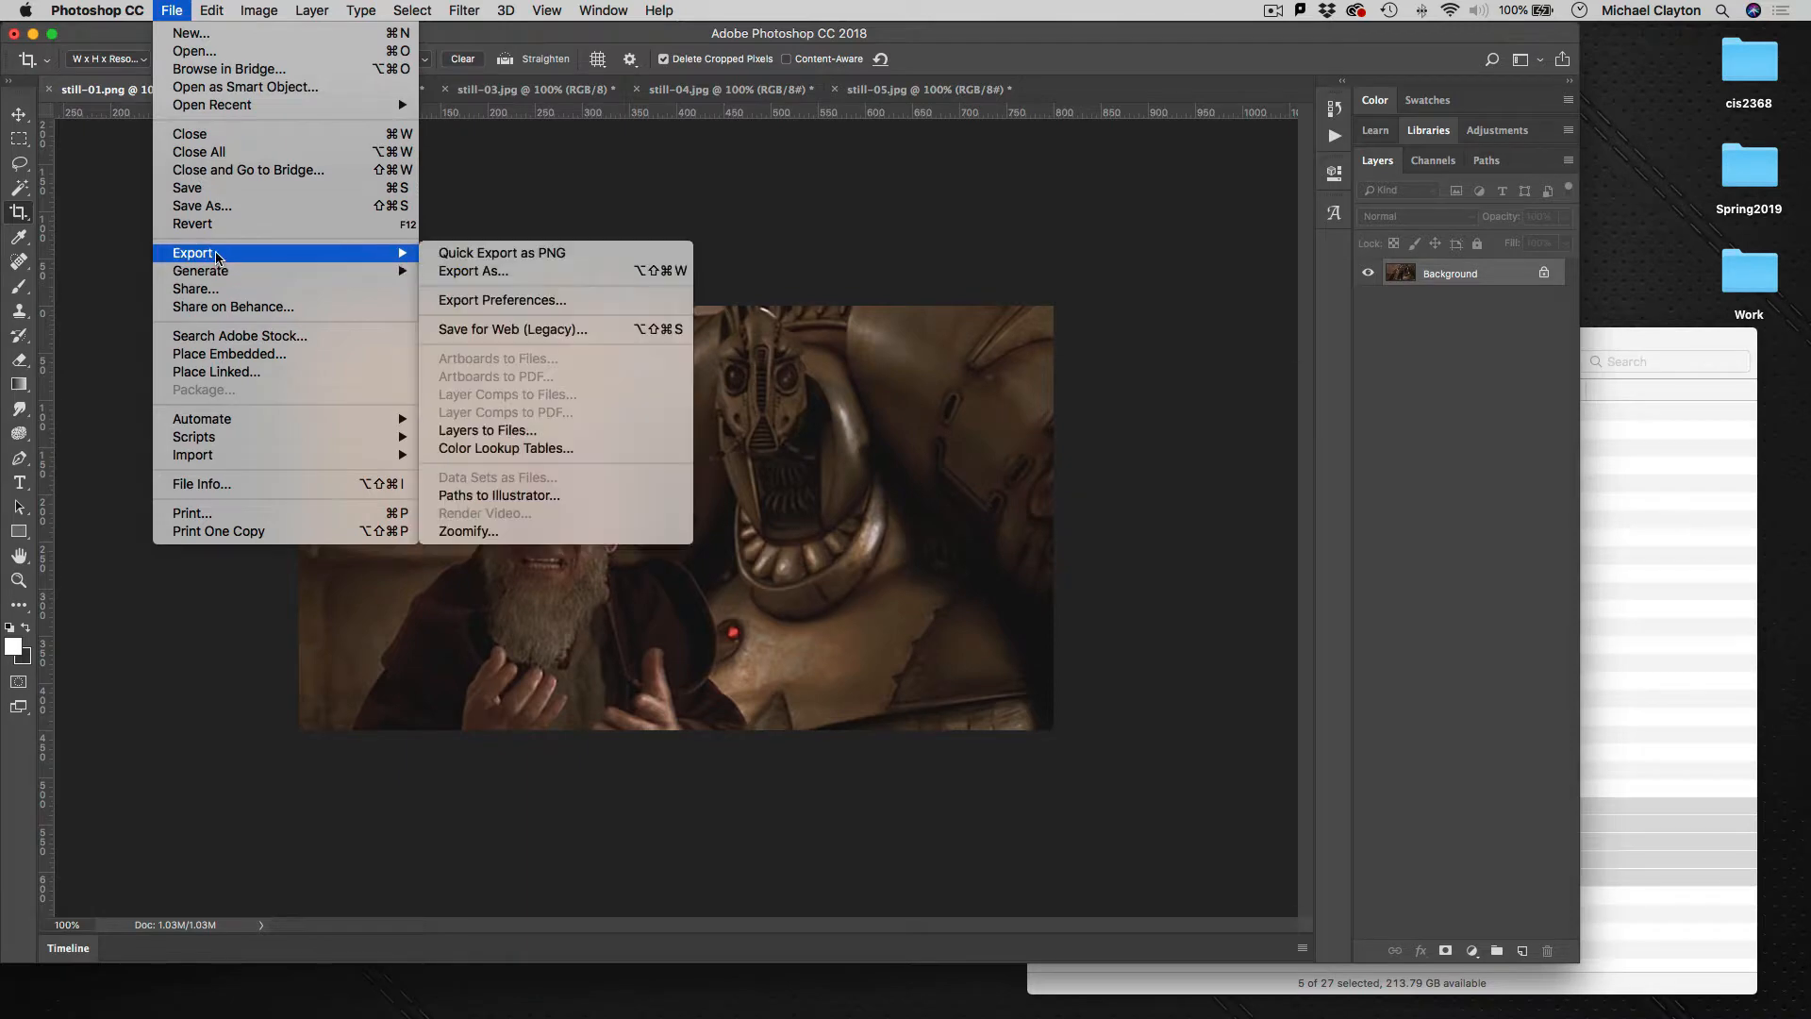
pyautogui.click(517, 329)
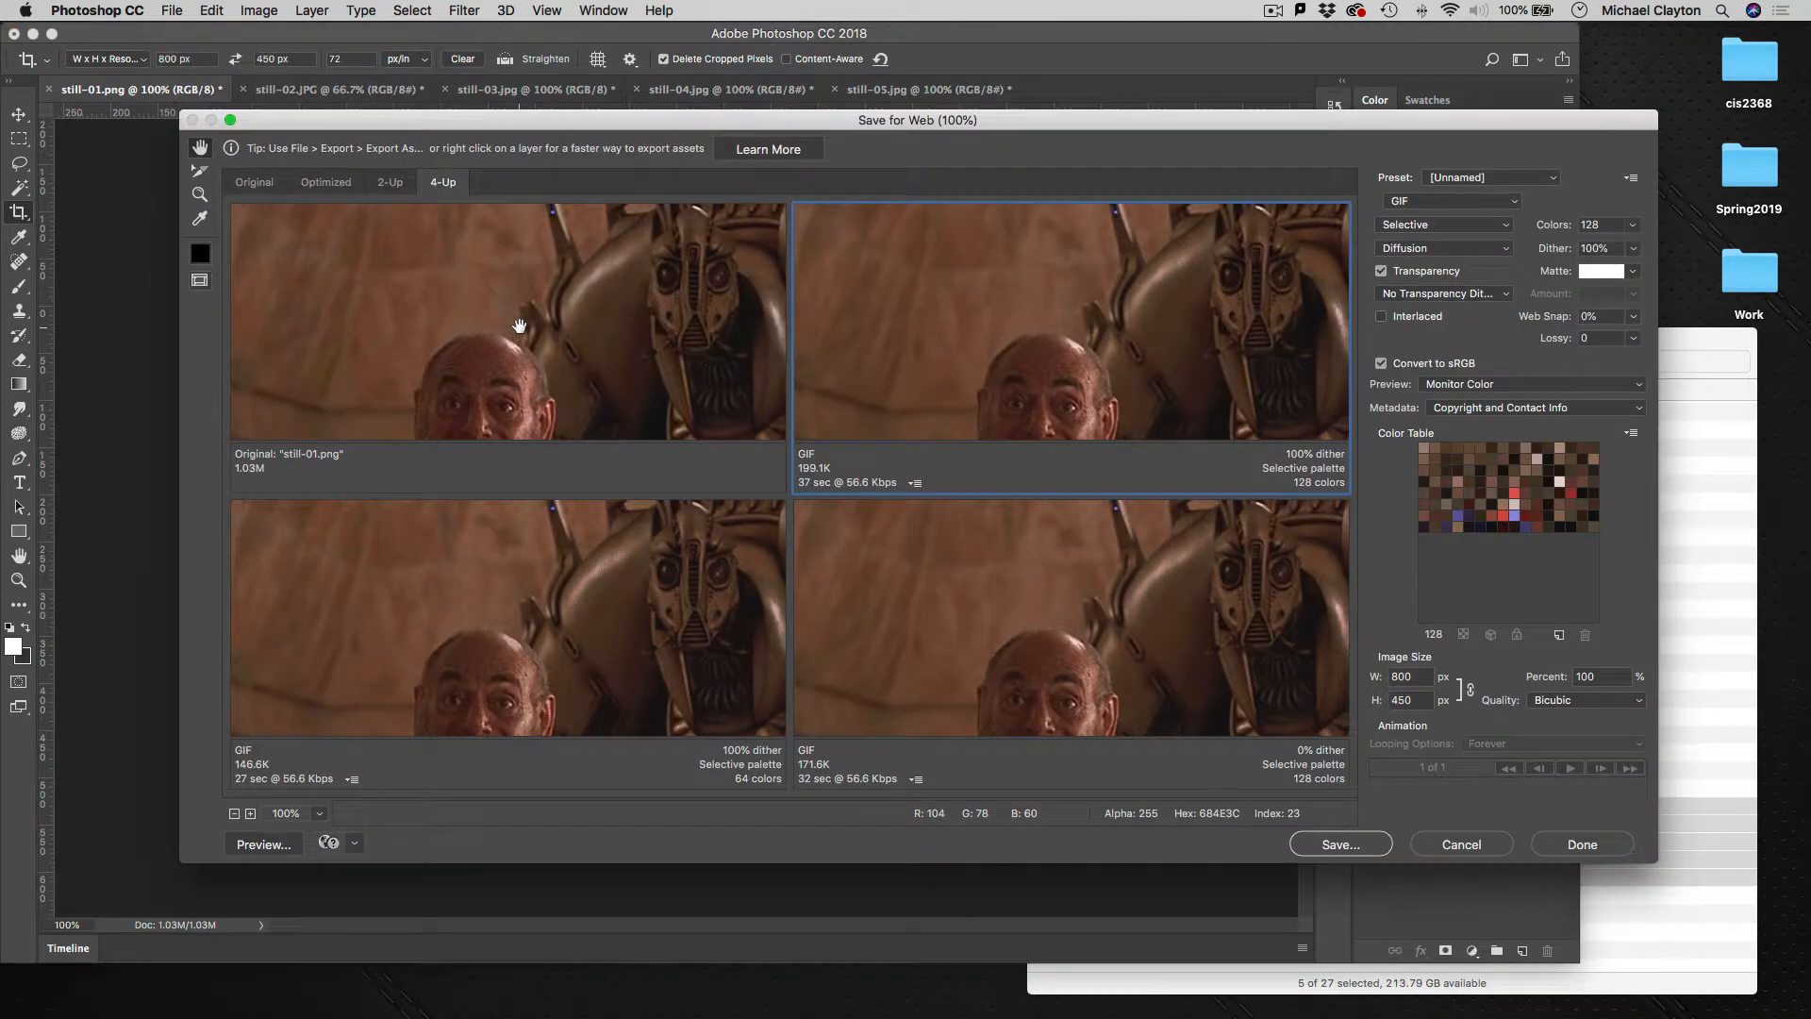
pyautogui.click(230, 120)
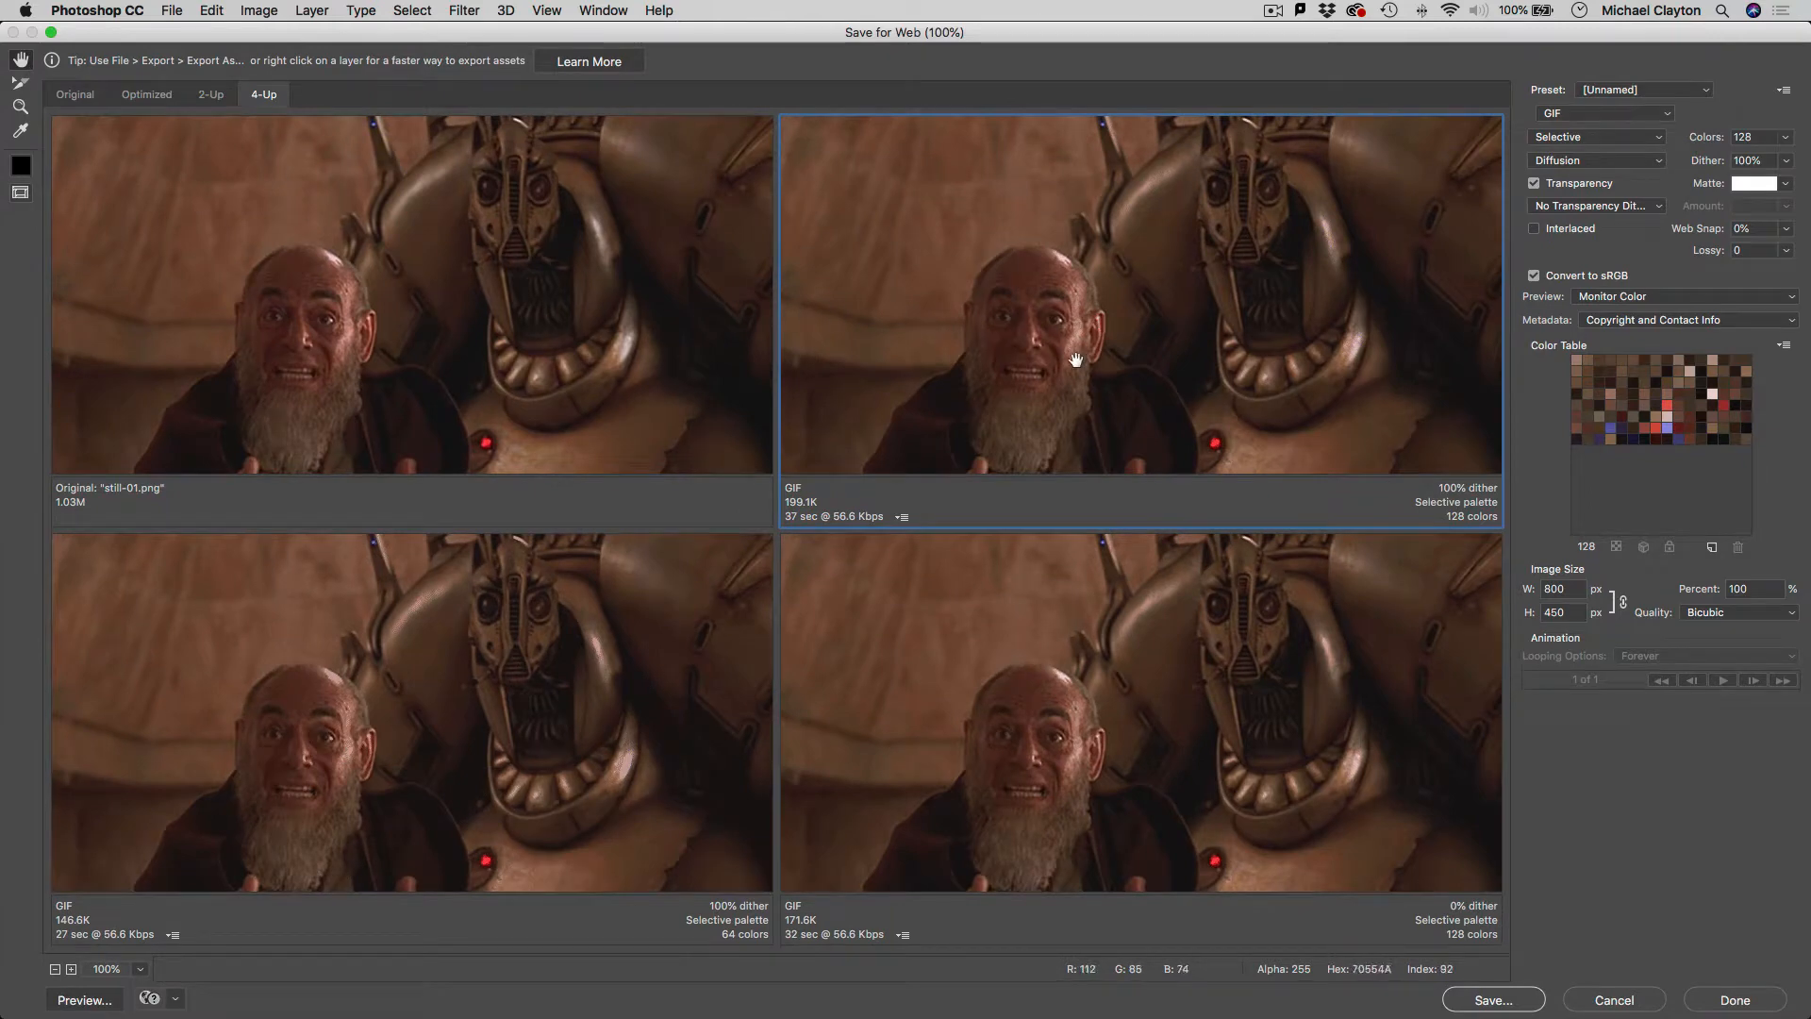
pyautogui.click(1596, 113)
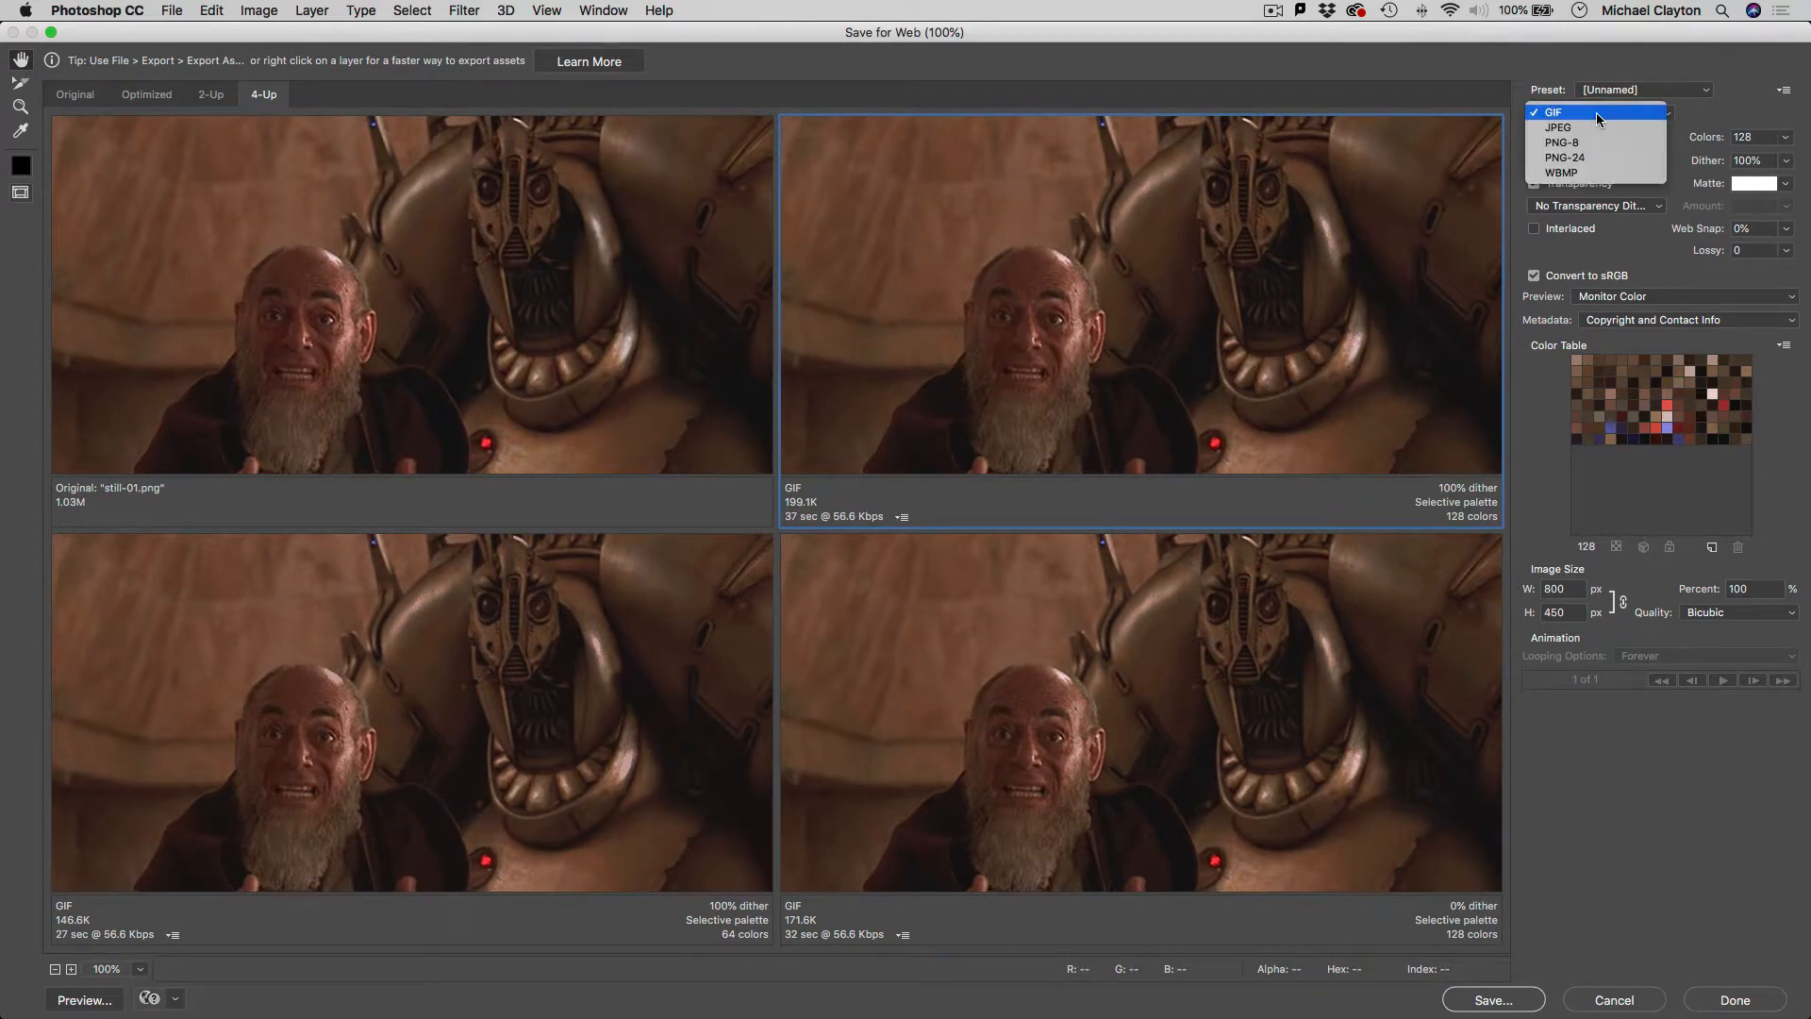
pyautogui.click(1593, 126)
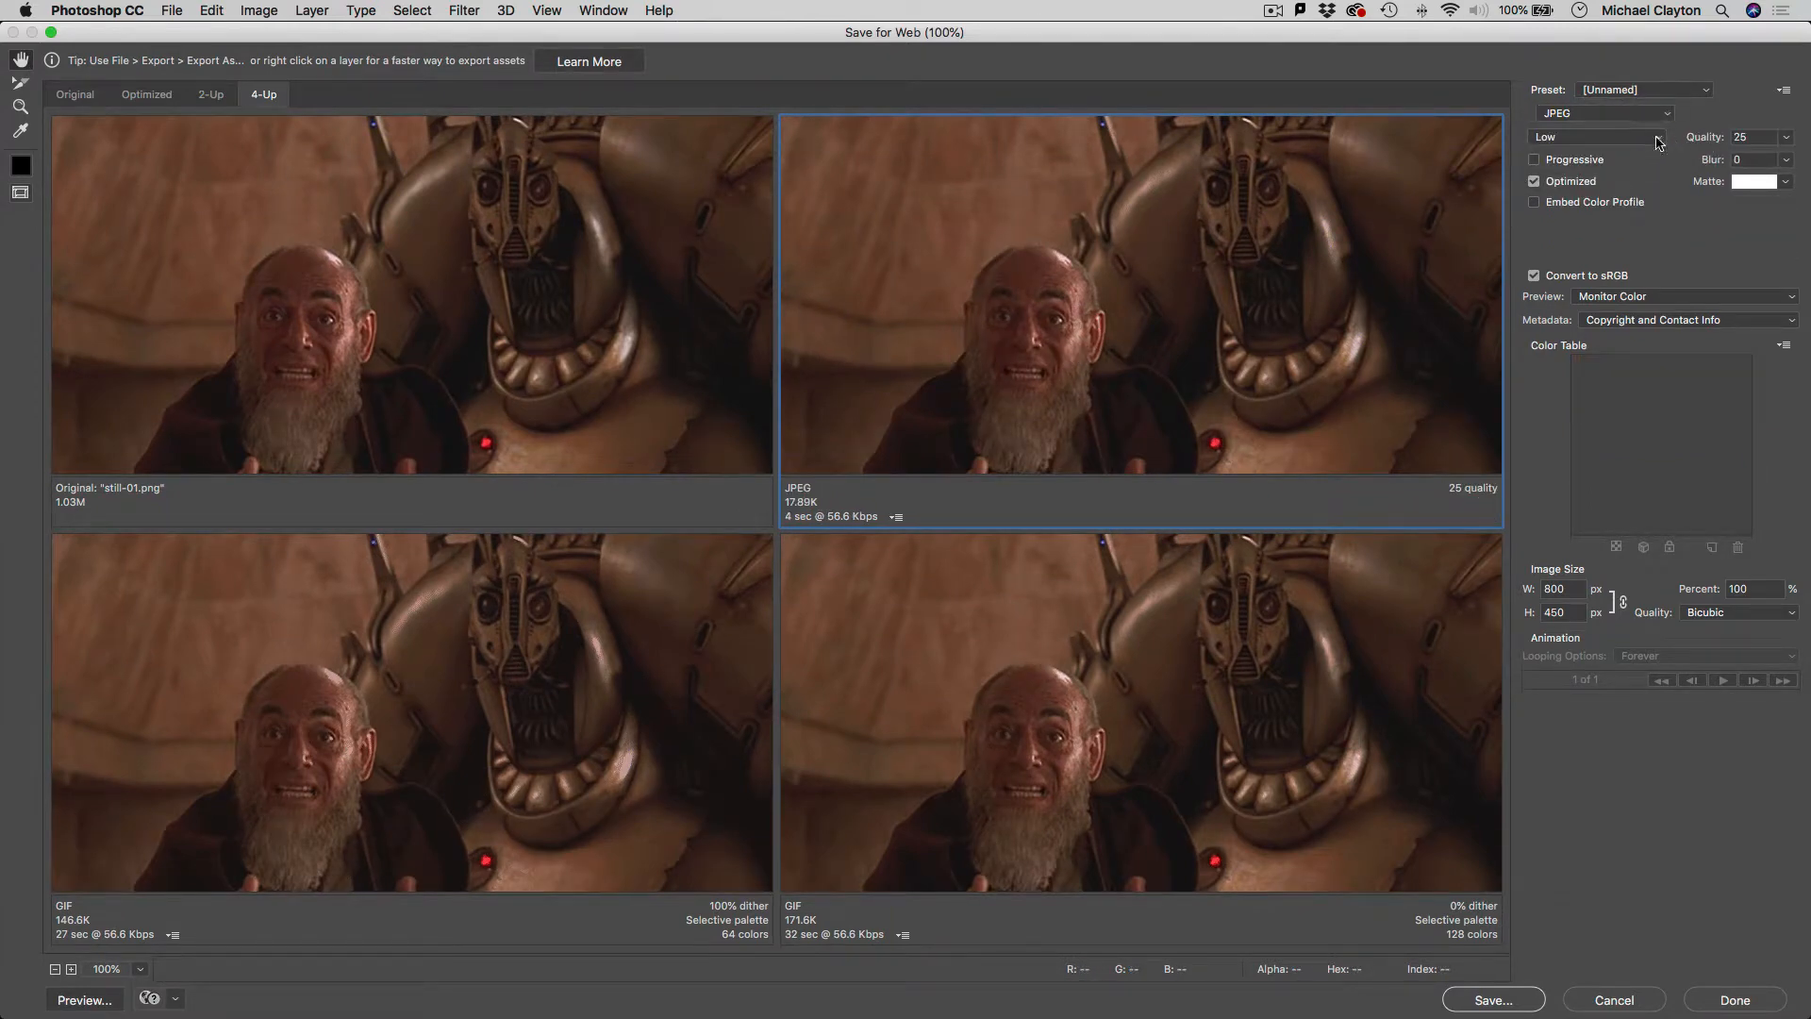
# - Set the second preview to Very High JPEG quality and switch the third preview to JPEG at Maximum quality
pyautogui.click(1658, 142)
pyautogui.click(1646, 187)
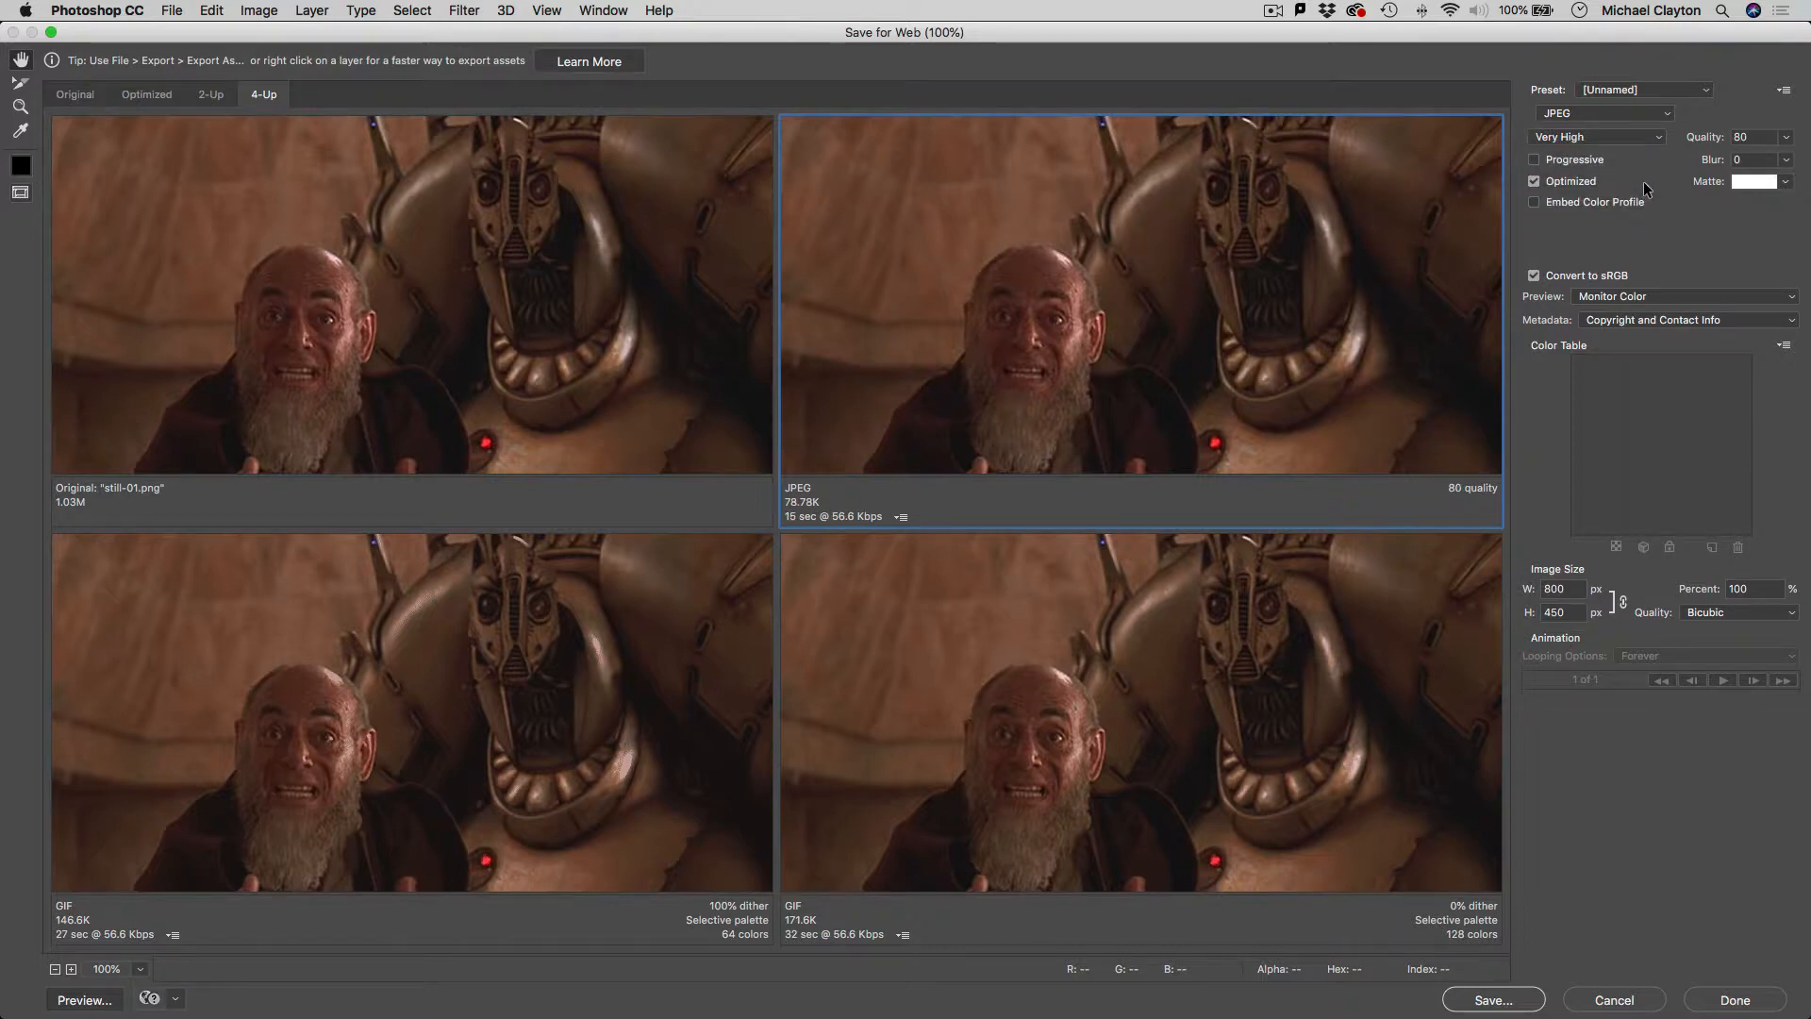
pyautogui.click(695, 667)
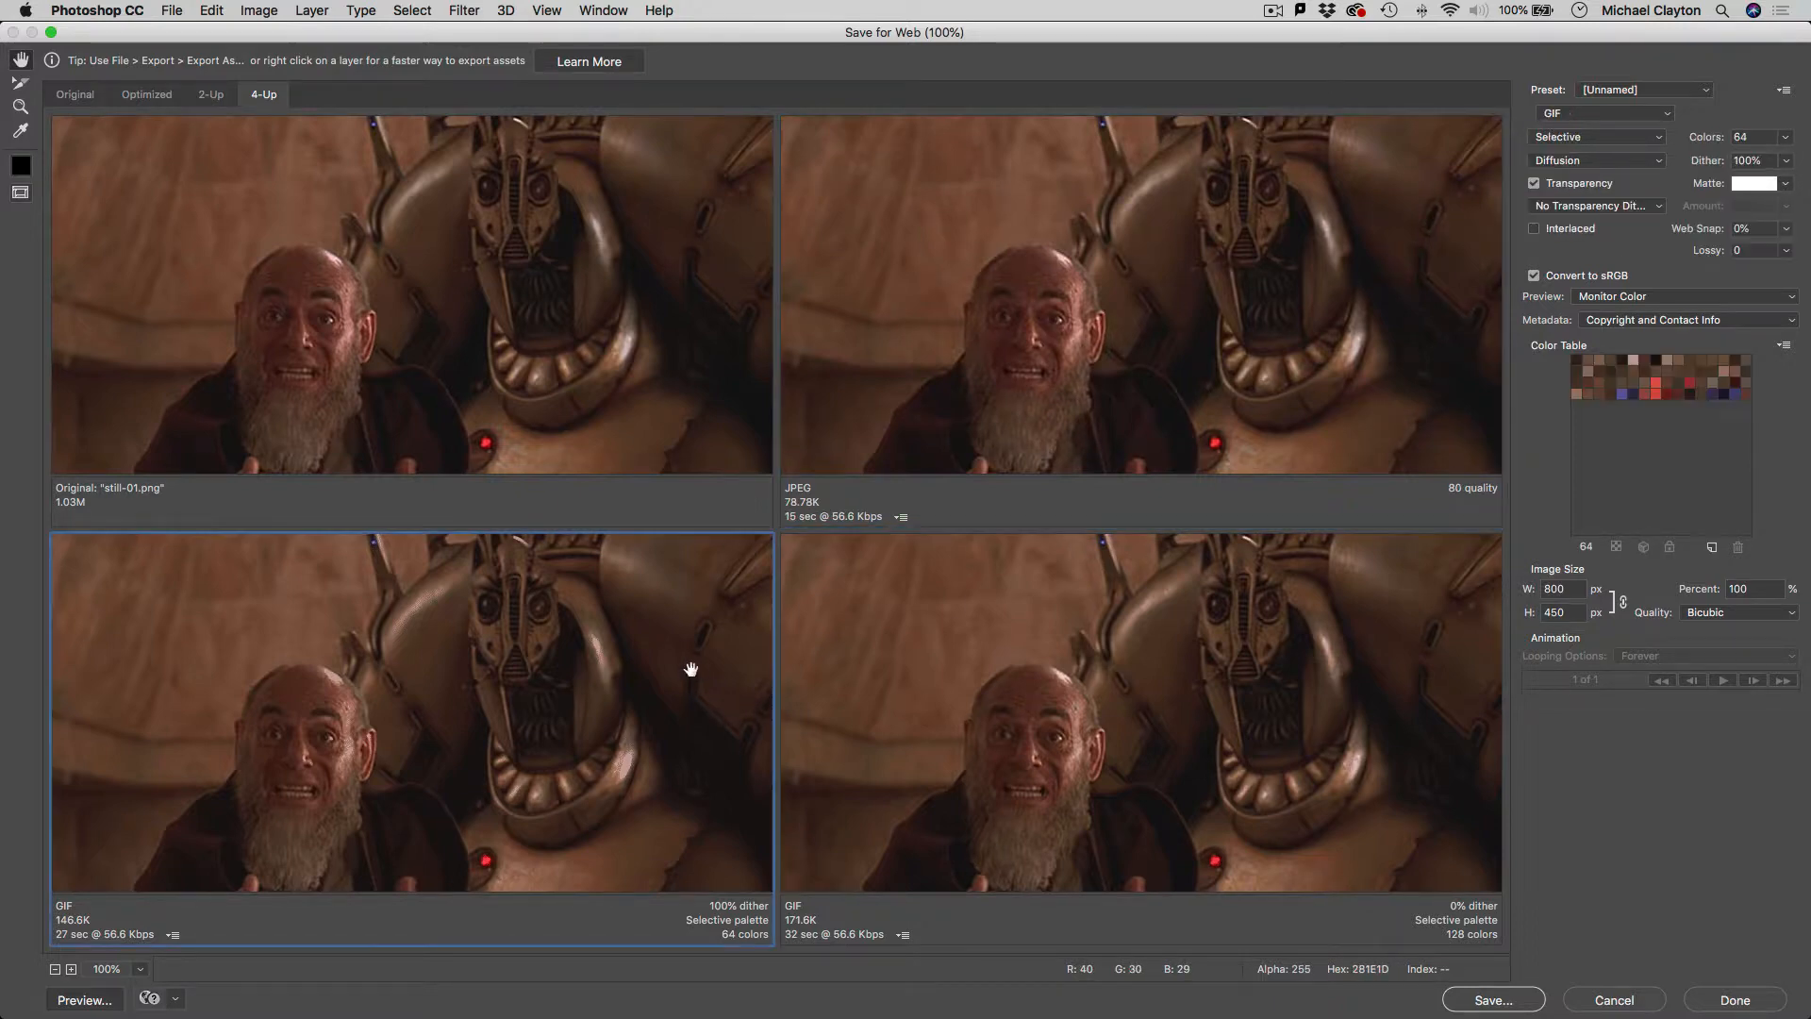
pyautogui.click(1609, 109)
pyautogui.click(1605, 128)
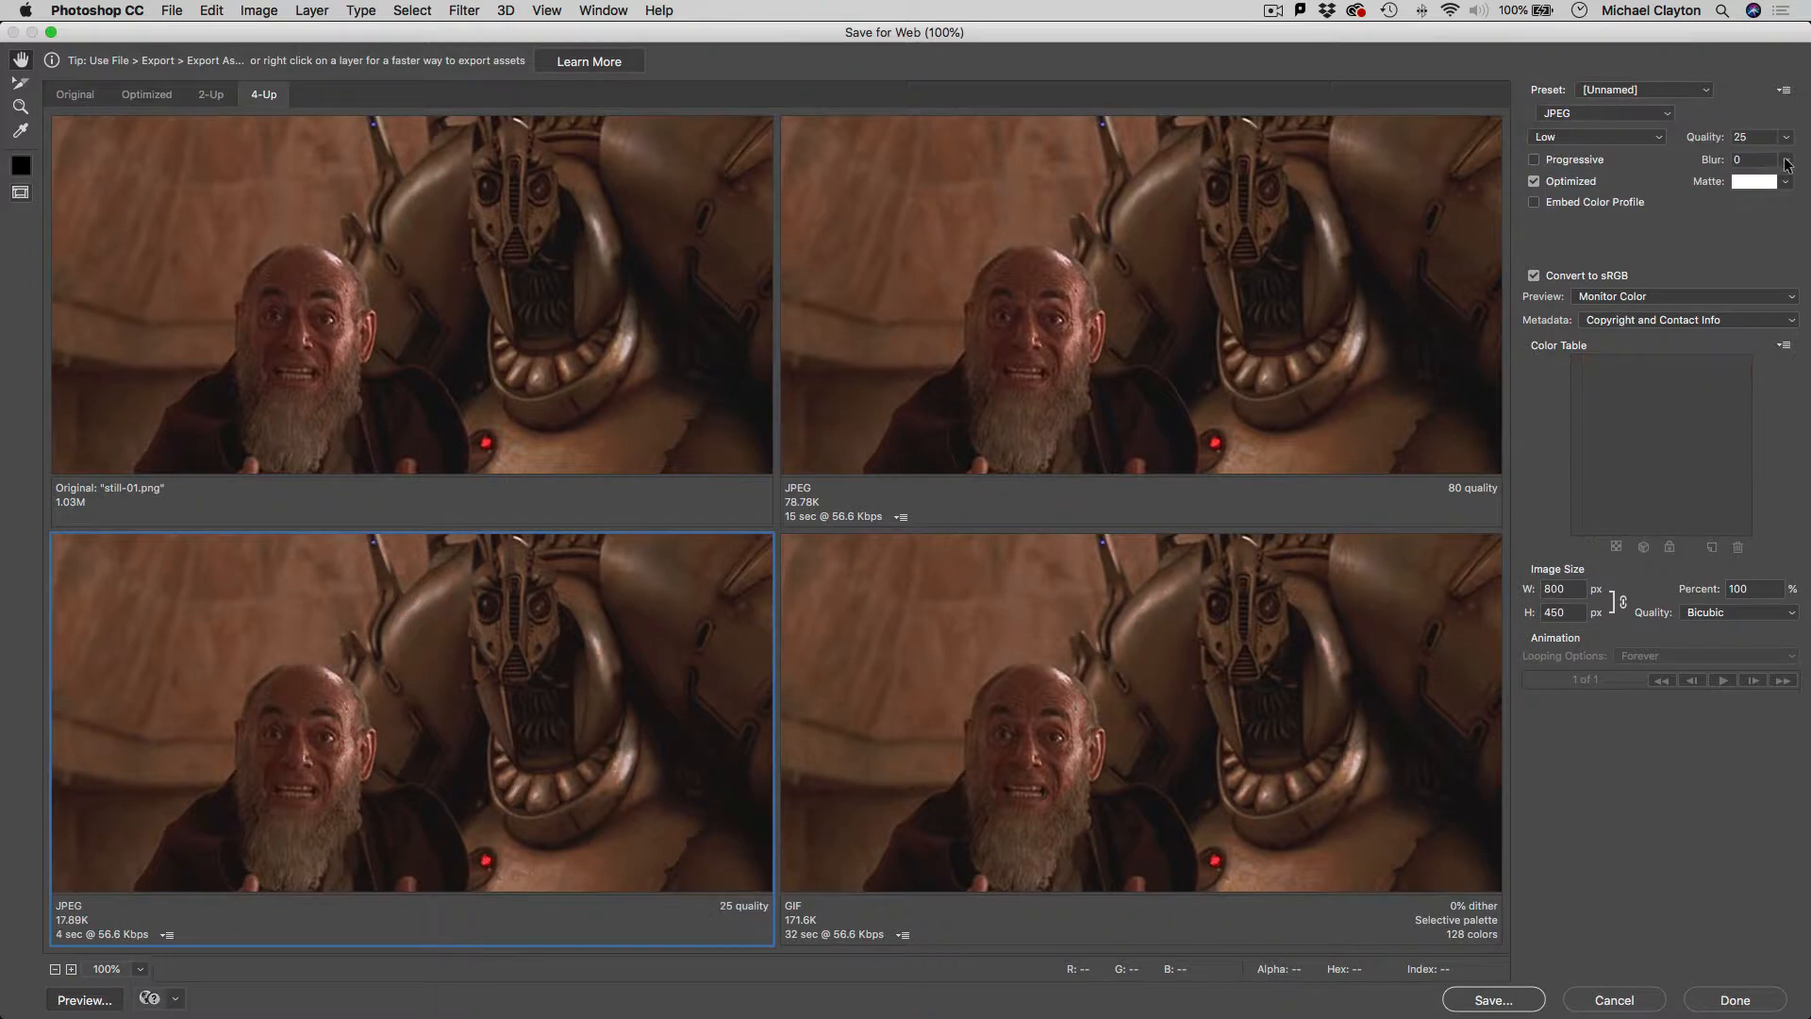
pyautogui.click(1788, 138)
pyautogui.click(1613, 137)
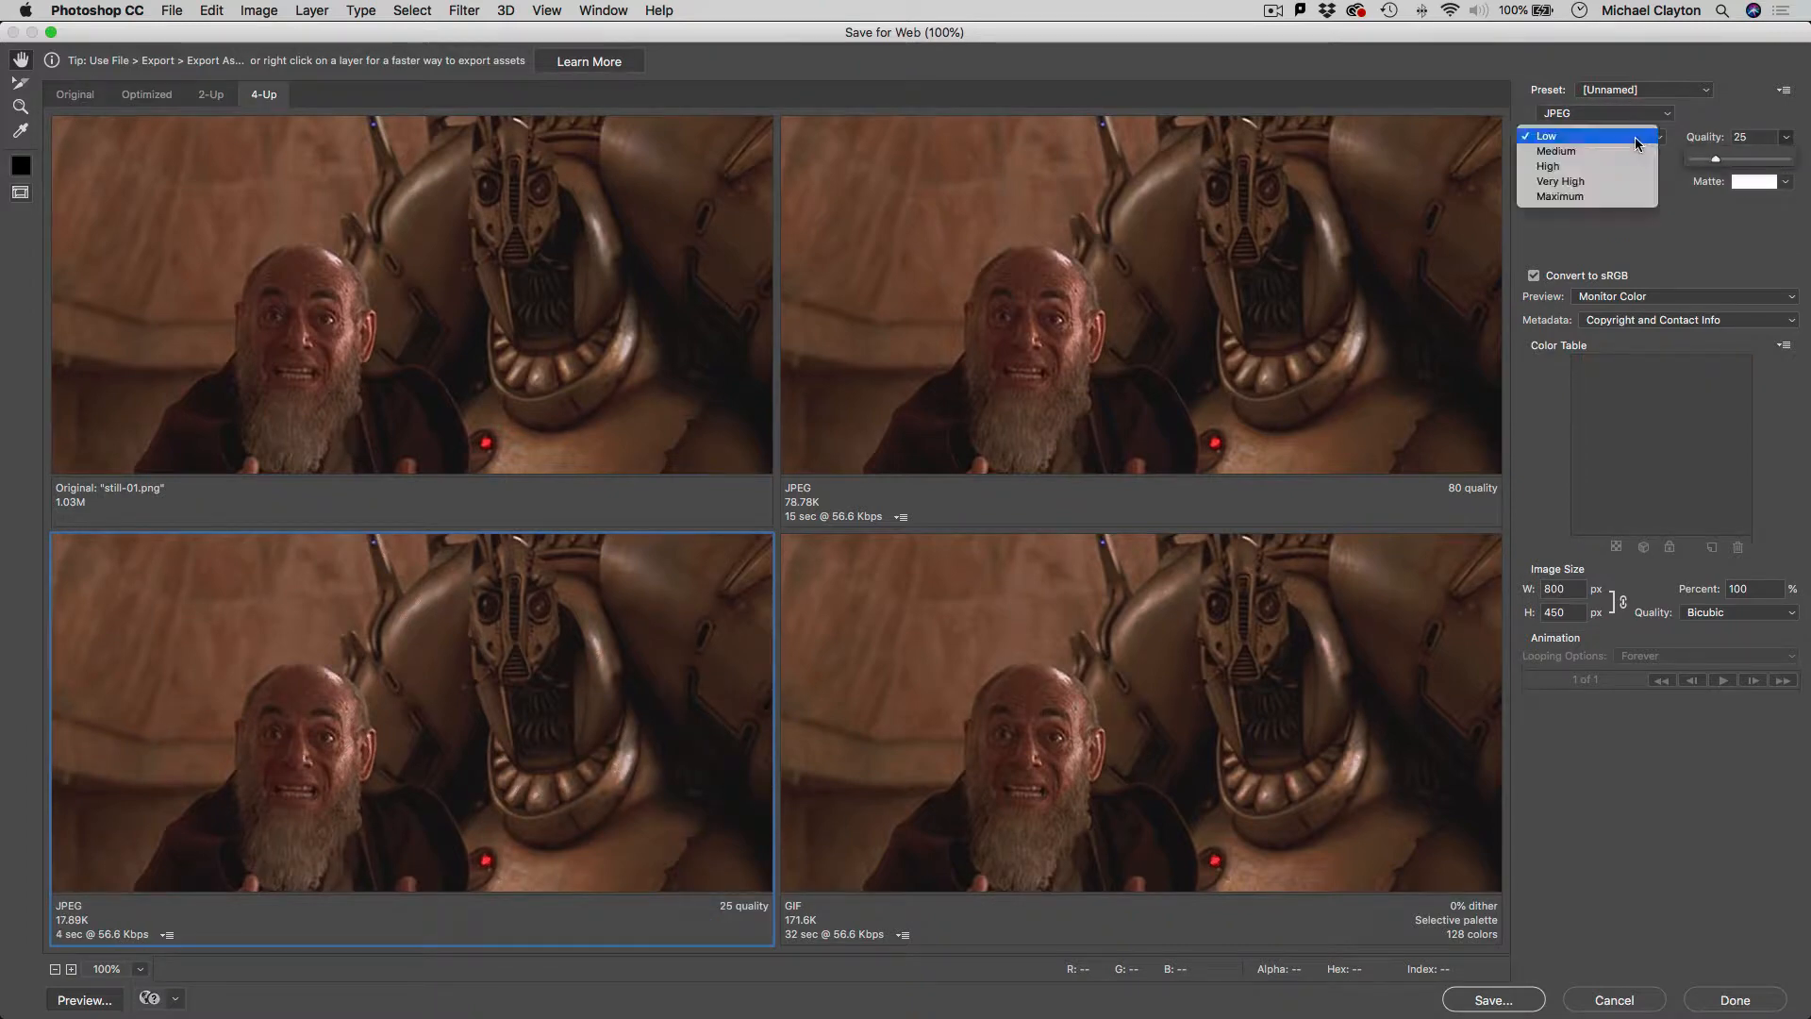
pyautogui.click(1627, 197)
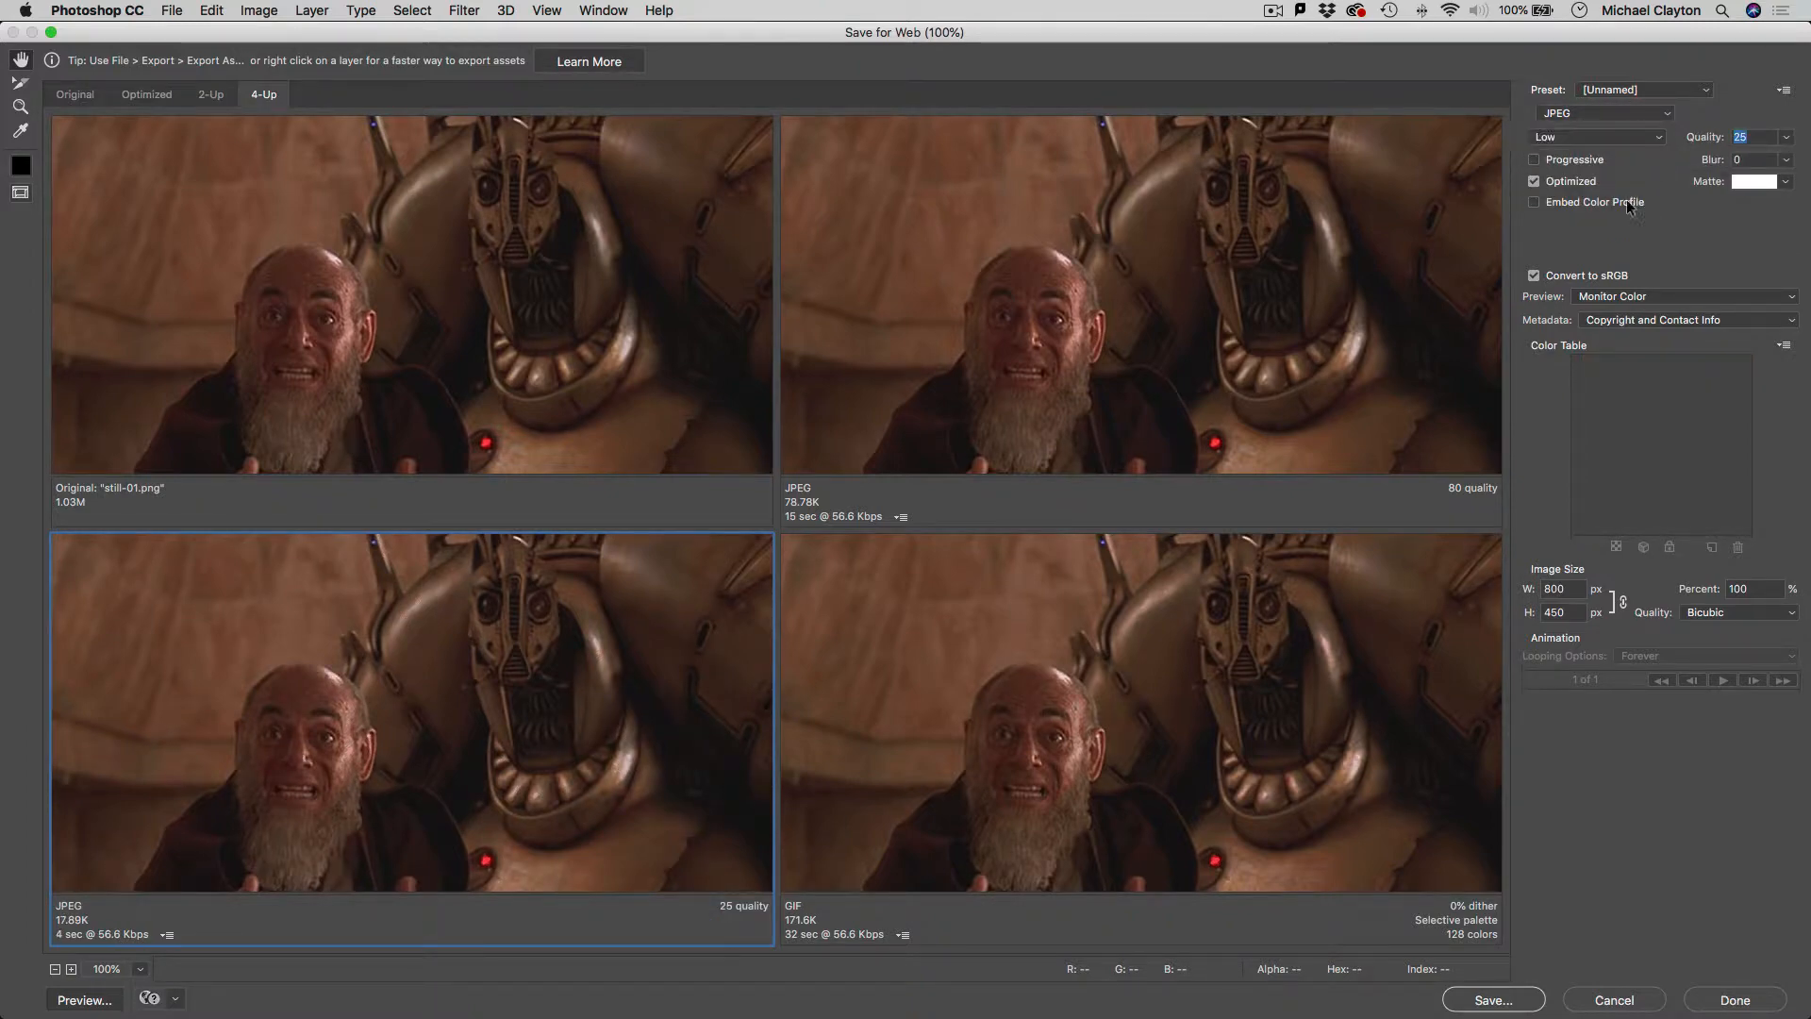
# - Switch the fourth preview from GIF to JPEG at High quality
pyautogui.click(1213, 637)
pyautogui.click(1604, 113)
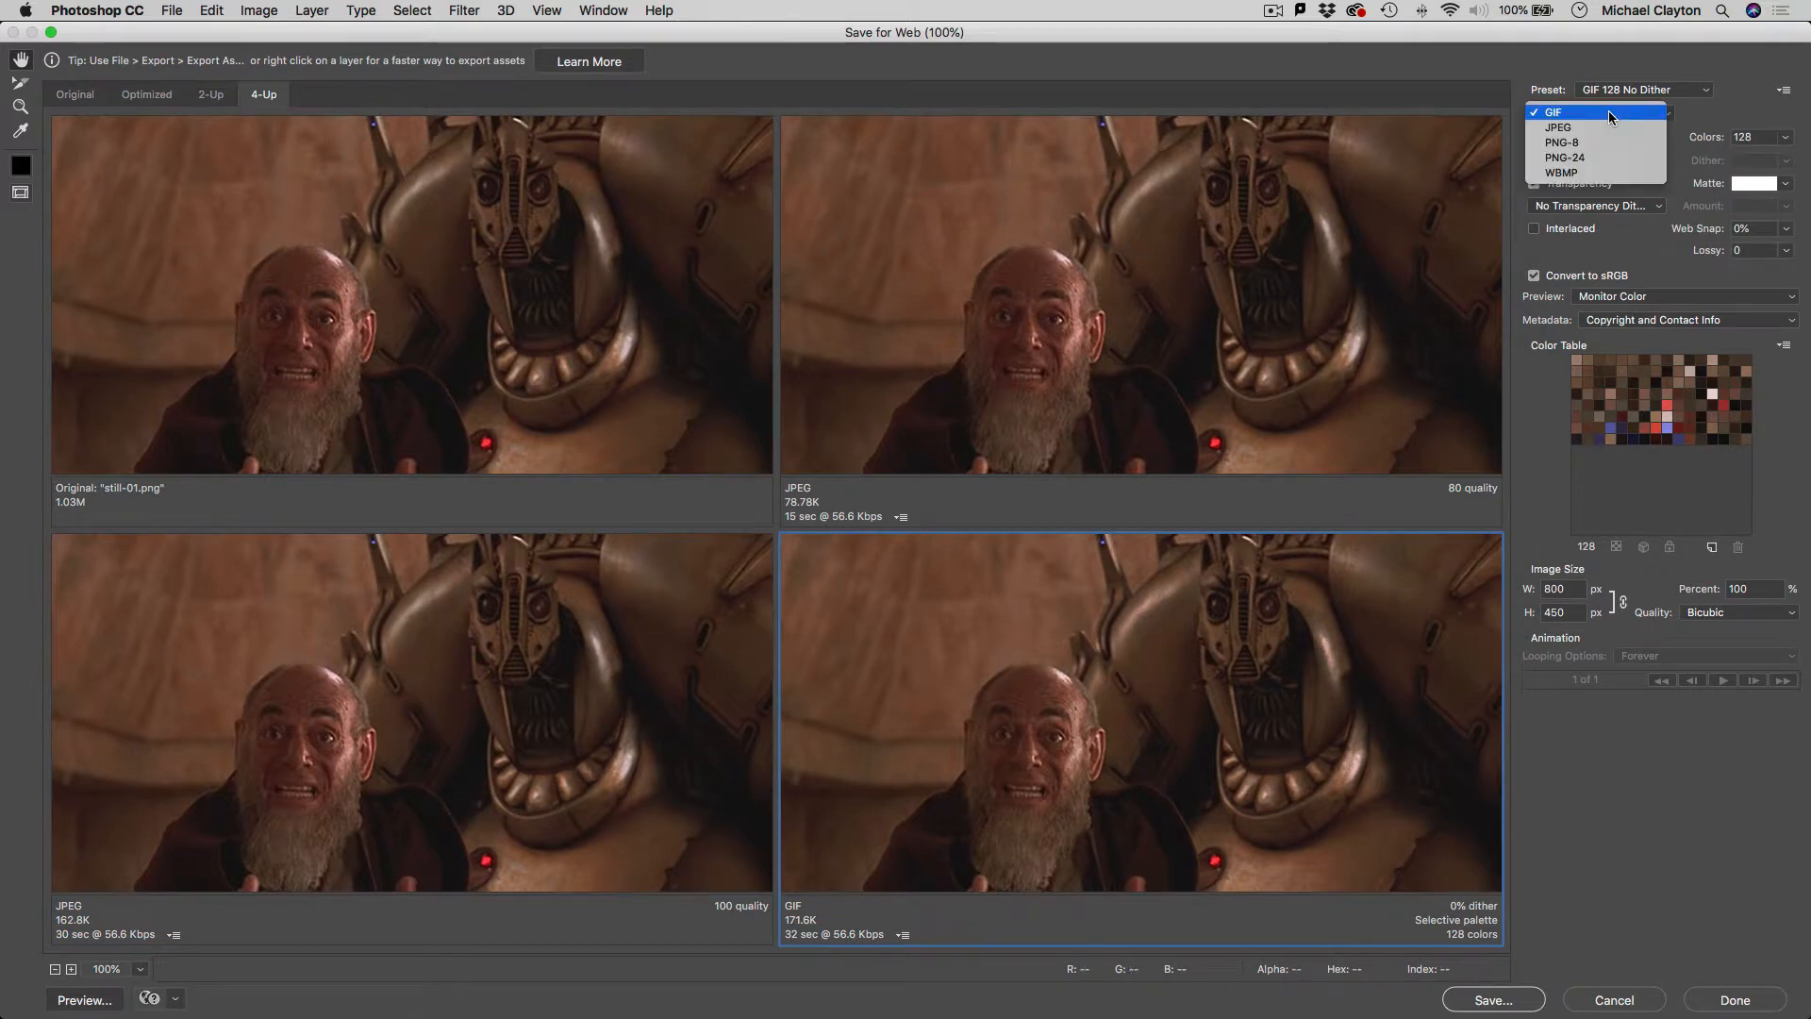
pyautogui.click(1566, 130)
pyautogui.click(1604, 137)
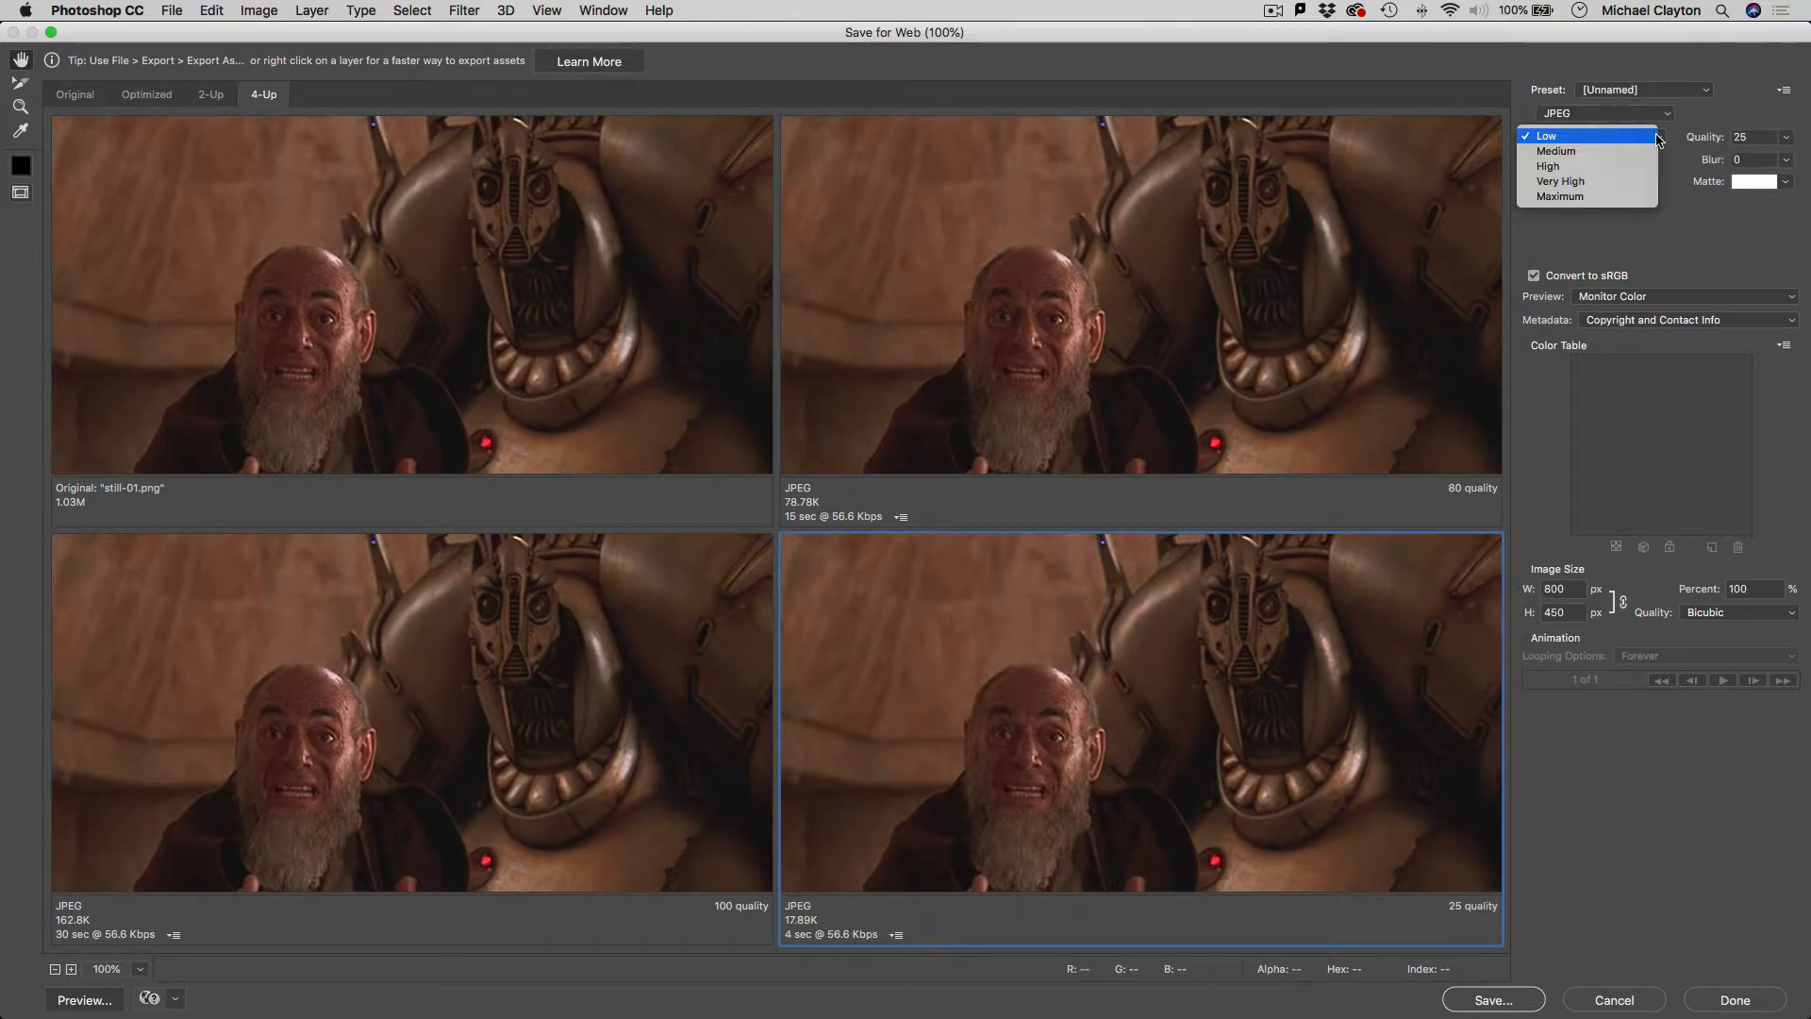
pyautogui.click(1604, 166)
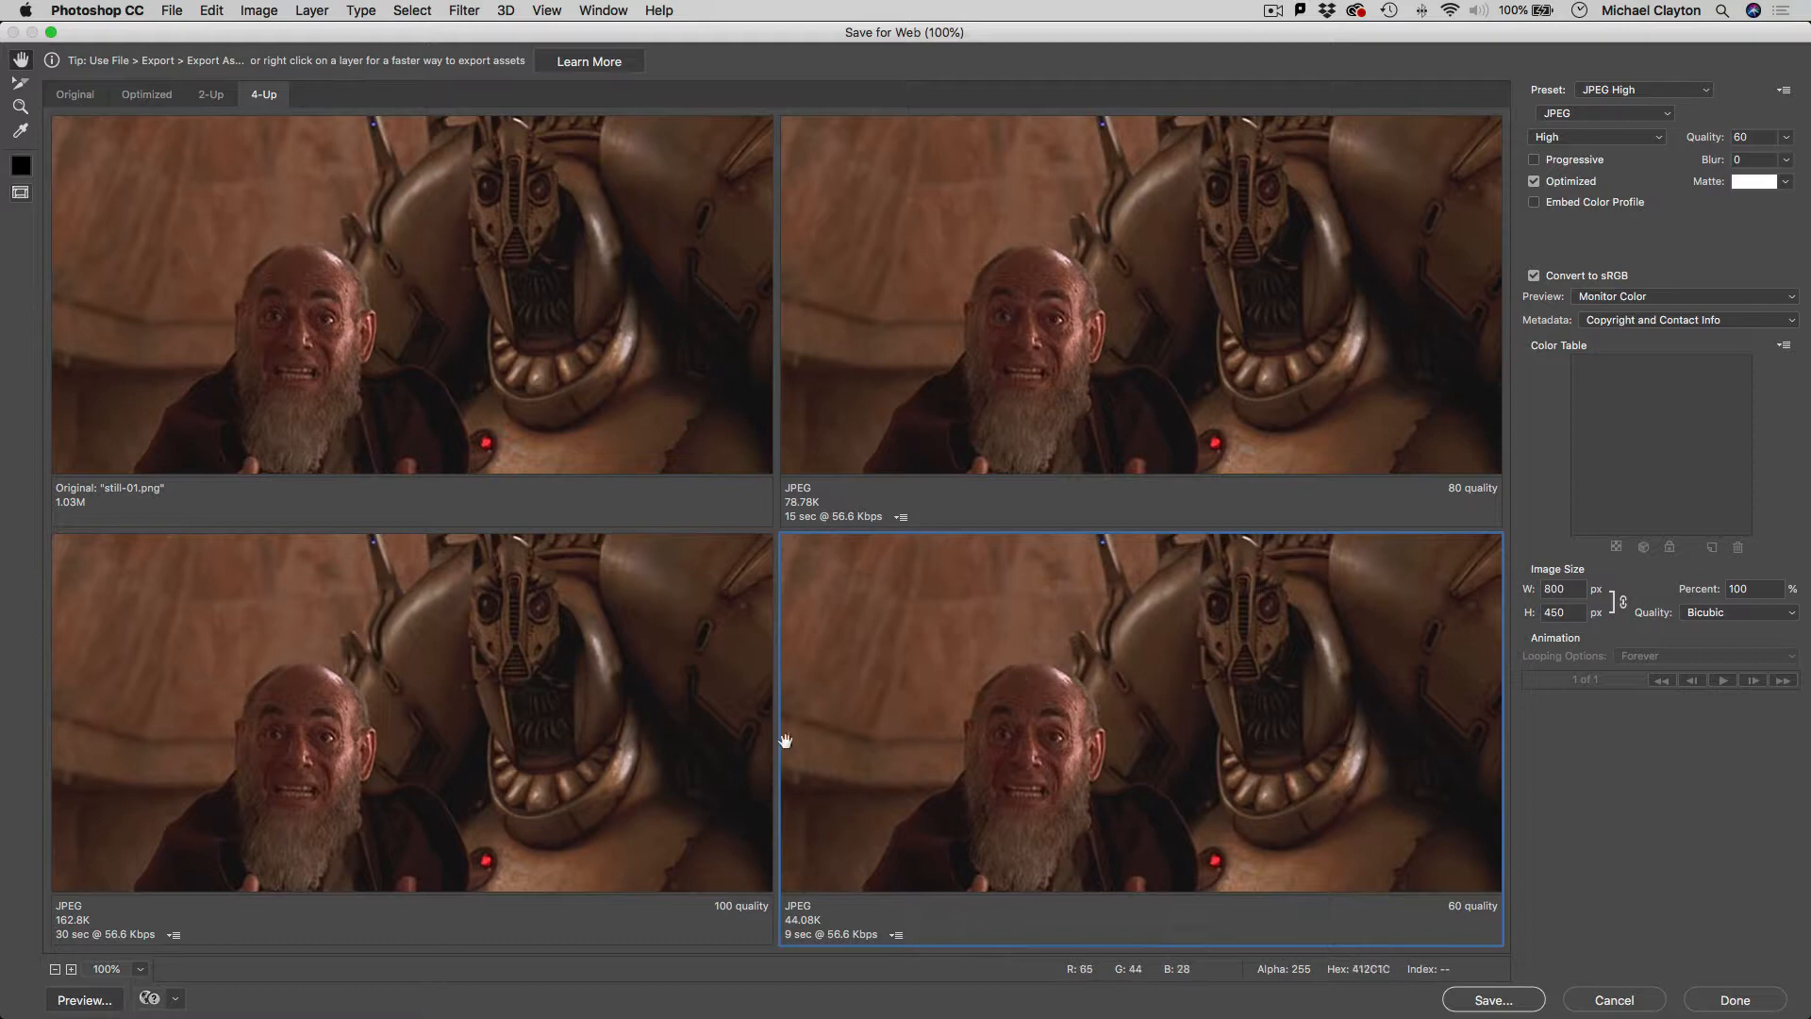
# - Start saving the Very High quality JPEG version of still-01 and choose the large folder inside images/gallery as its destination
pyautogui.click(971, 386)
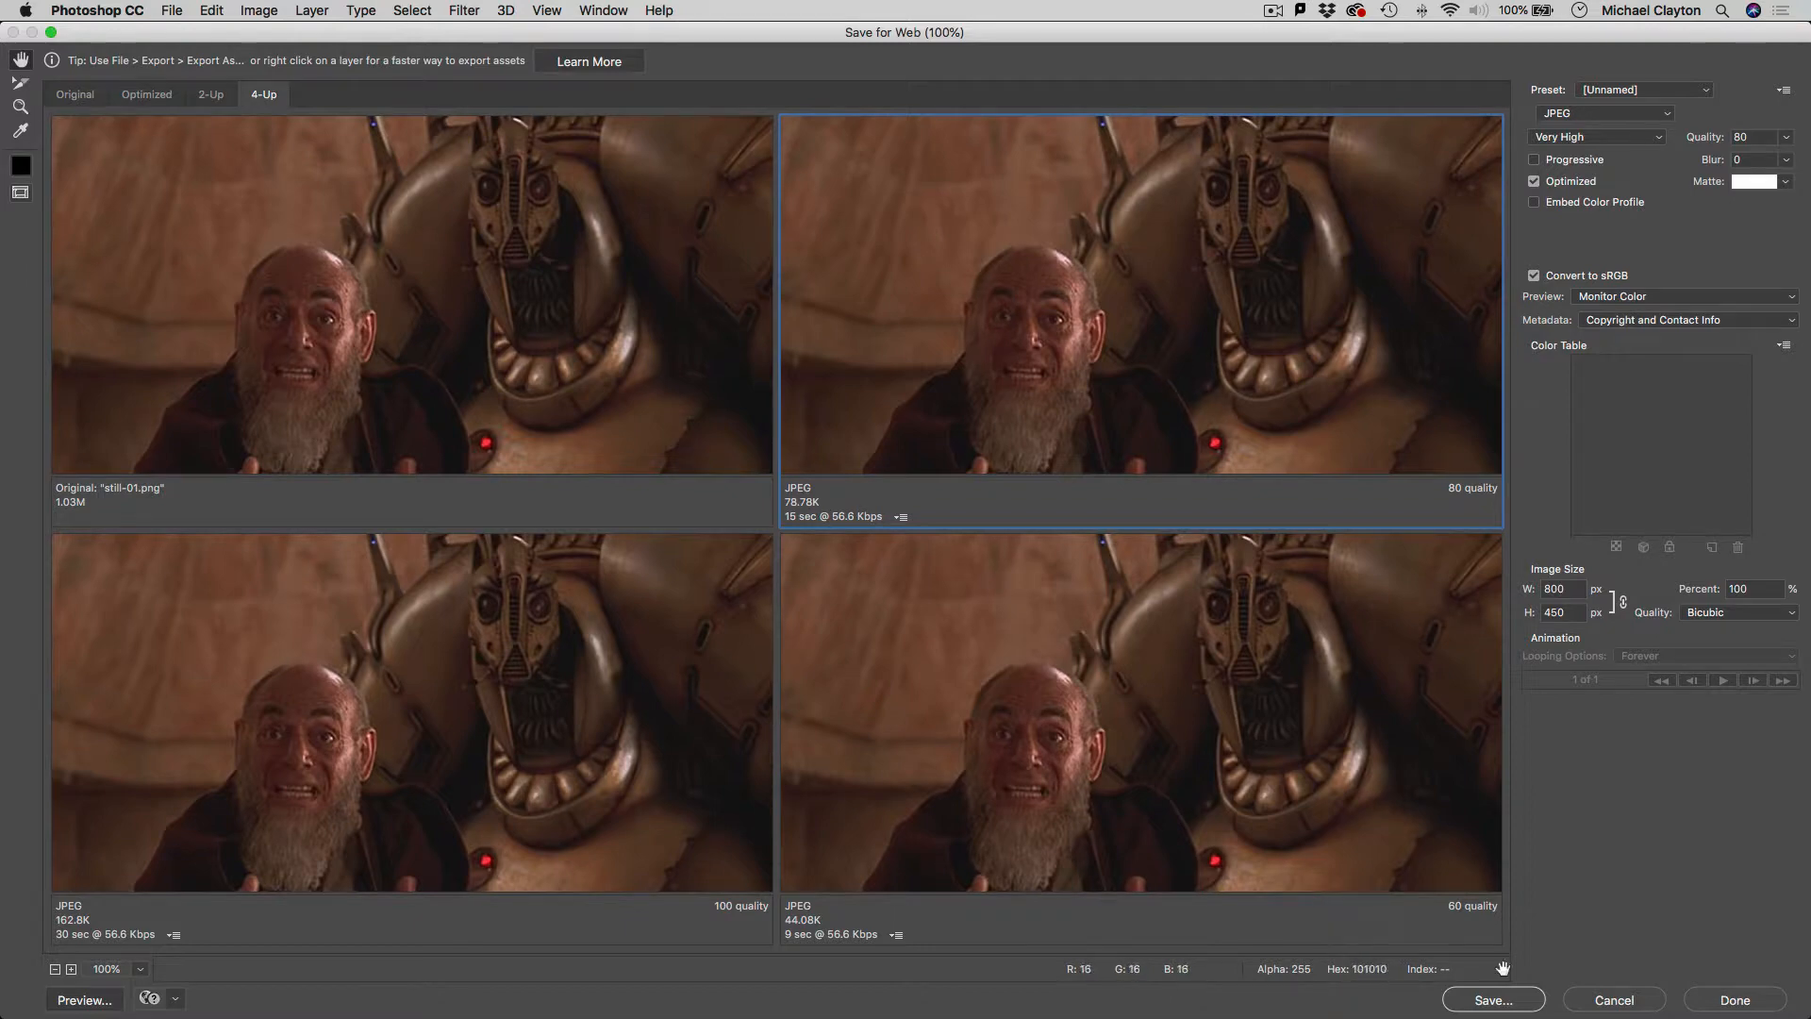
pyautogui.click(1500, 1000)
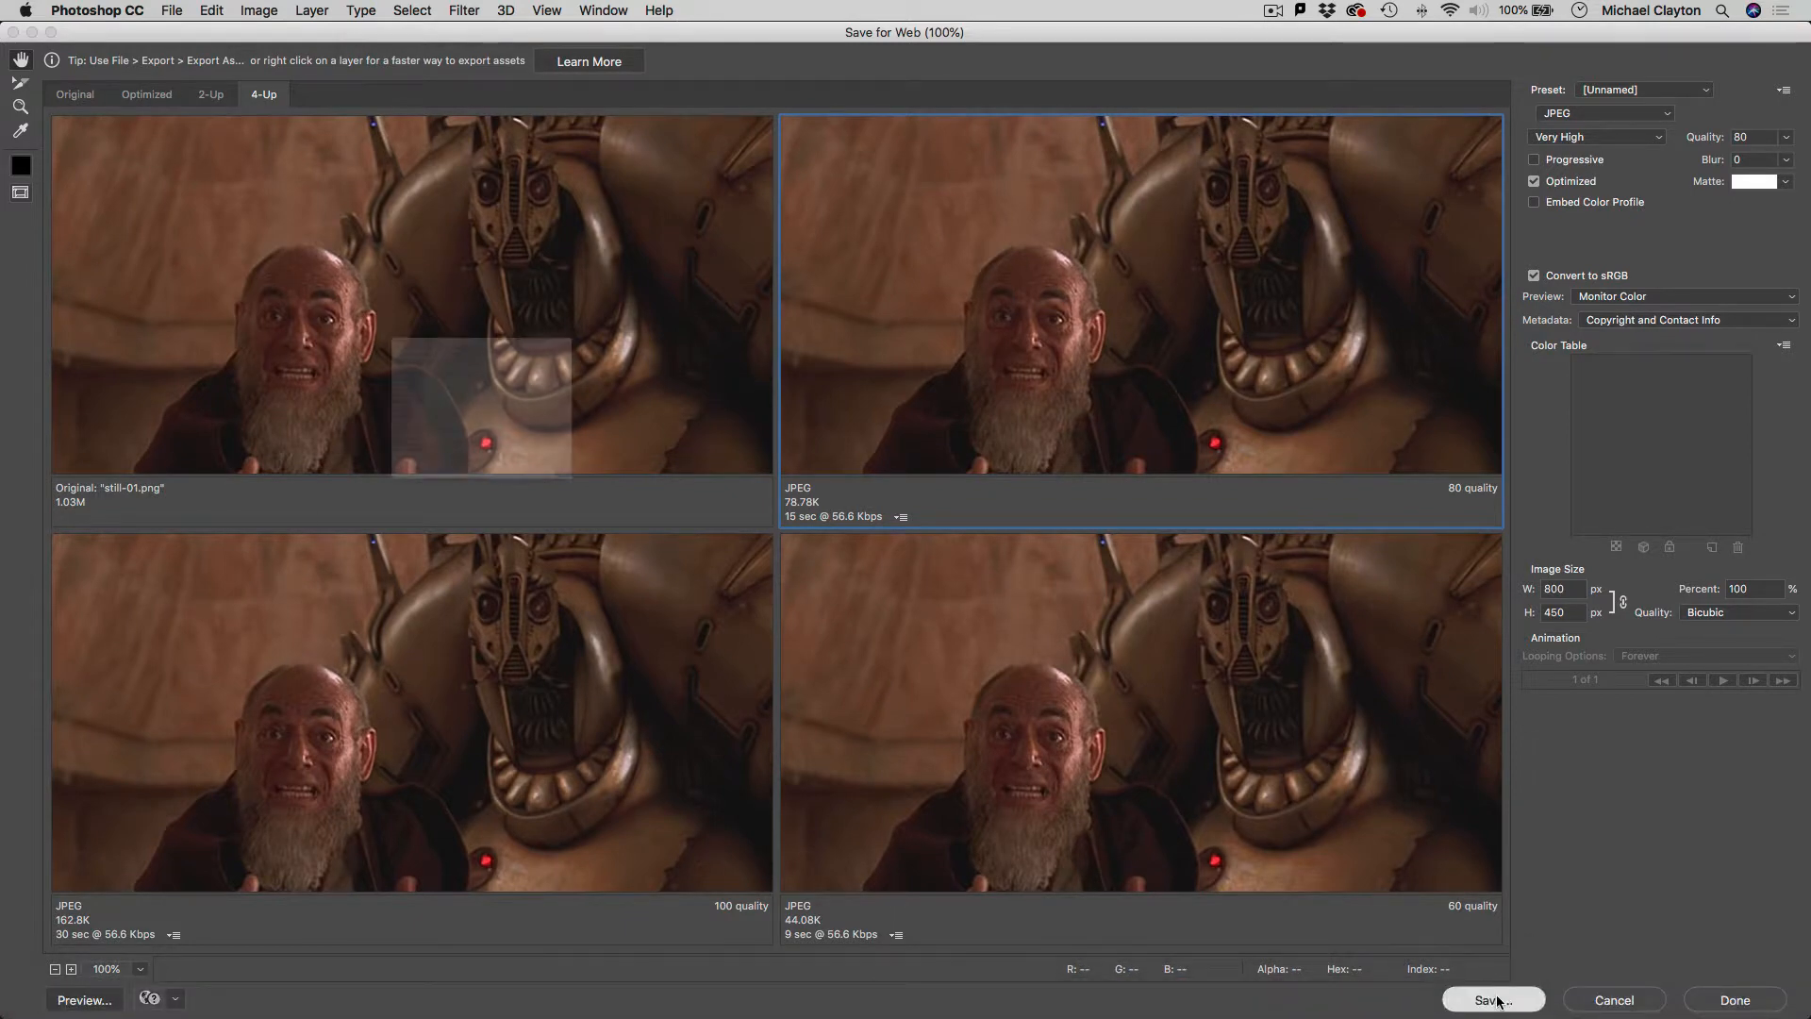
pyautogui.click(509, 196)
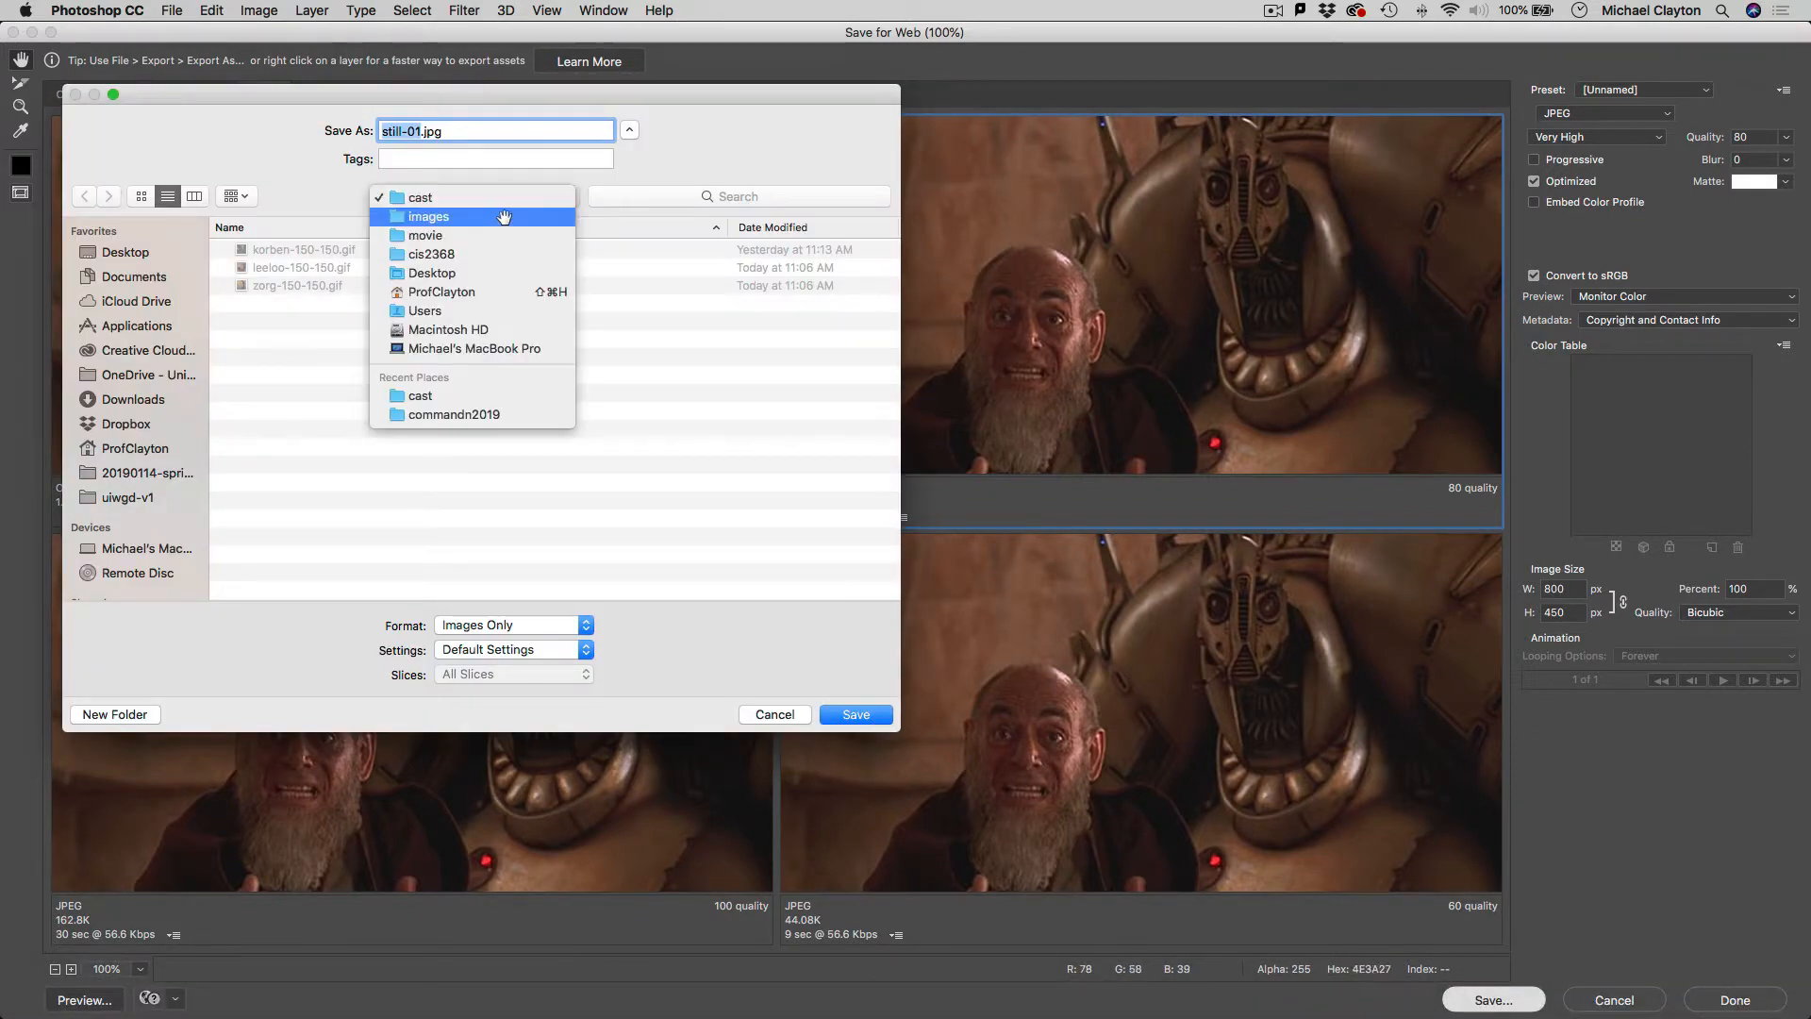
pyautogui.click(497, 237)
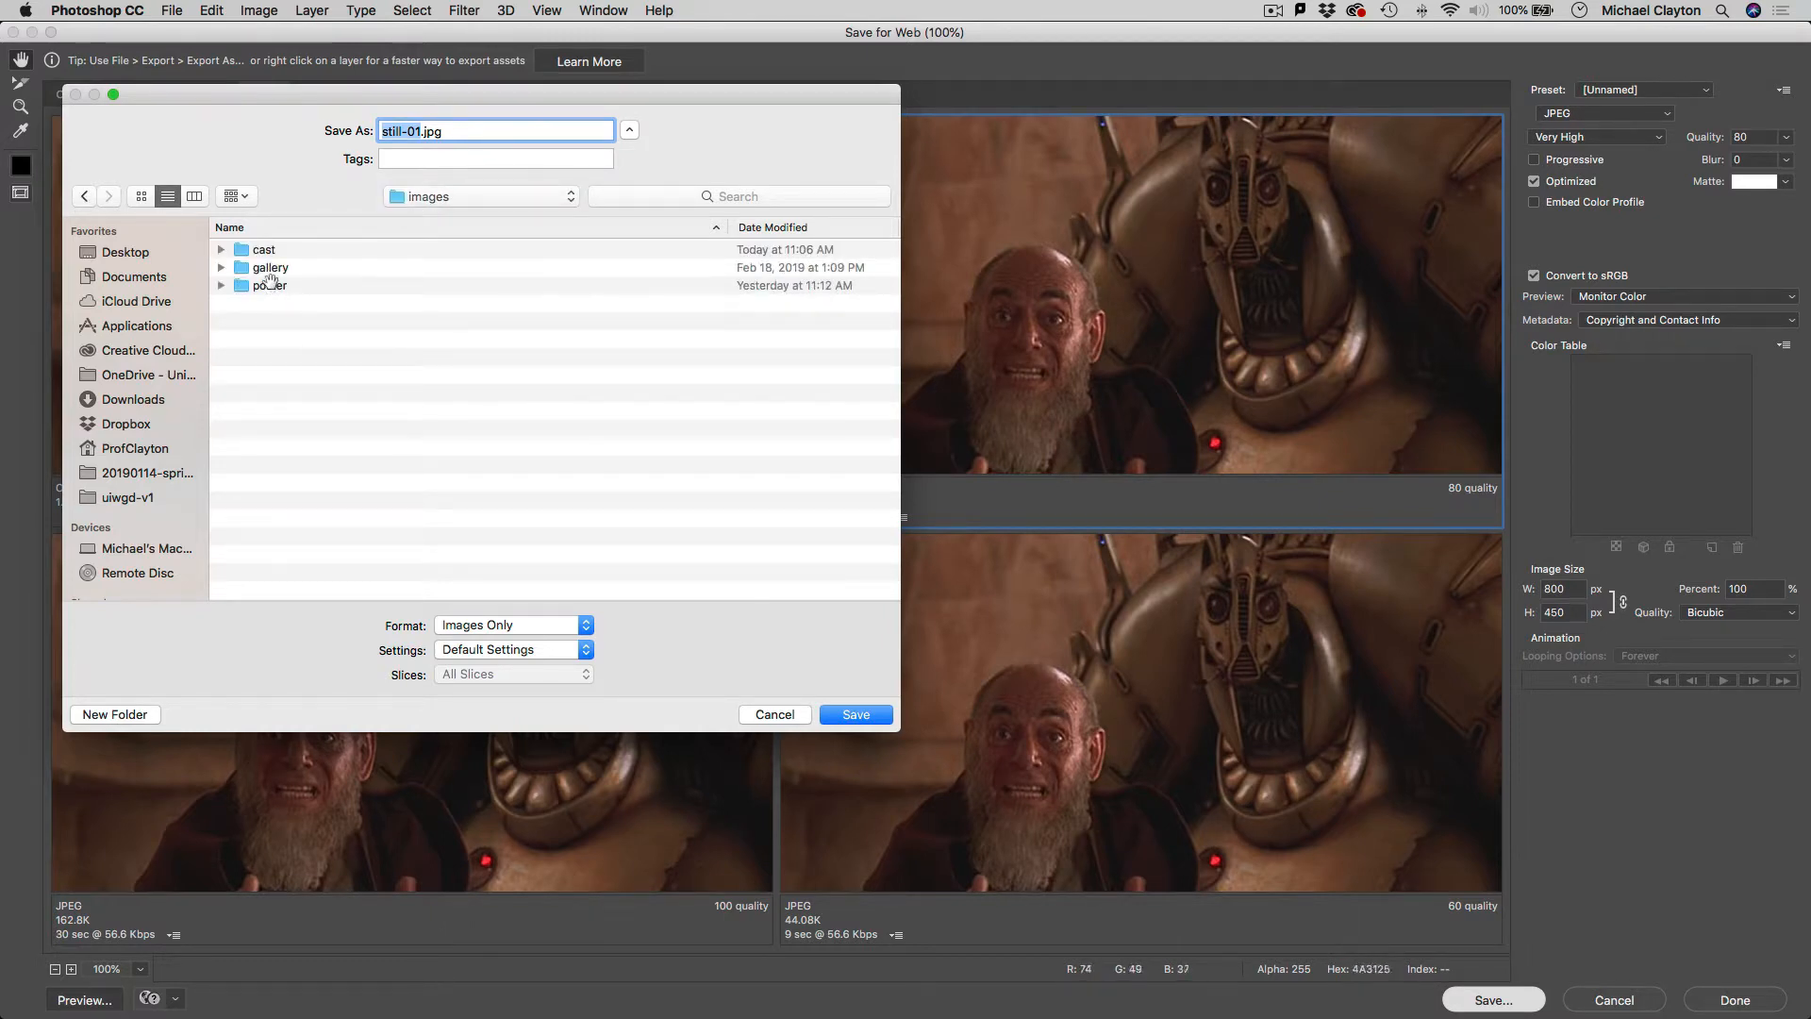
pyautogui.click(270, 269)
pyautogui.doubleClick(269, 269)
pyautogui.doubleClick(267, 250)
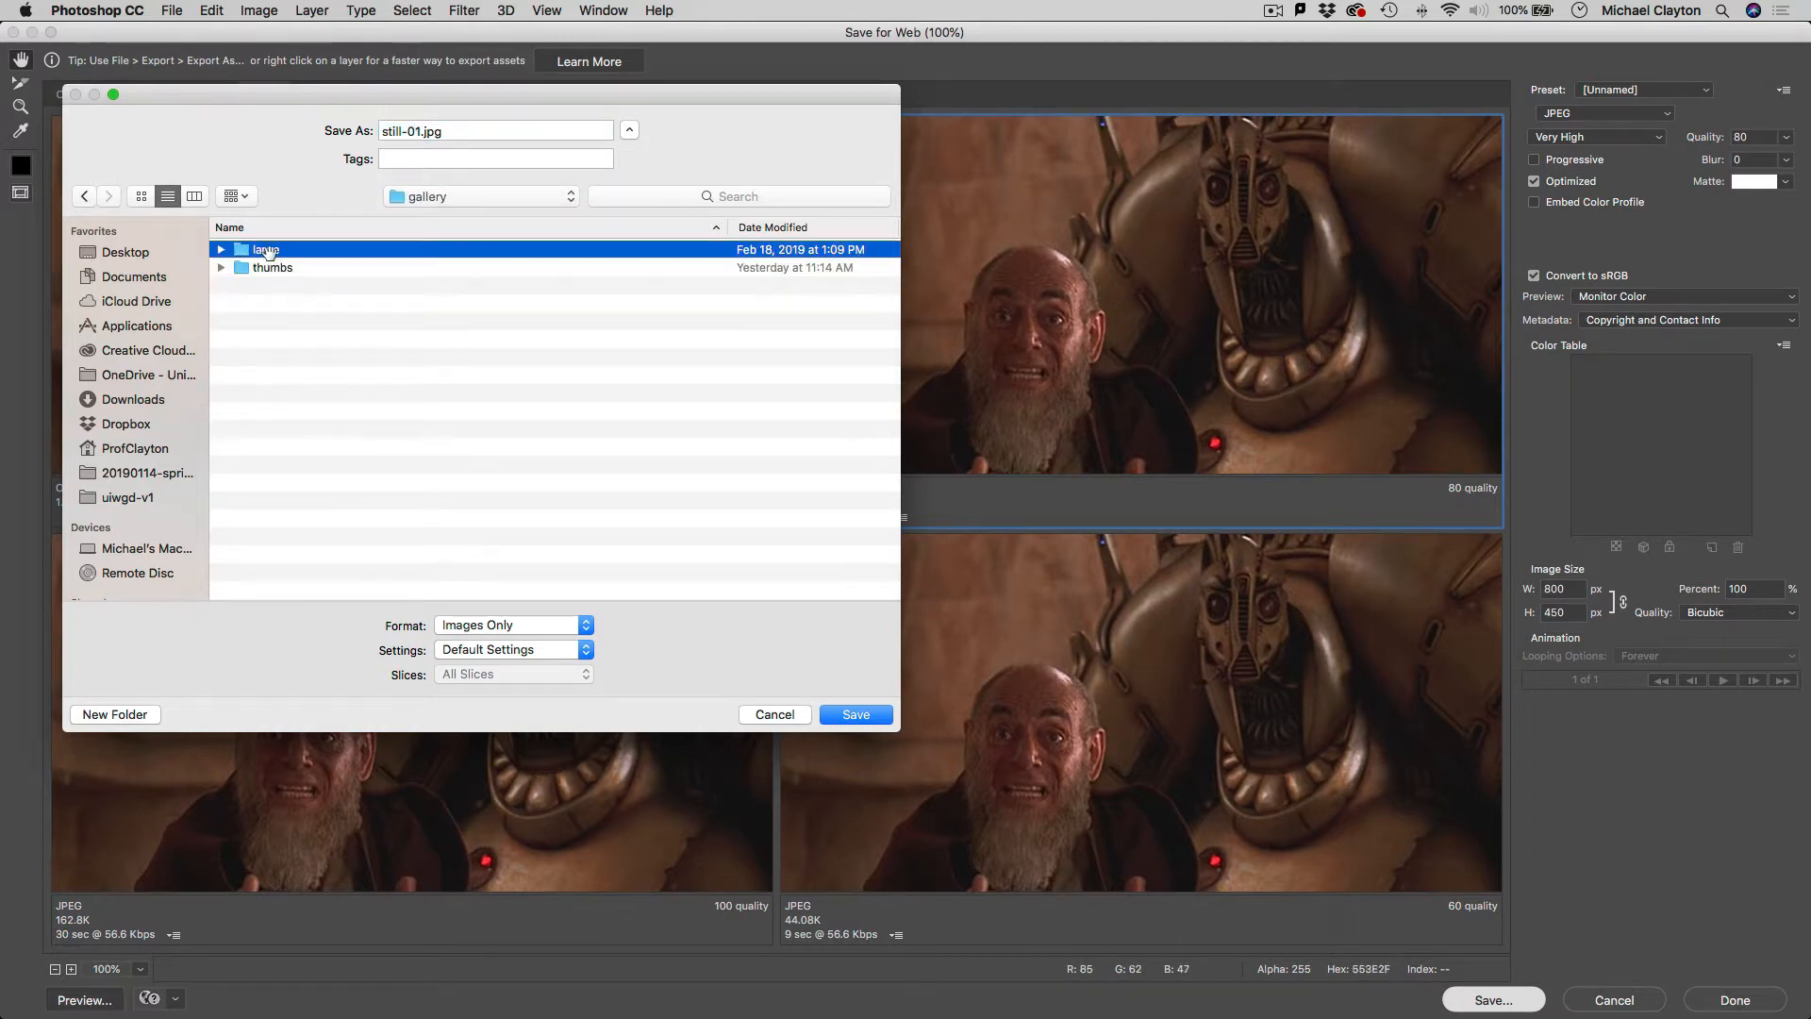
# - Name the optimized image still-01-800-450.jpg and save it
pyautogui.click(414, 131)
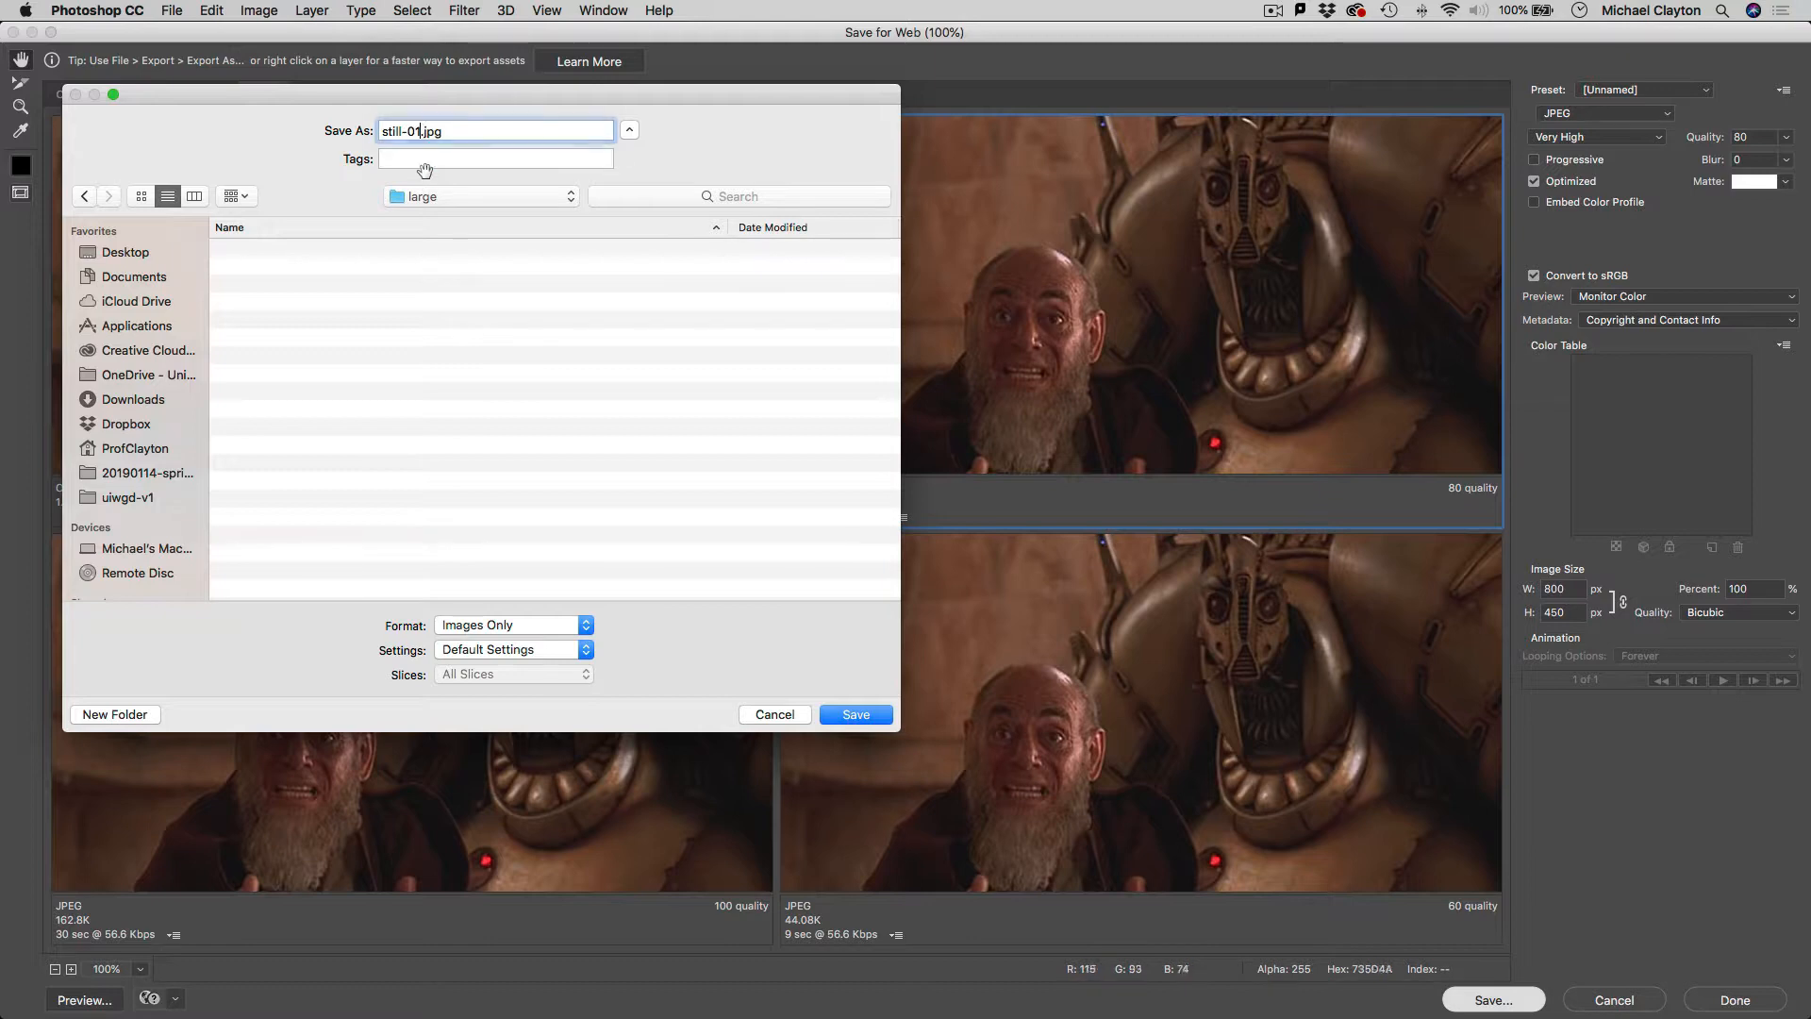
pyautogui.write('-80')
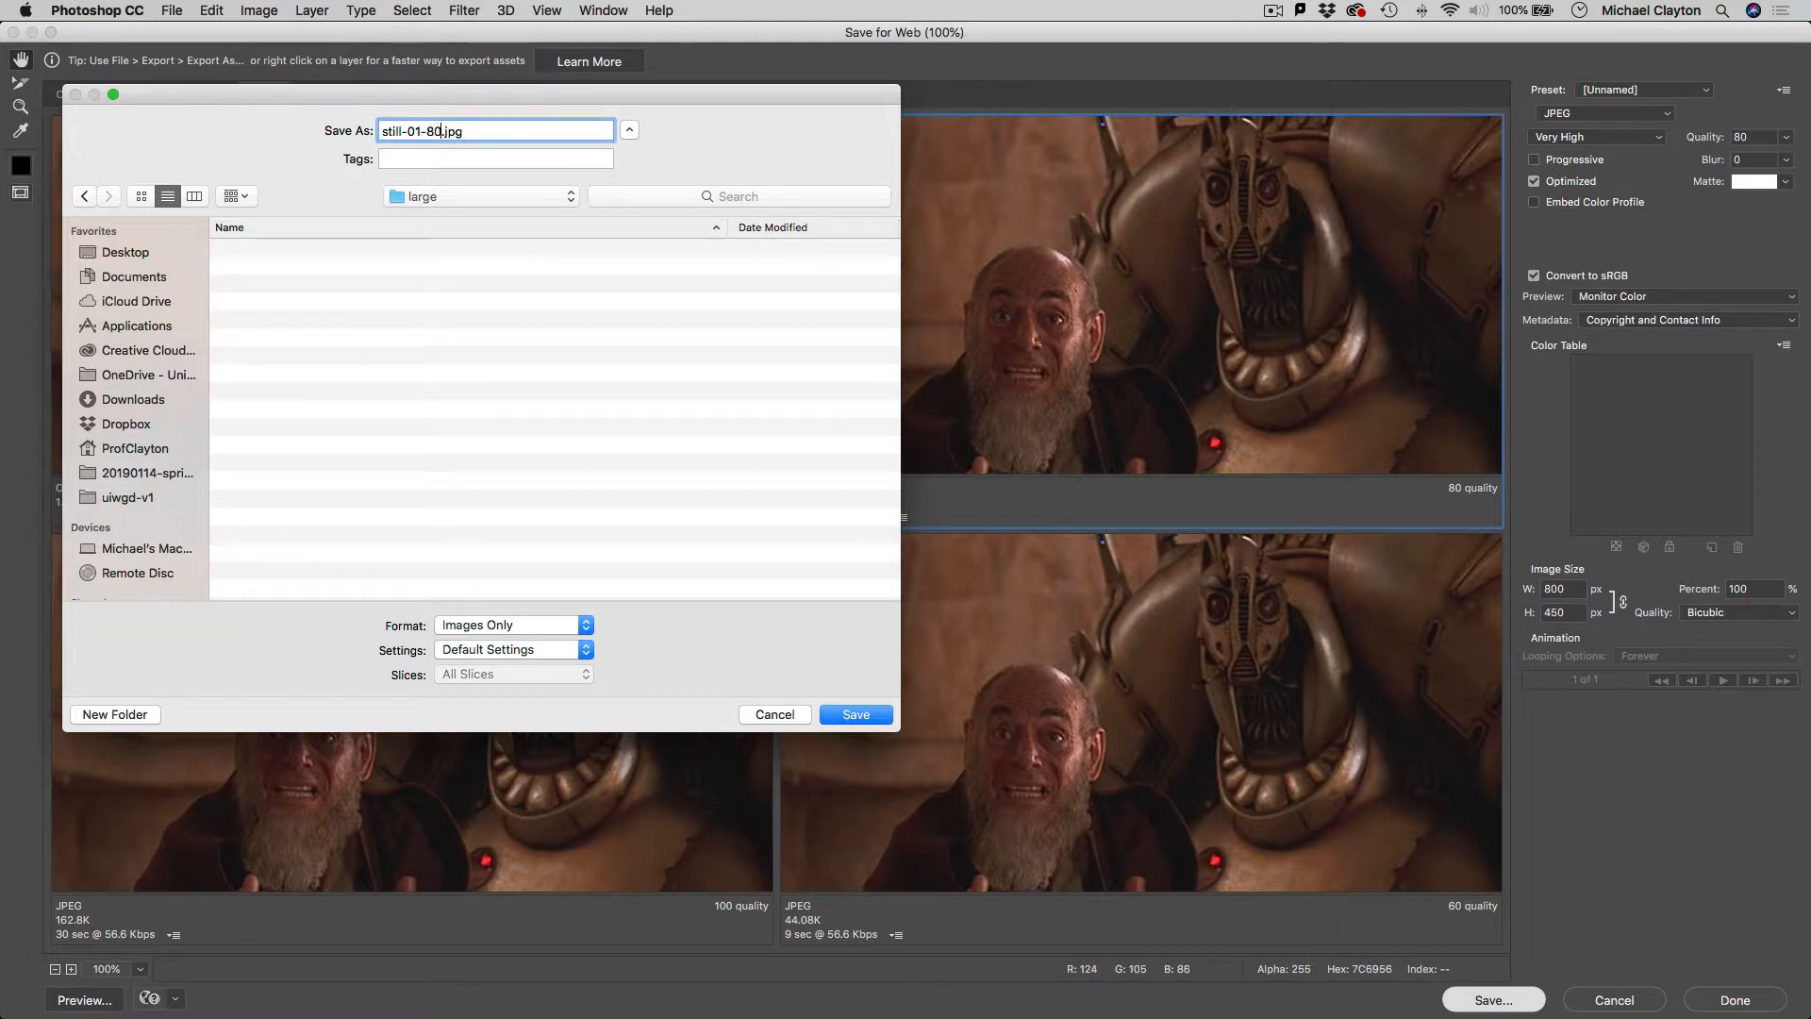
pyautogui.write('0-450')
pyautogui.click(856, 714)
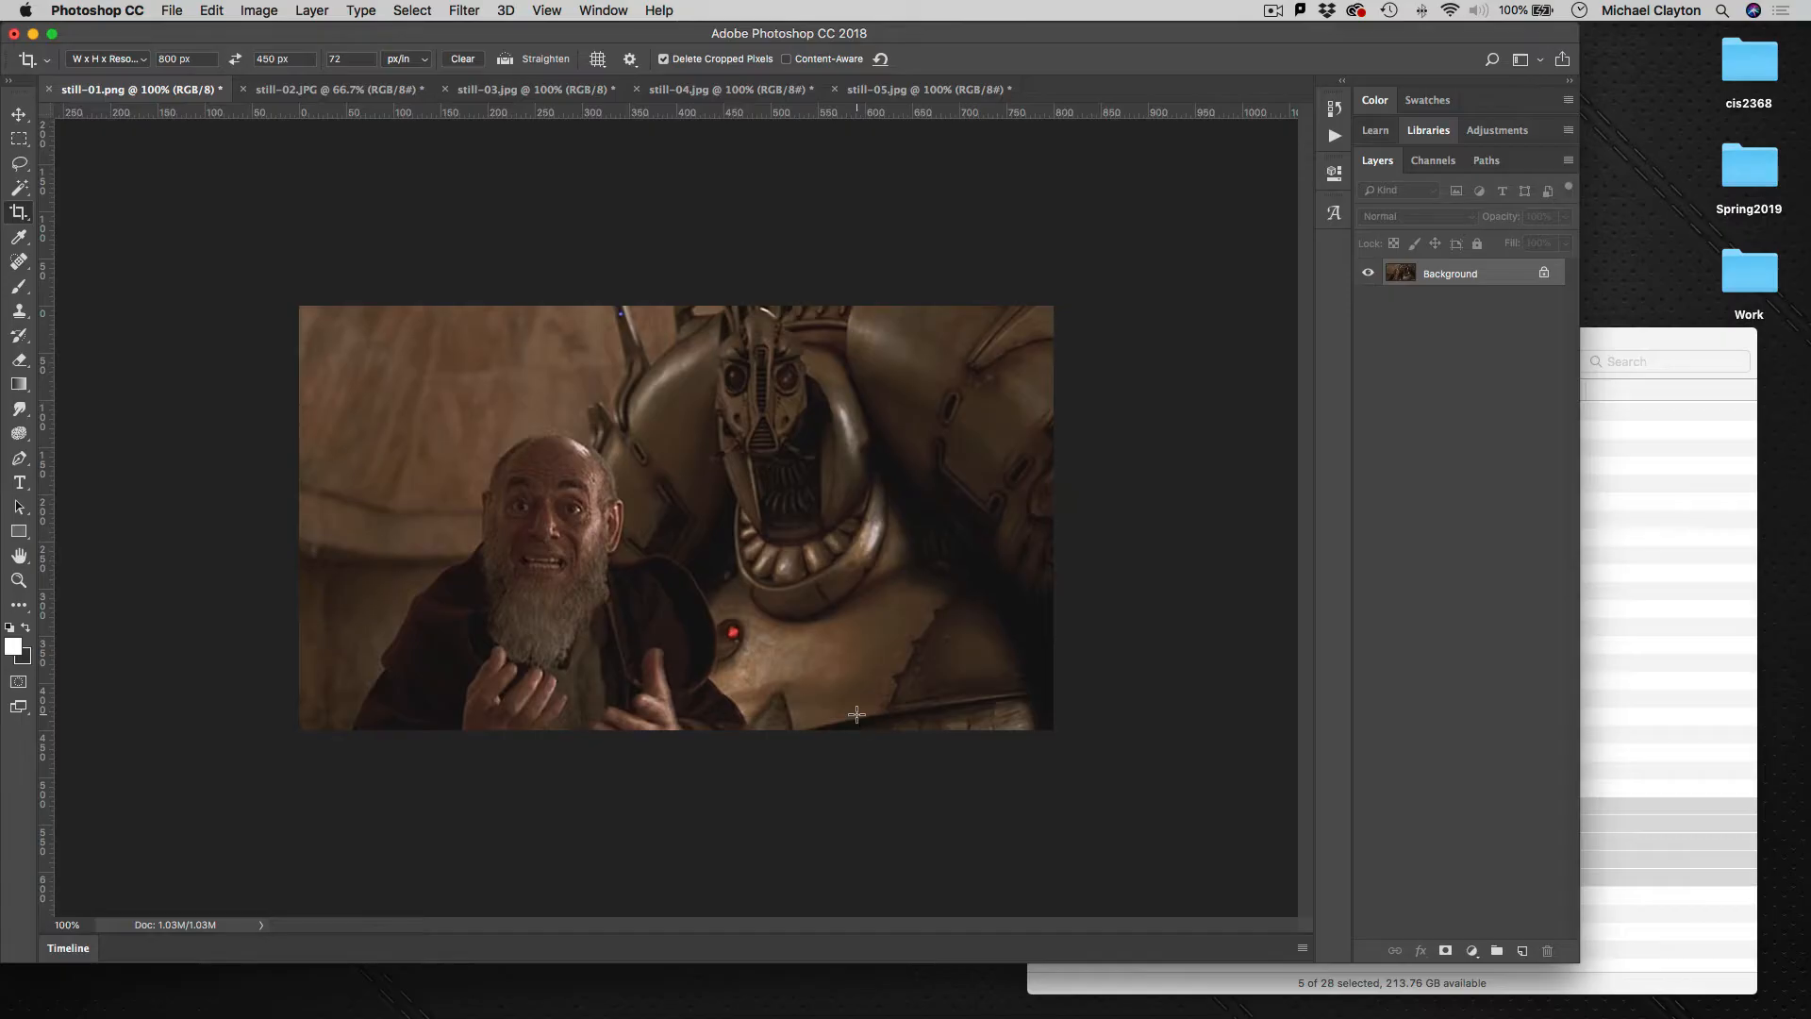
# - Export still-02.JPG through Save for Web as a Very High quality JPEG named still-02-800-450.jpg in the large folder
pyautogui.click(345, 91)
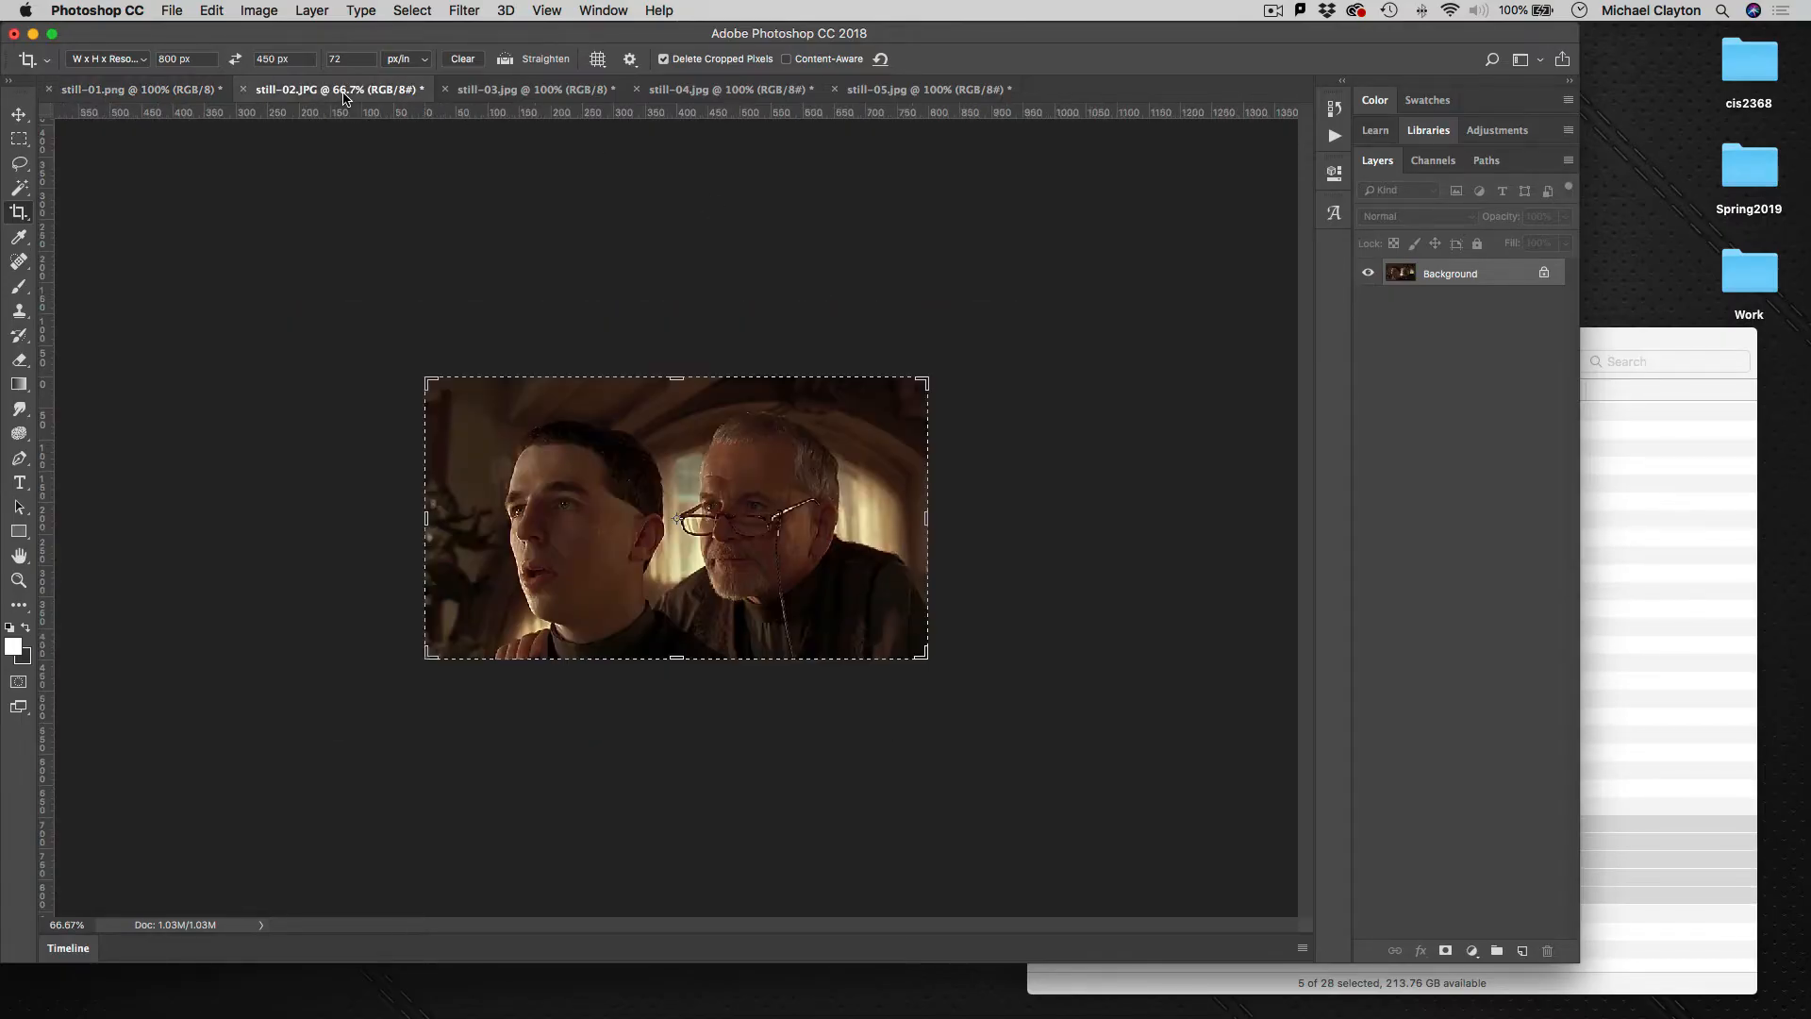
pyautogui.click(171, 11)
pyautogui.moveTo(240, 260)
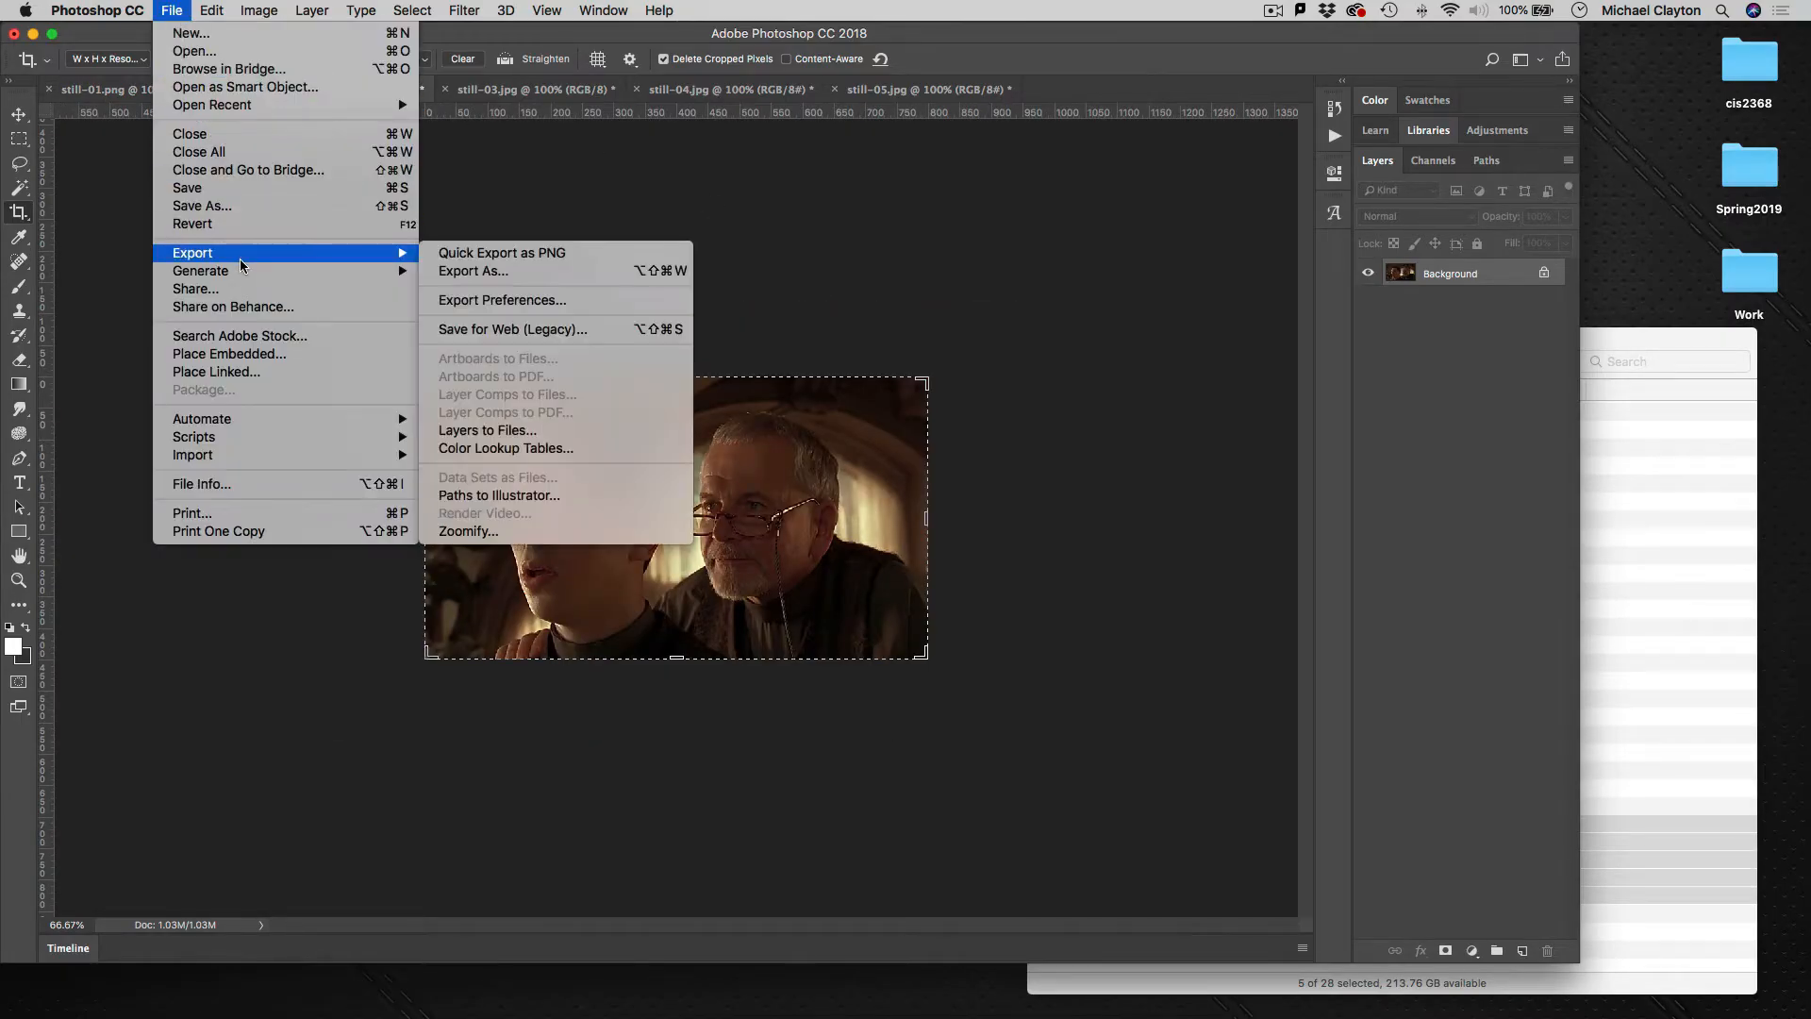
pyautogui.click(515, 328)
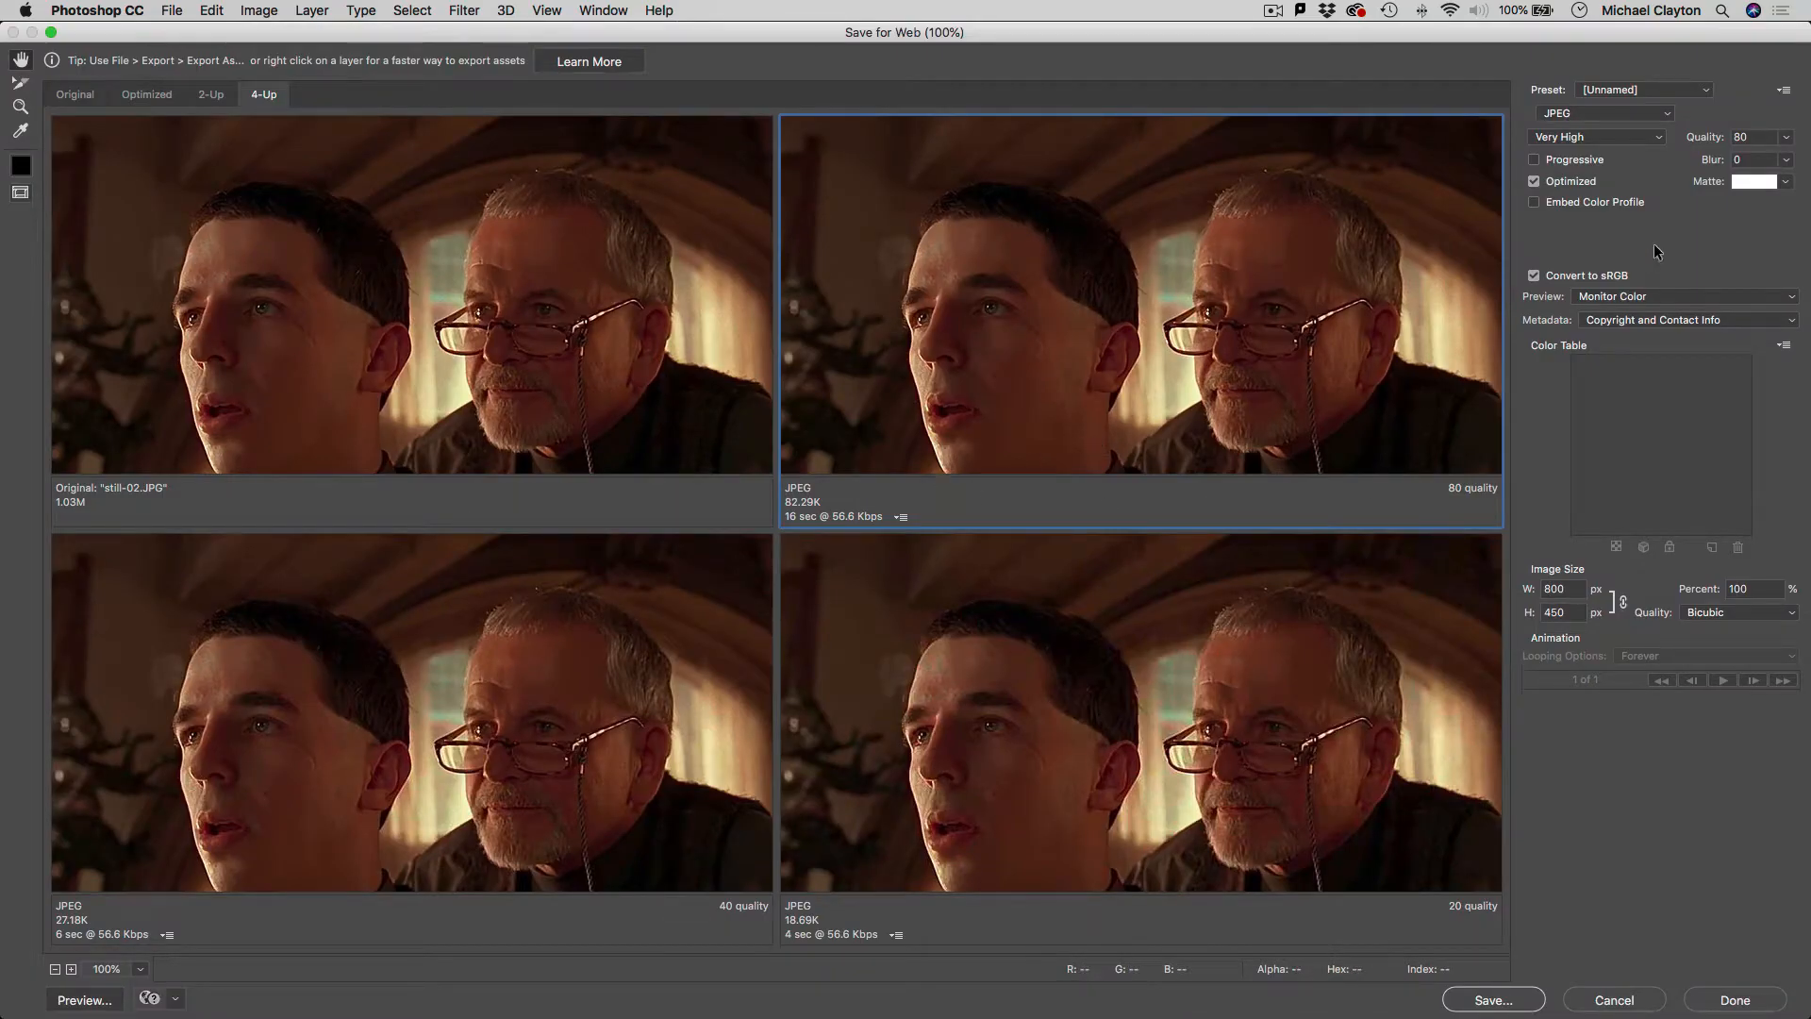
pyautogui.click(1514, 1000)
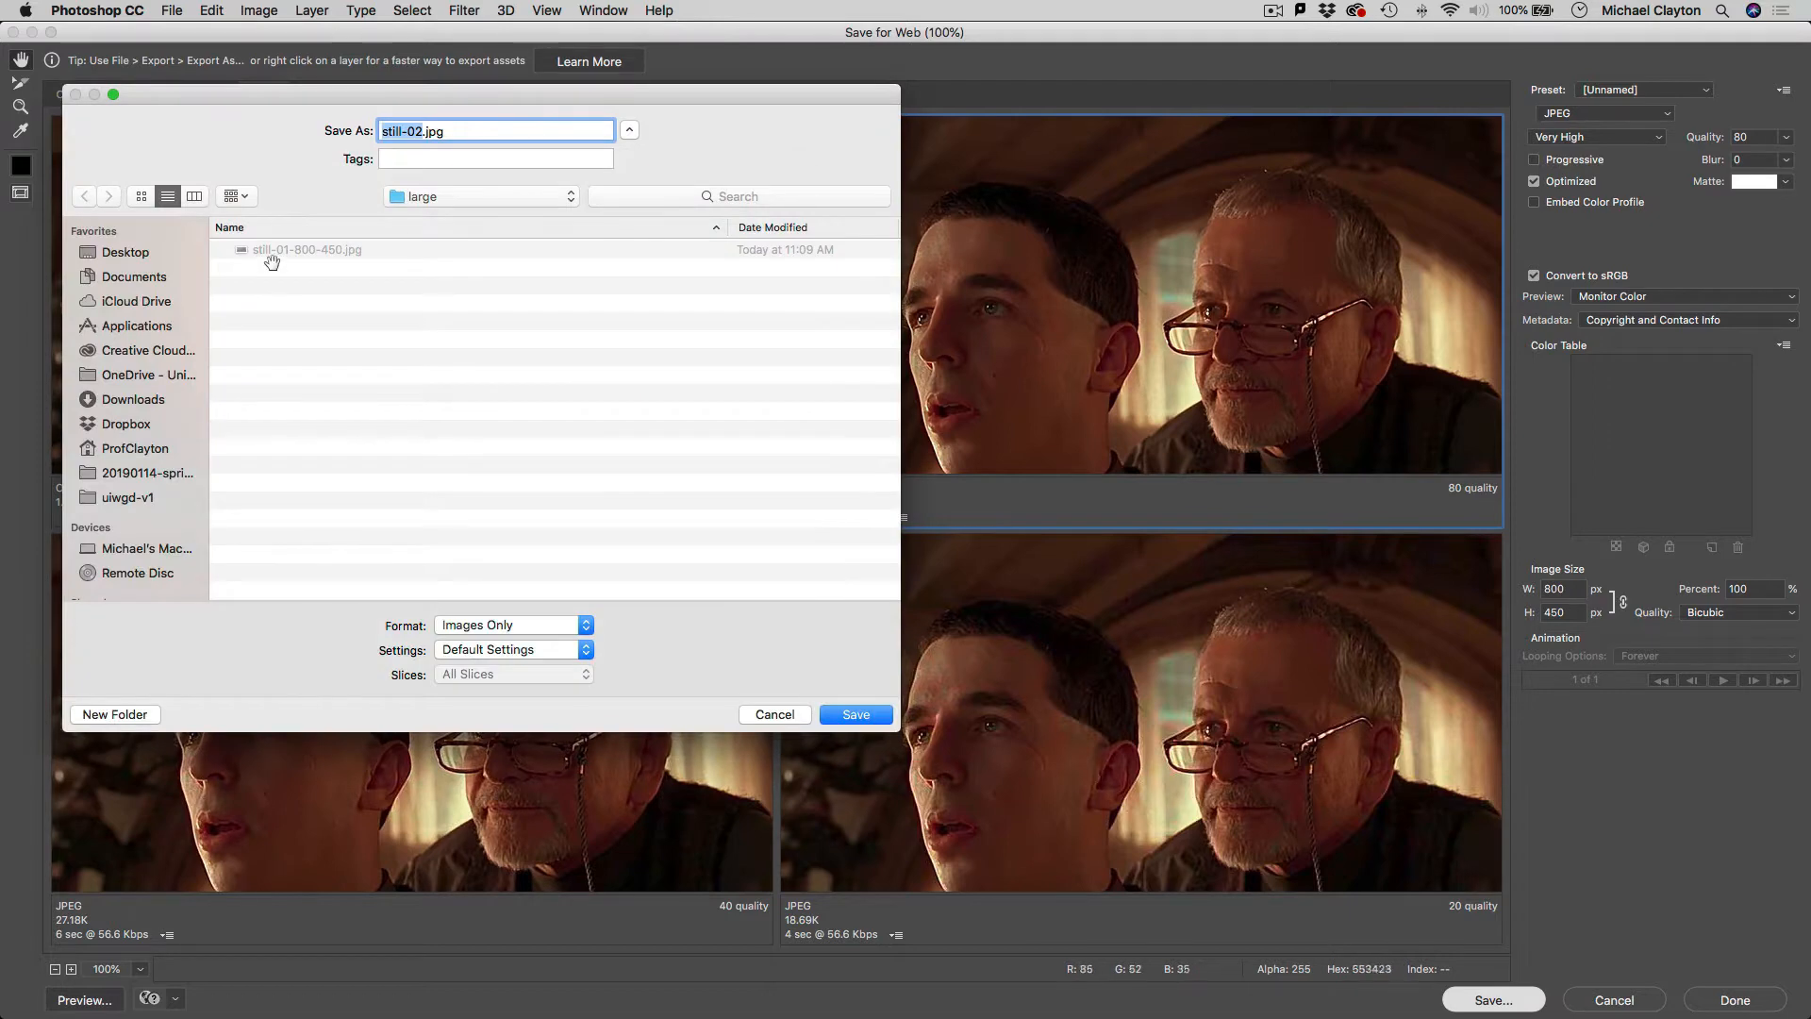
pyautogui.click(283, 251)
pyautogui.click(416, 132)
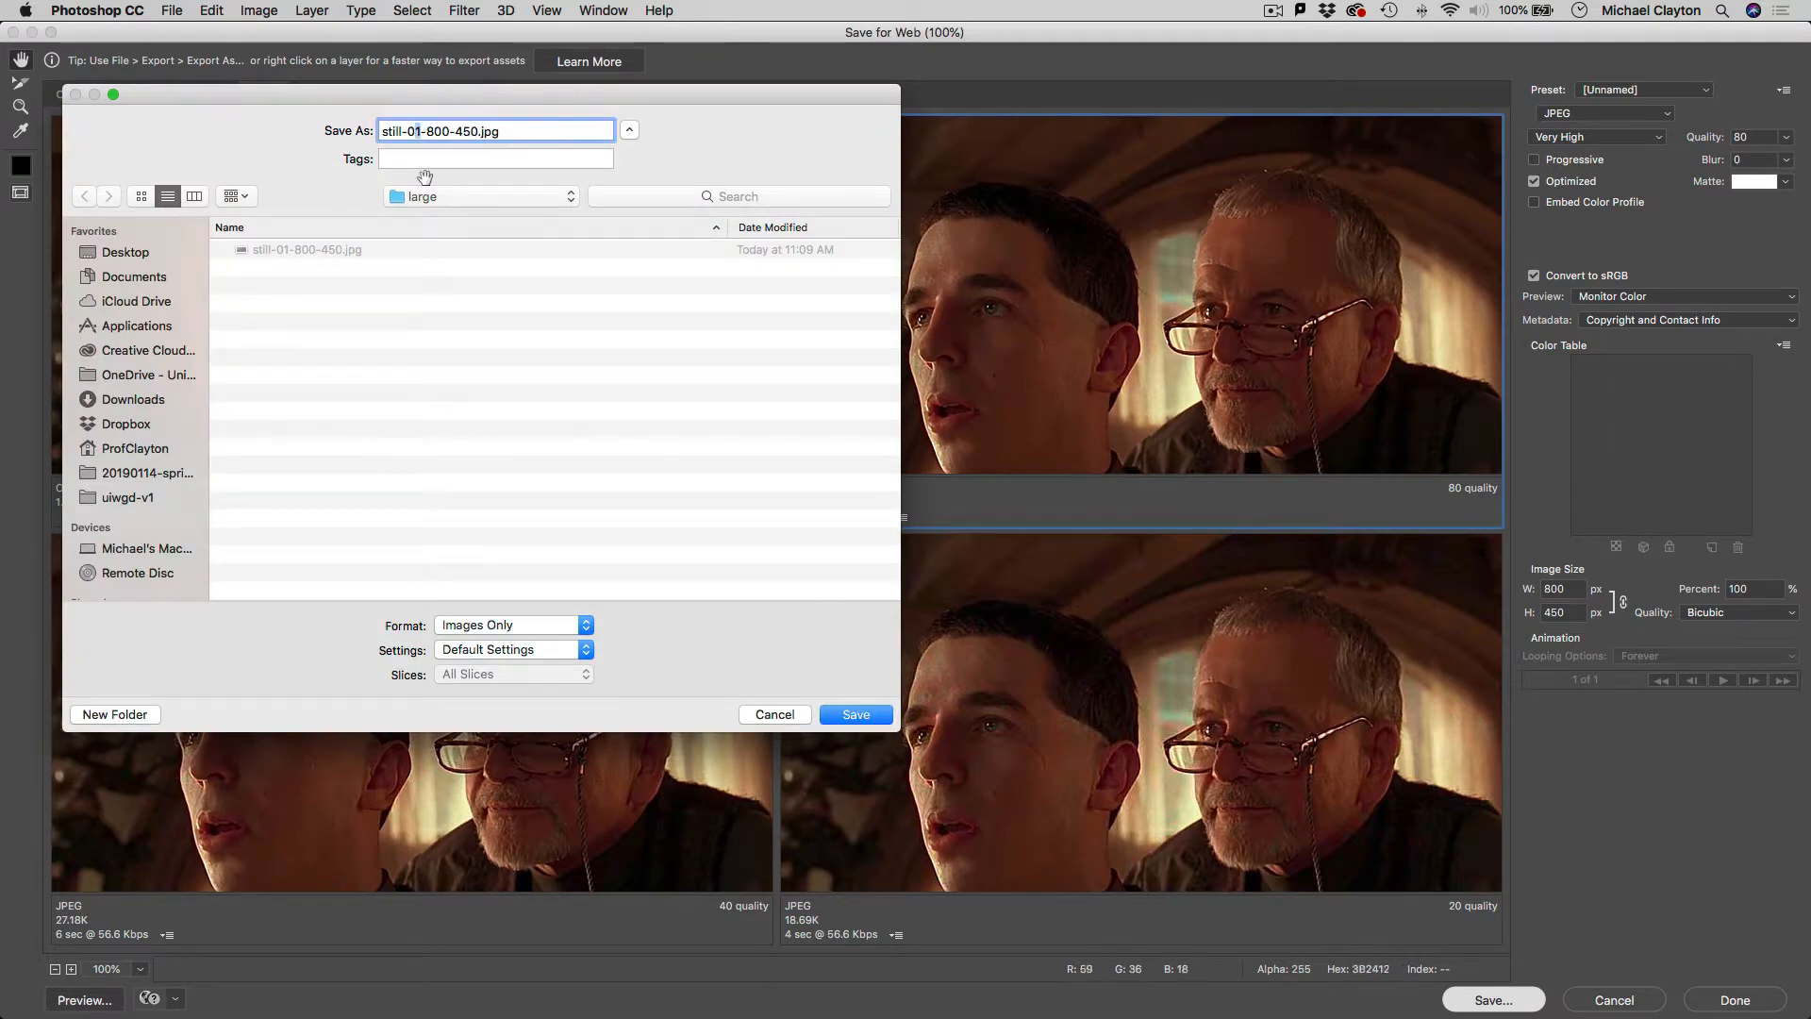
pyautogui.press('Delete')
pyautogui.write('2')
pyautogui.click(849, 717)
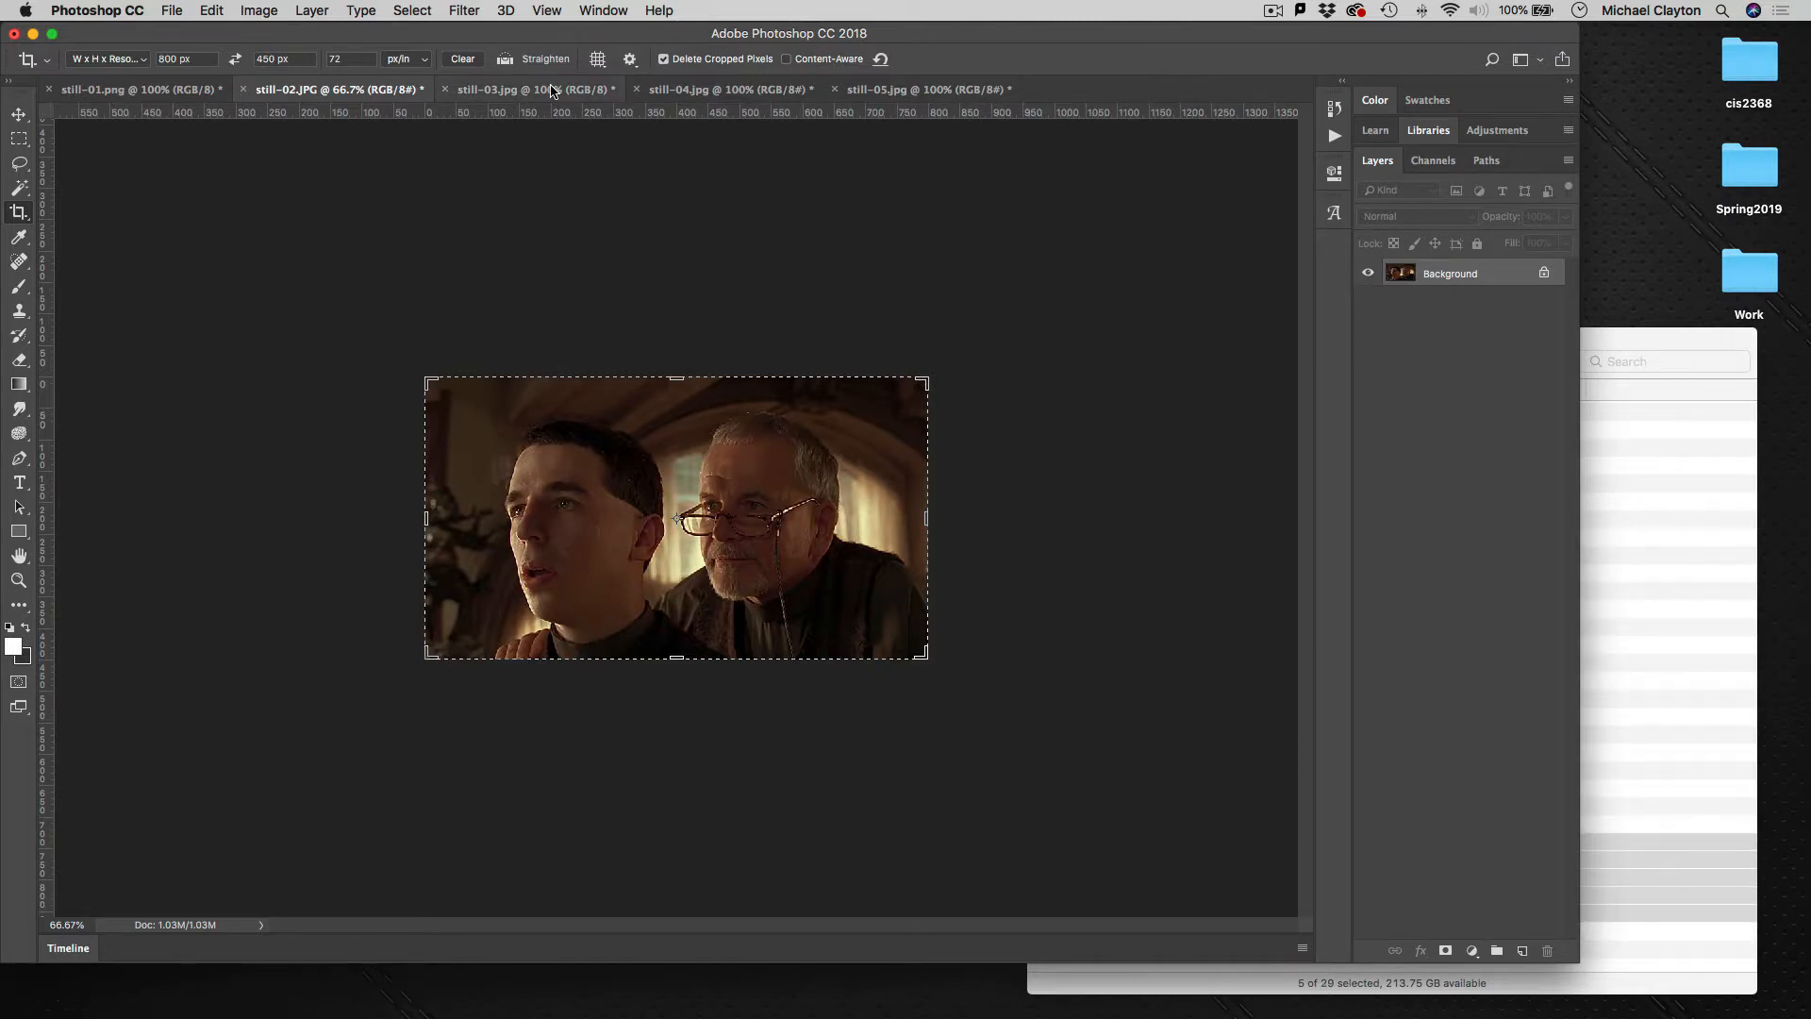
# - Export still-03.jpg through Save for Web as a Very High quality JPEG named still-03-800-450.jpg in the large folder
pyautogui.click(552, 90)
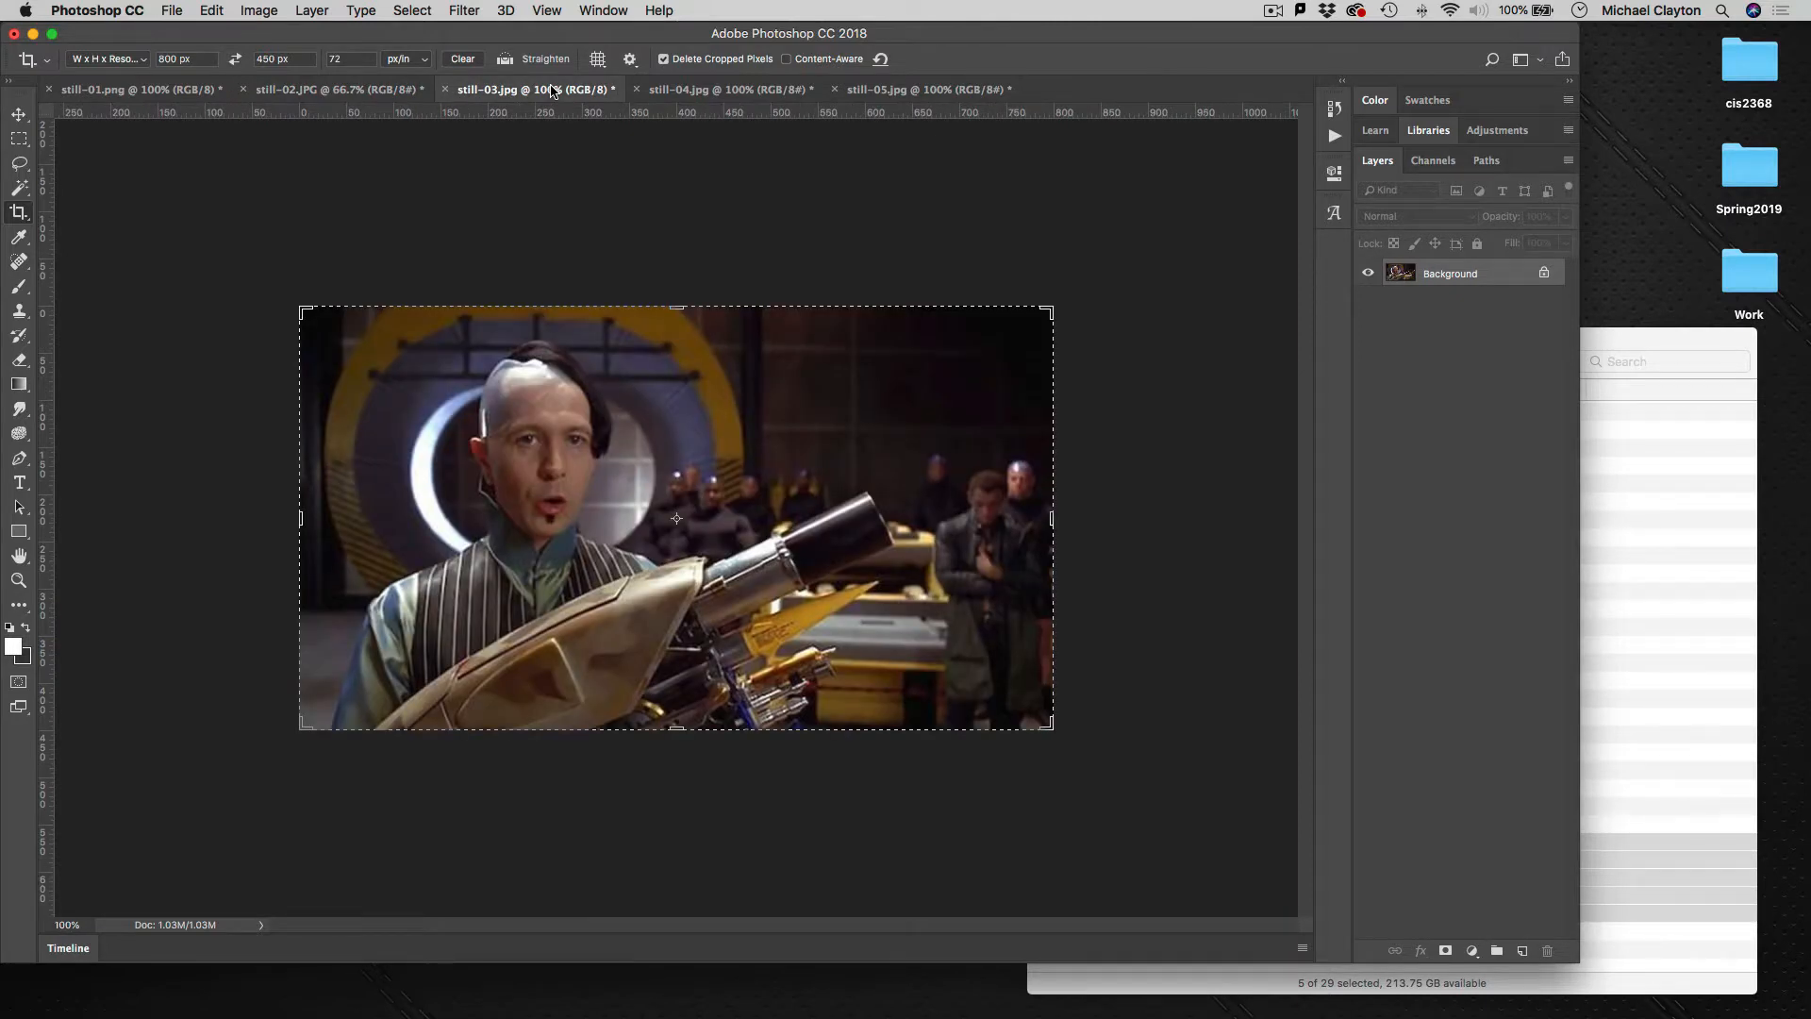
pyautogui.click(172, 10)
pyautogui.moveTo(210, 253)
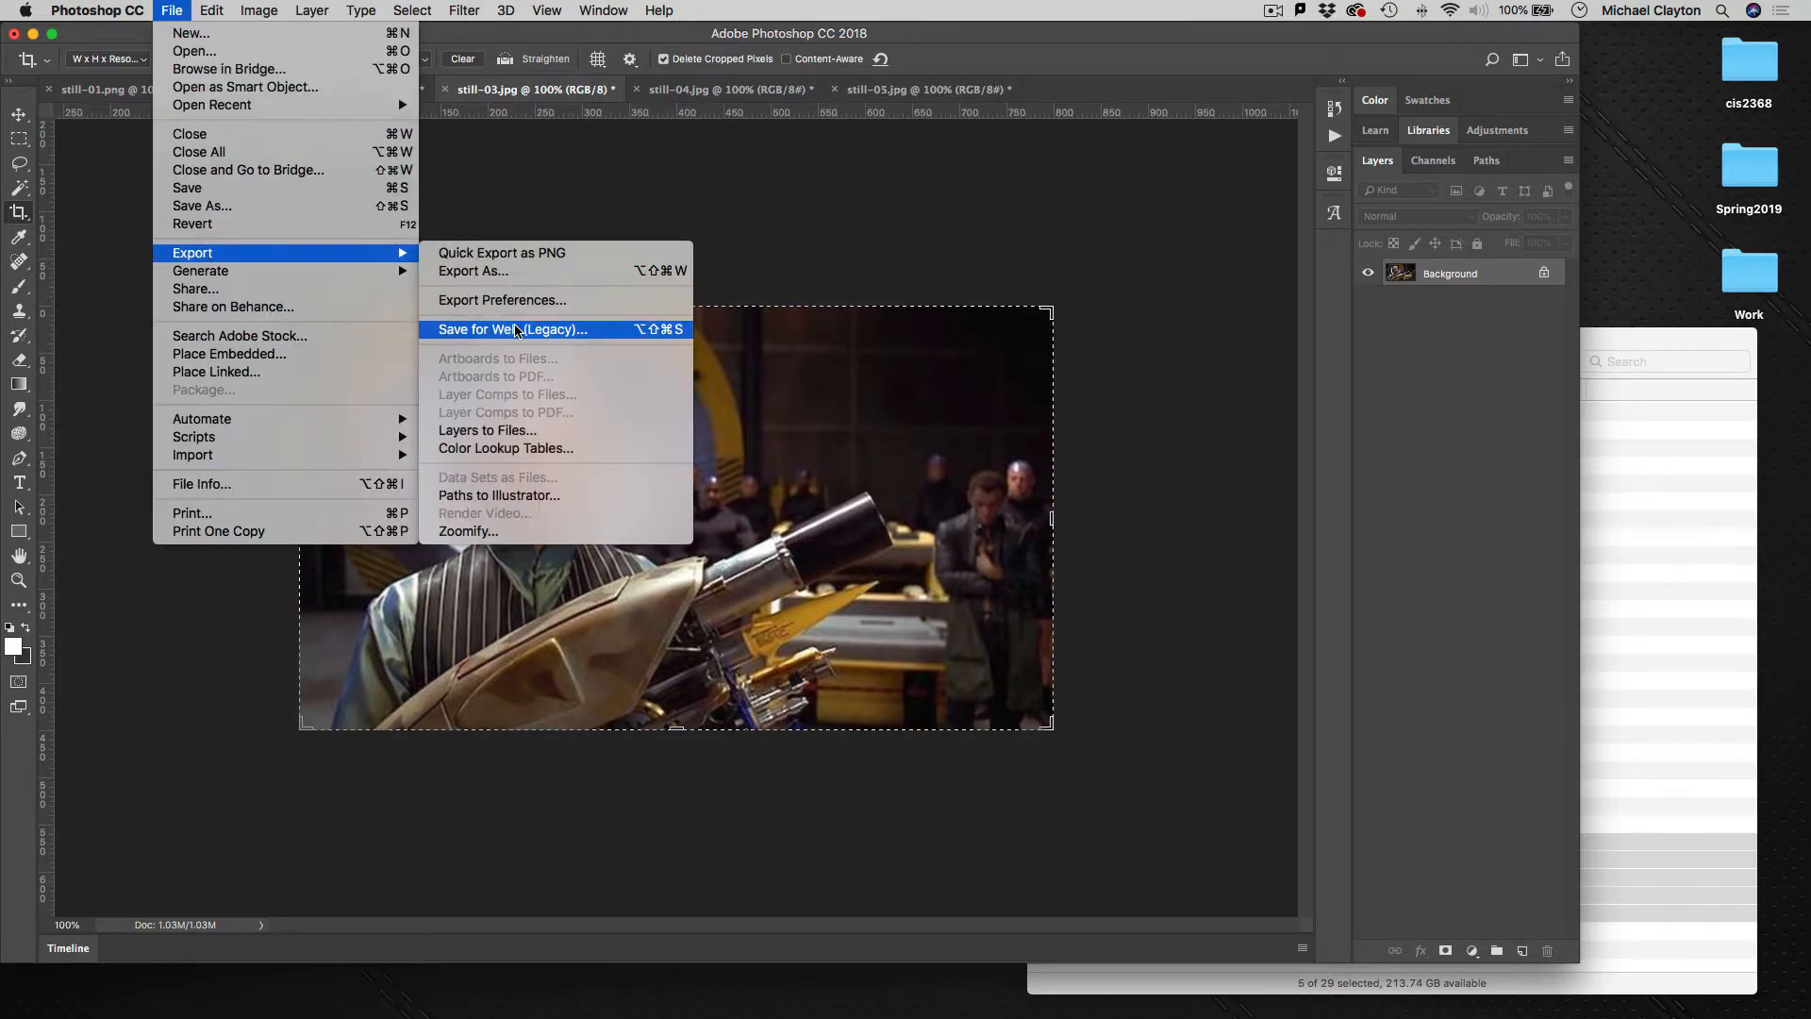
pyautogui.click(516, 331)
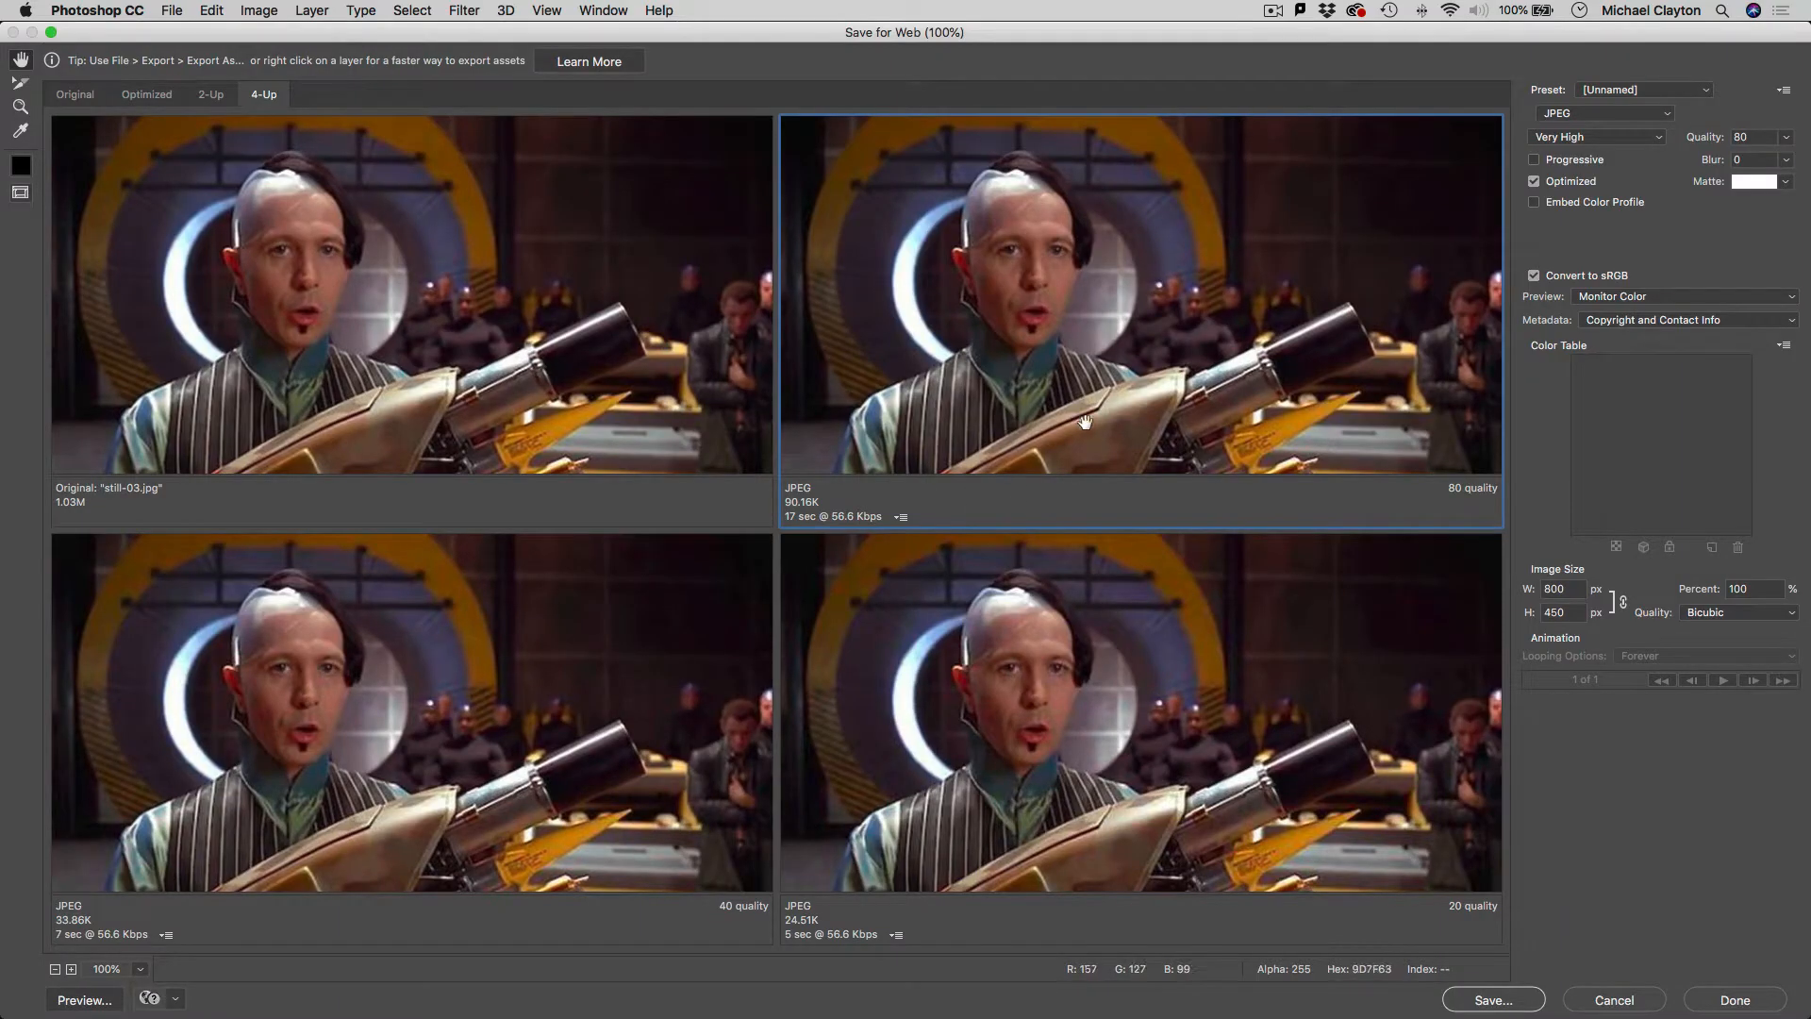
pyautogui.click(1504, 1002)
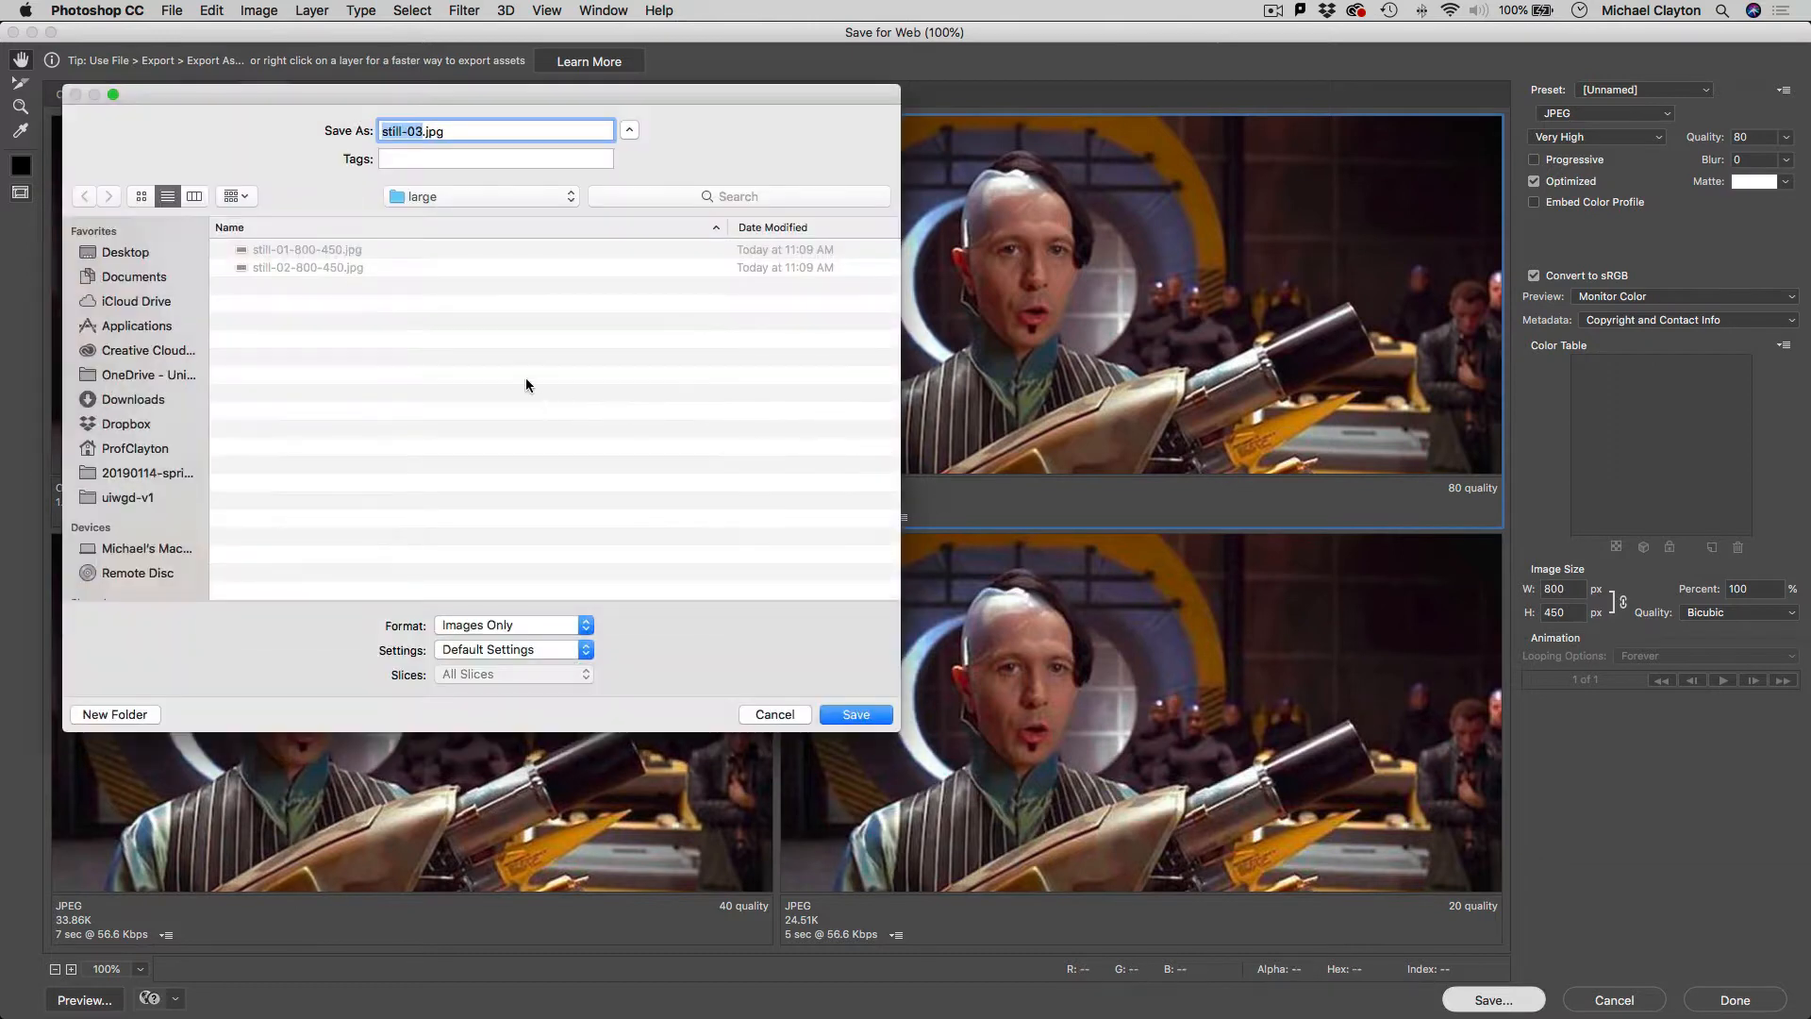
pyautogui.click(283, 268)
pyautogui.click(417, 132)
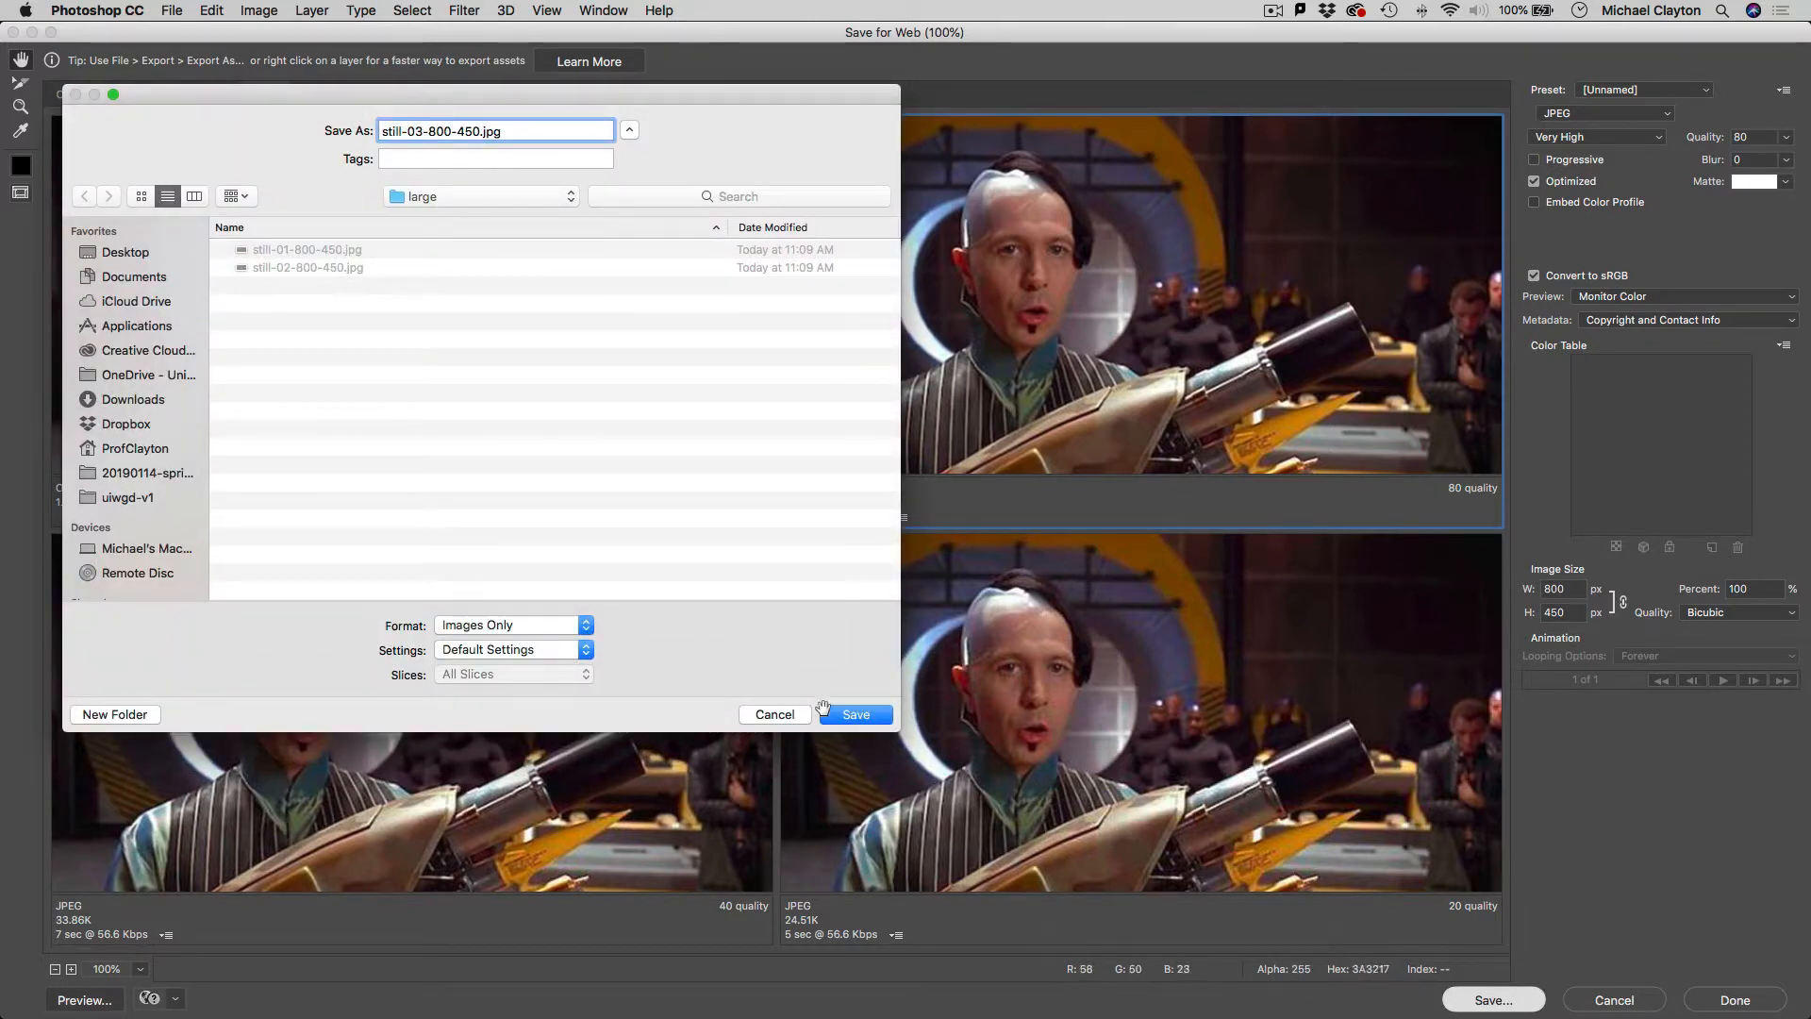
pyautogui.click(855, 714)
# - Export still-04.jpg through Save for Web as a Very High quality JPEG in the large folder, following the same 800-450 file naming
pyautogui.click(728, 90)
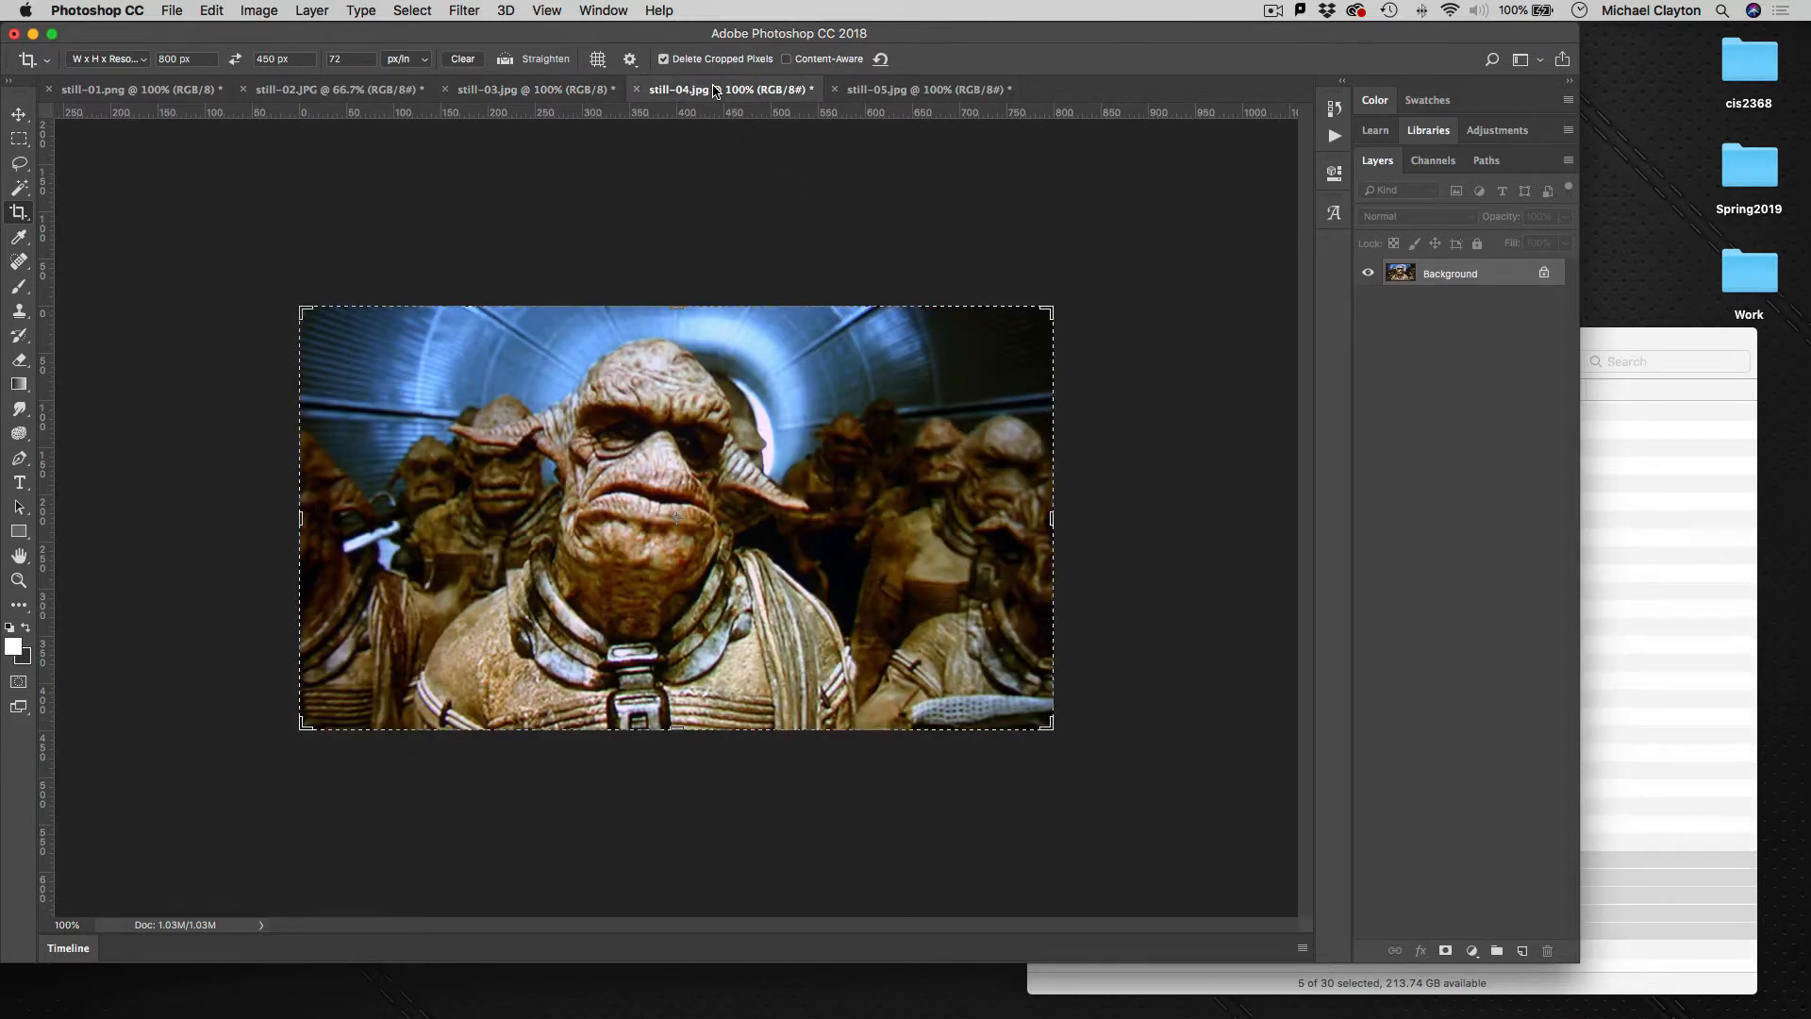
pyautogui.click(177, 12)
pyautogui.moveTo(228, 255)
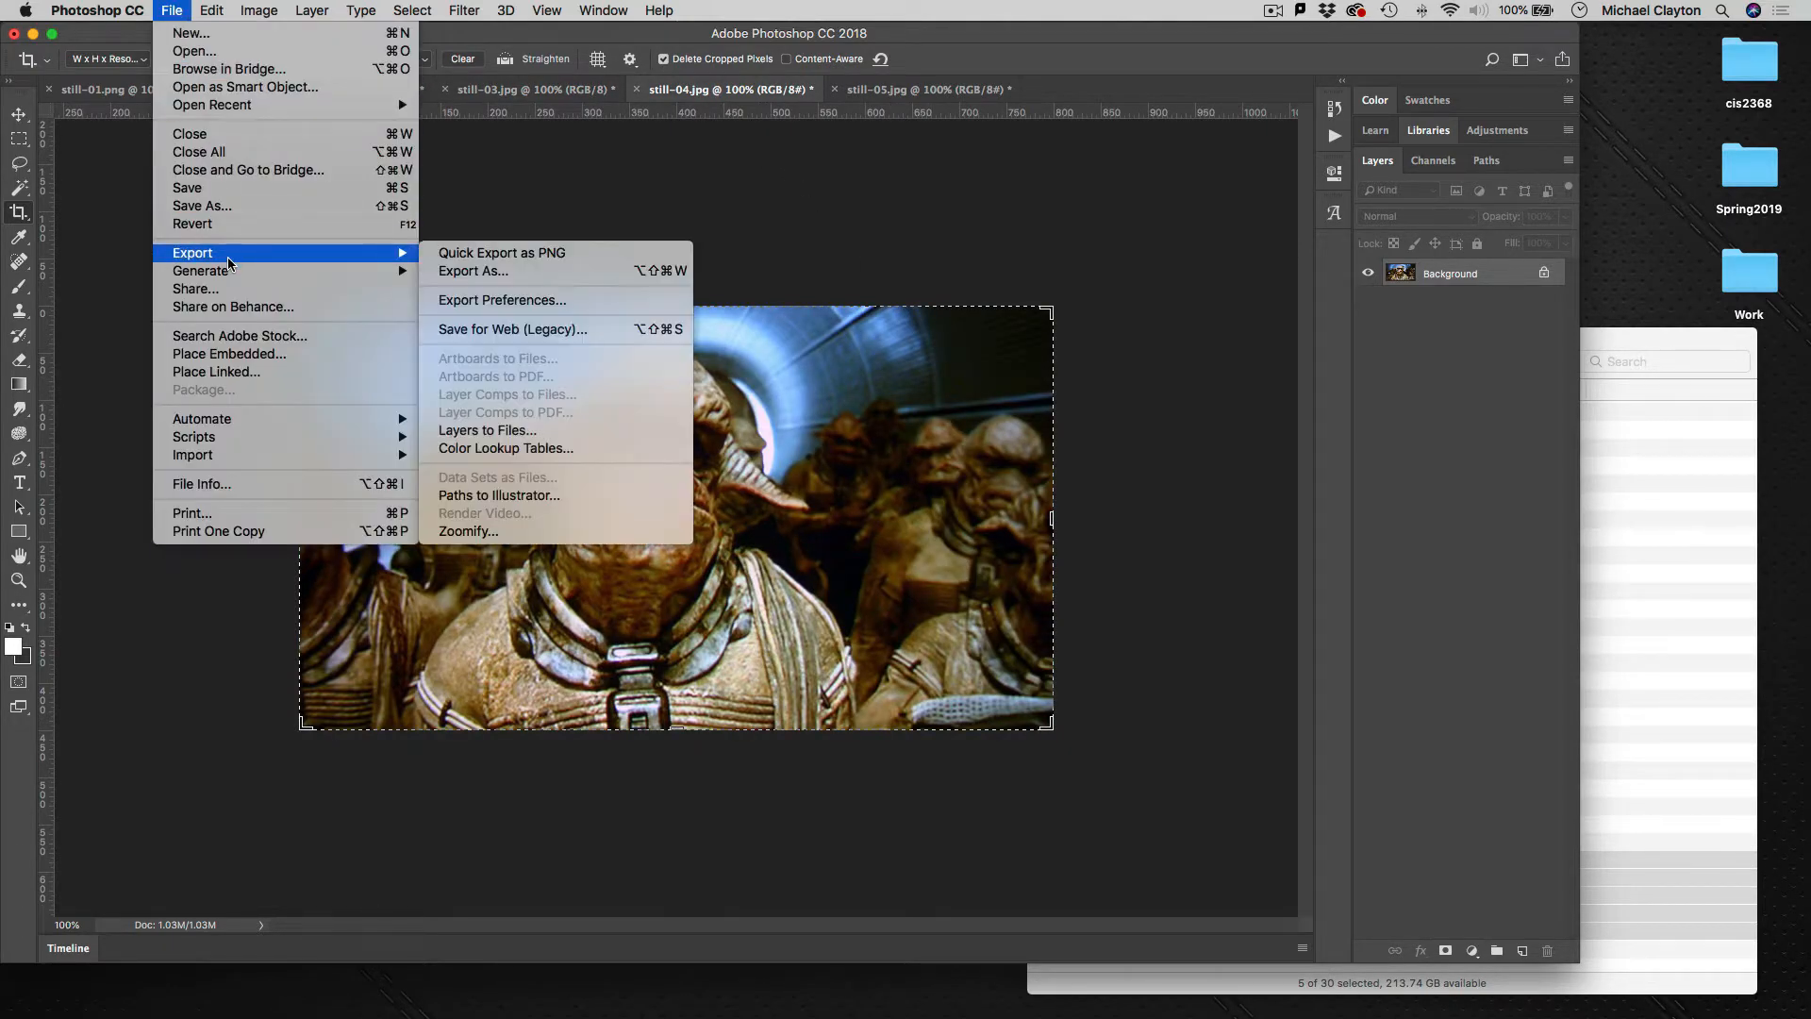
pyautogui.click(530, 327)
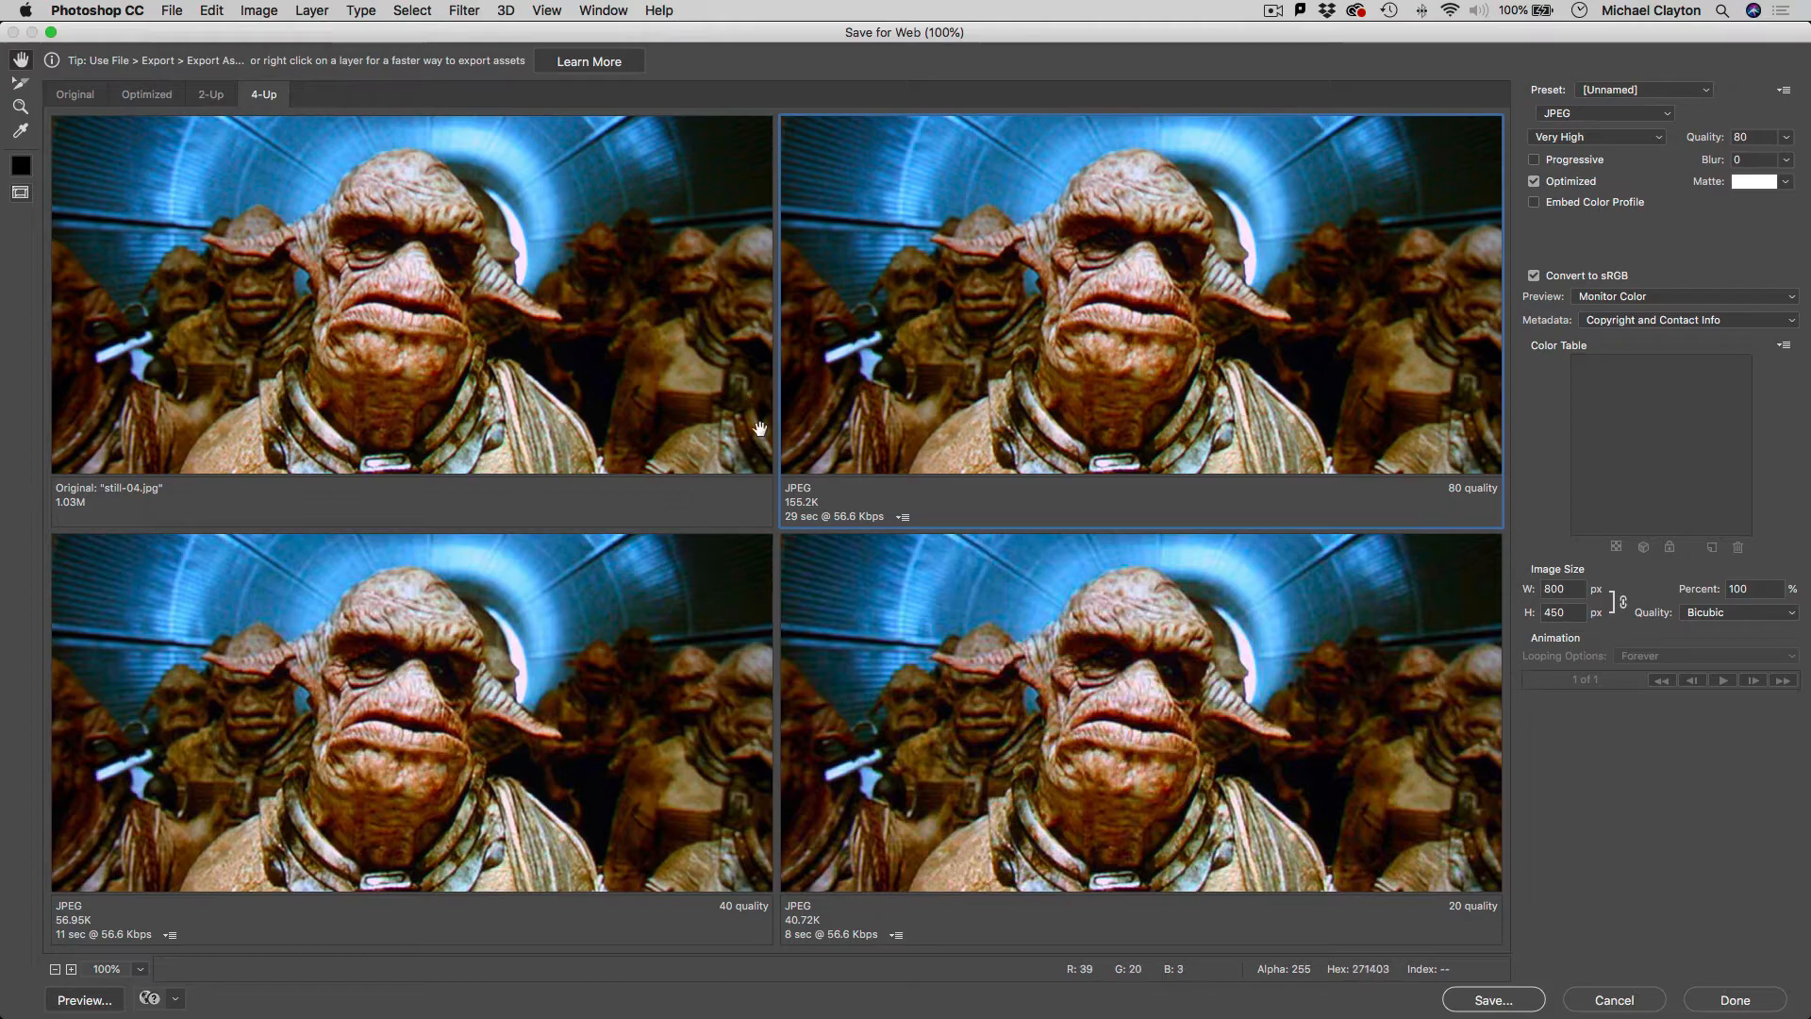
pyautogui.click(1487, 999)
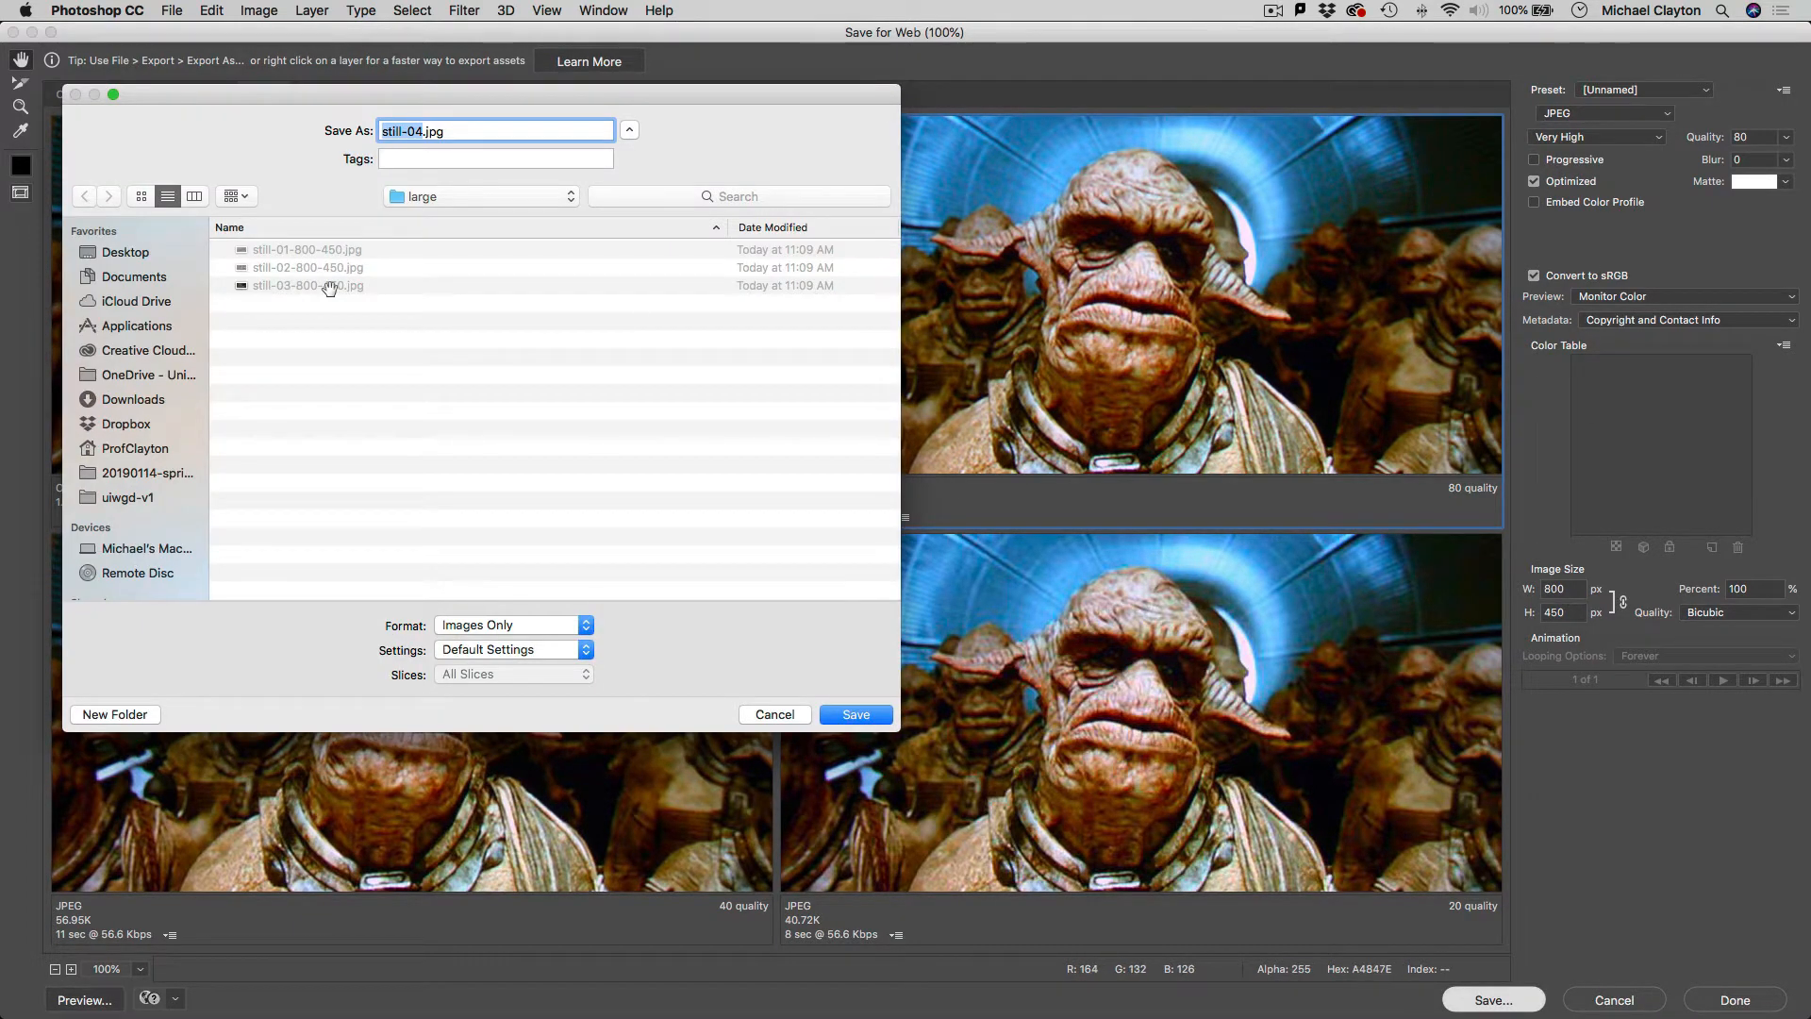
pyautogui.click(330, 286)
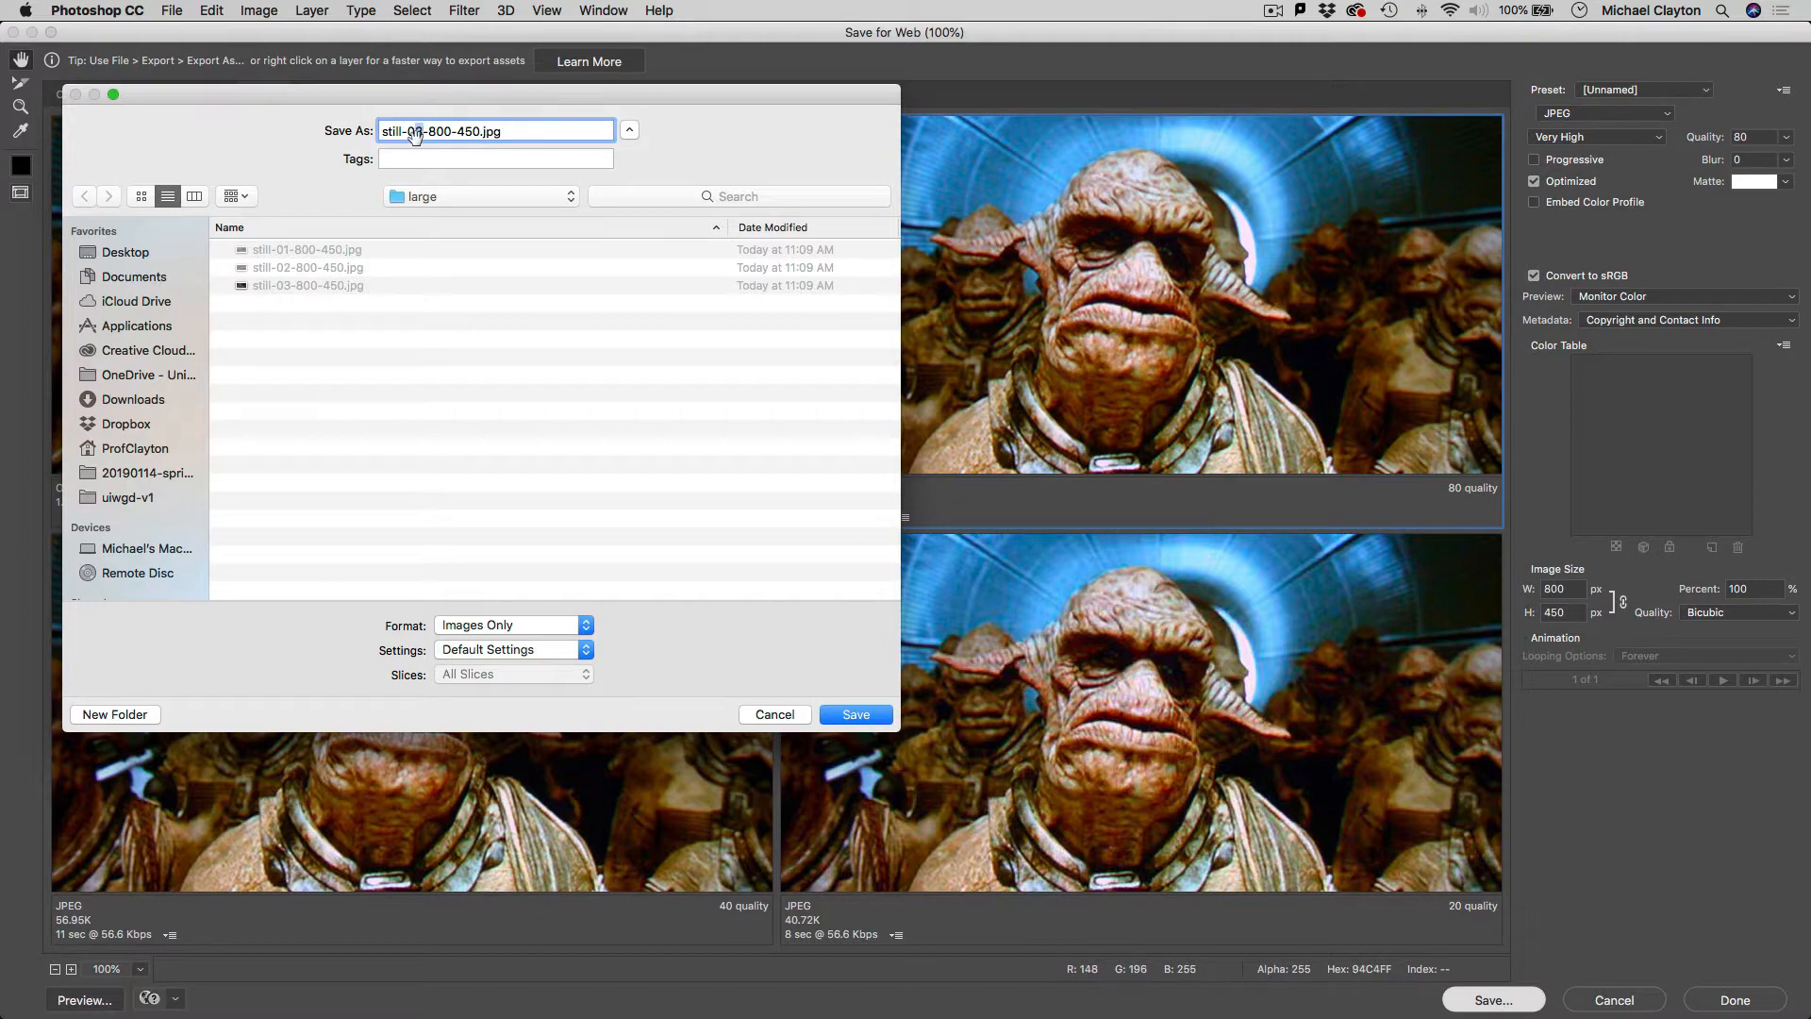
pyautogui.click(849, 714)
# - Export still-05.jpg through Save for Web as a Very High quality JPEG named still-05-800-450.jpg in the large folder
pyautogui.click(930, 91)
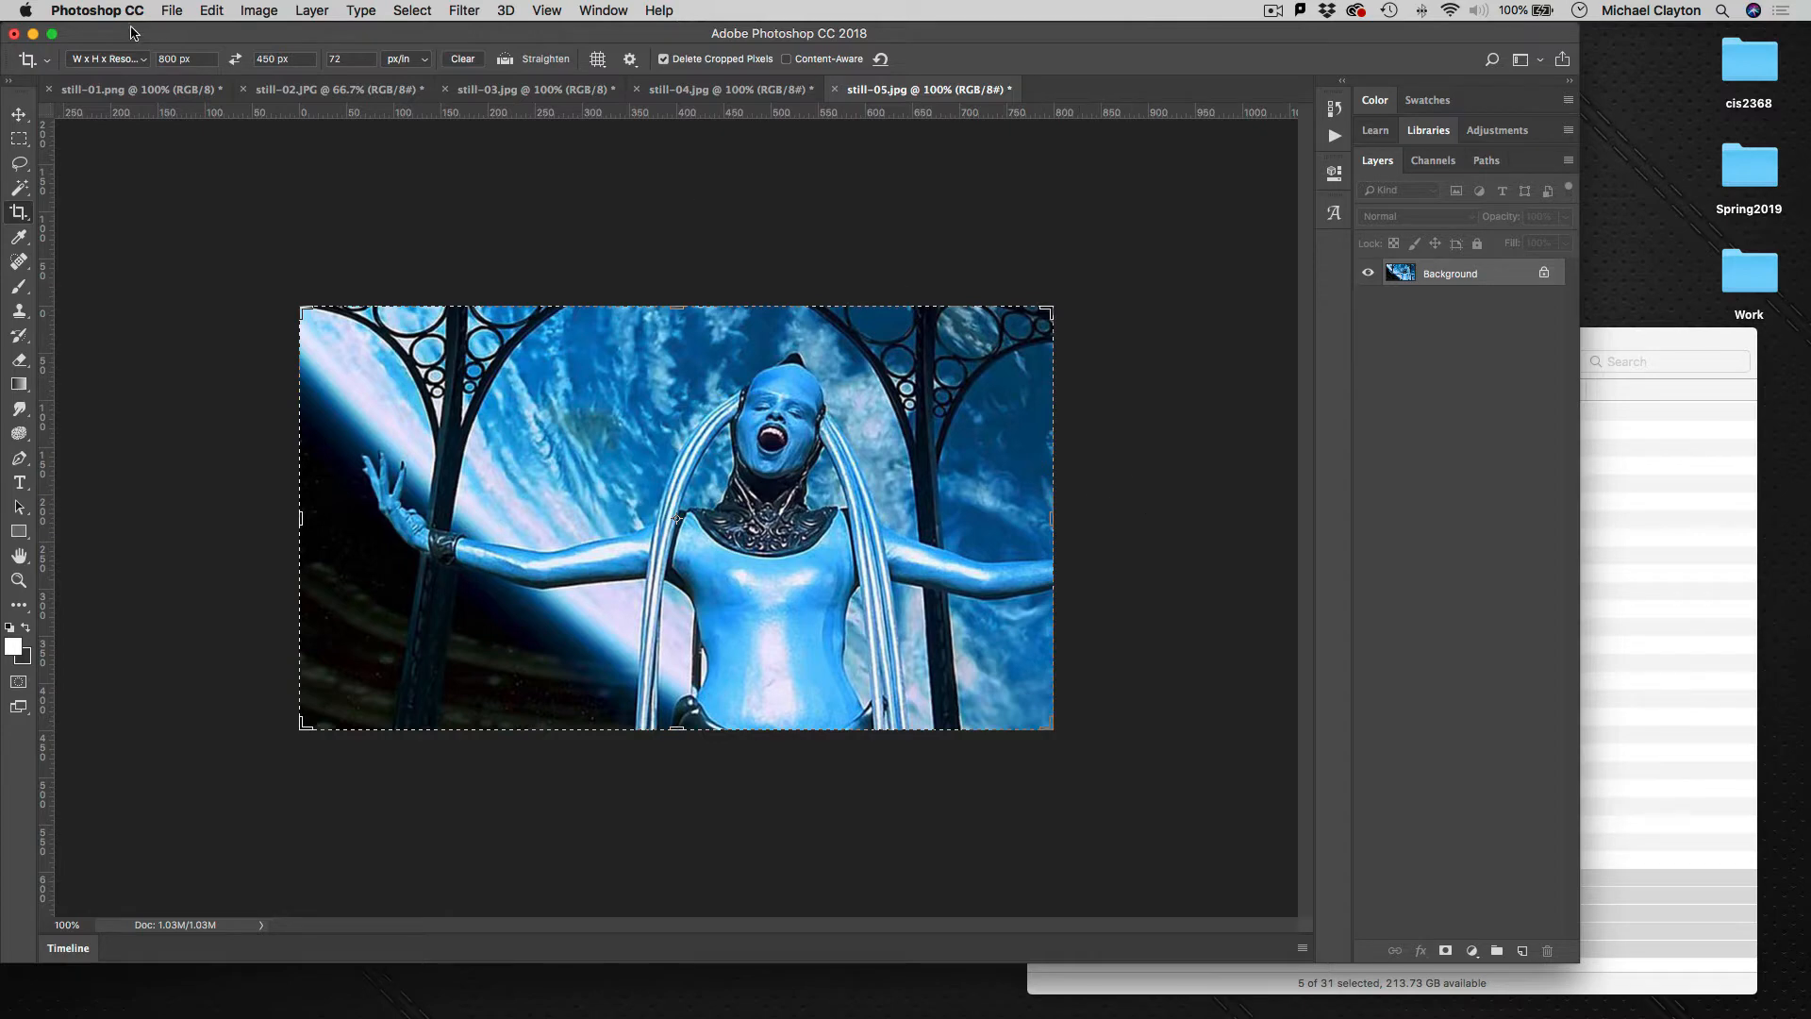
pyautogui.click(172, 10)
pyautogui.moveTo(217, 252)
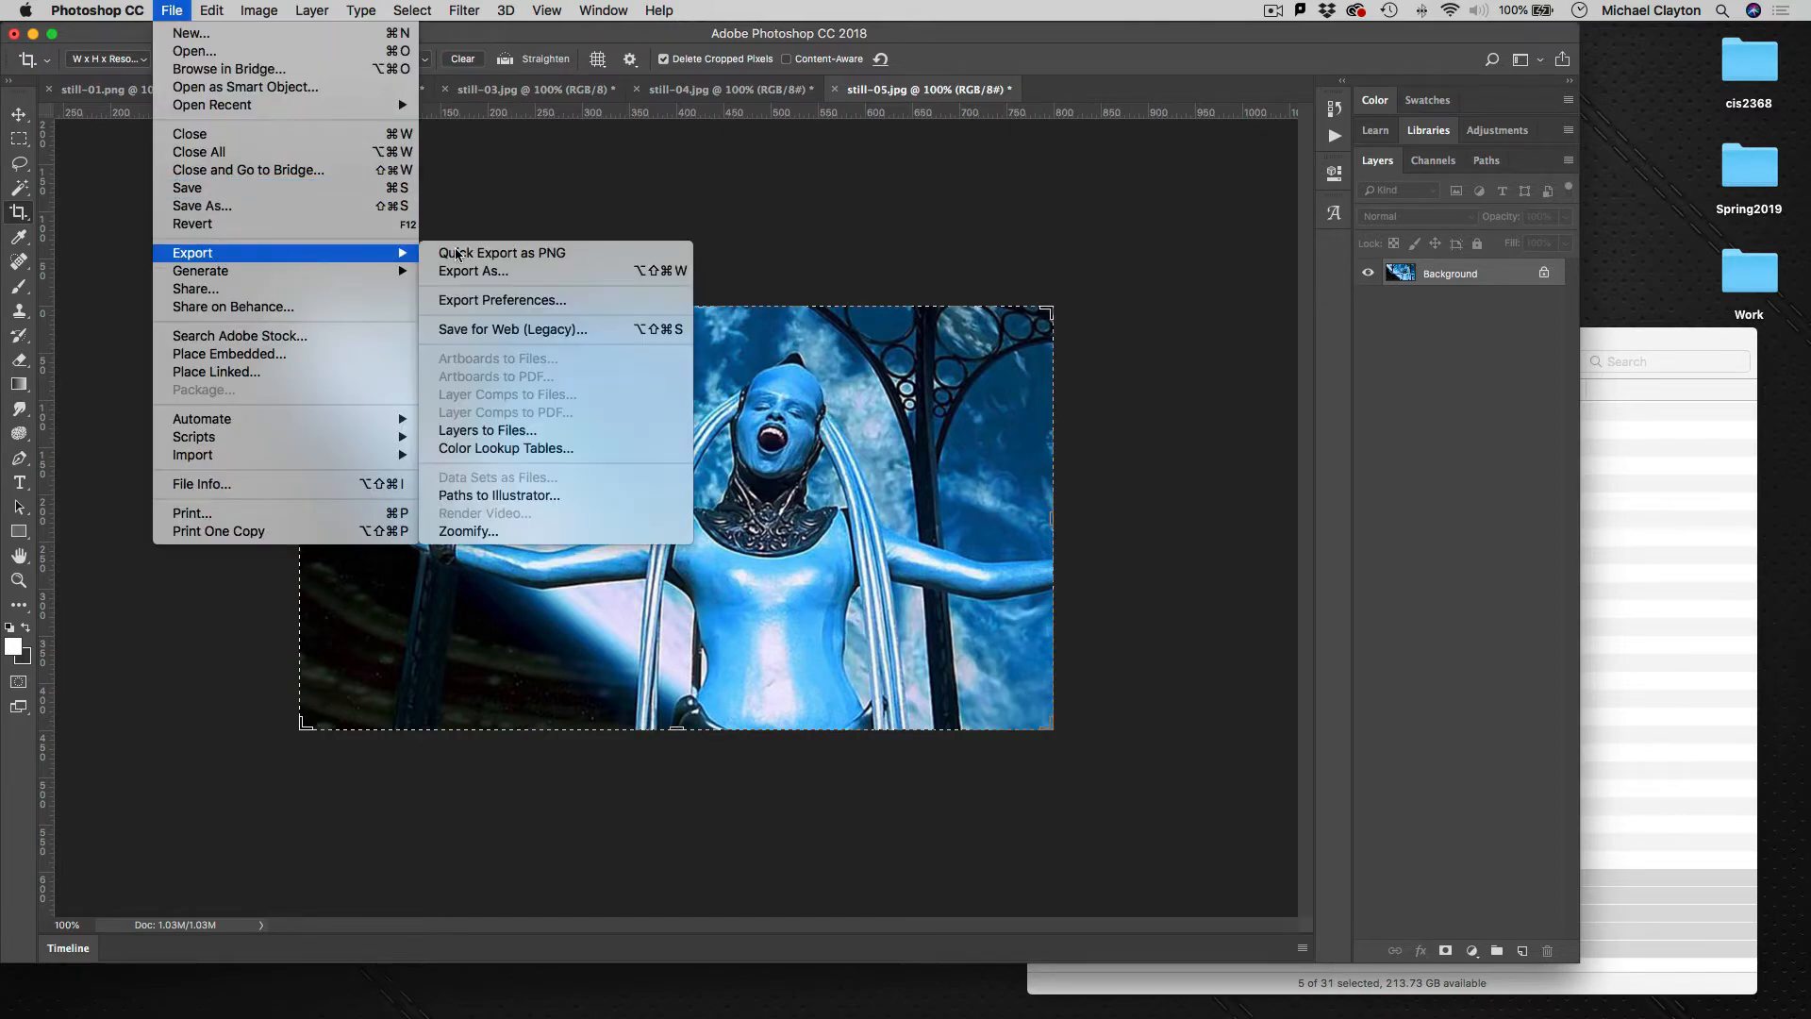
pyautogui.click(530, 332)
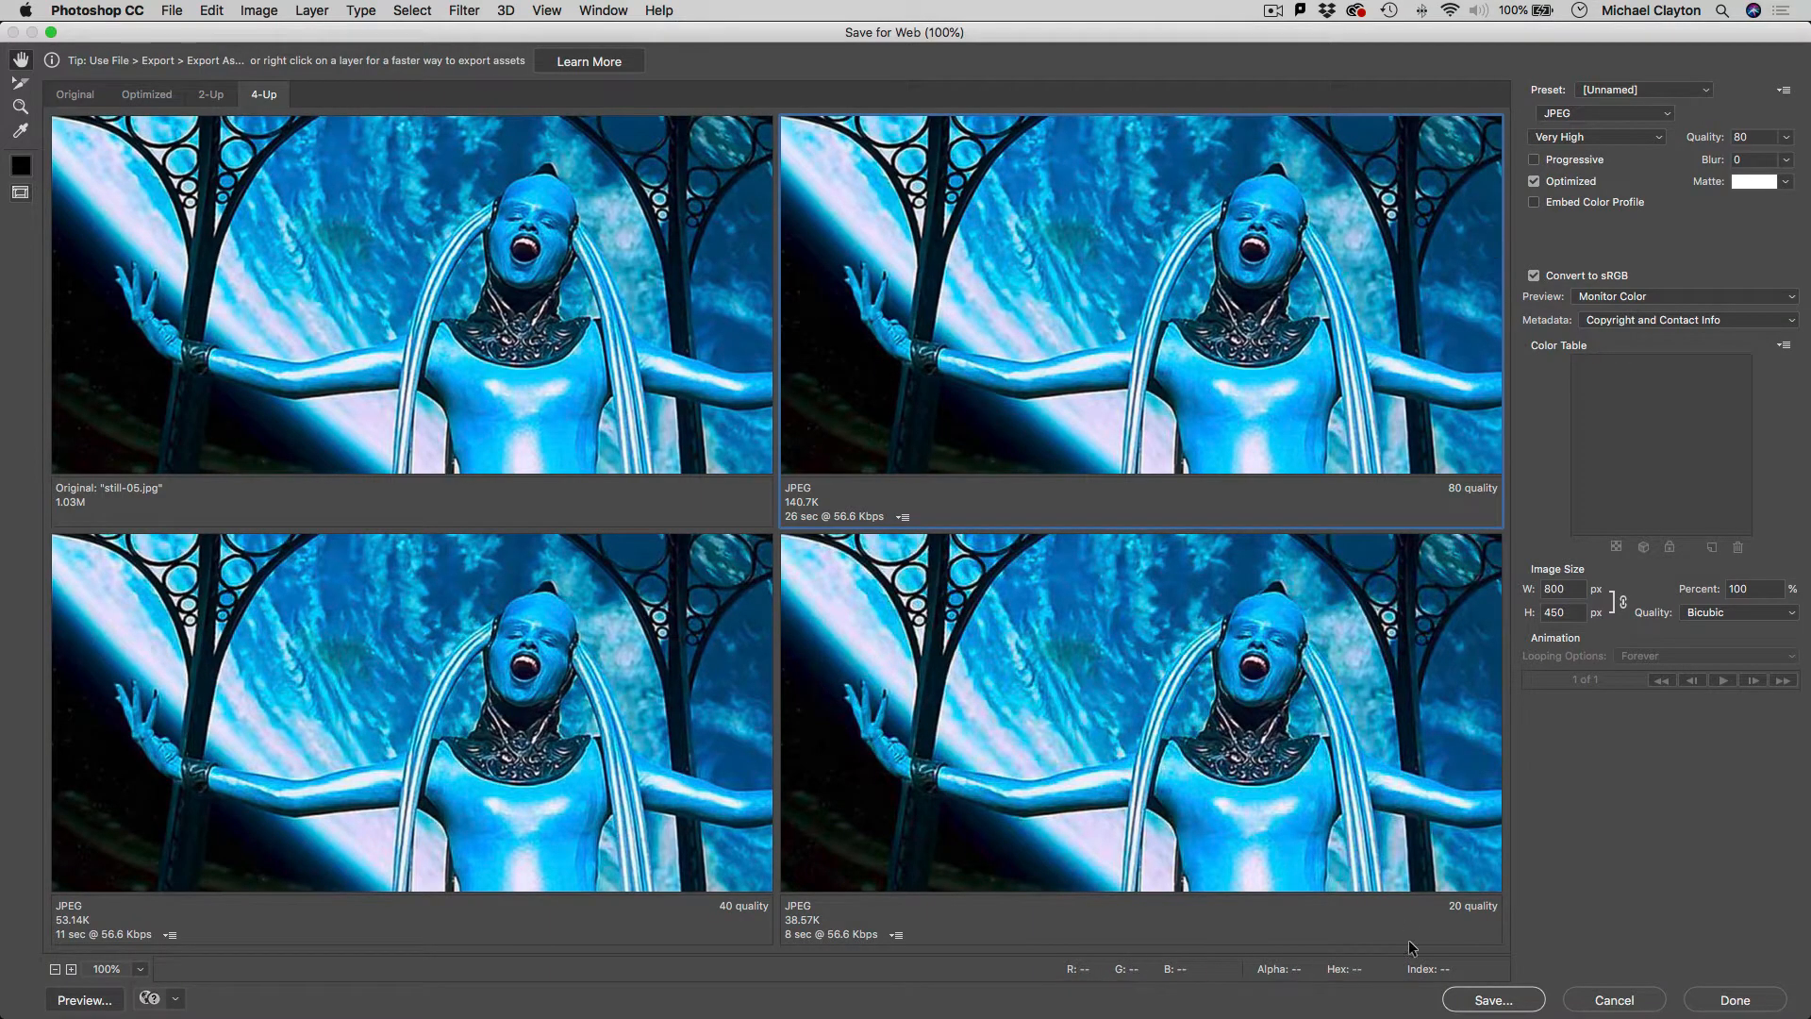
pyautogui.click(1490, 1000)
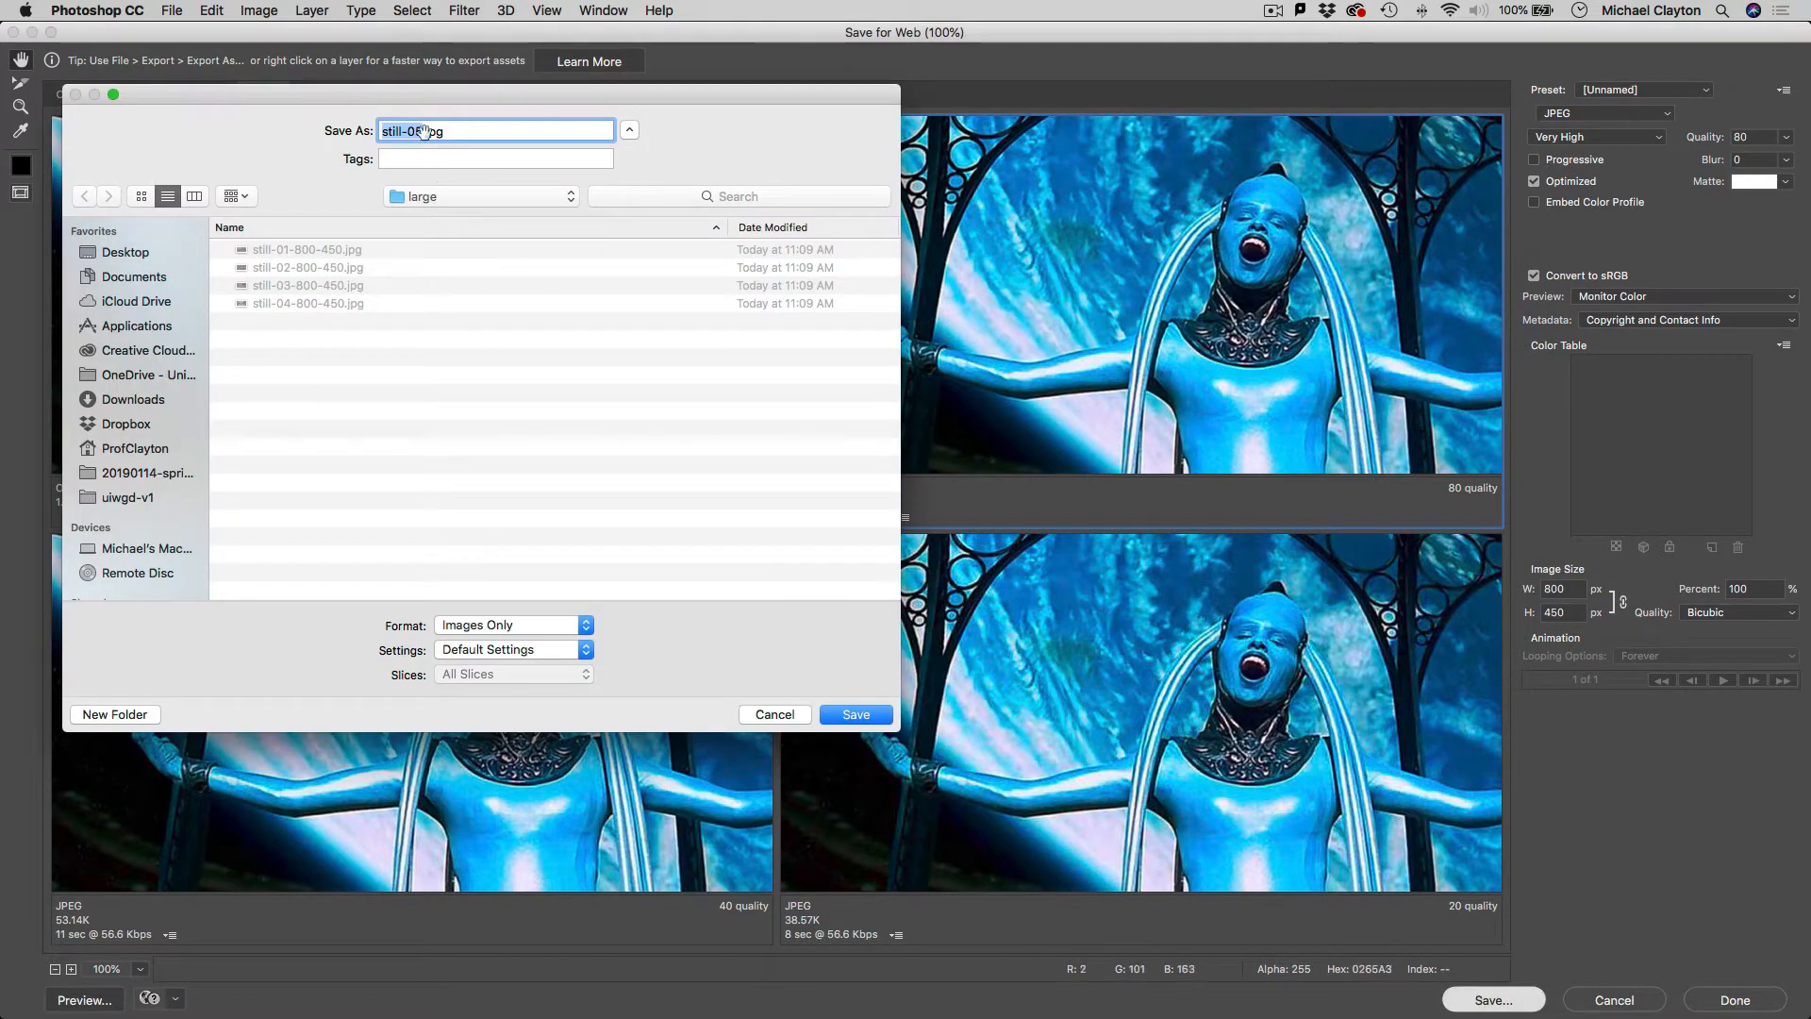
pyautogui.press('Right')
pyautogui.write('-800-450')
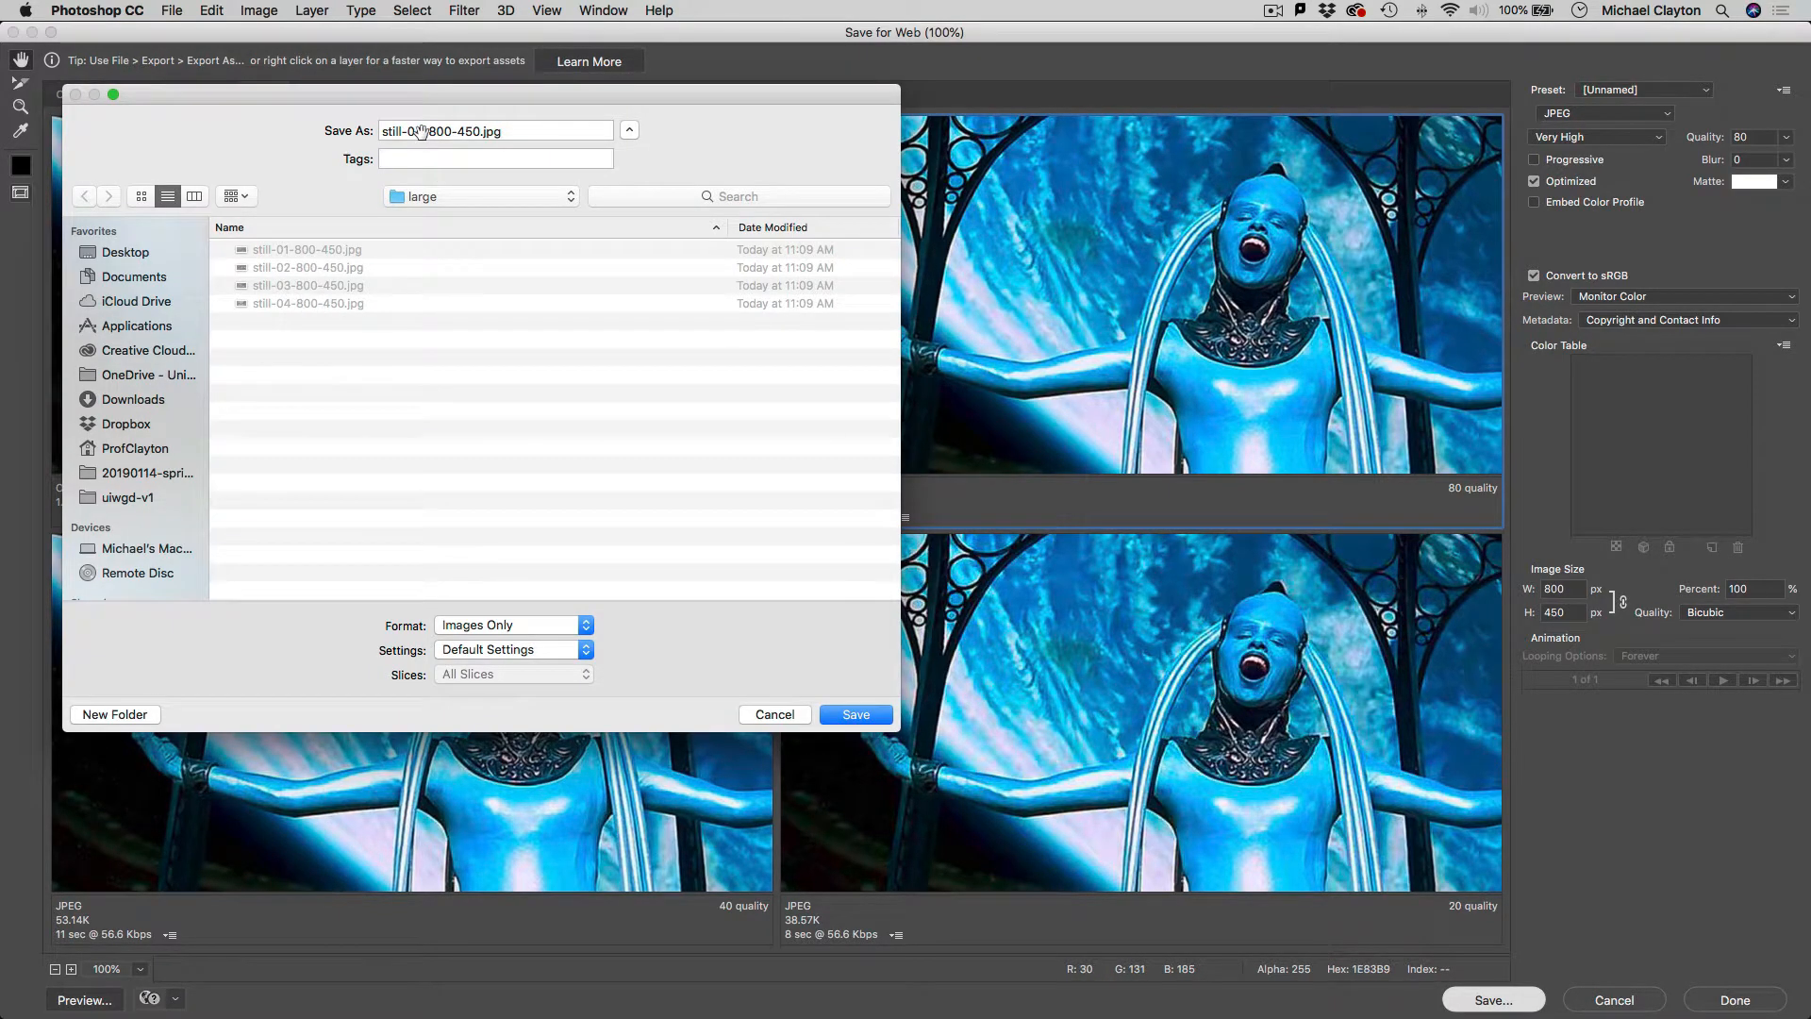
pyautogui.moveTo(423, 131); pyautogui.dragTo(415, 132)
pyautogui.write('5')
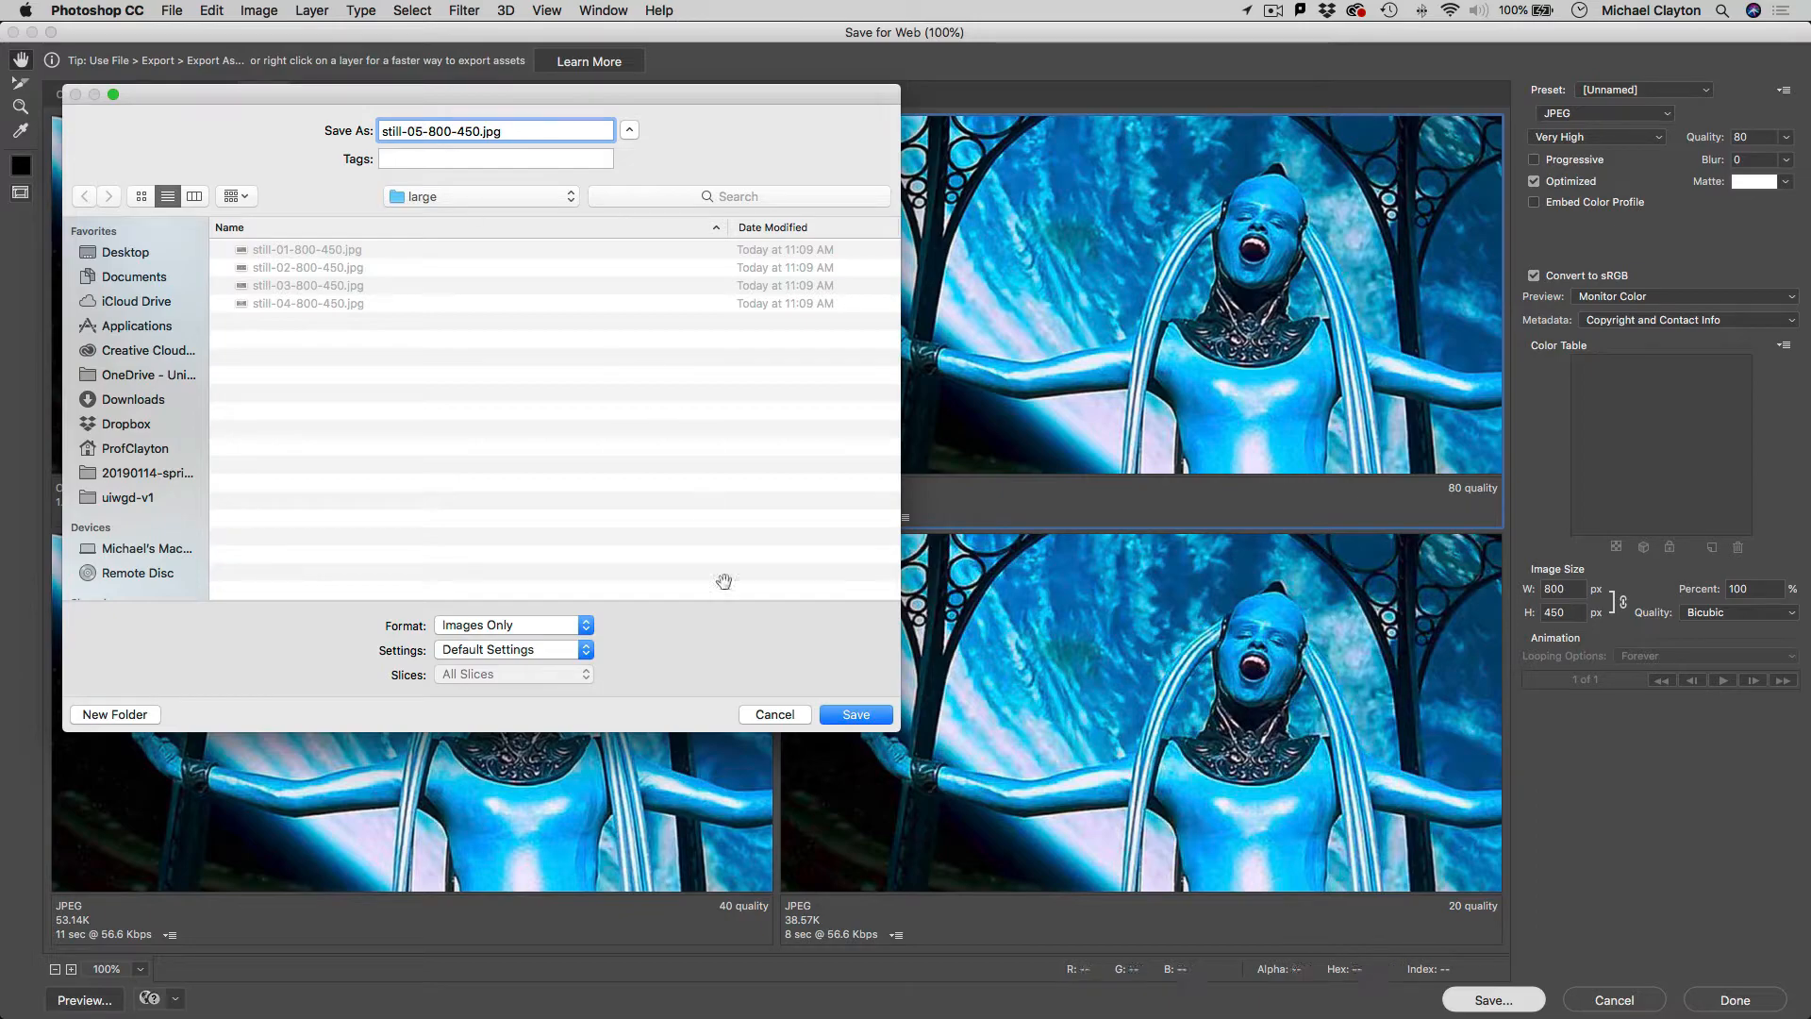
pyautogui.click(849, 715)
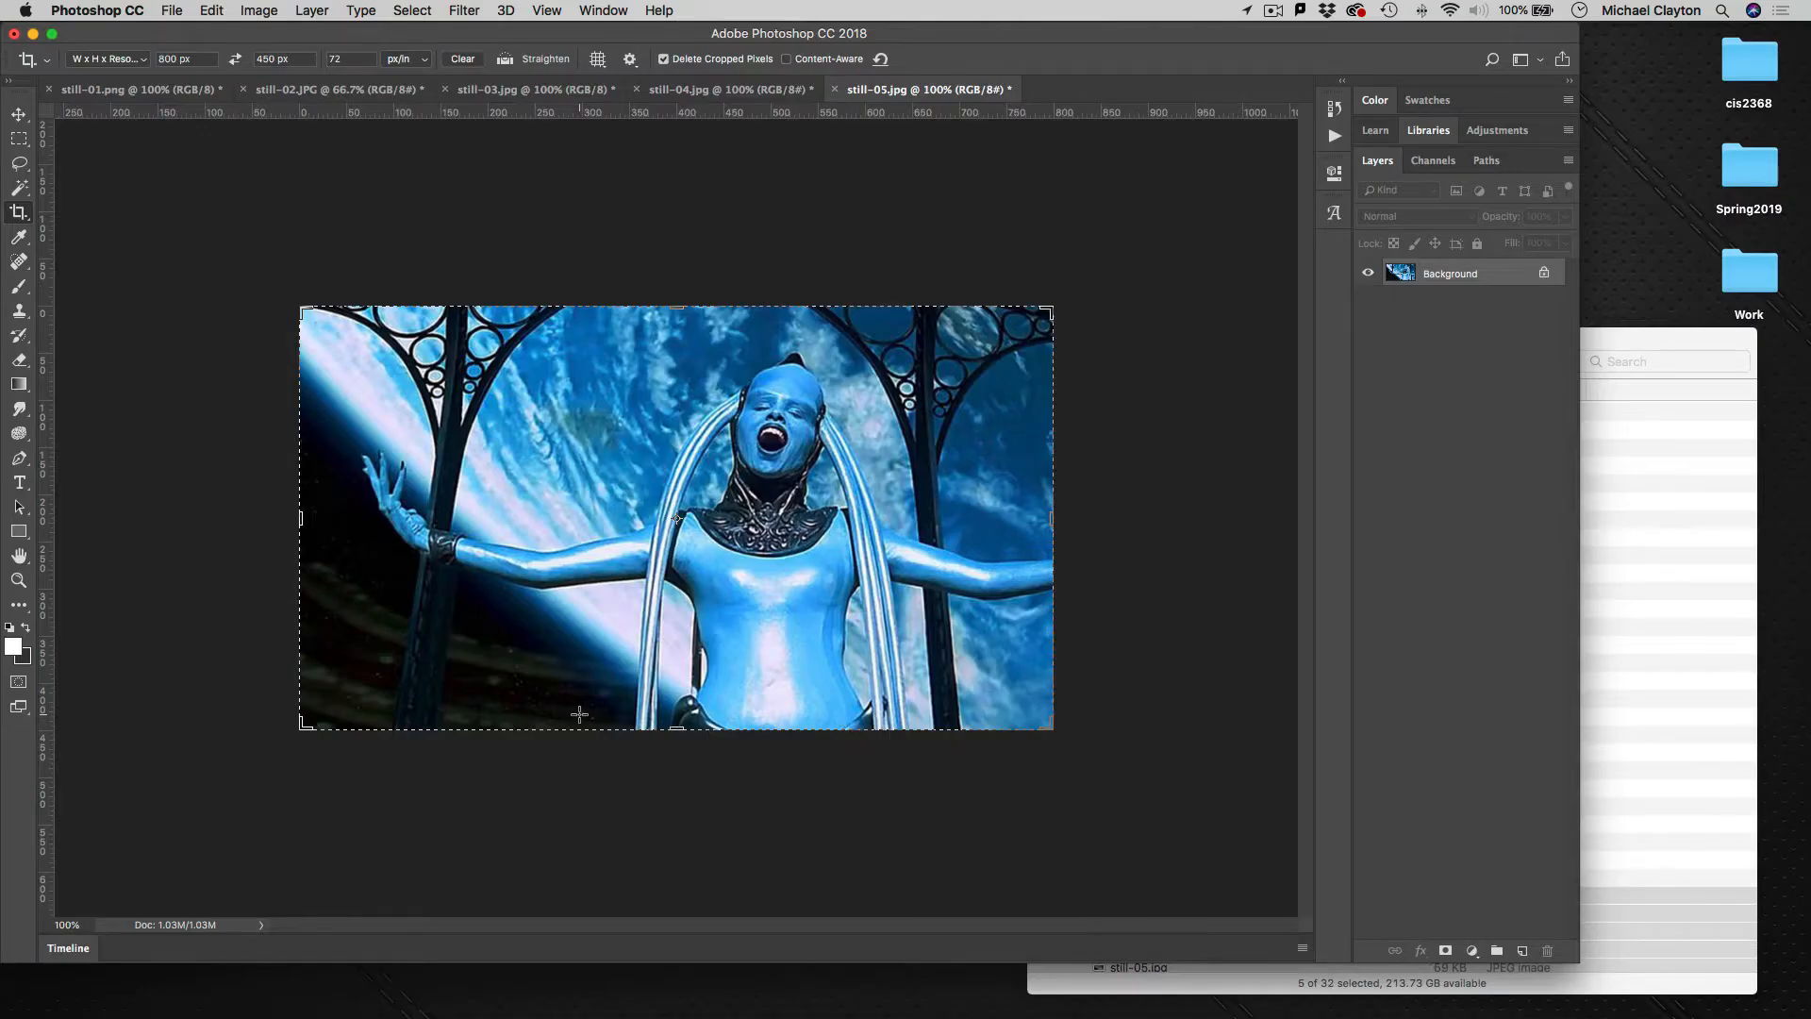
# - Switch to Finder and review the 800-450 gallery stills in the movie site's gallery/large folder
pyautogui.click(1615, 331)
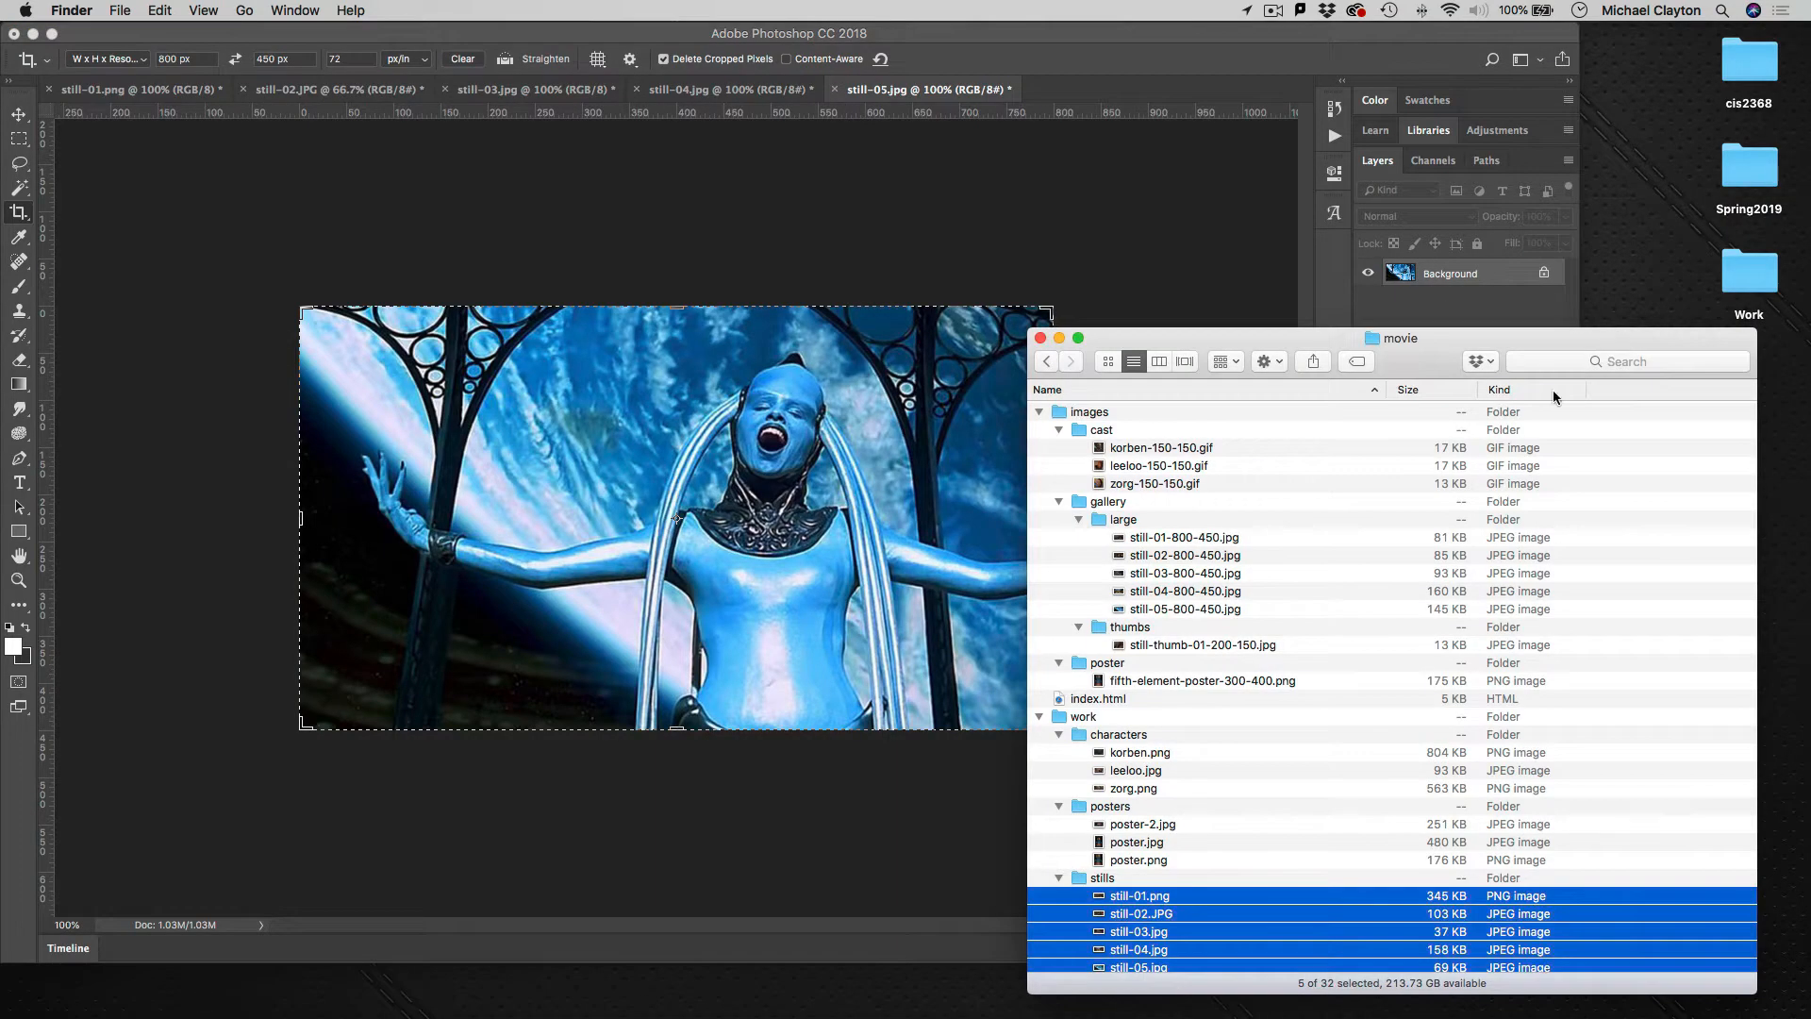
pyautogui.moveTo(1257, 534); pyautogui.dragTo(1251, 607)
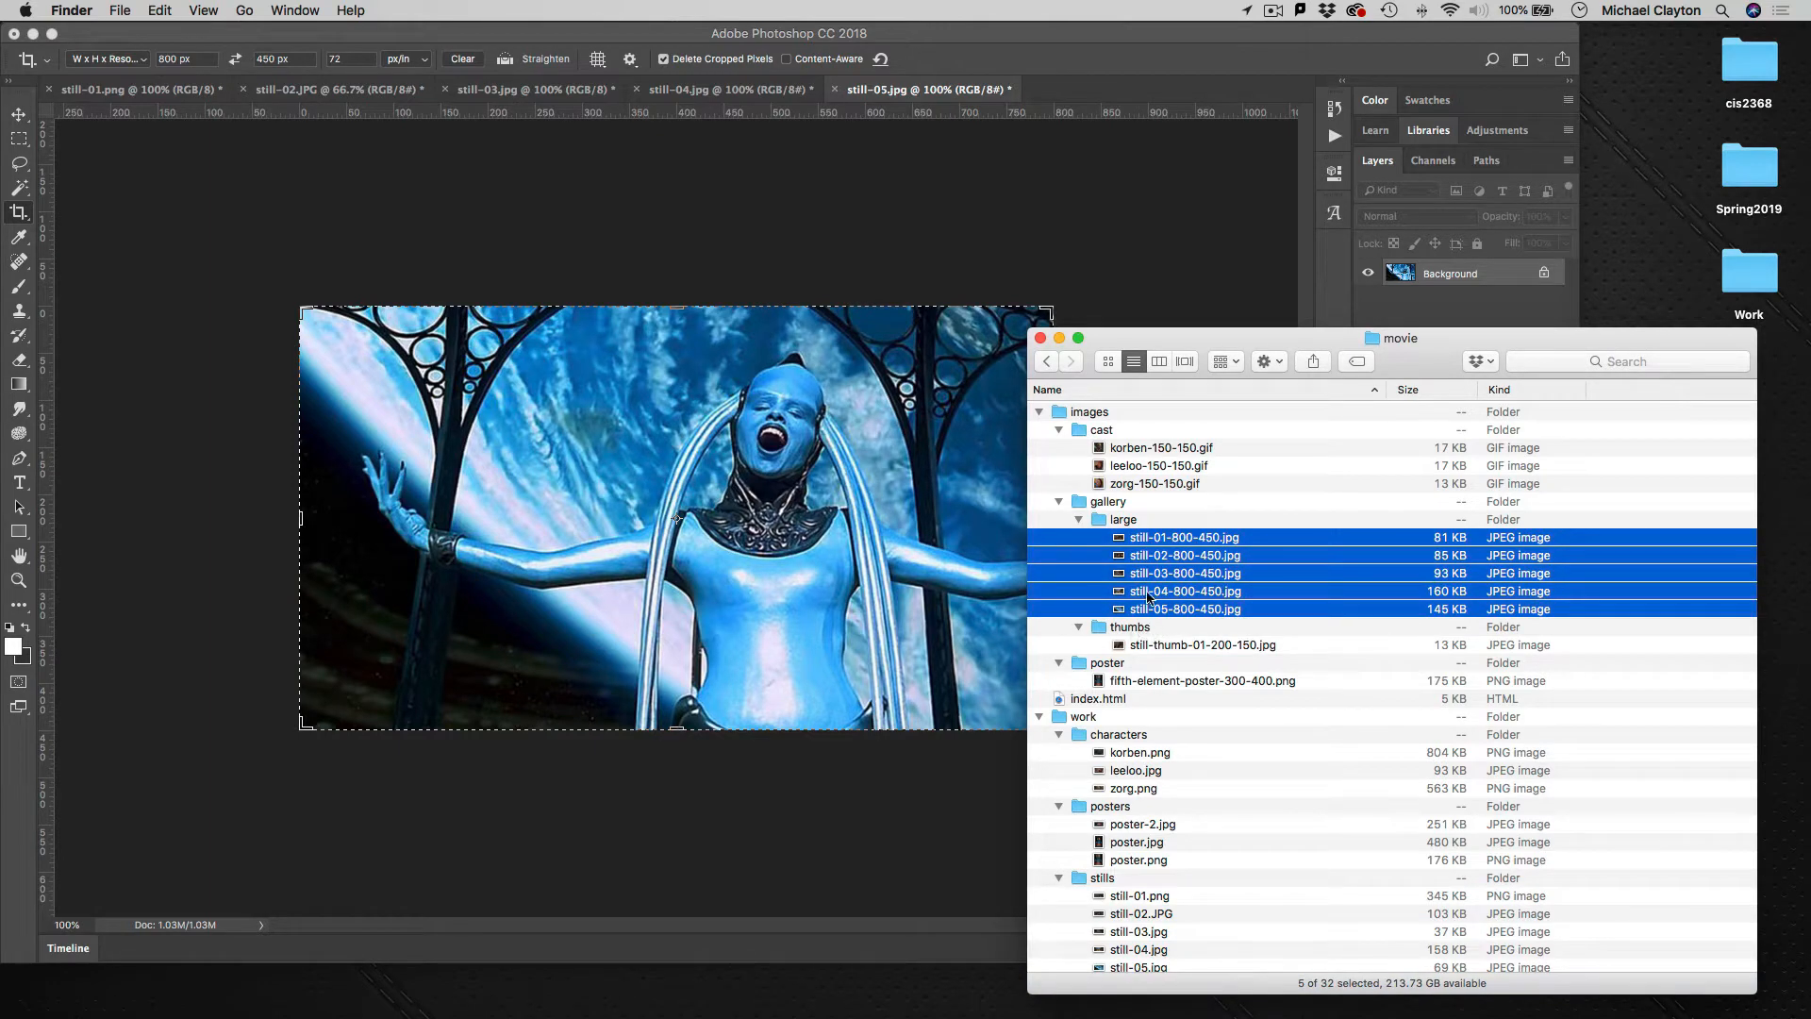
pyautogui.click(1091, 277)
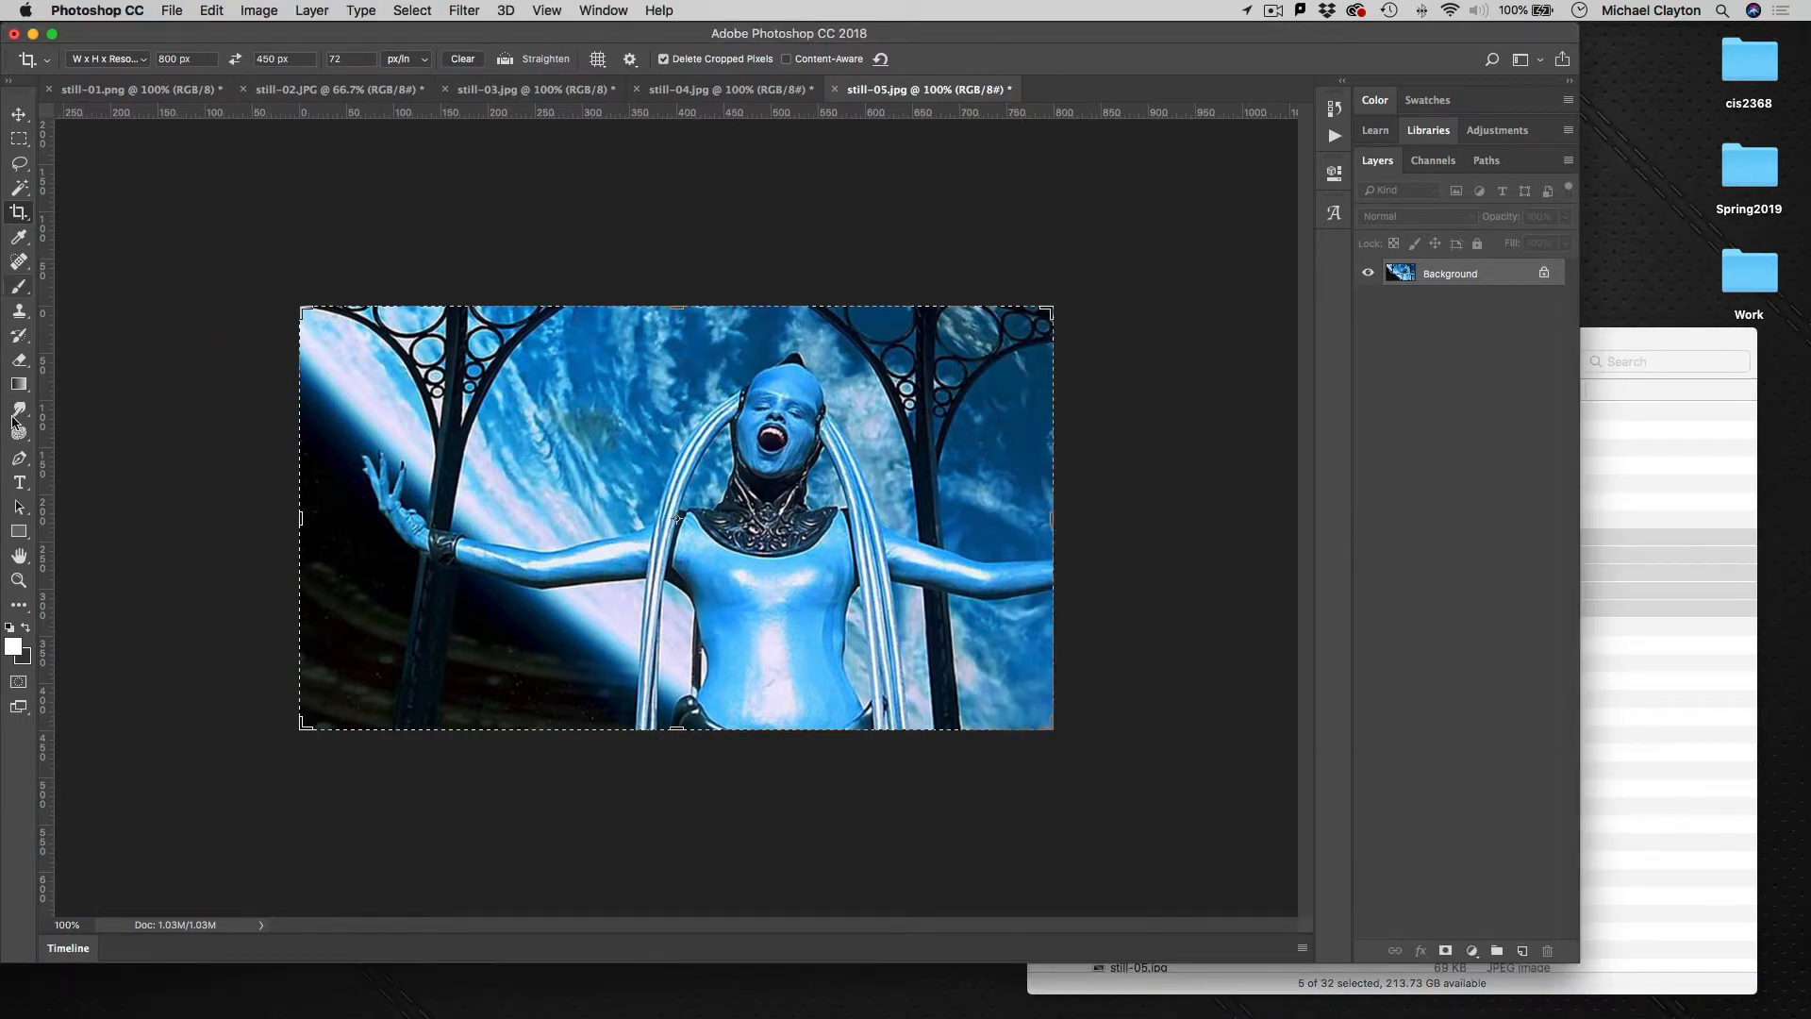
# - Set the crop size to 200 by 150 px and crop still-05.jpg around the blue singer's head and upper body
pyautogui.click(197, 60)
pyautogui.write('200')
pyautogui.press('Tab')
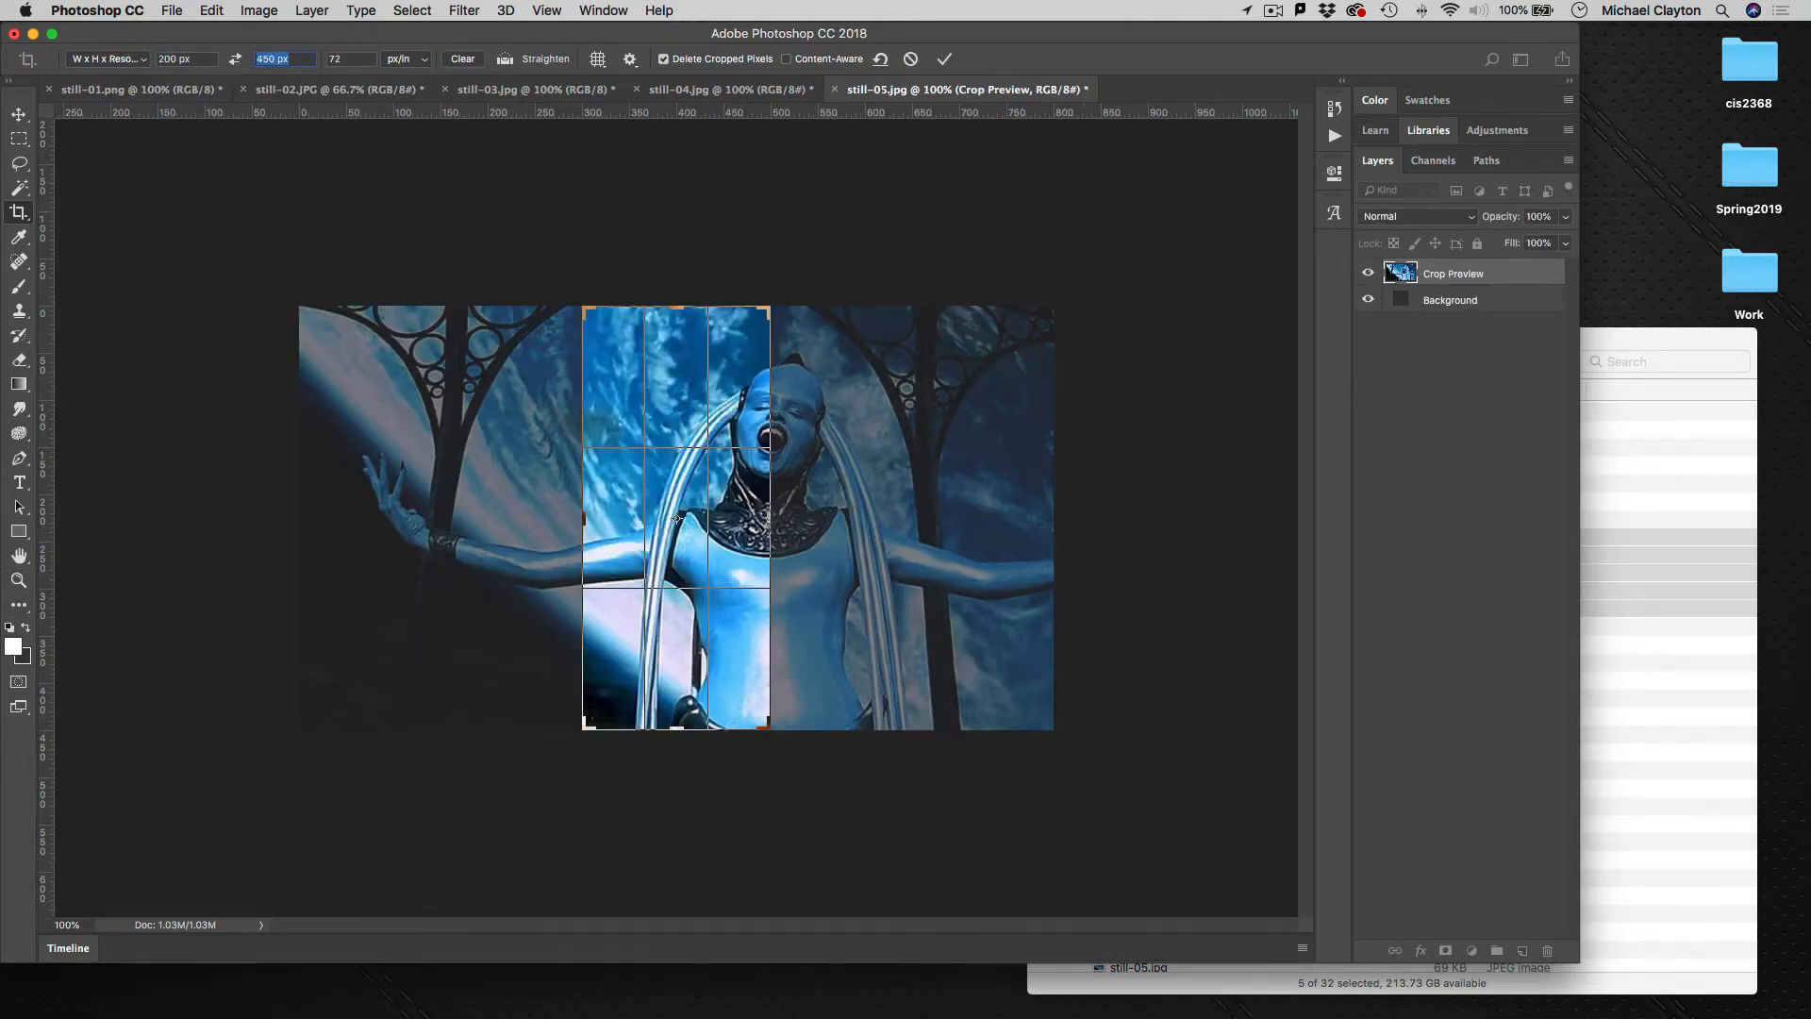
pyautogui.write('150')
pyautogui.press('Tab')
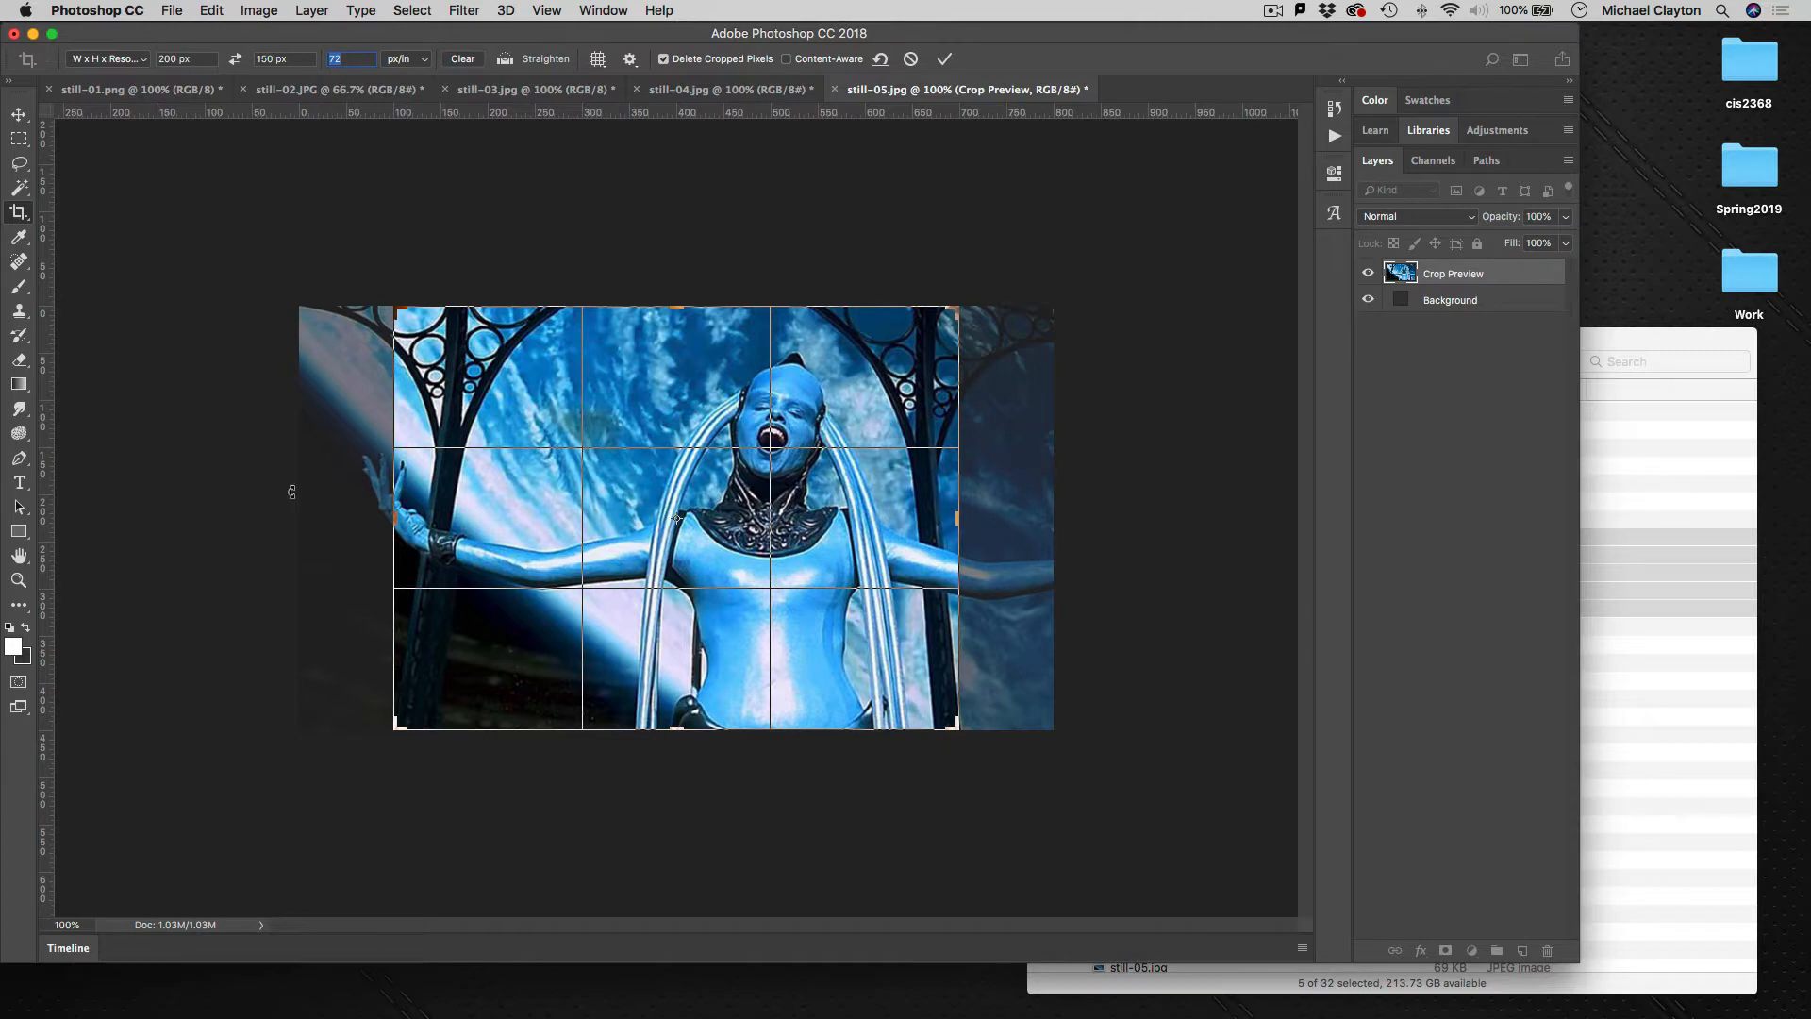
pyautogui.moveTo(394, 724); pyautogui.dragTo(686, 606)
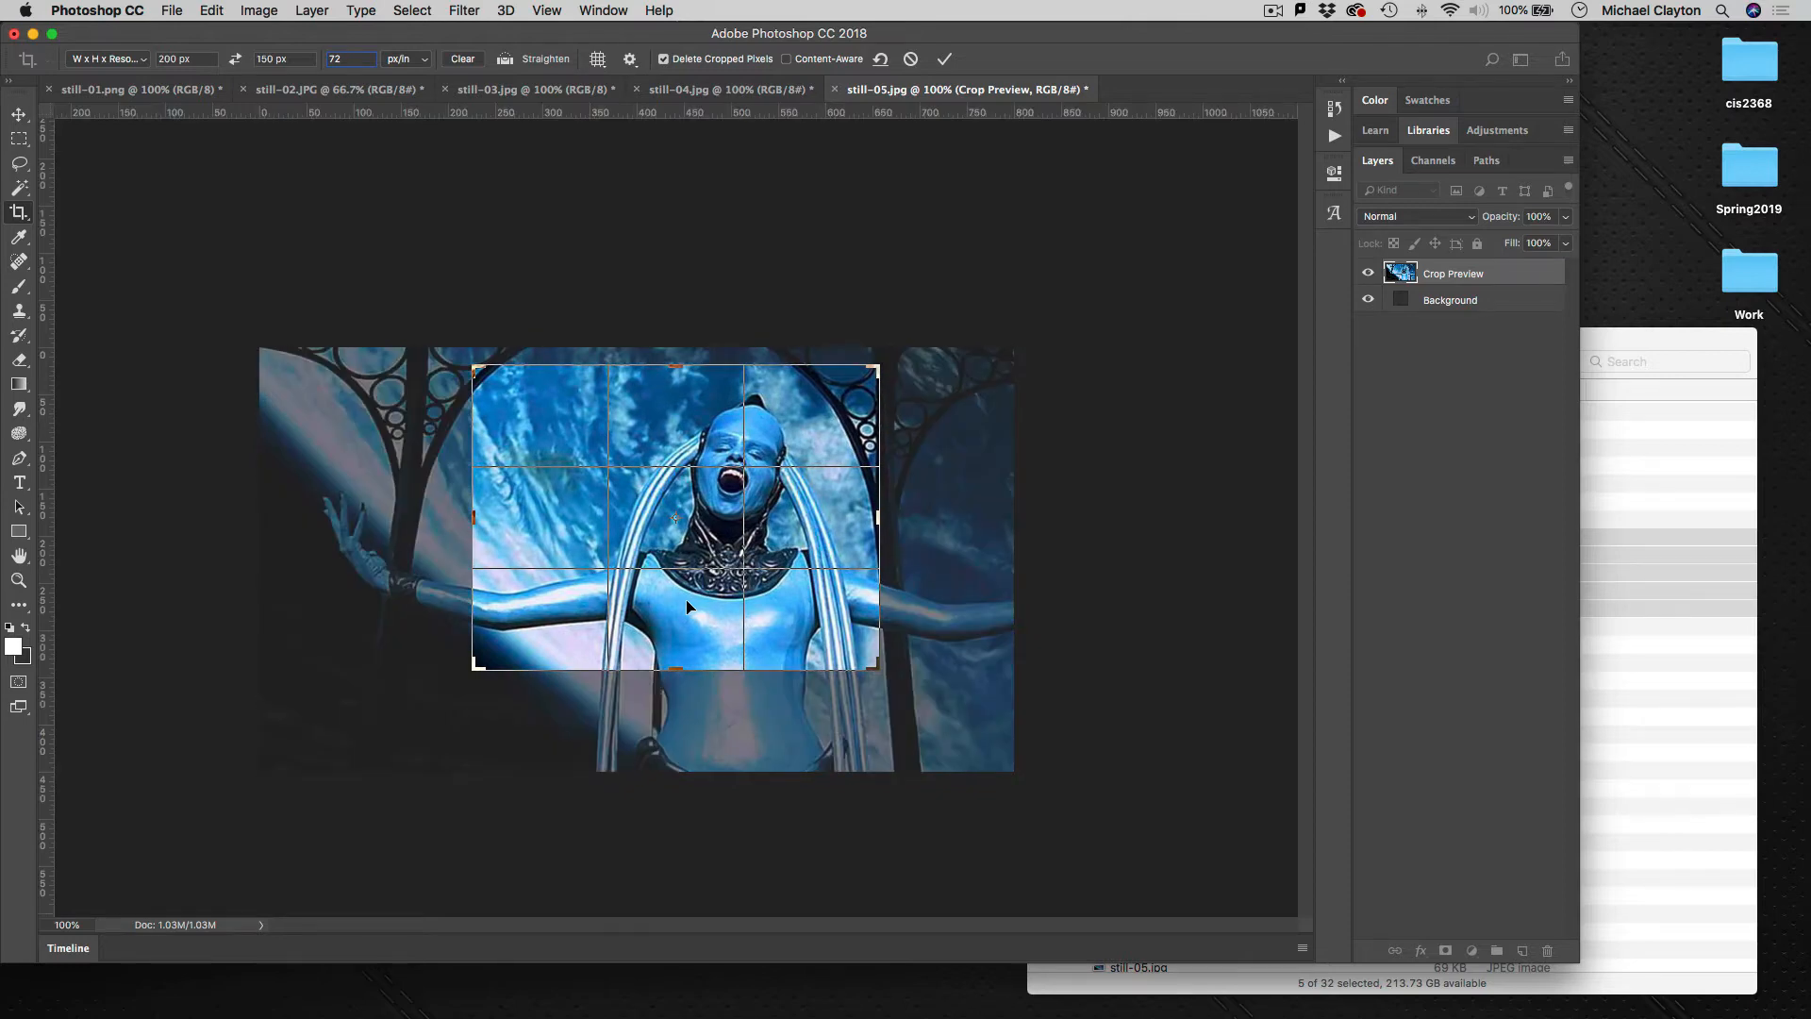
pyautogui.press('Return')
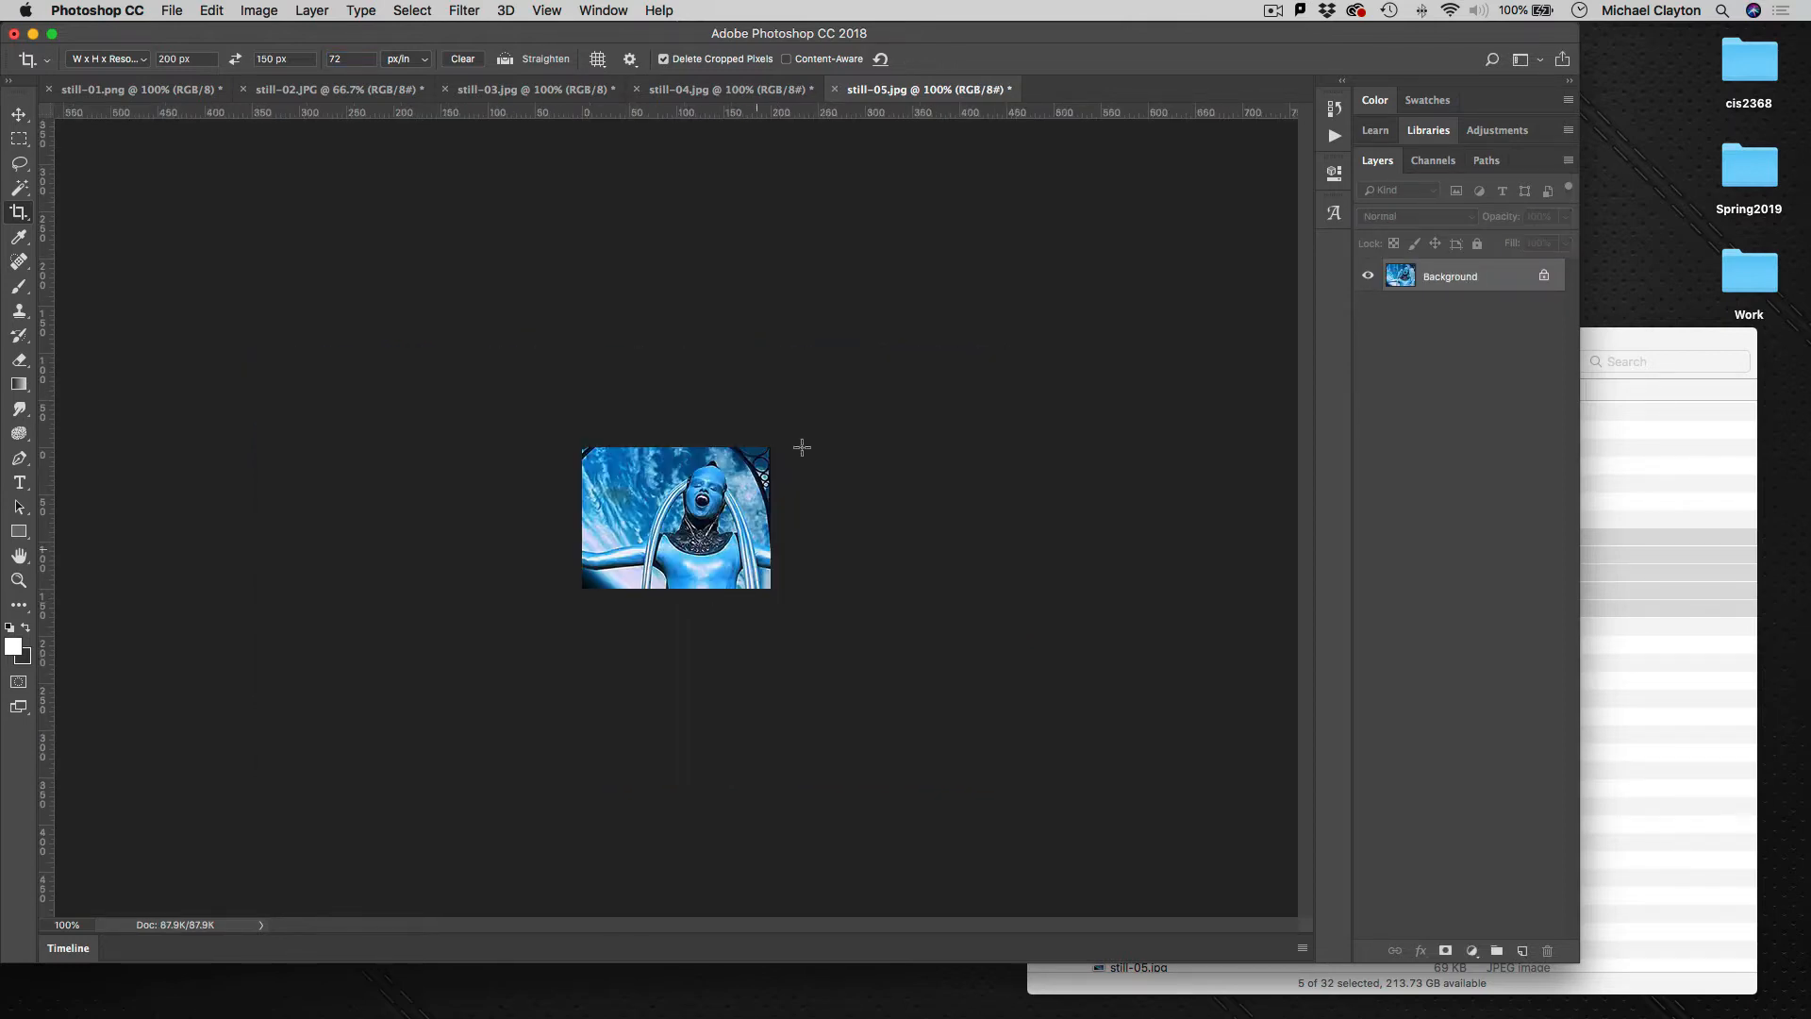
# - Crop still-04.jpg to 200 by 150 px around the front creature's face and the smaller creature beside it
pyautogui.click(769, 93)
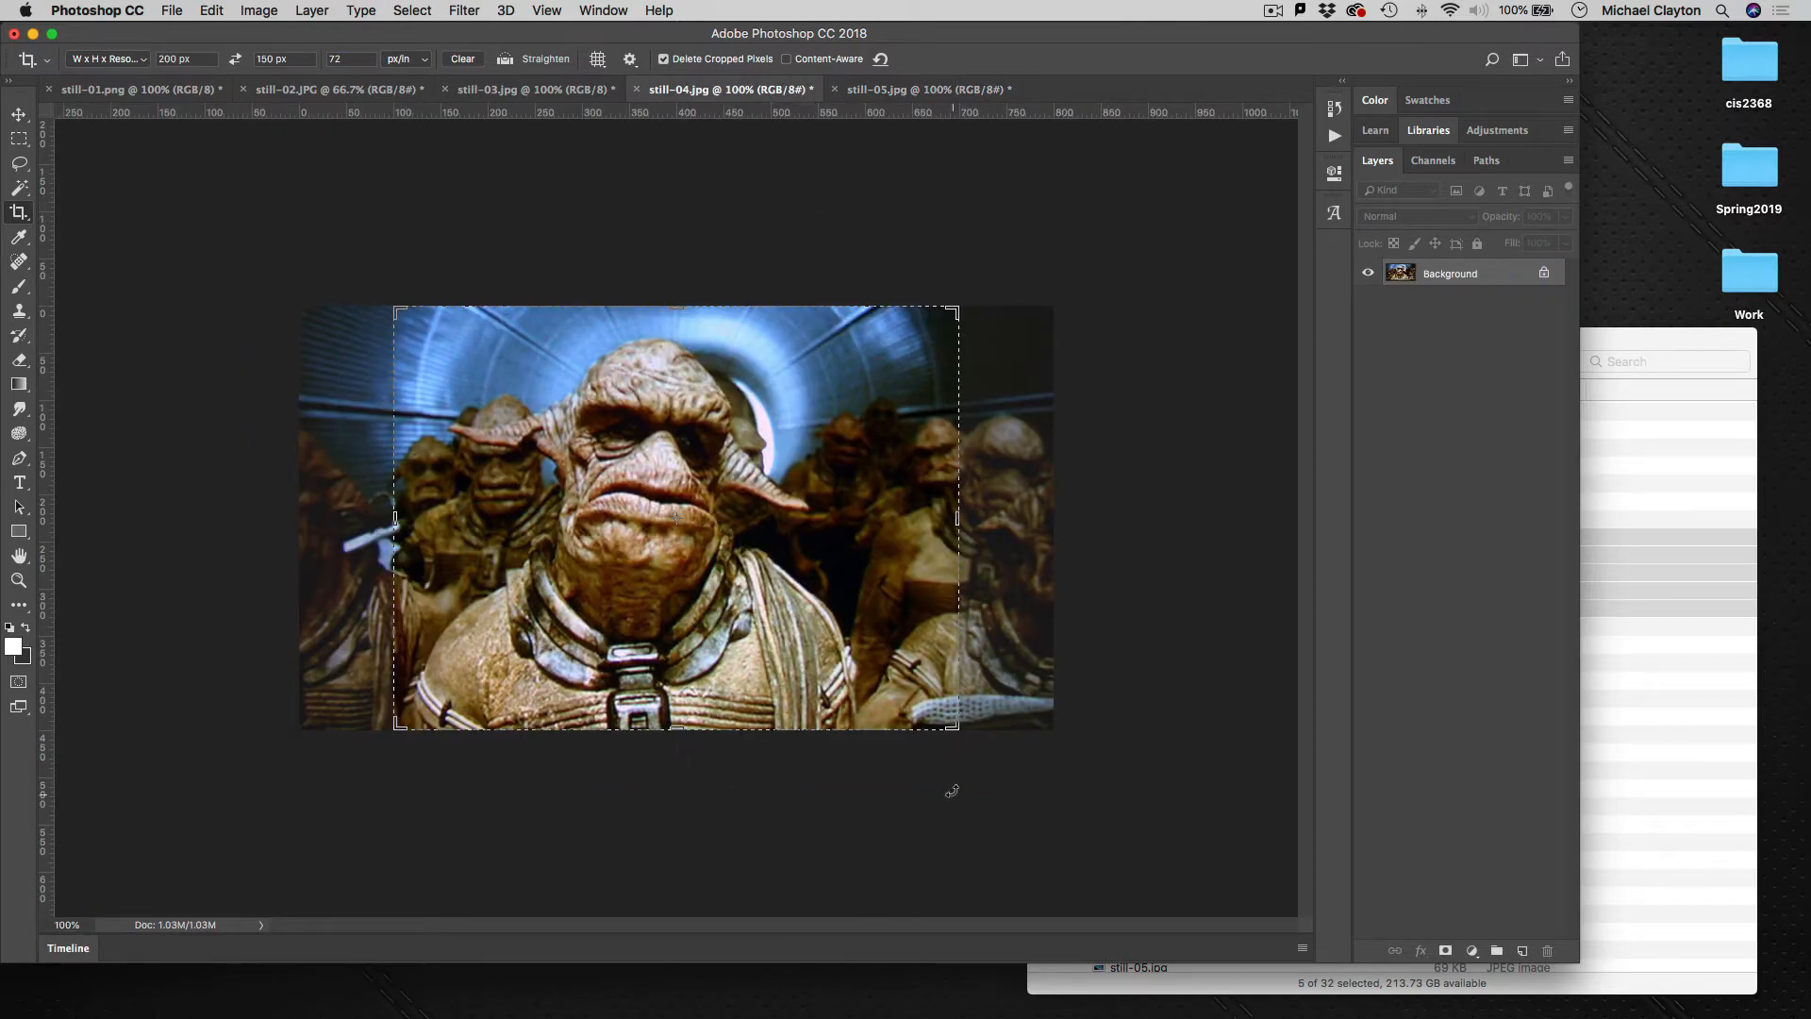
pyautogui.moveTo(953, 725); pyautogui.dragTo(825, 631)
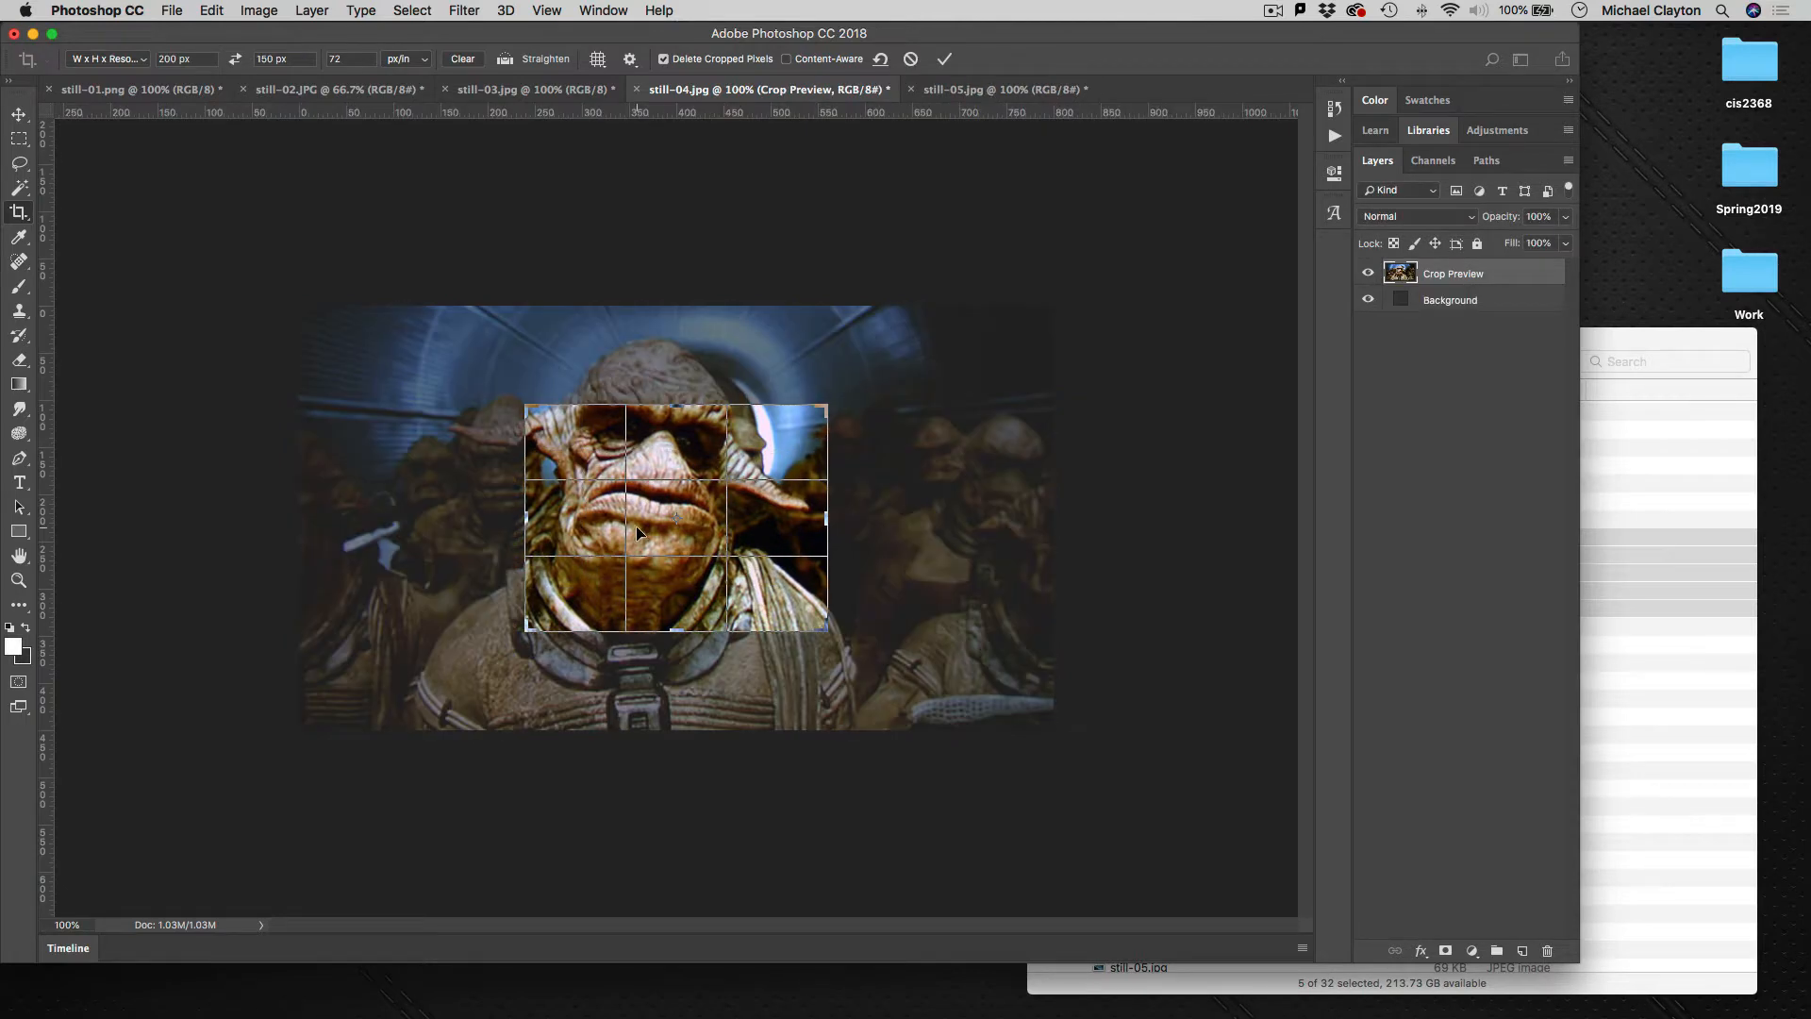
pyautogui.moveTo(650, 538); pyautogui.dragTo(715, 578)
pyautogui.press('Return')
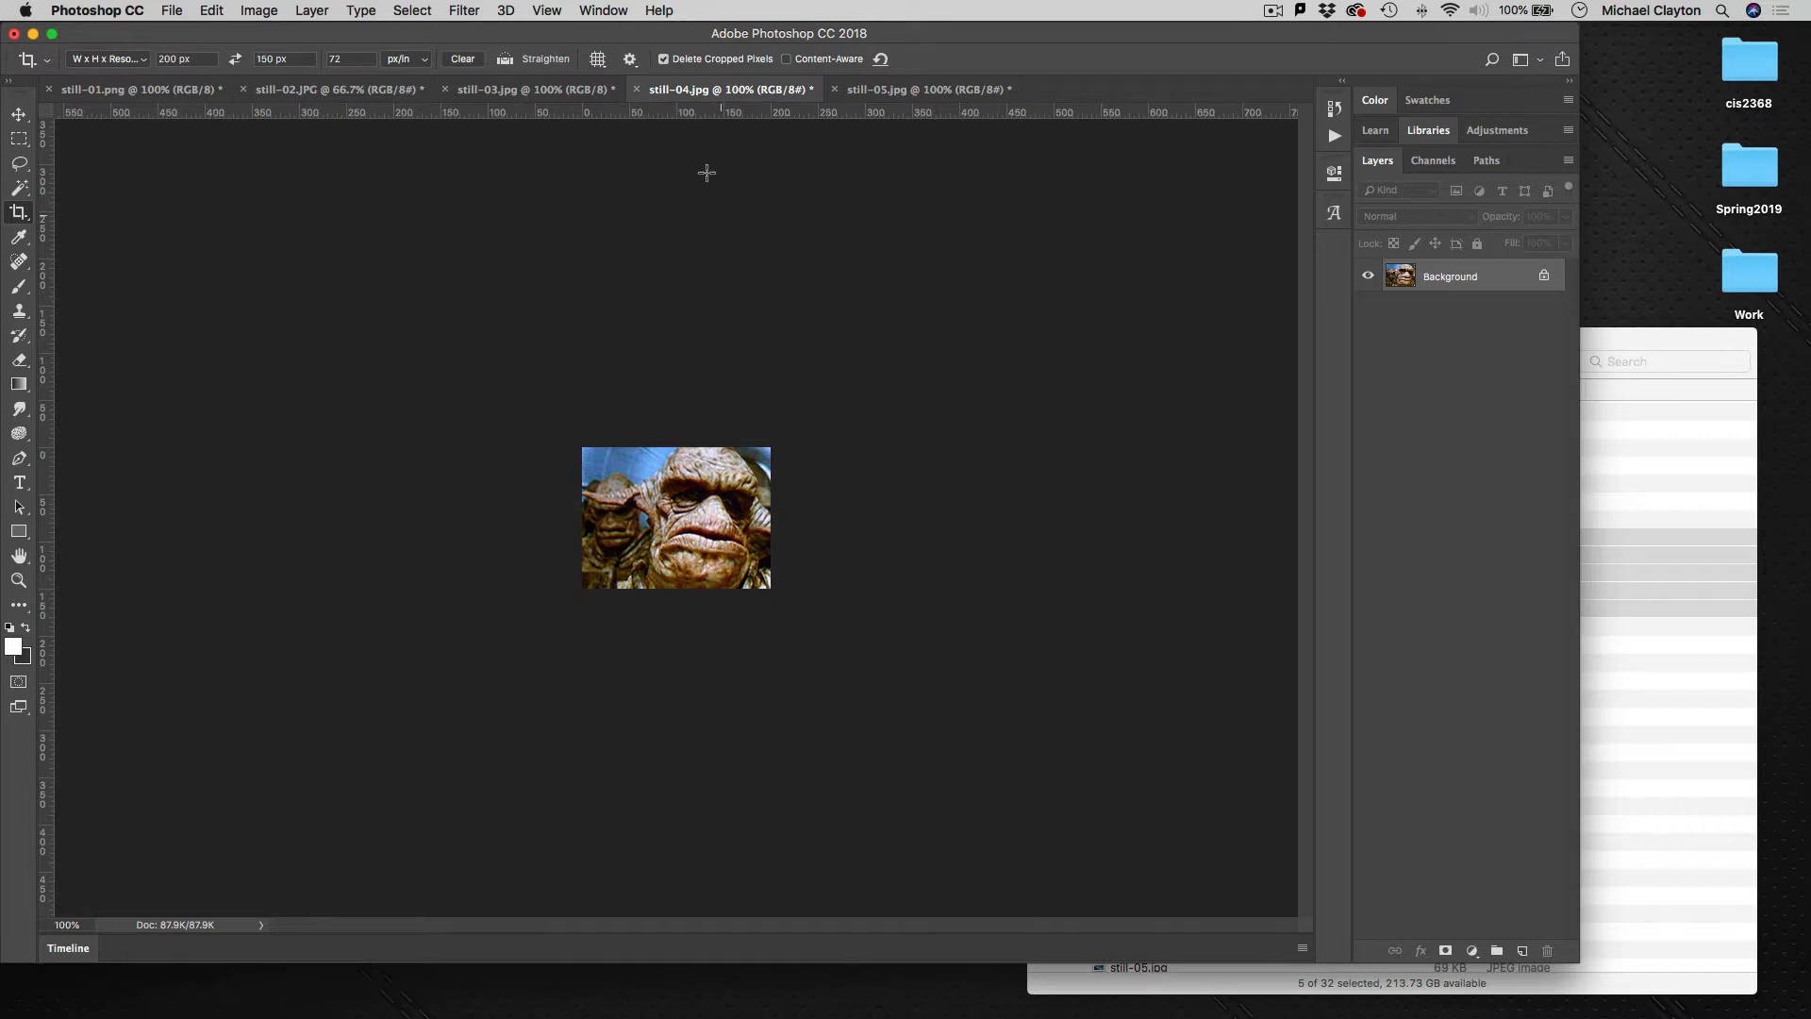
# - Crop still-03.jpg to a 200 by 150 px thumbnail framing the armed man's head and shoulders
pyautogui.click(528, 89)
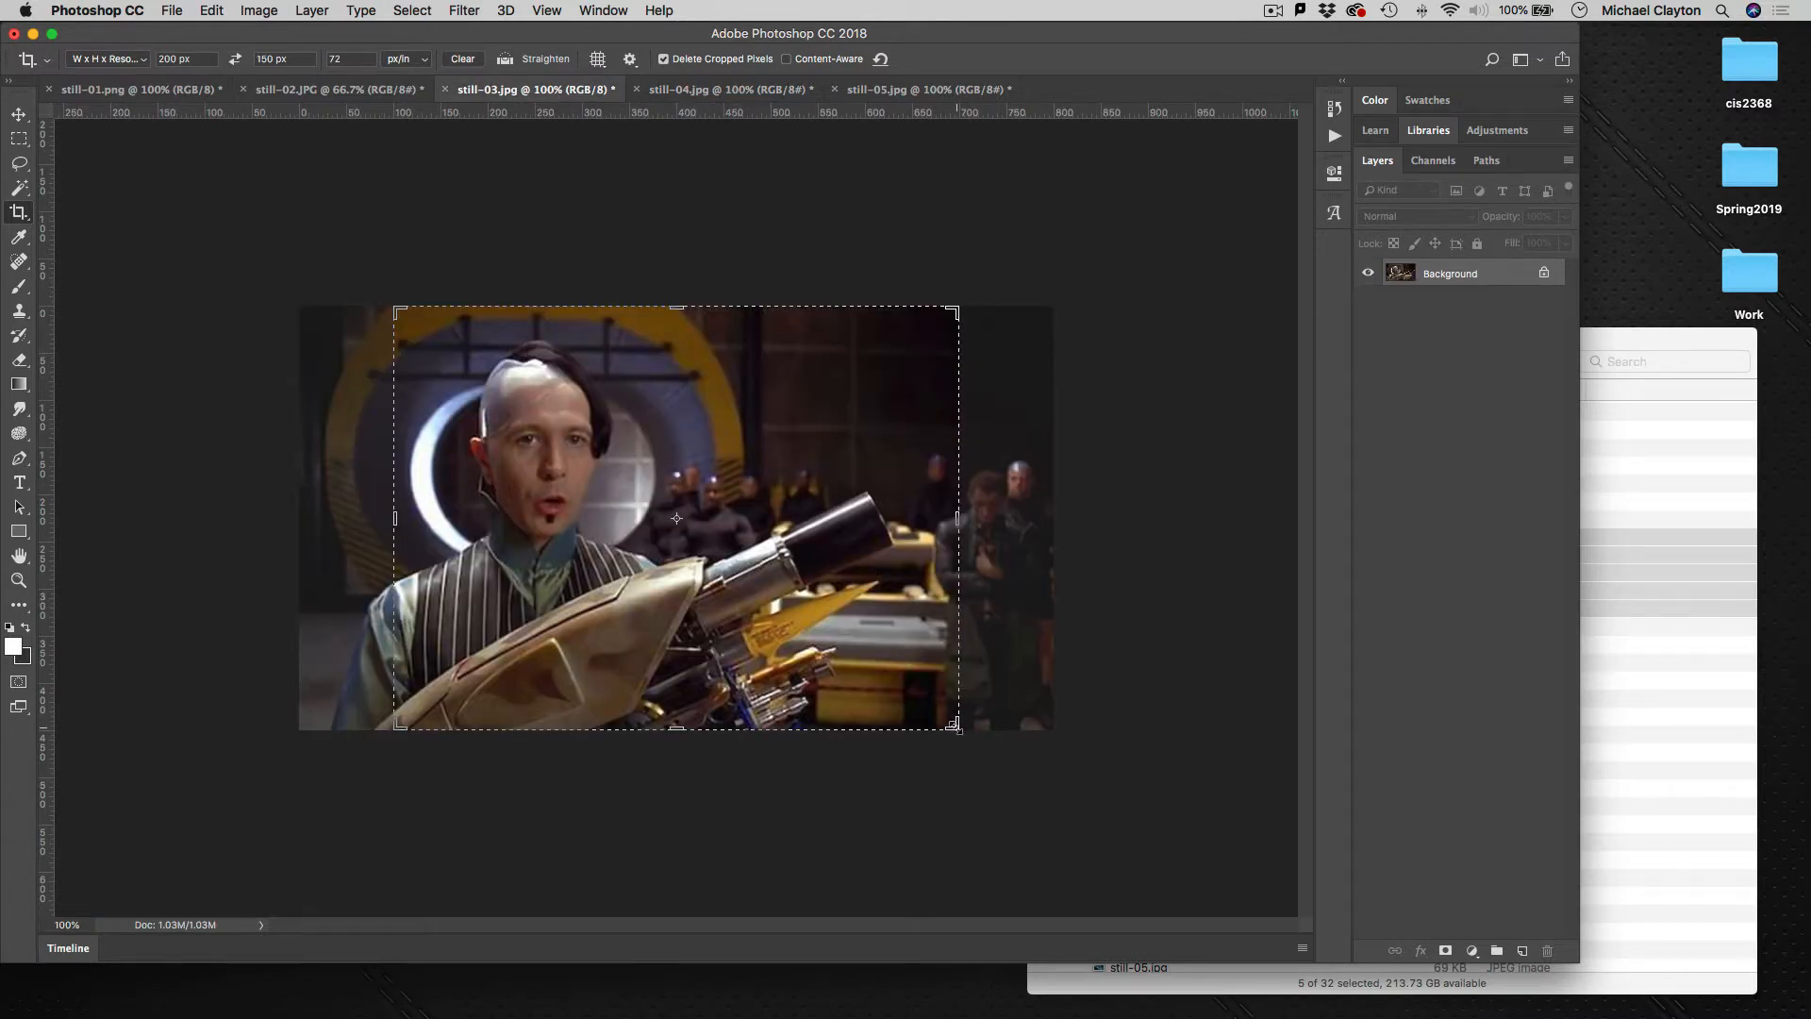
pyautogui.moveTo(953, 723); pyautogui.dragTo(774, 629)
pyautogui.press('Return')
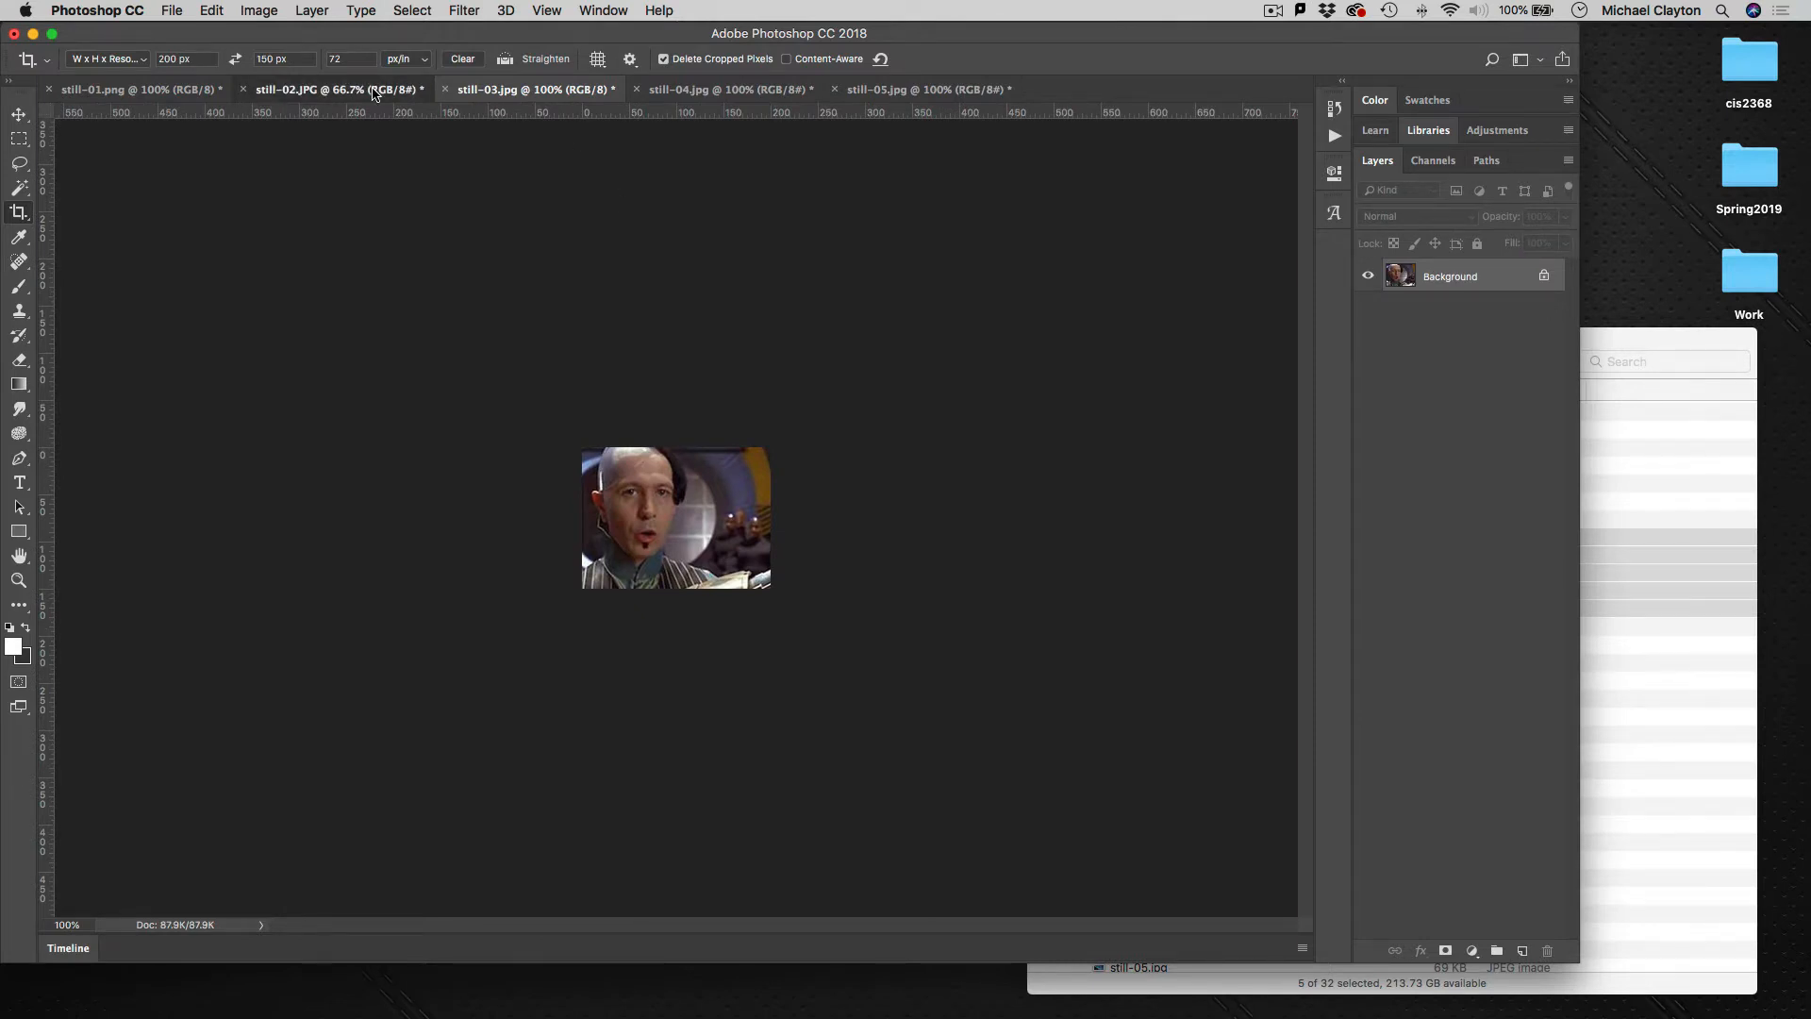
# - Crop still-02.JPG to a 200 by 150 px thumbnail framing the two men's faces
pyautogui.click(339, 88)
pyautogui.moveTo(873, 659); pyautogui.dragTo(785, 600)
pyautogui.press('Return')
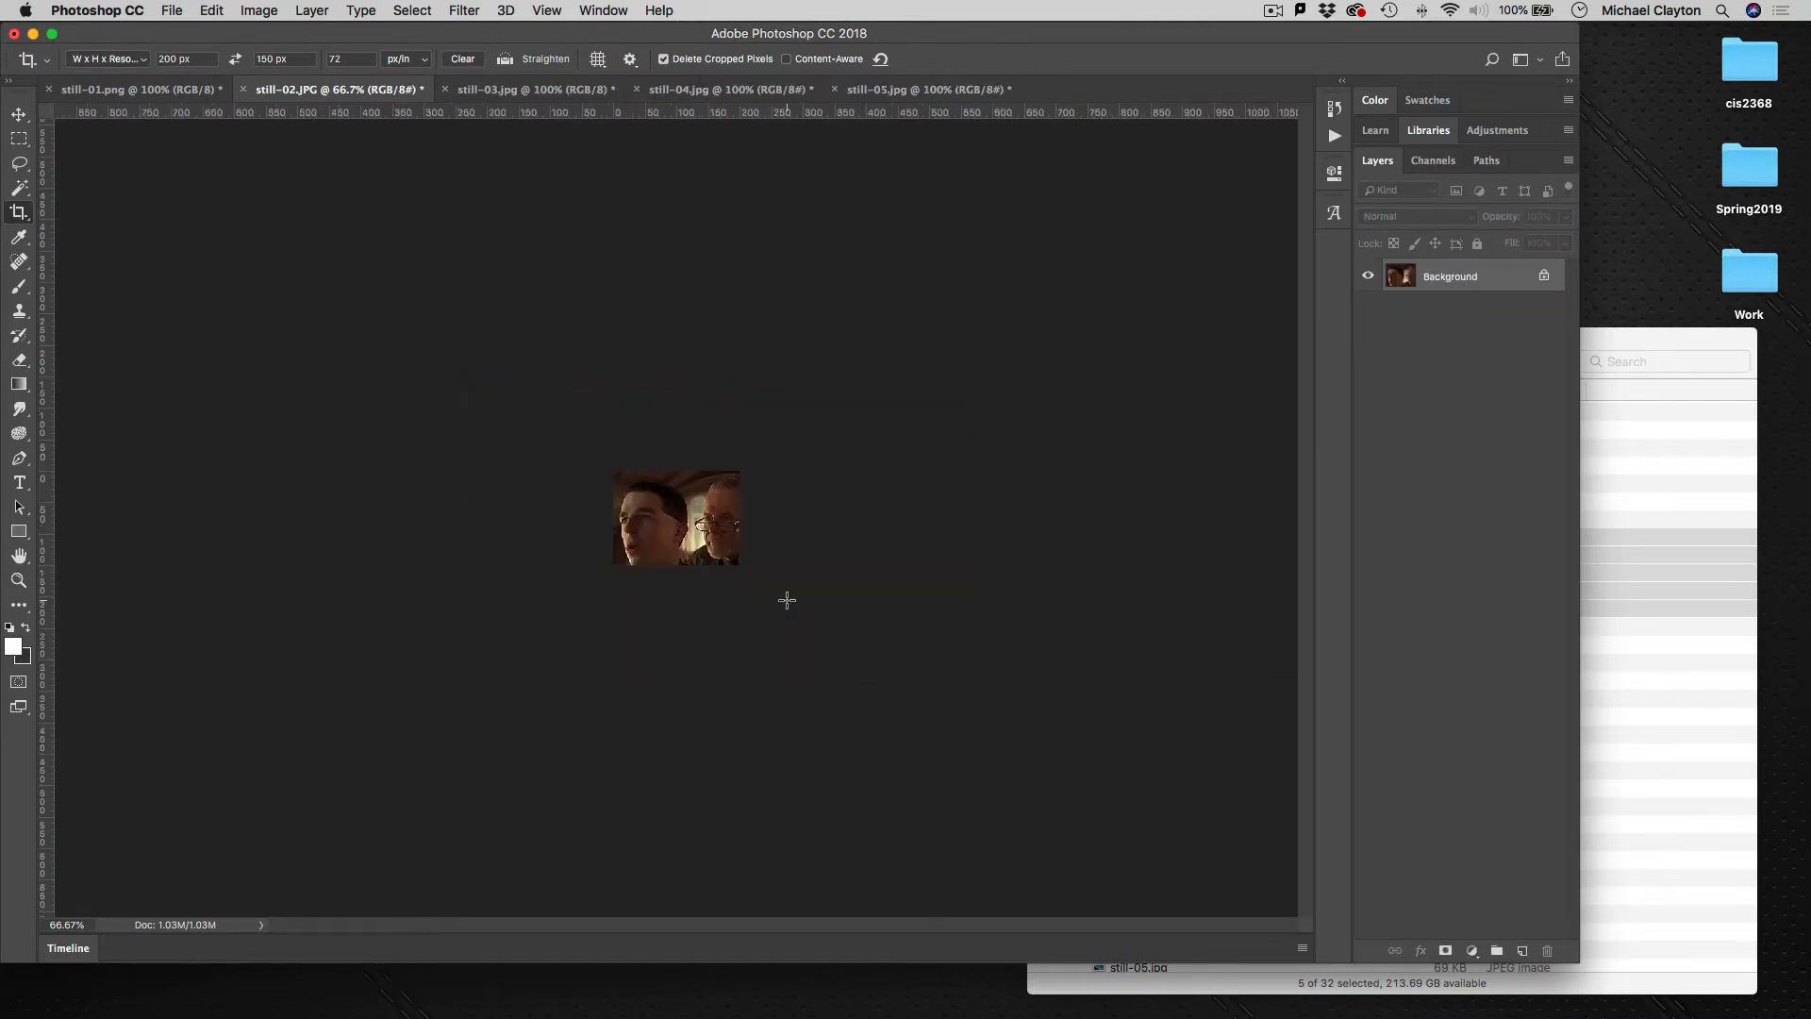
# - Crop still-01.png to a 200 by 150 px thumbnail framing the bearded man's face
pyautogui.click(182, 90)
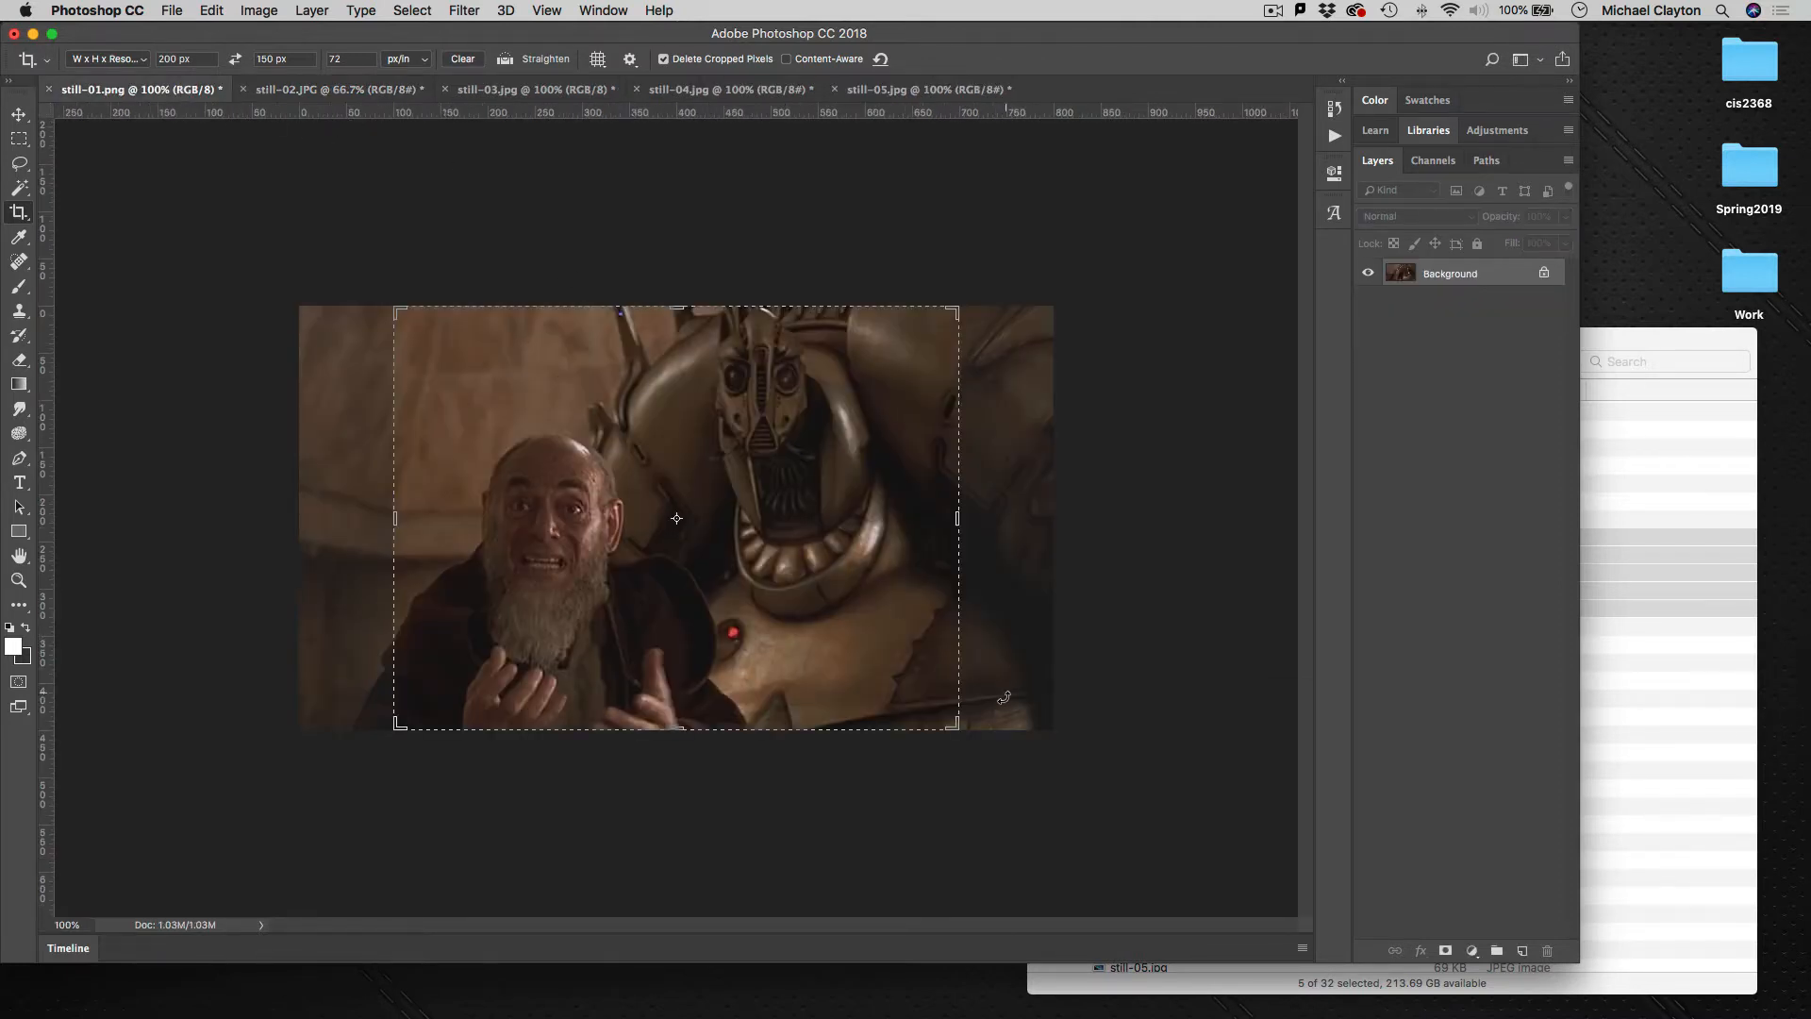
pyautogui.moveTo(958, 726); pyautogui.dragTo(797, 557)
pyautogui.press('Return')
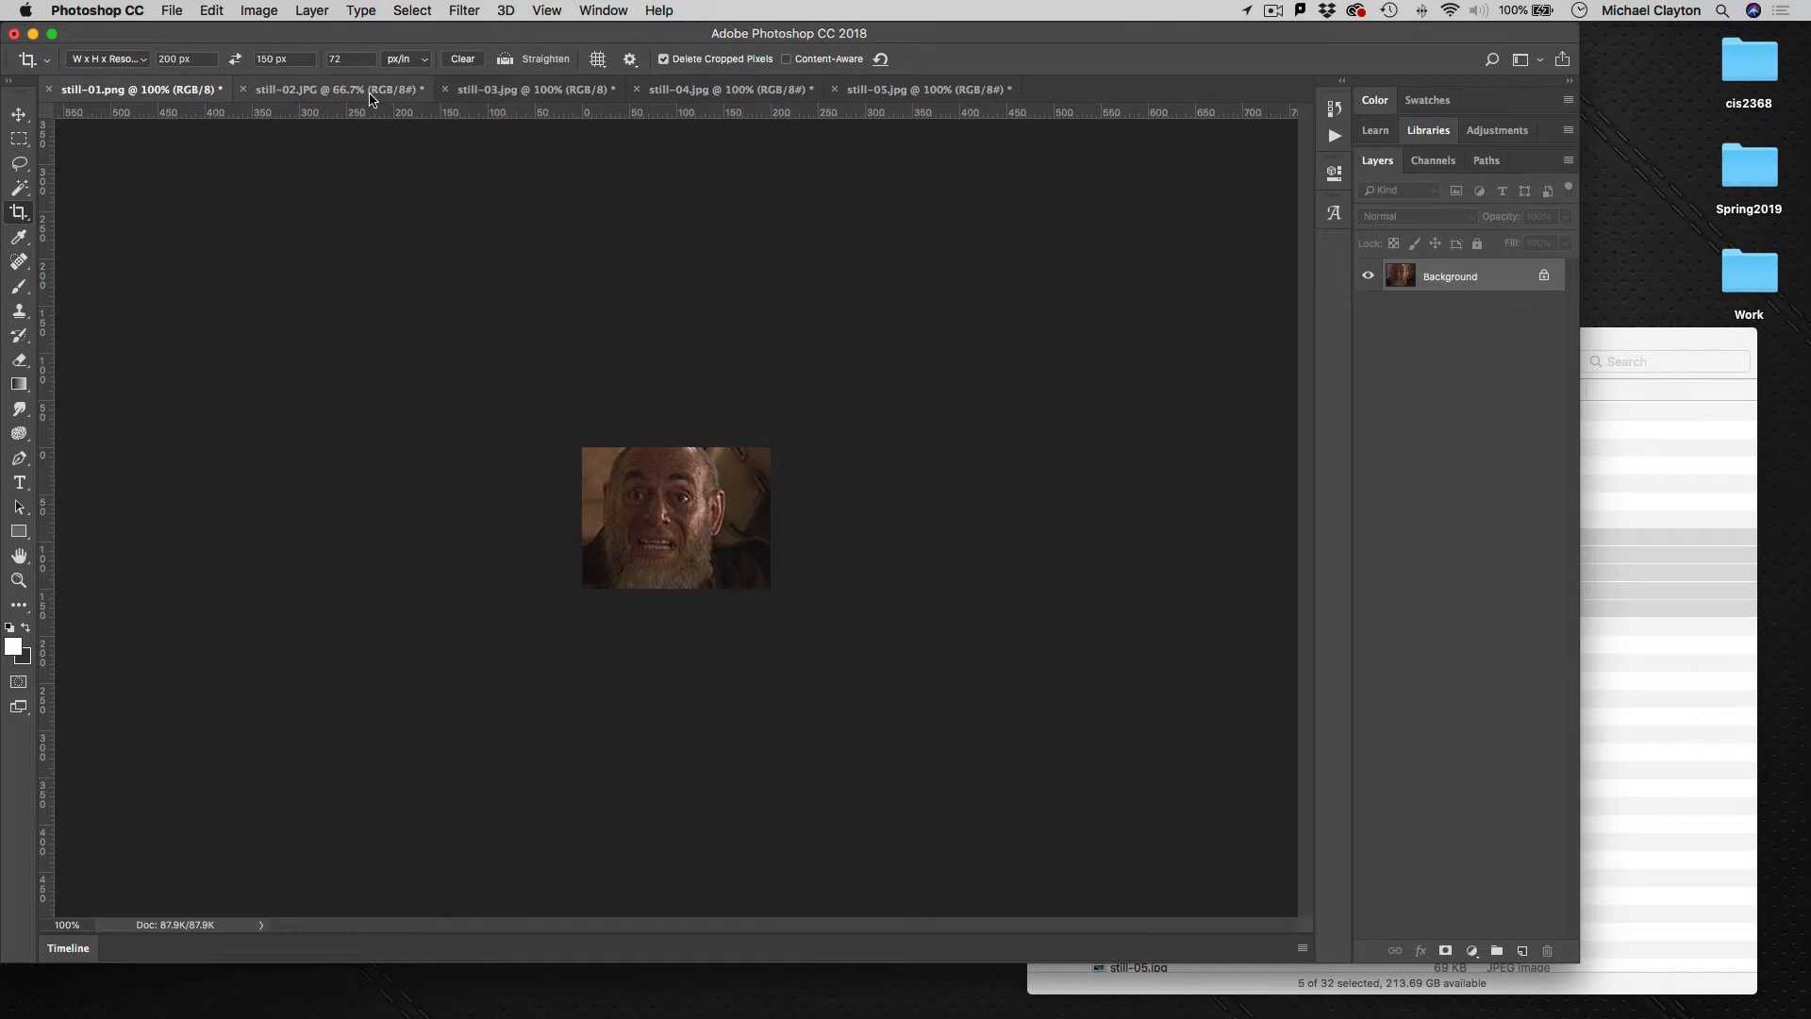
# - Review the other cropped thumbnails and start saving still-01.png through Save for Web as a Very High quality JPEG
pyautogui.click(533, 88)
pyautogui.click(676, 92)
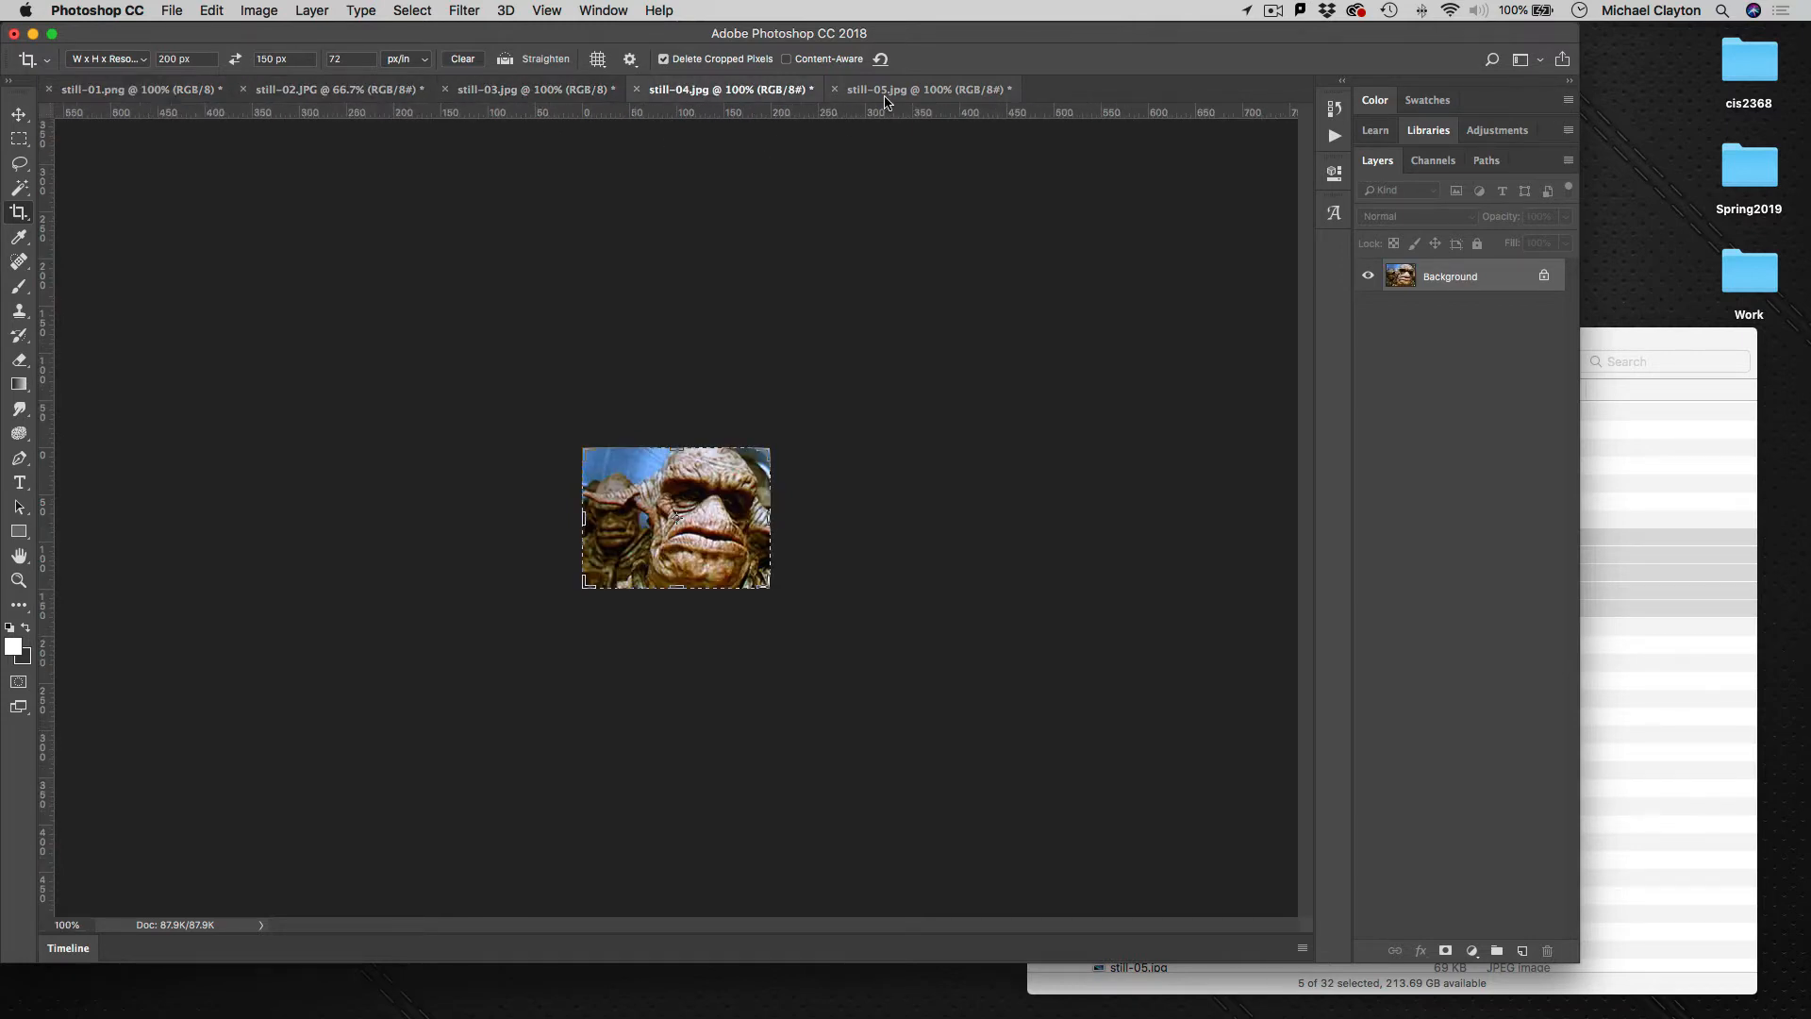
pyautogui.click(892, 91)
pyautogui.click(198, 91)
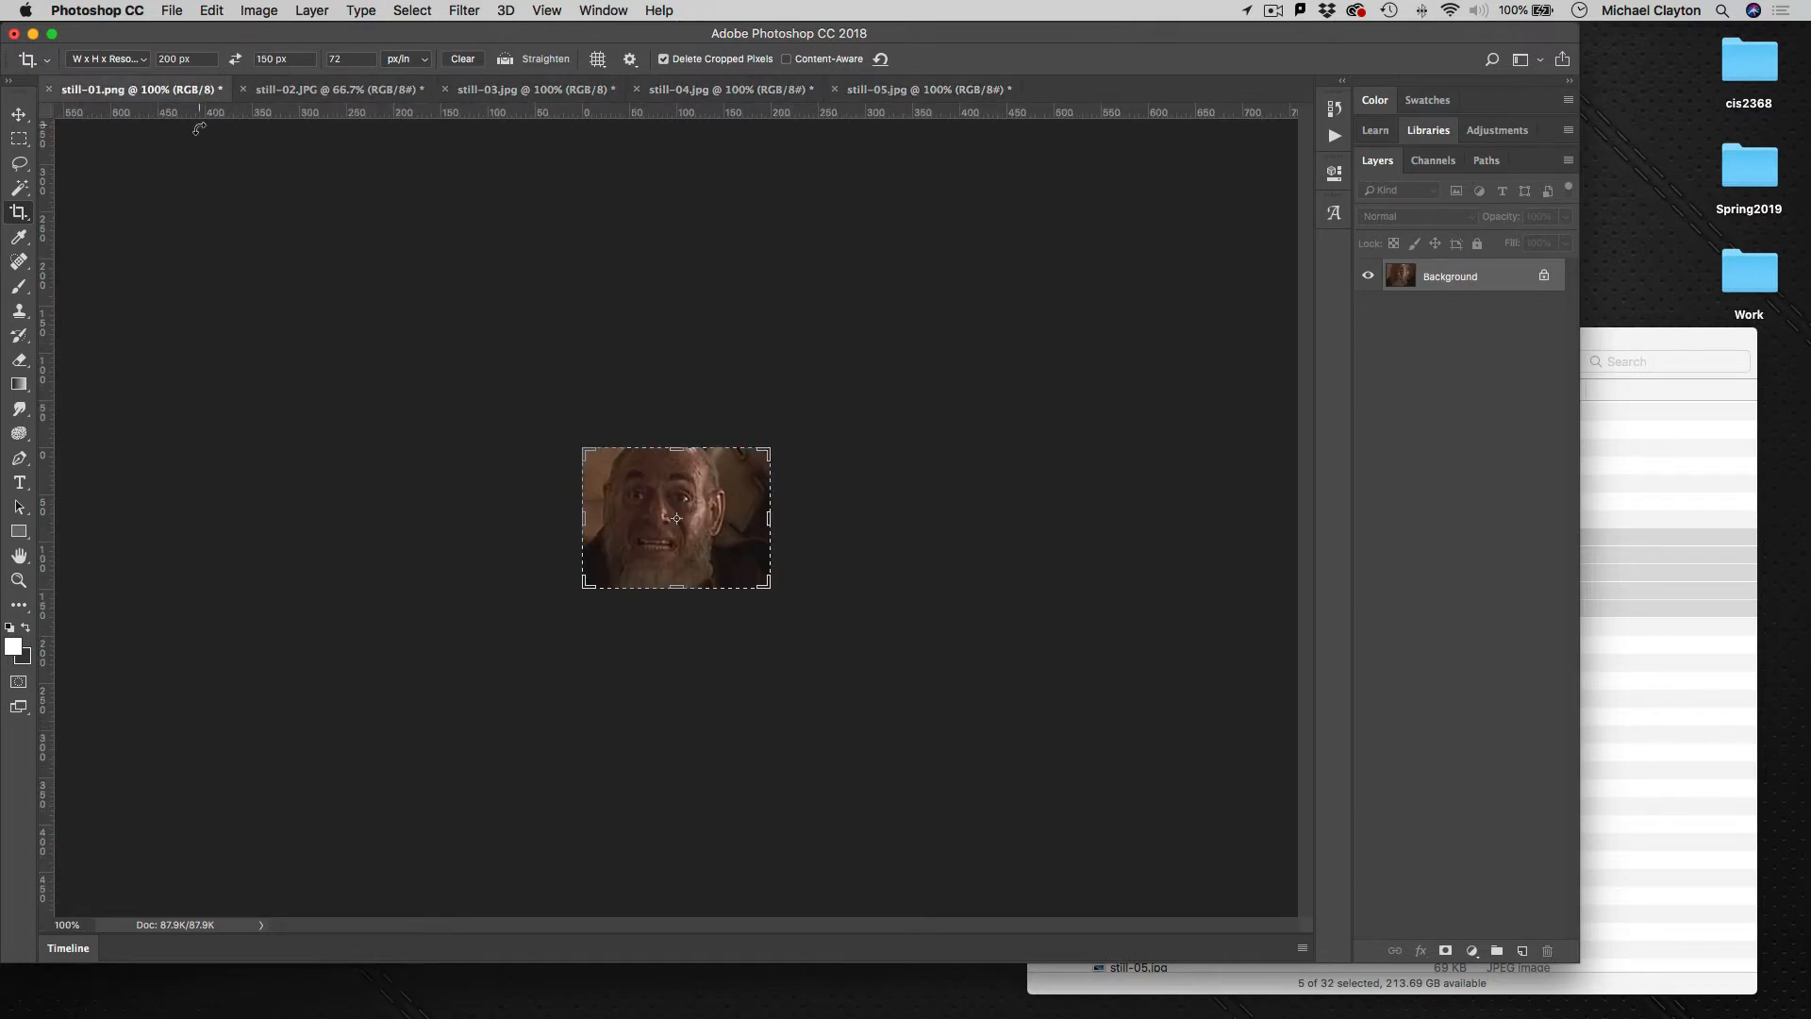
pyautogui.click(171, 11)
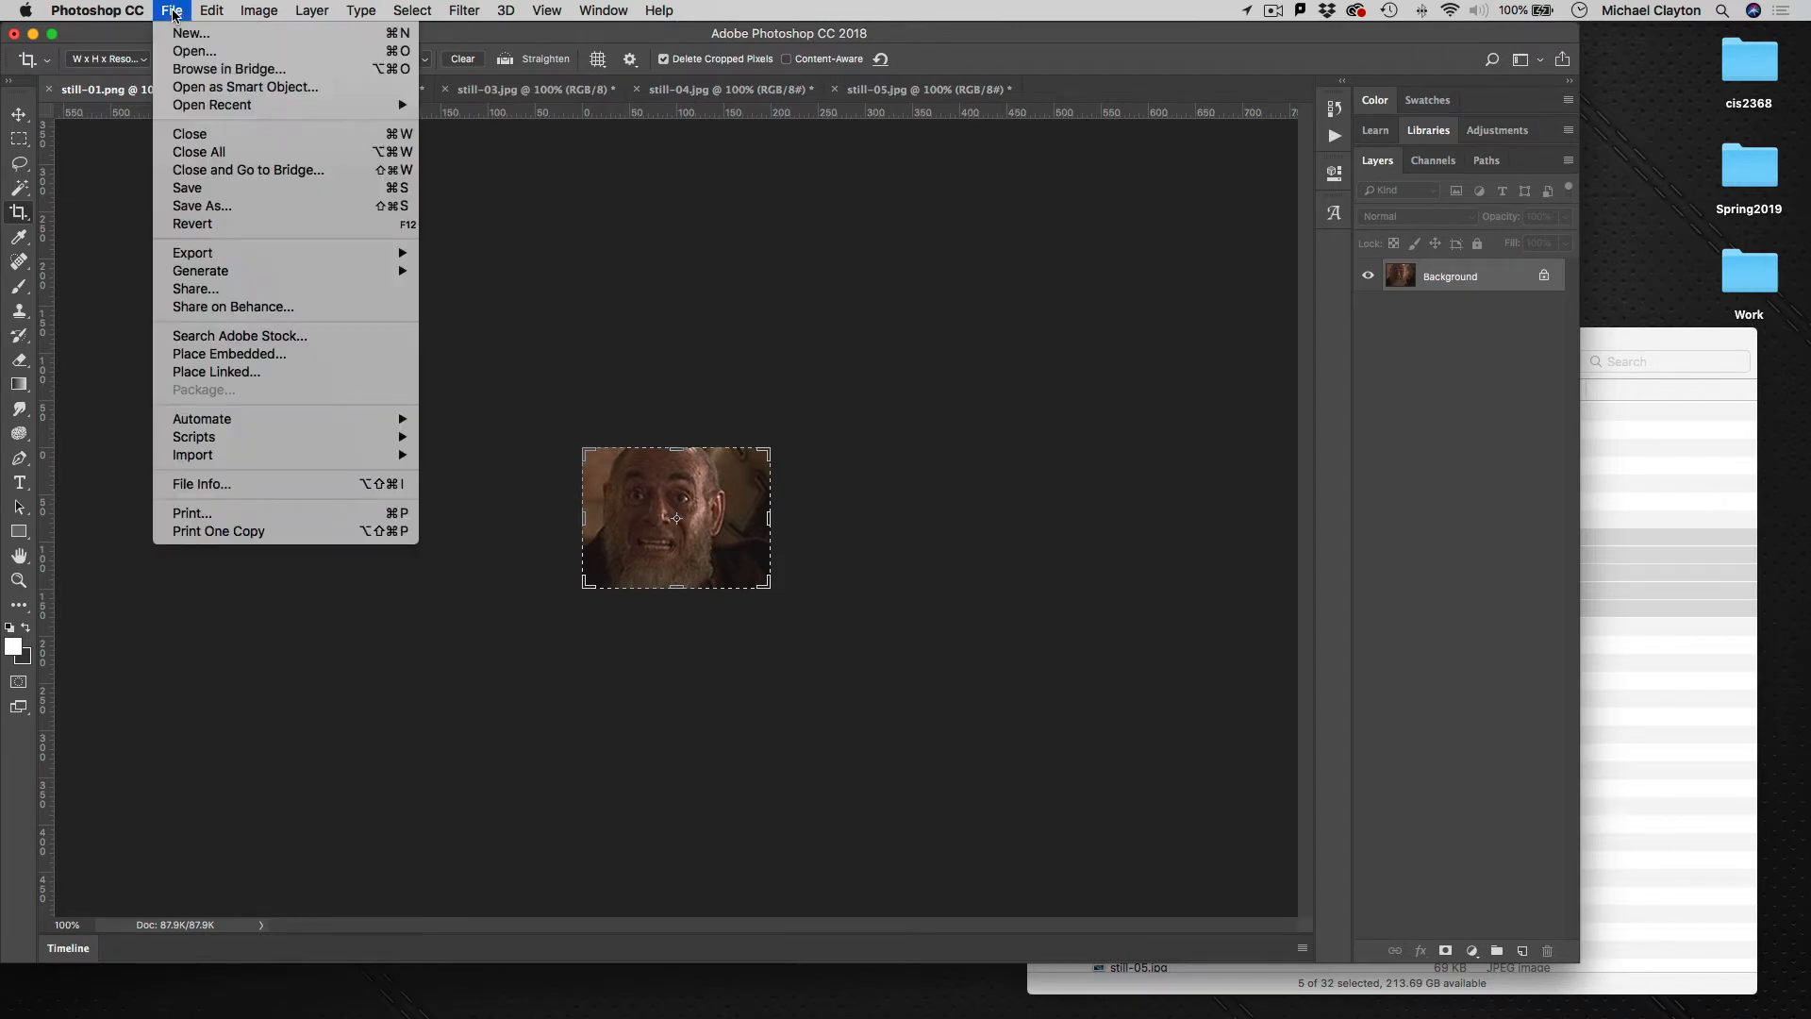
pyautogui.moveTo(227, 261)
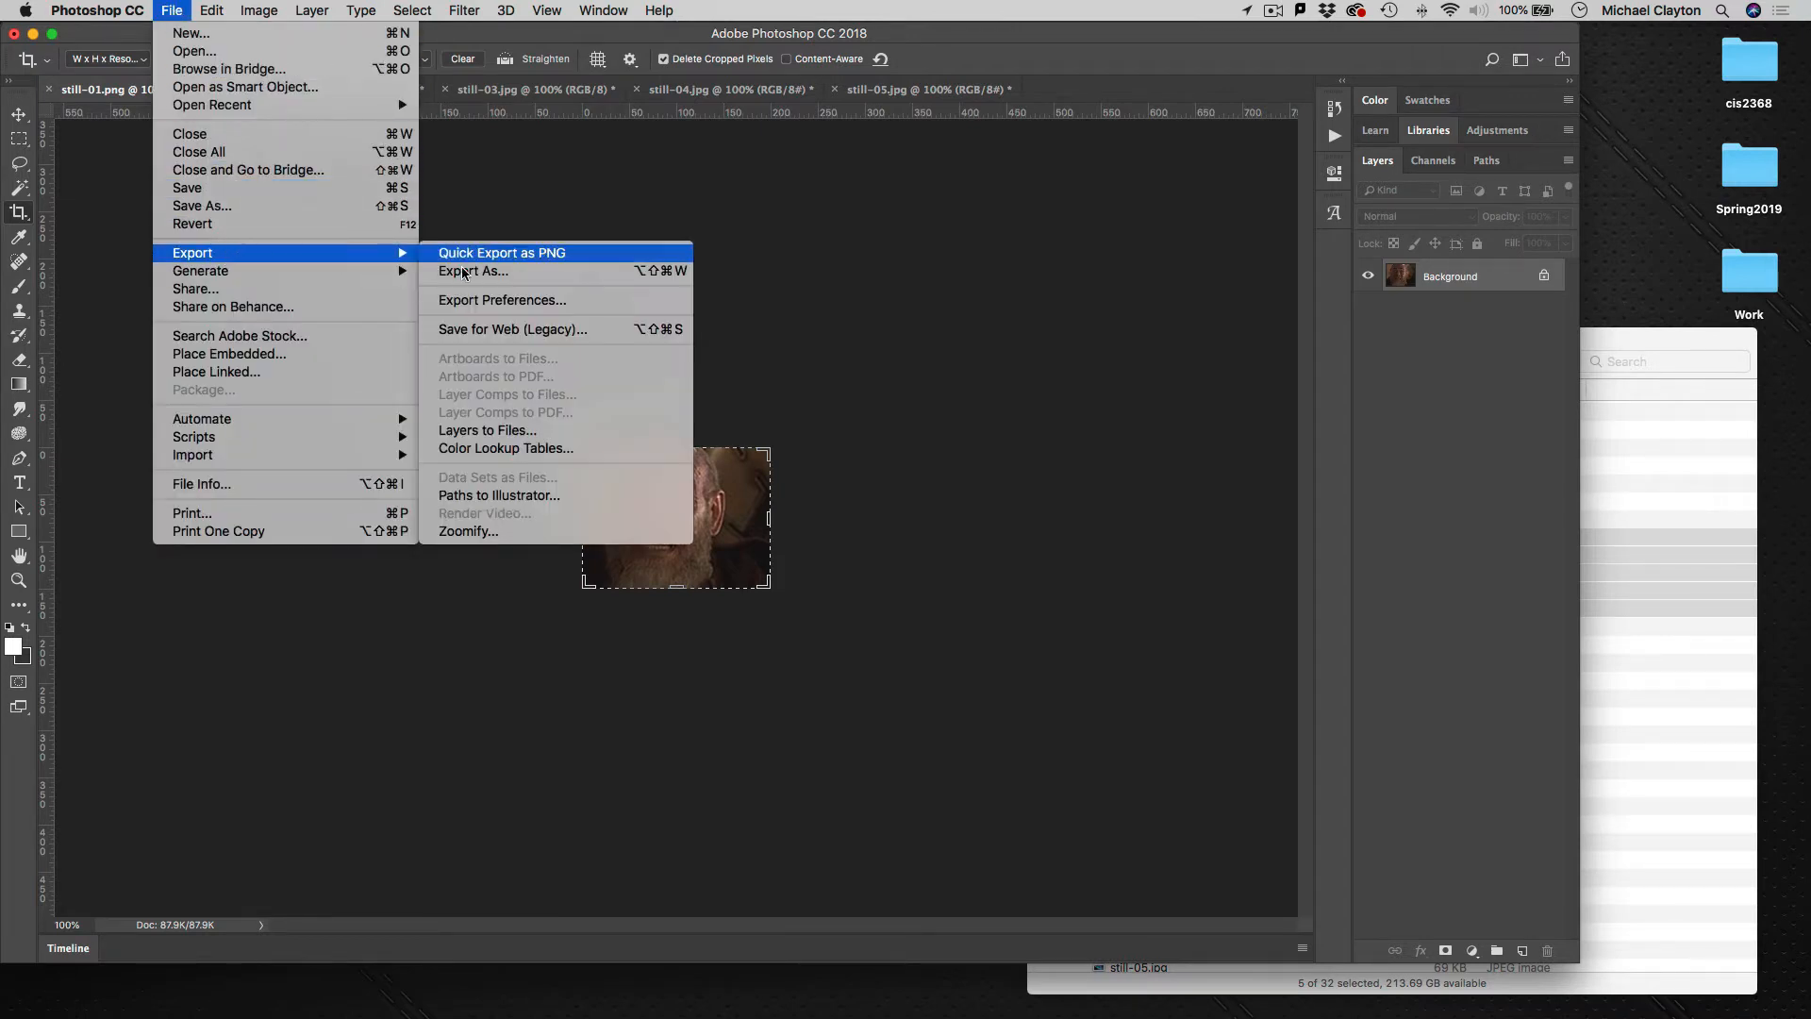
pyautogui.click(517, 328)
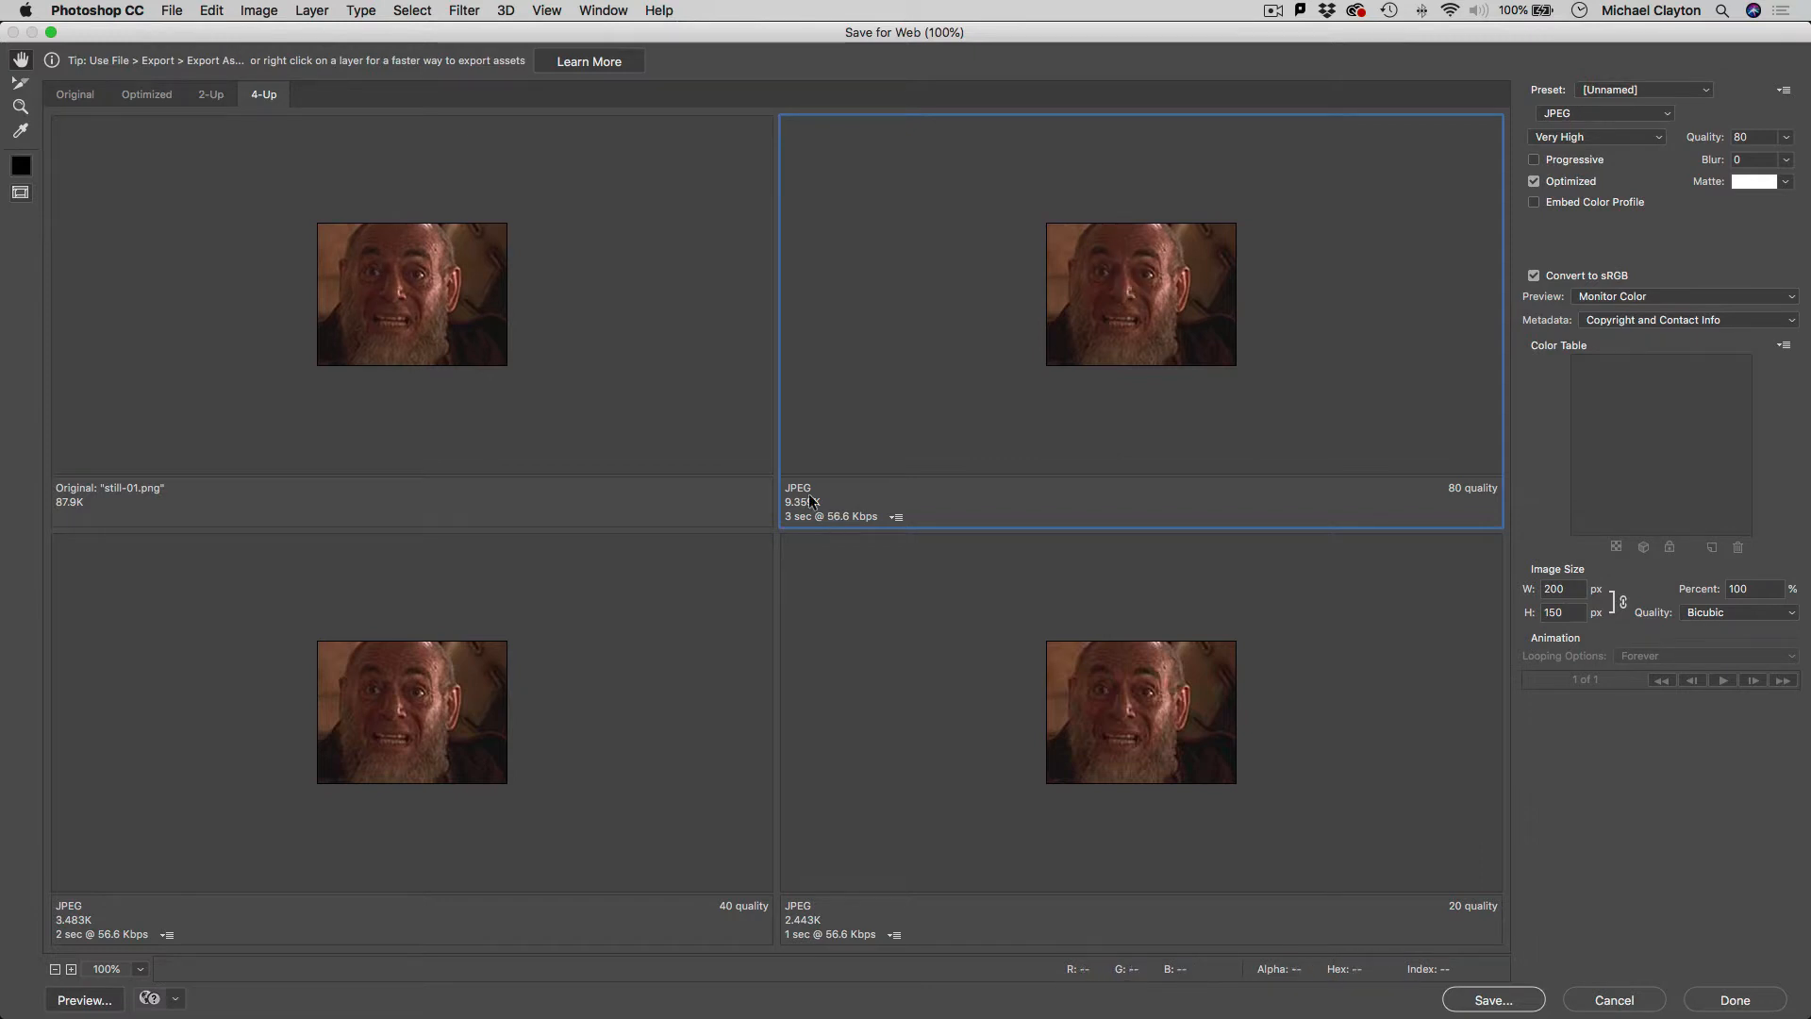
pyautogui.click(1498, 999)
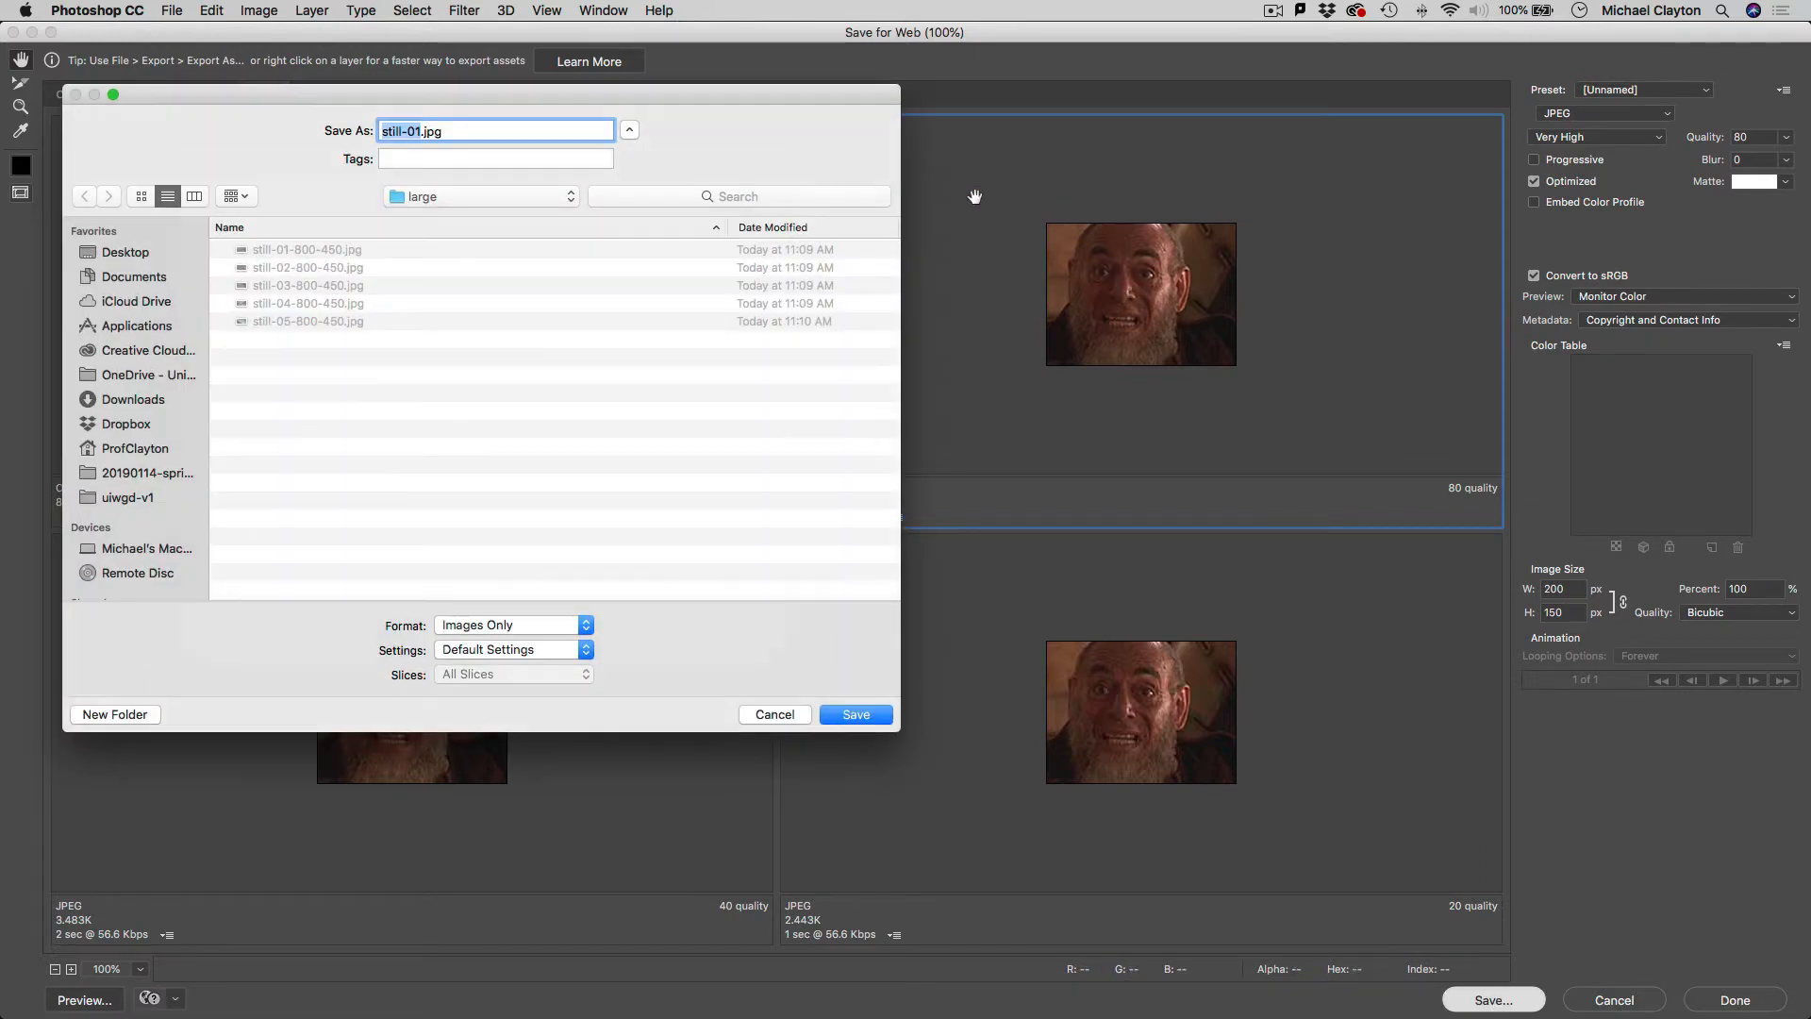
# - Save the optimized thumbnail in gallery/thumbs as still-thumb-01-200-150.jpg, replacing the existing file
pyautogui.click(479, 197)
pyautogui.click(477, 235)
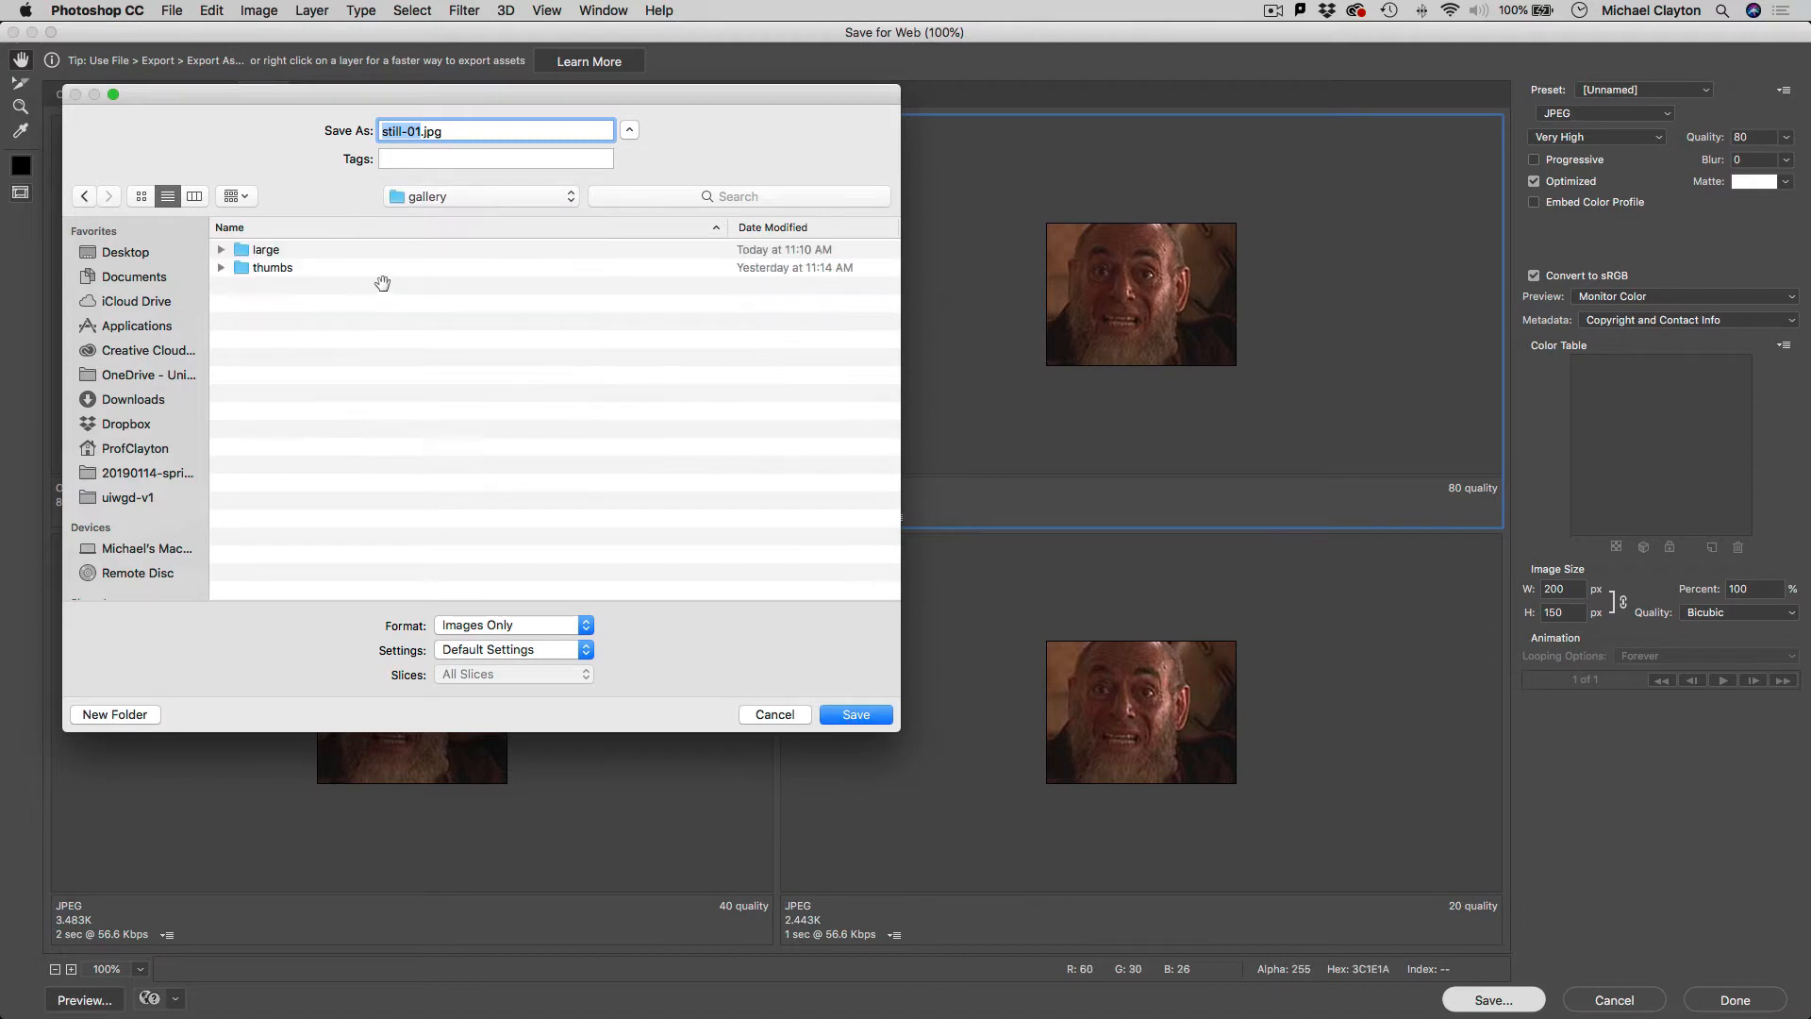
pyautogui.doubleClick(274, 266)
pyautogui.click(298, 250)
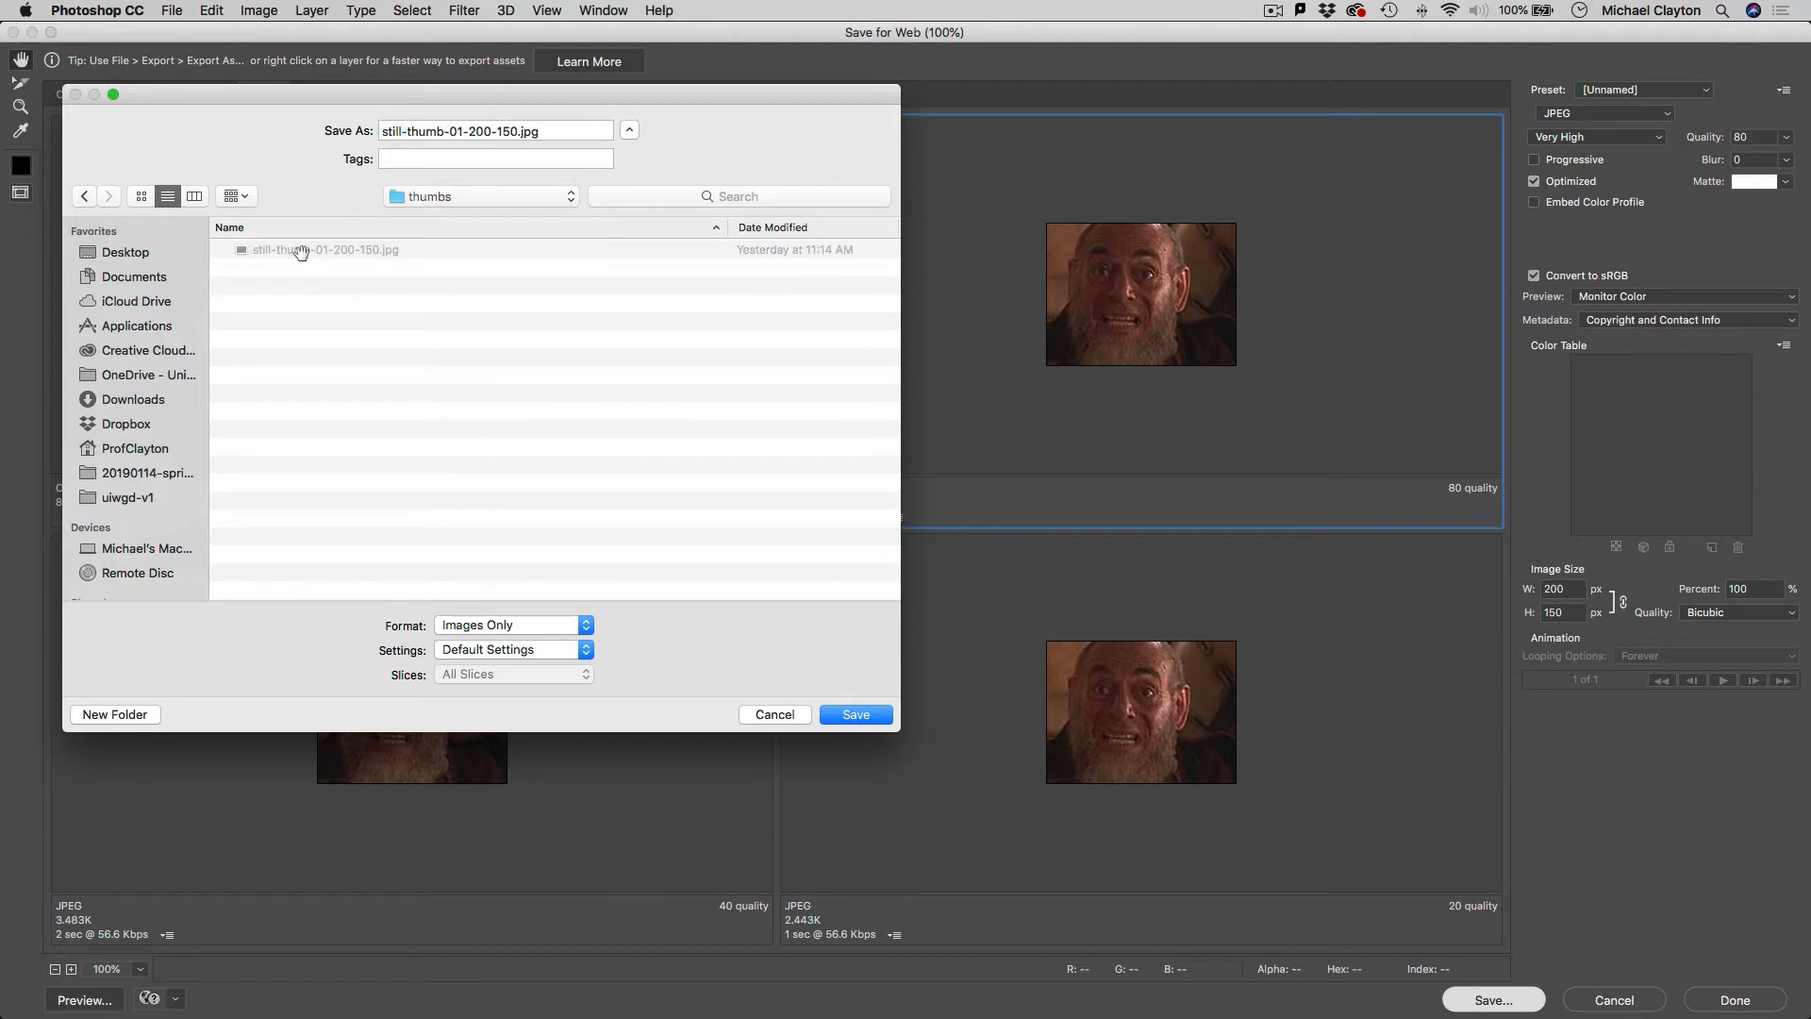
pyautogui.click(846, 715)
pyautogui.click(1137, 524)
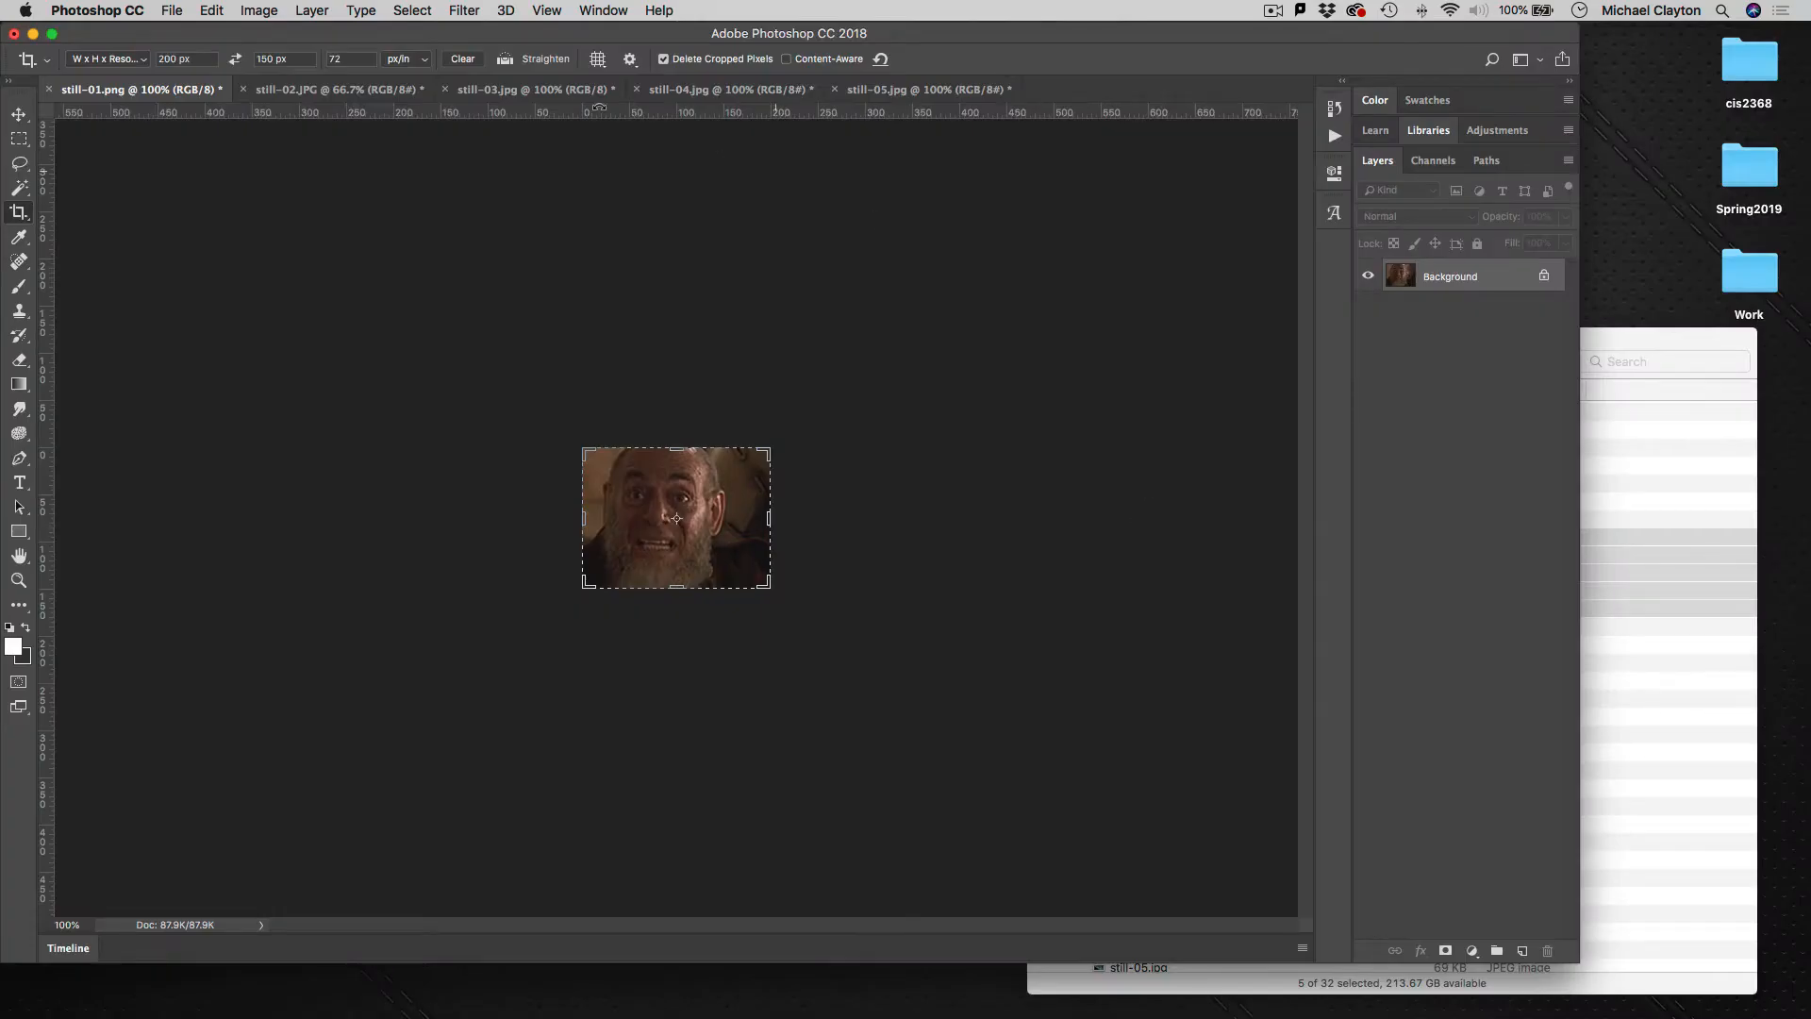
# - Export the still-02.JPG thumbnail through Save for Web as a Very High quality JPEG named still-thumb-02-200-150.jpg in the thumbs folder
pyautogui.click(335, 88)
pyautogui.click(171, 10)
pyautogui.moveTo(236, 253)
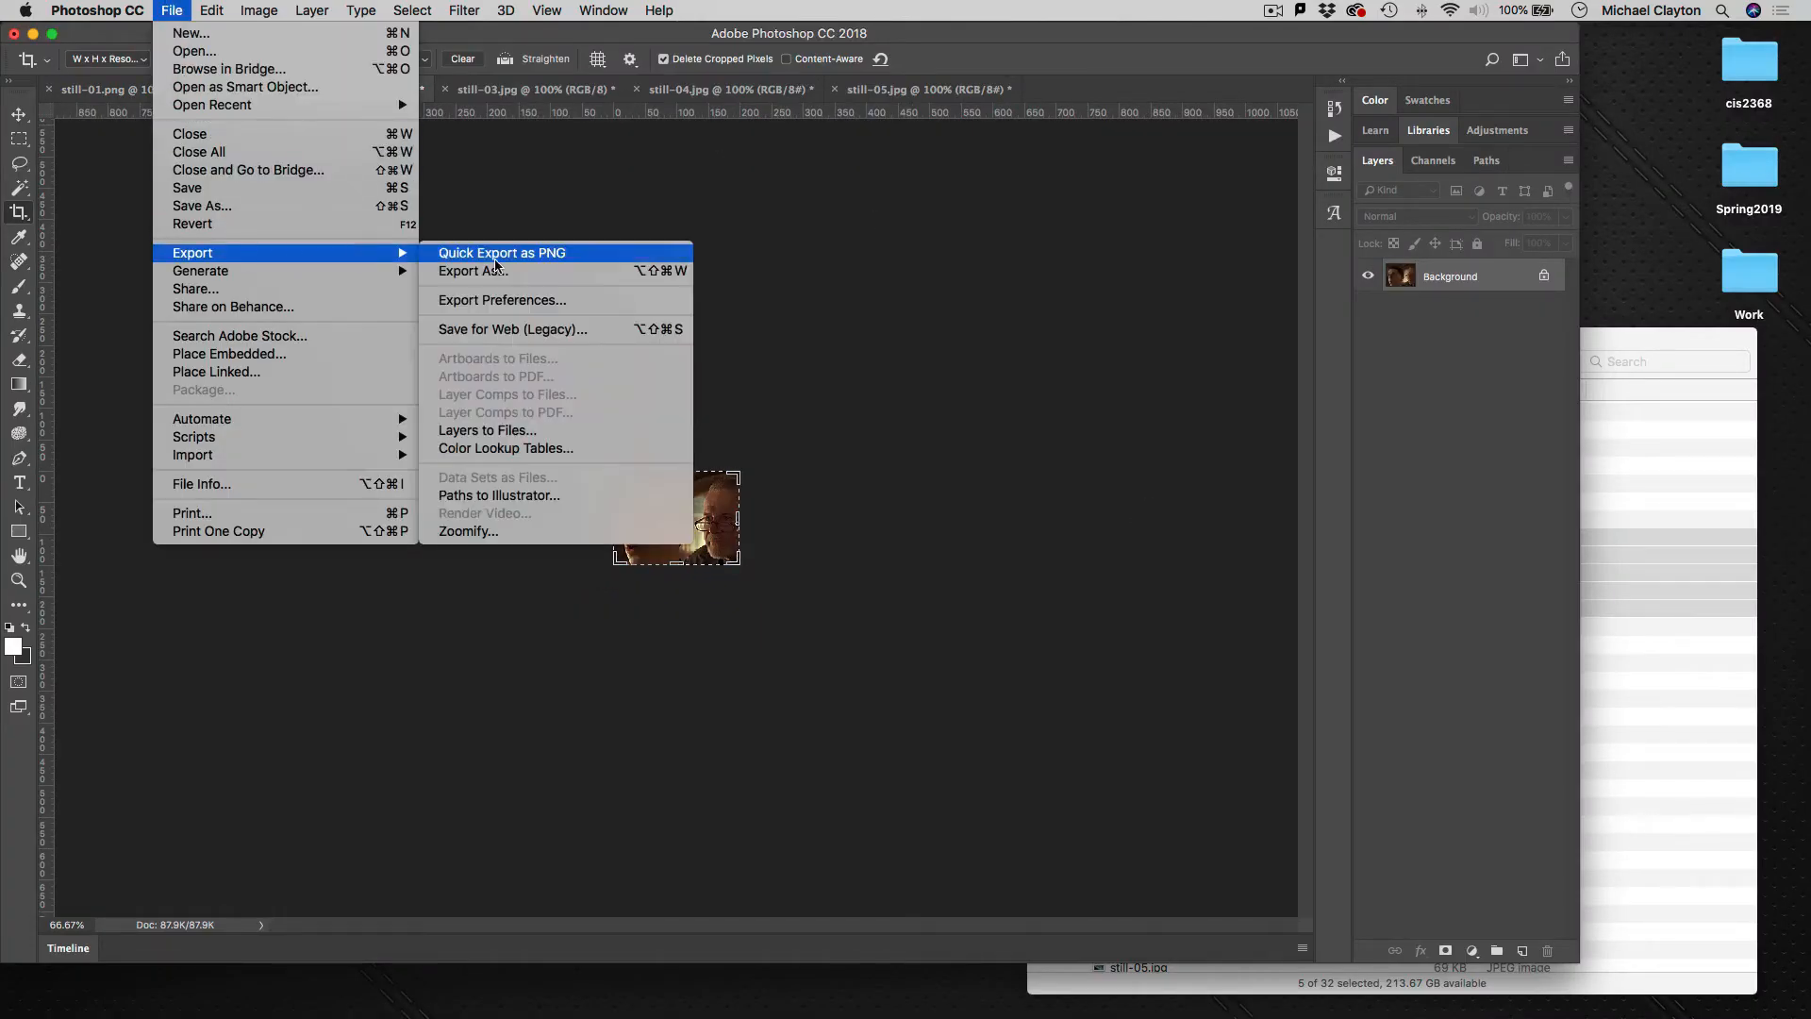
pyautogui.click(526, 329)
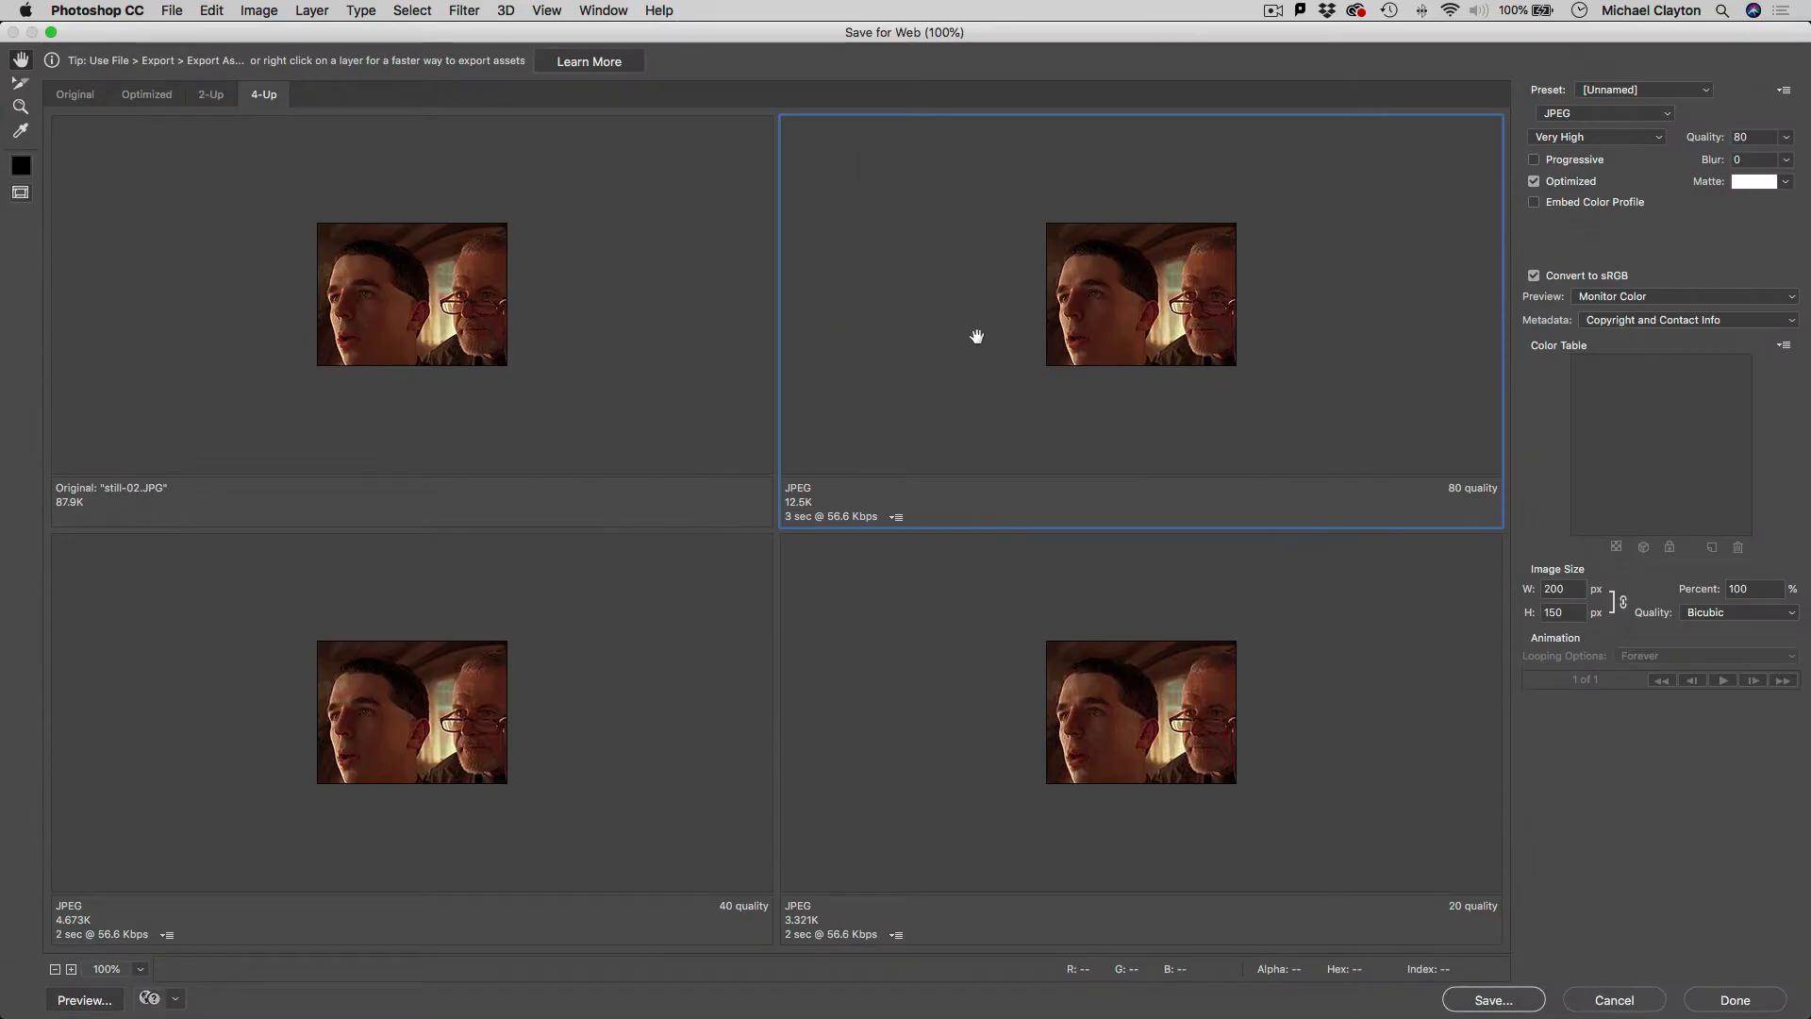
pyautogui.click(1494, 999)
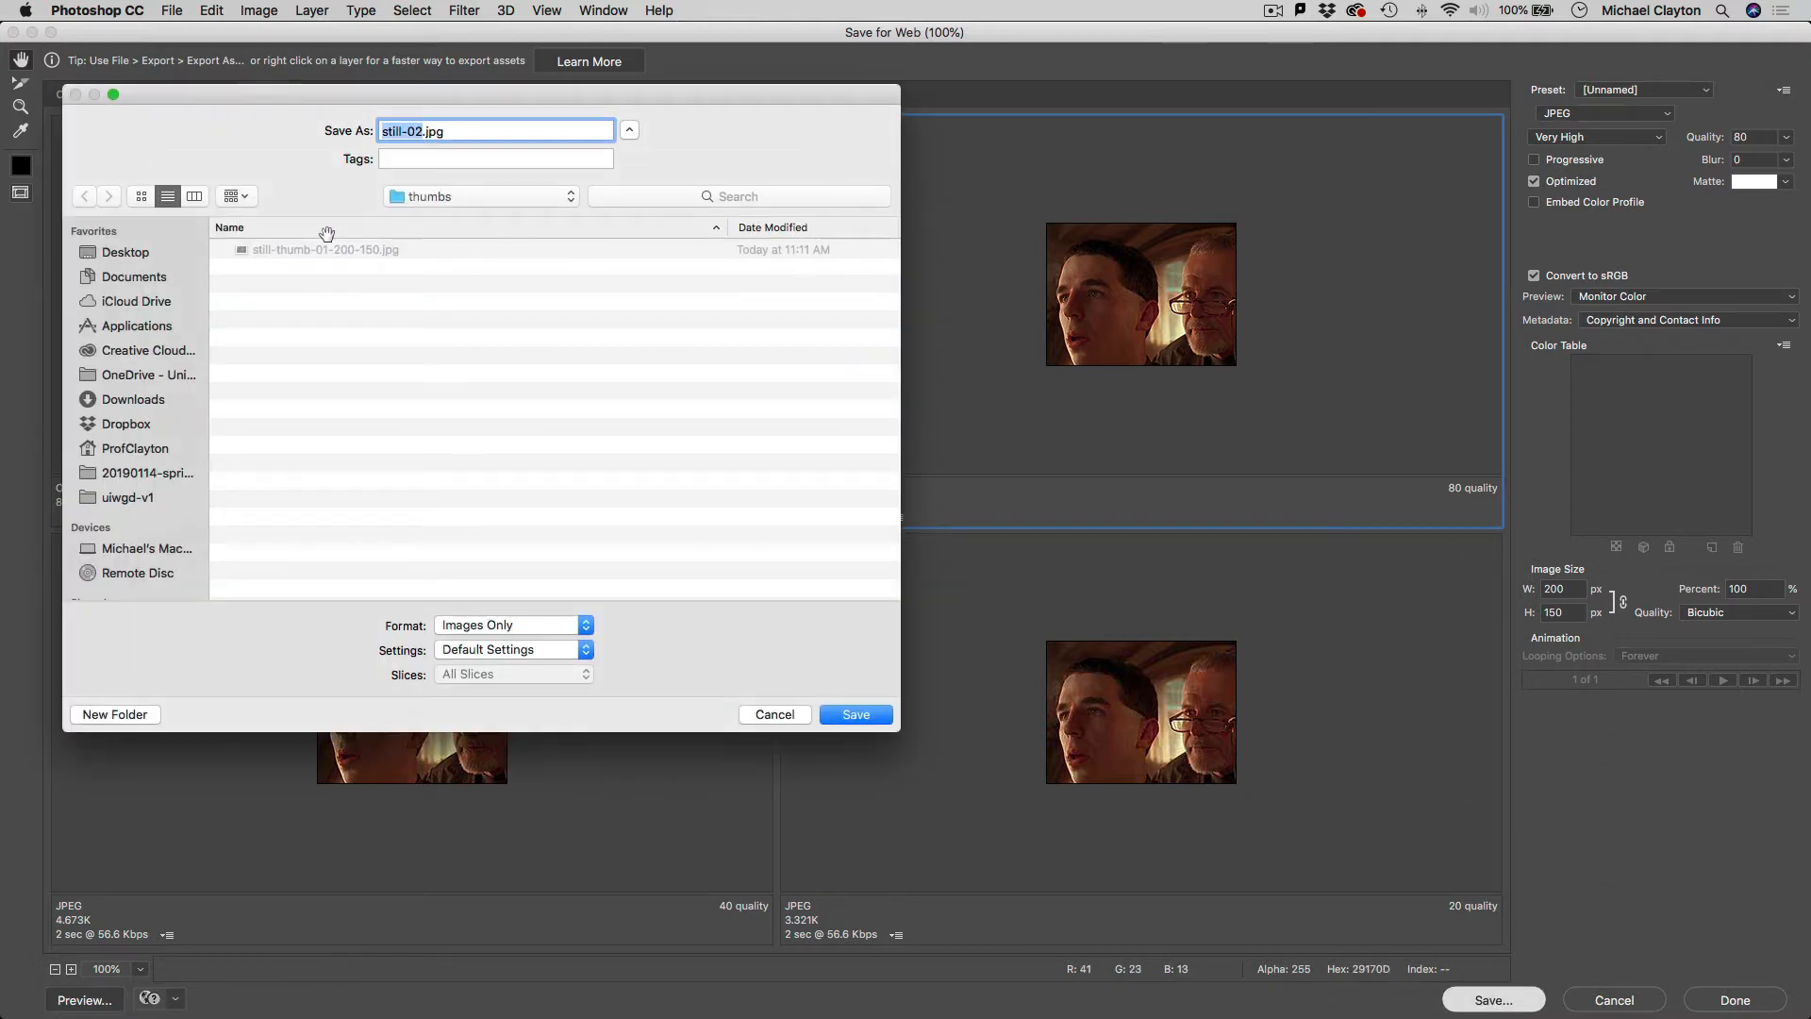
pyautogui.click(326, 247)
pyautogui.click(459, 131)
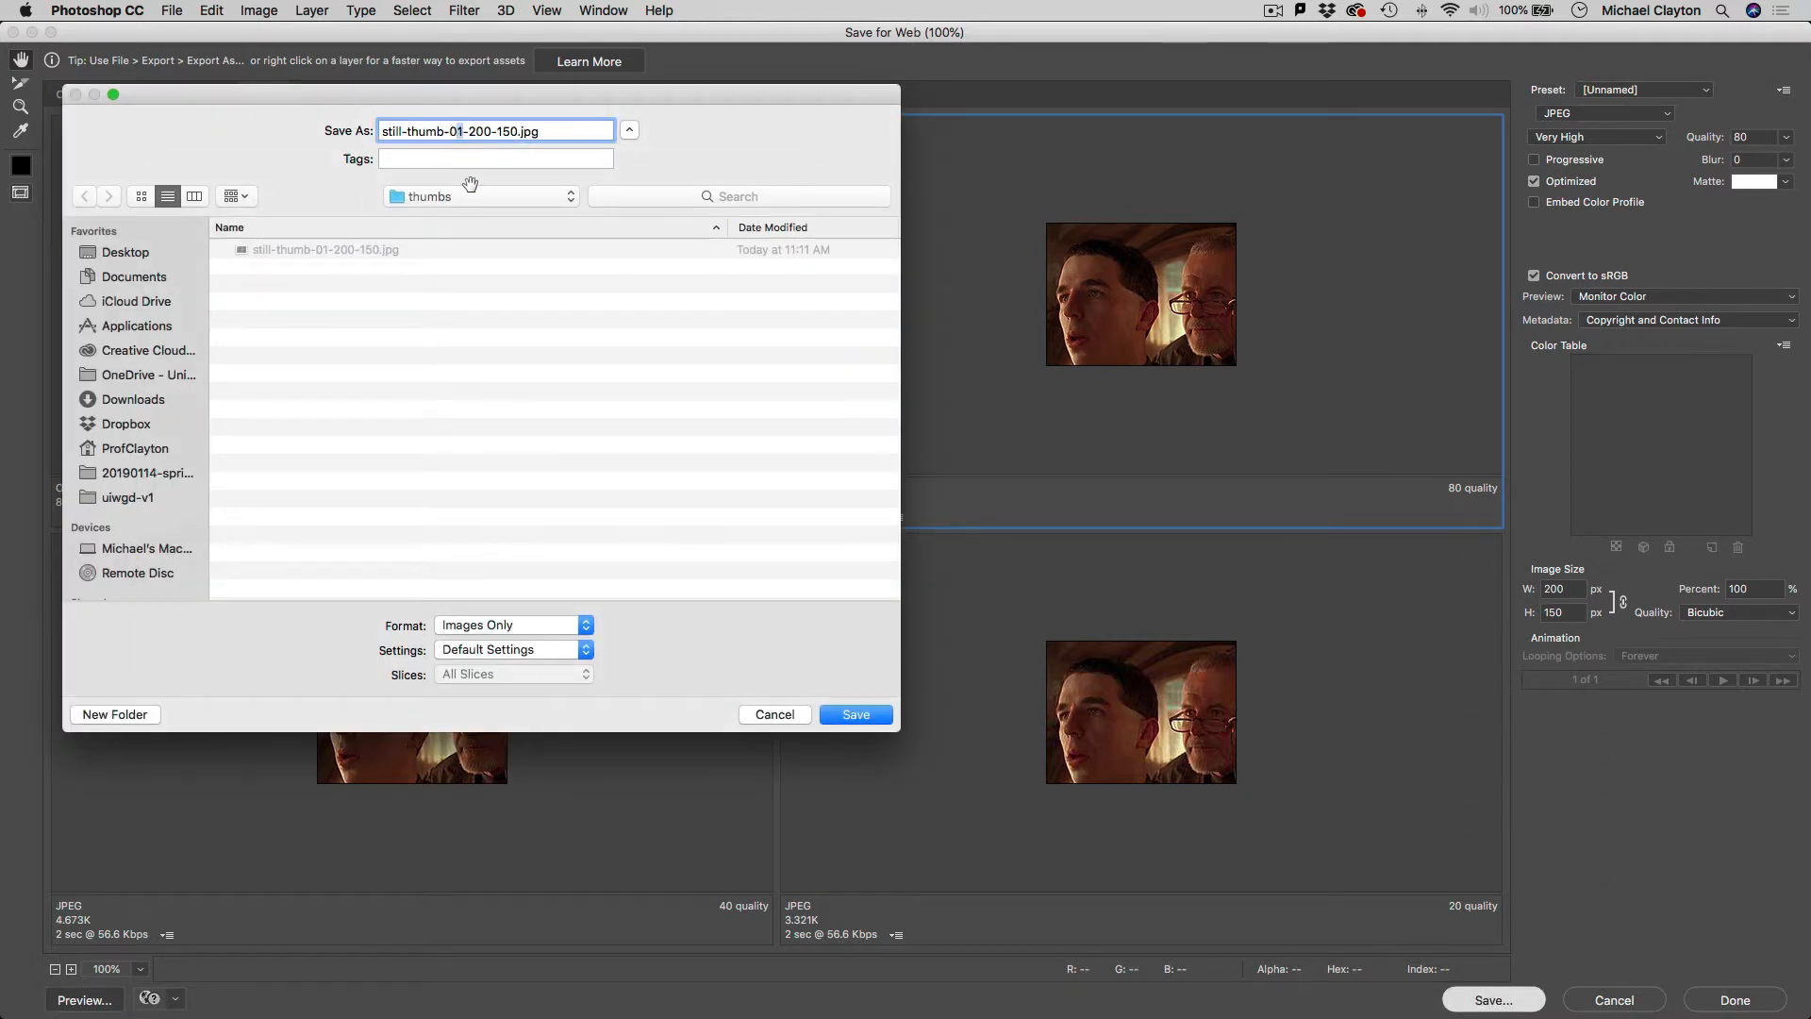
pyautogui.press('Delete')
pyautogui.write('2')
pyautogui.click(855, 714)
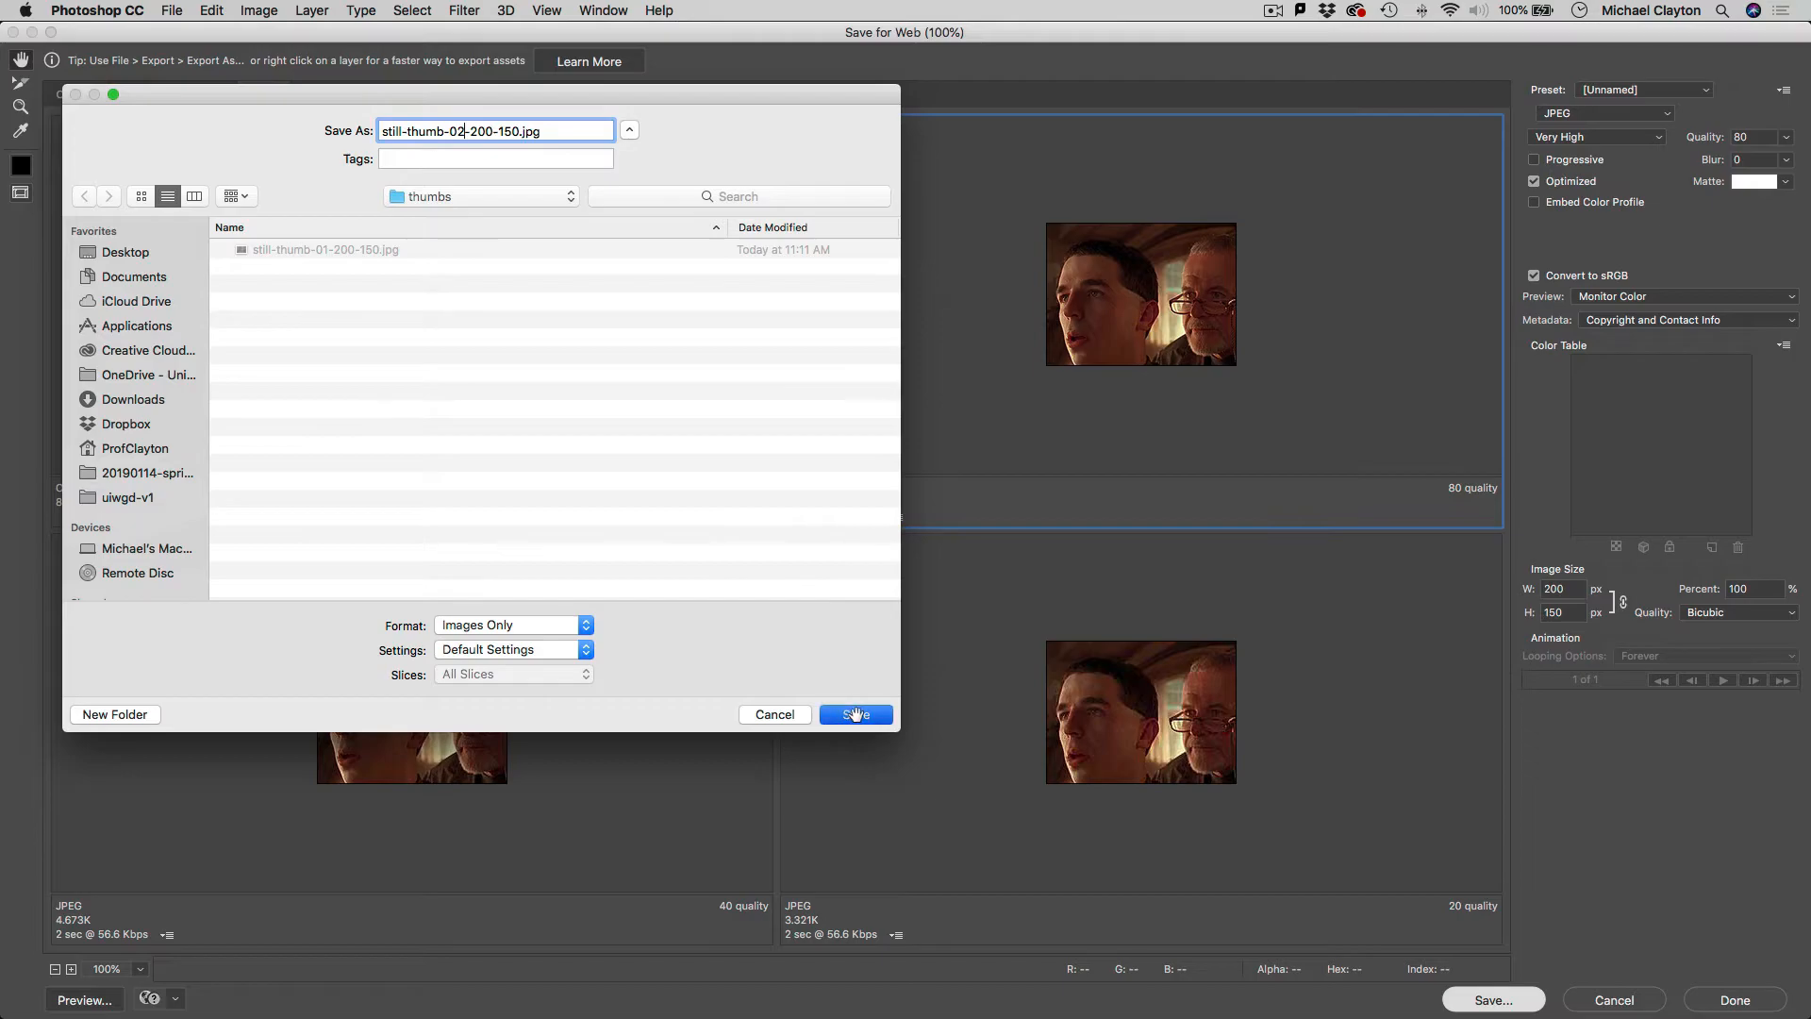
# - Export the still-03.jpg thumbnail through Save for Web as still-thumb-03-200-150.jpg in the thumbs folder, and switch to still-04.jpg
pyautogui.click(518, 90)
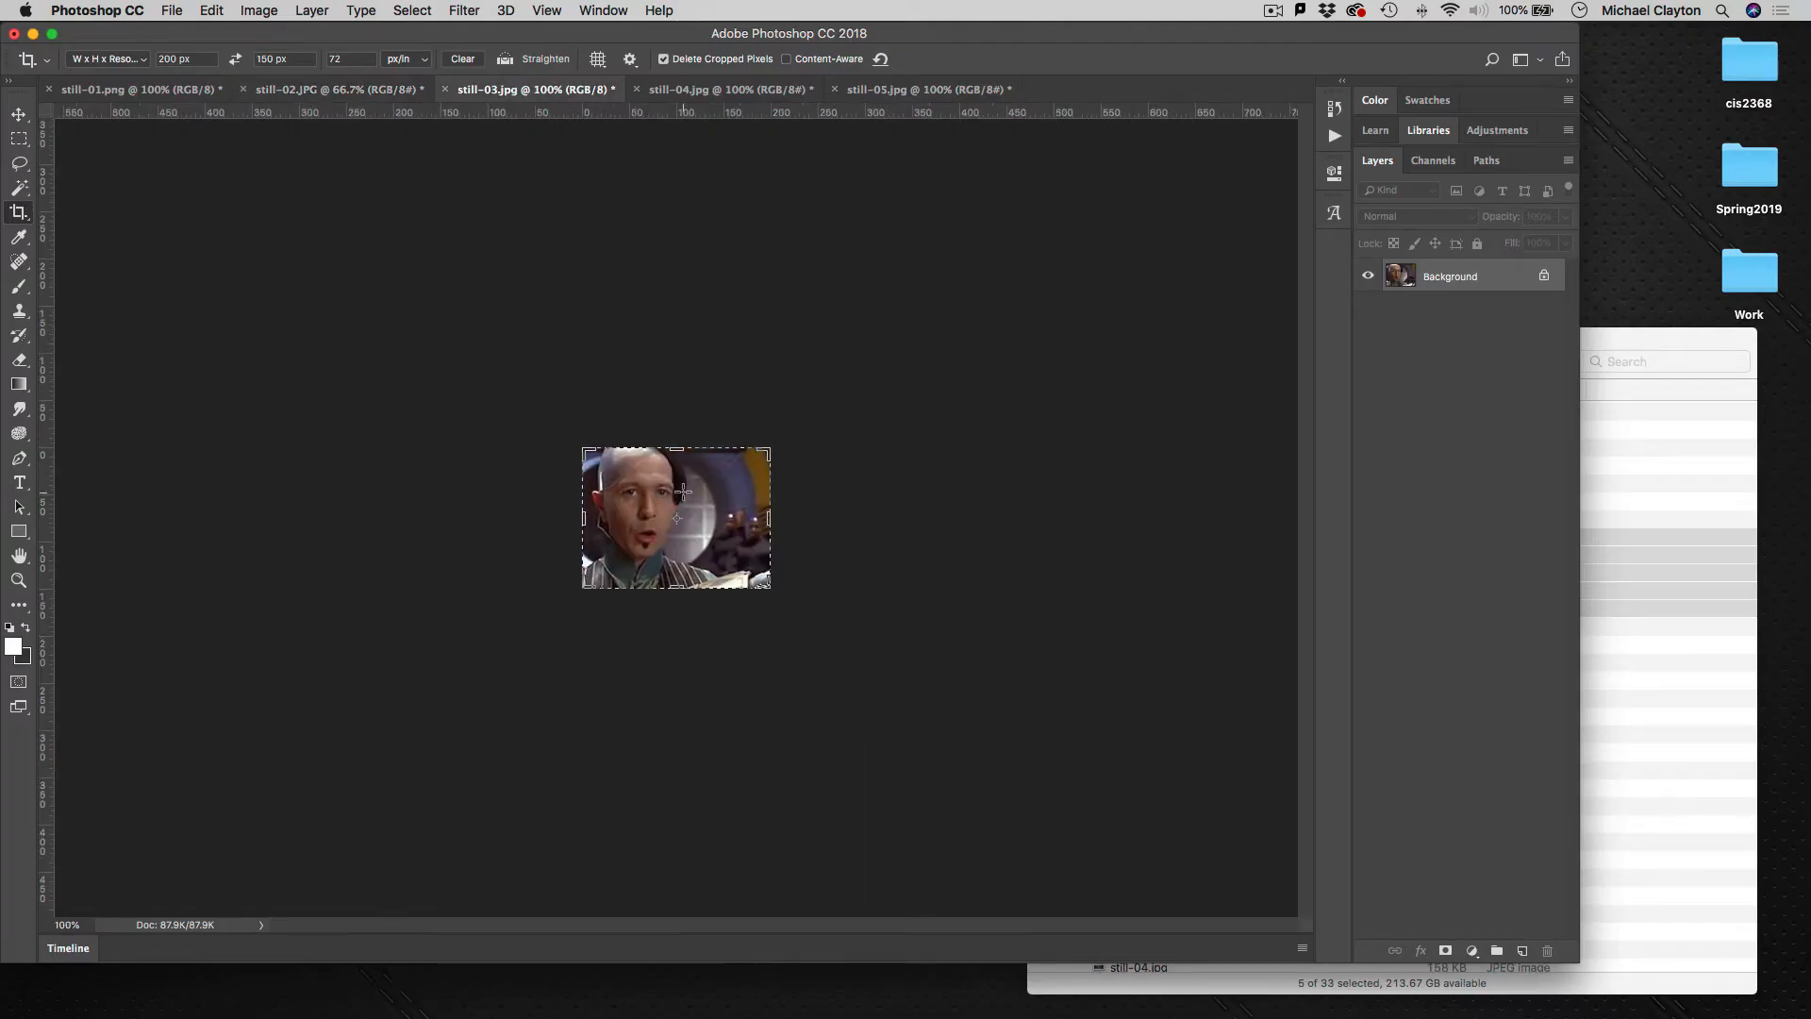
pyautogui.click(172, 10)
pyautogui.moveTo(209, 253)
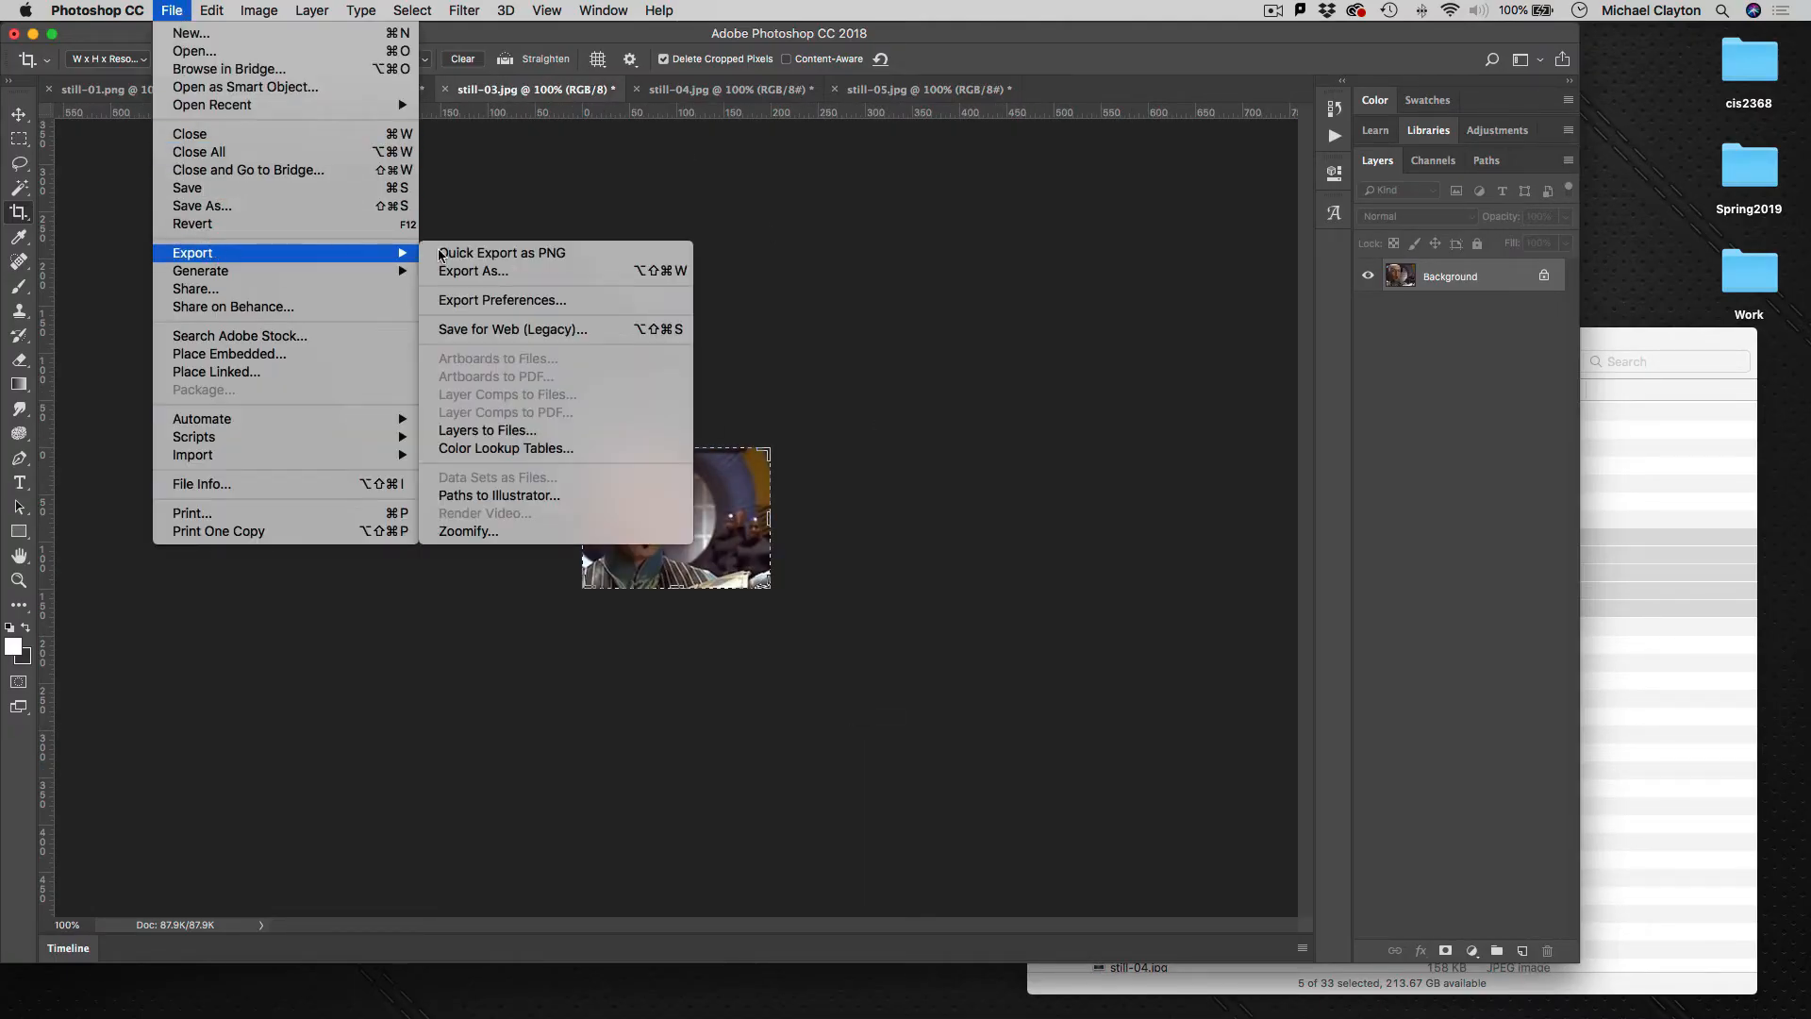
pyautogui.click(510, 329)
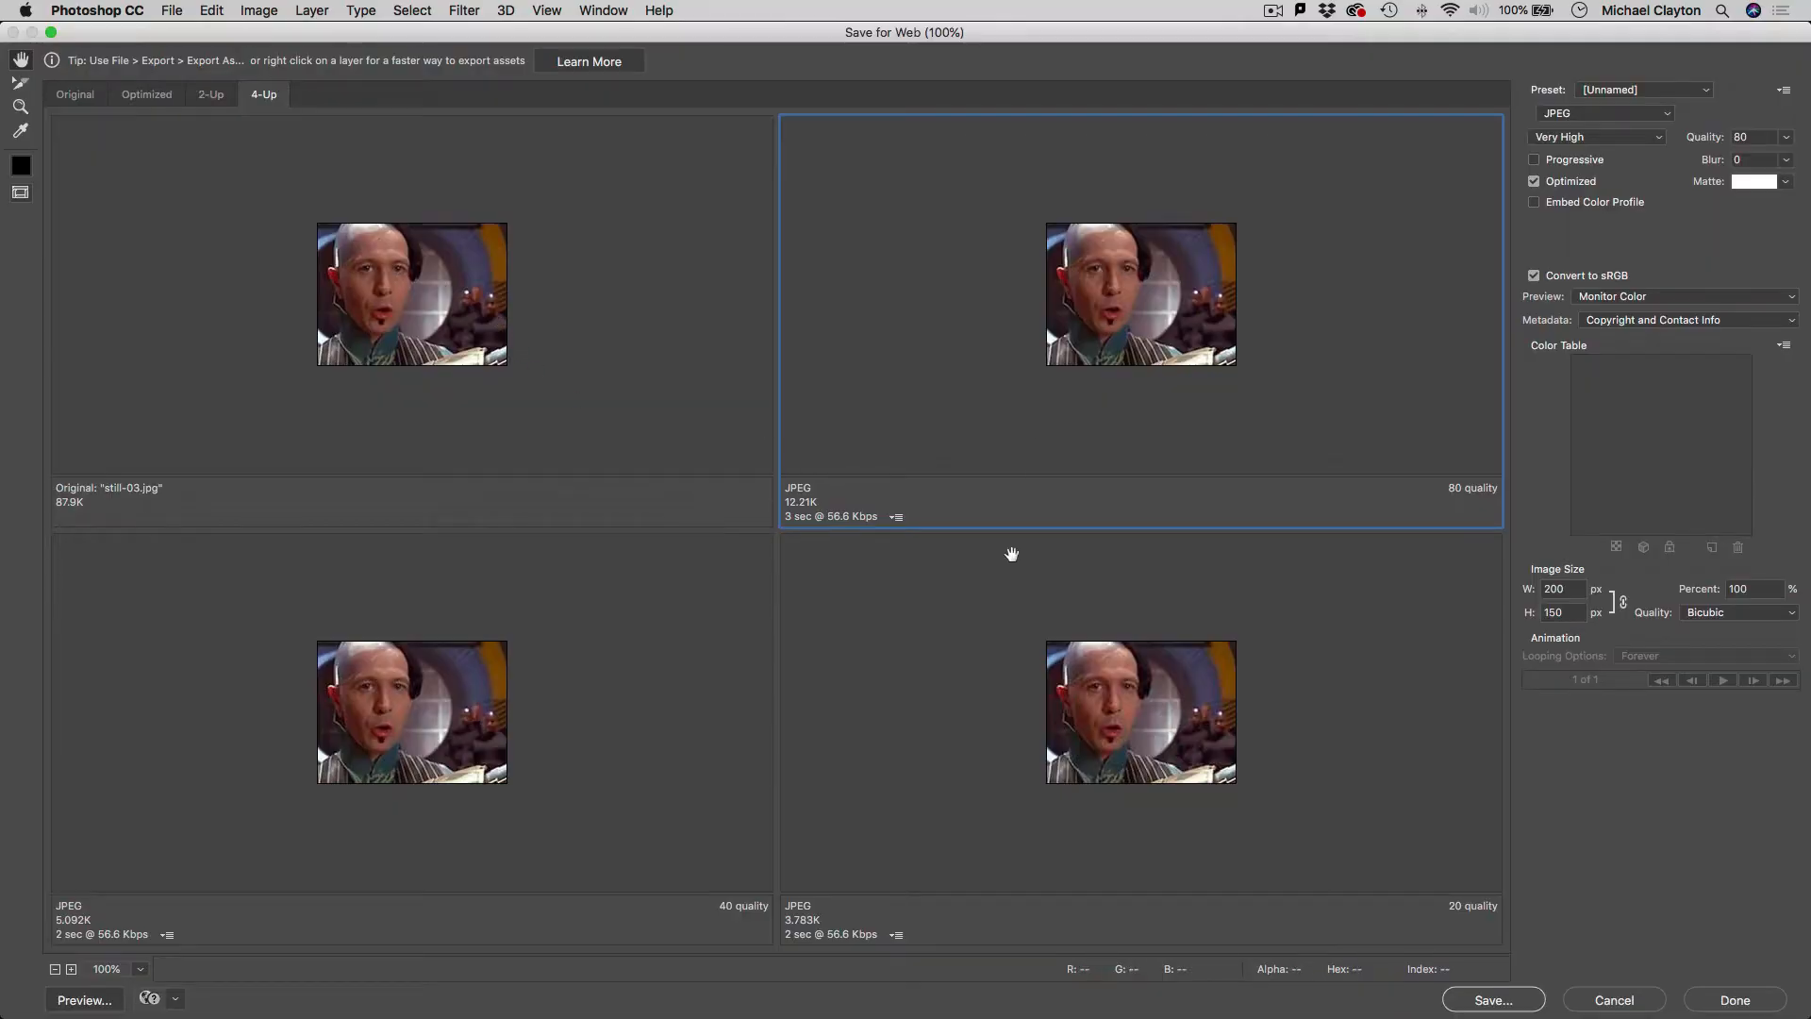
pyautogui.click(1481, 994)
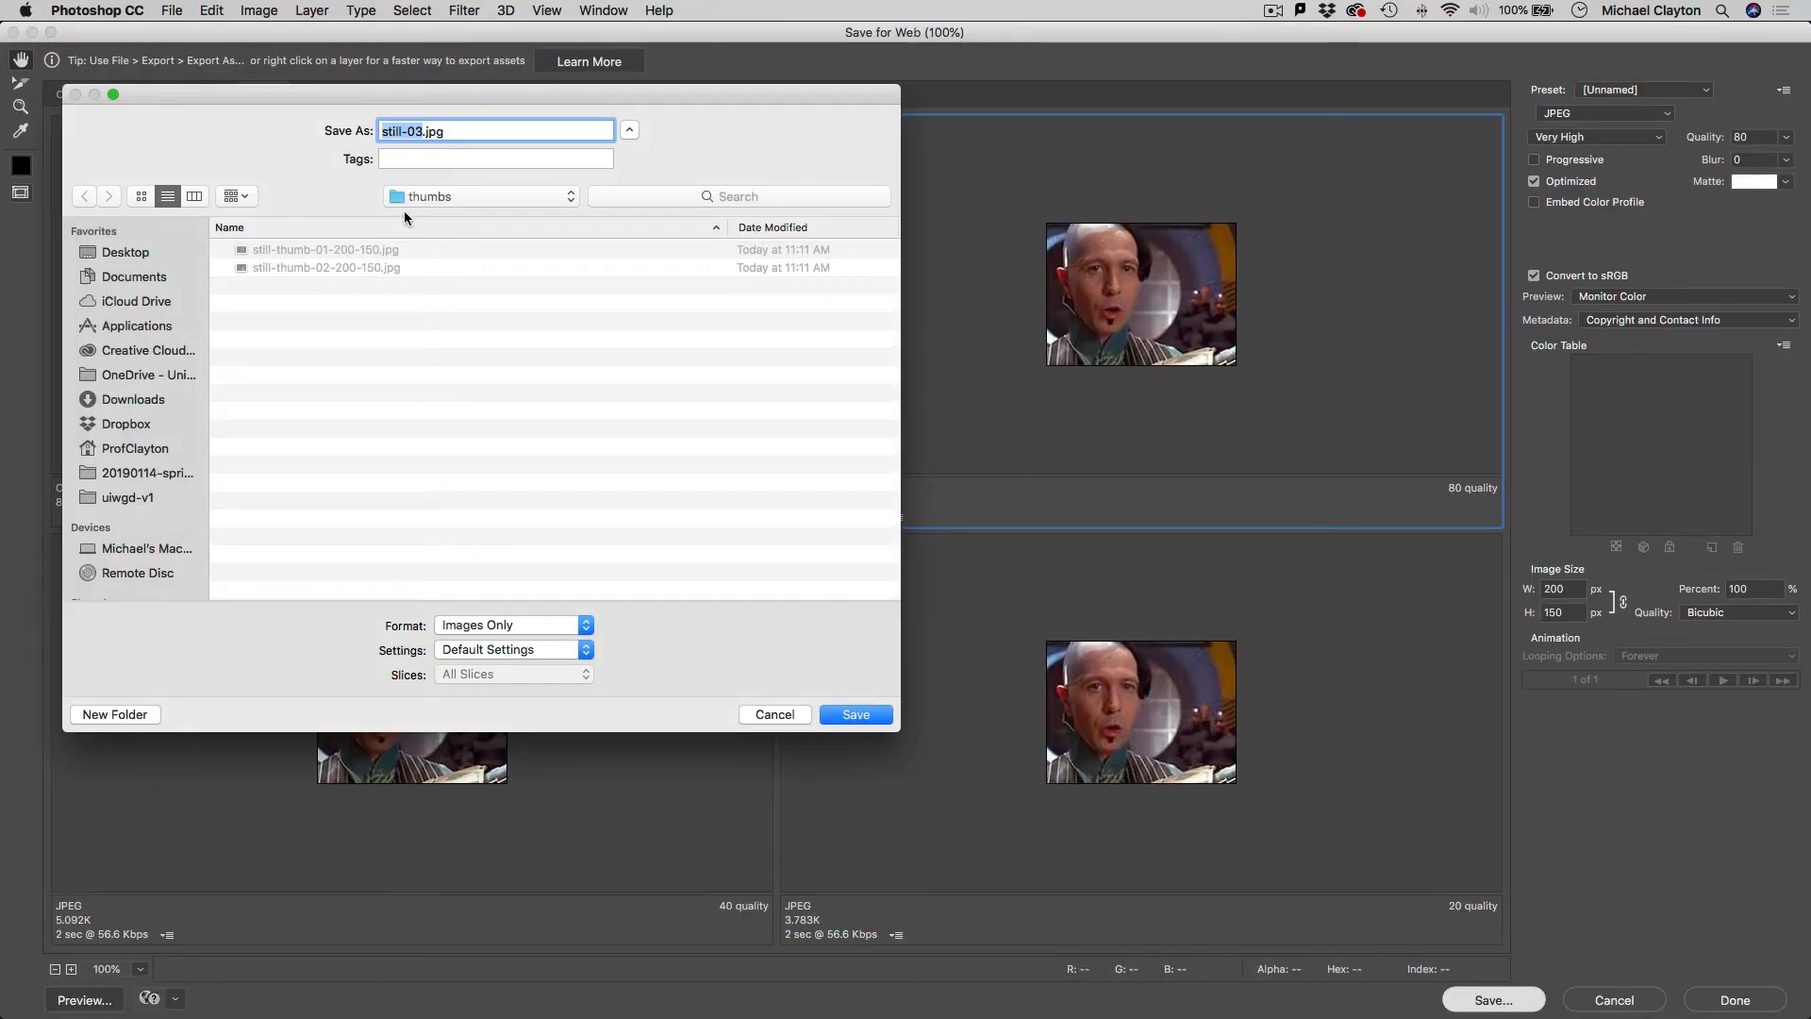
pyautogui.click(300, 268)
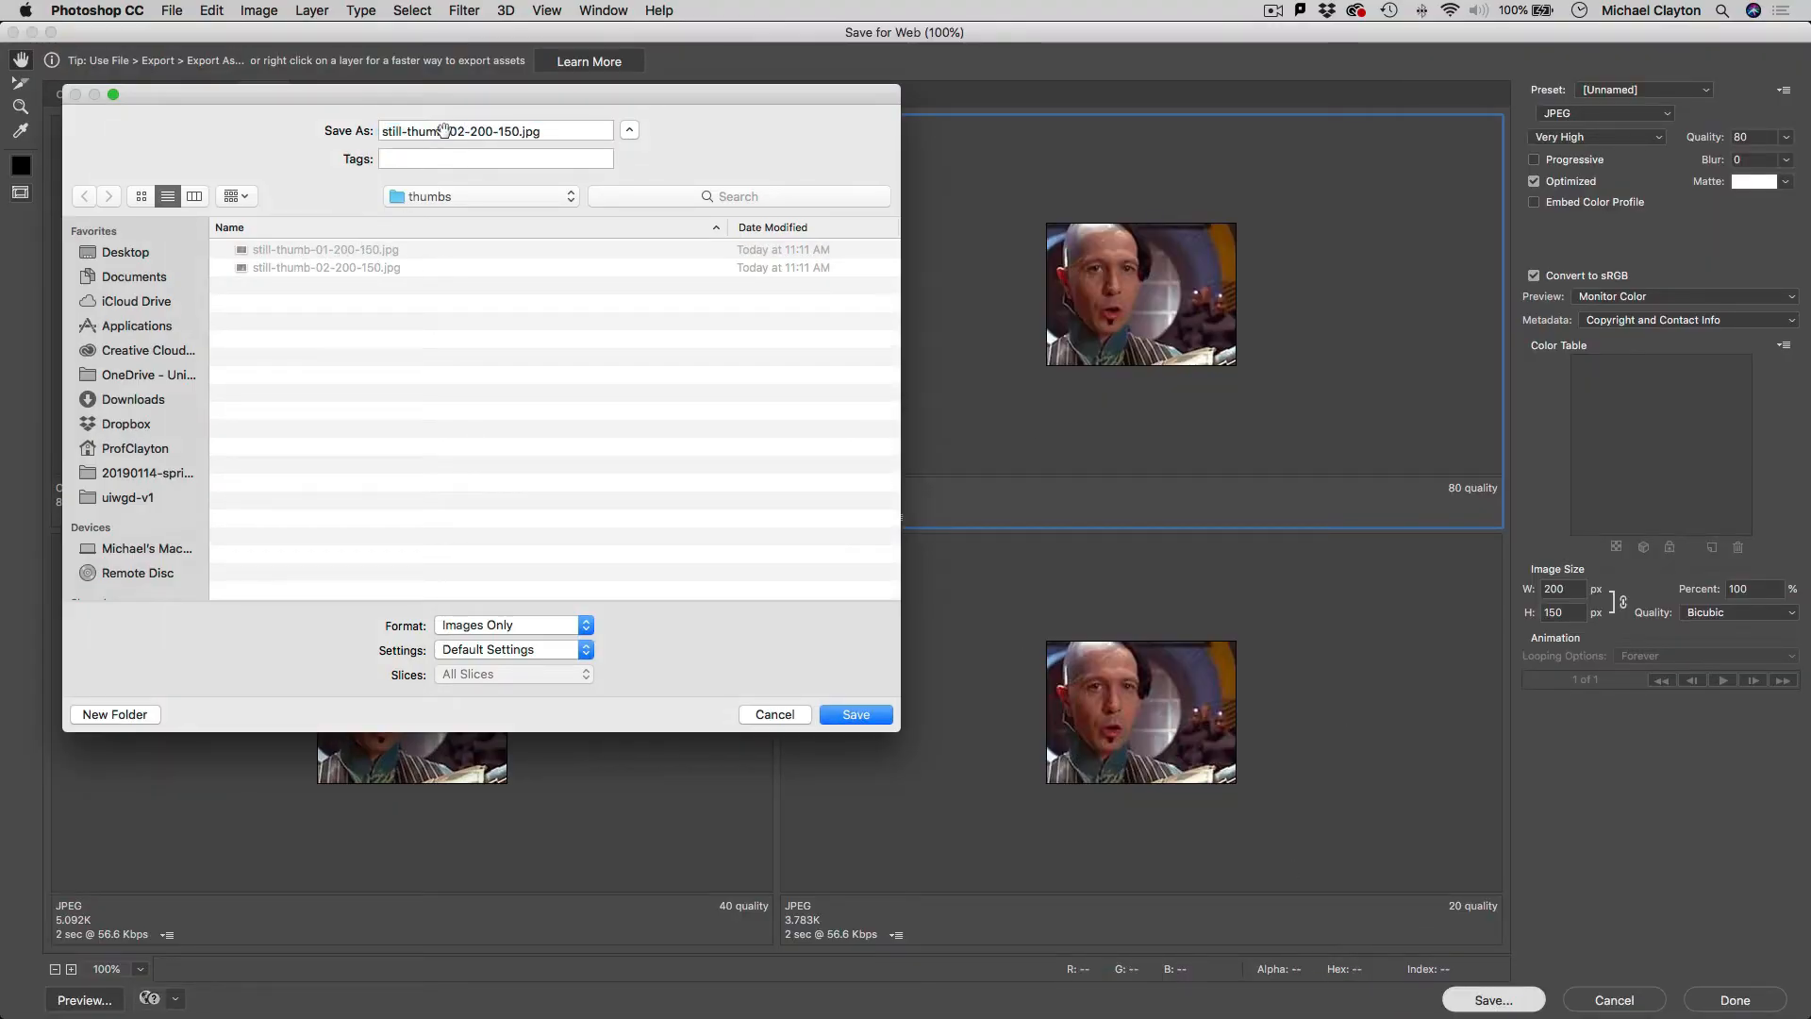
pyautogui.click(459, 131)
pyautogui.write('3')
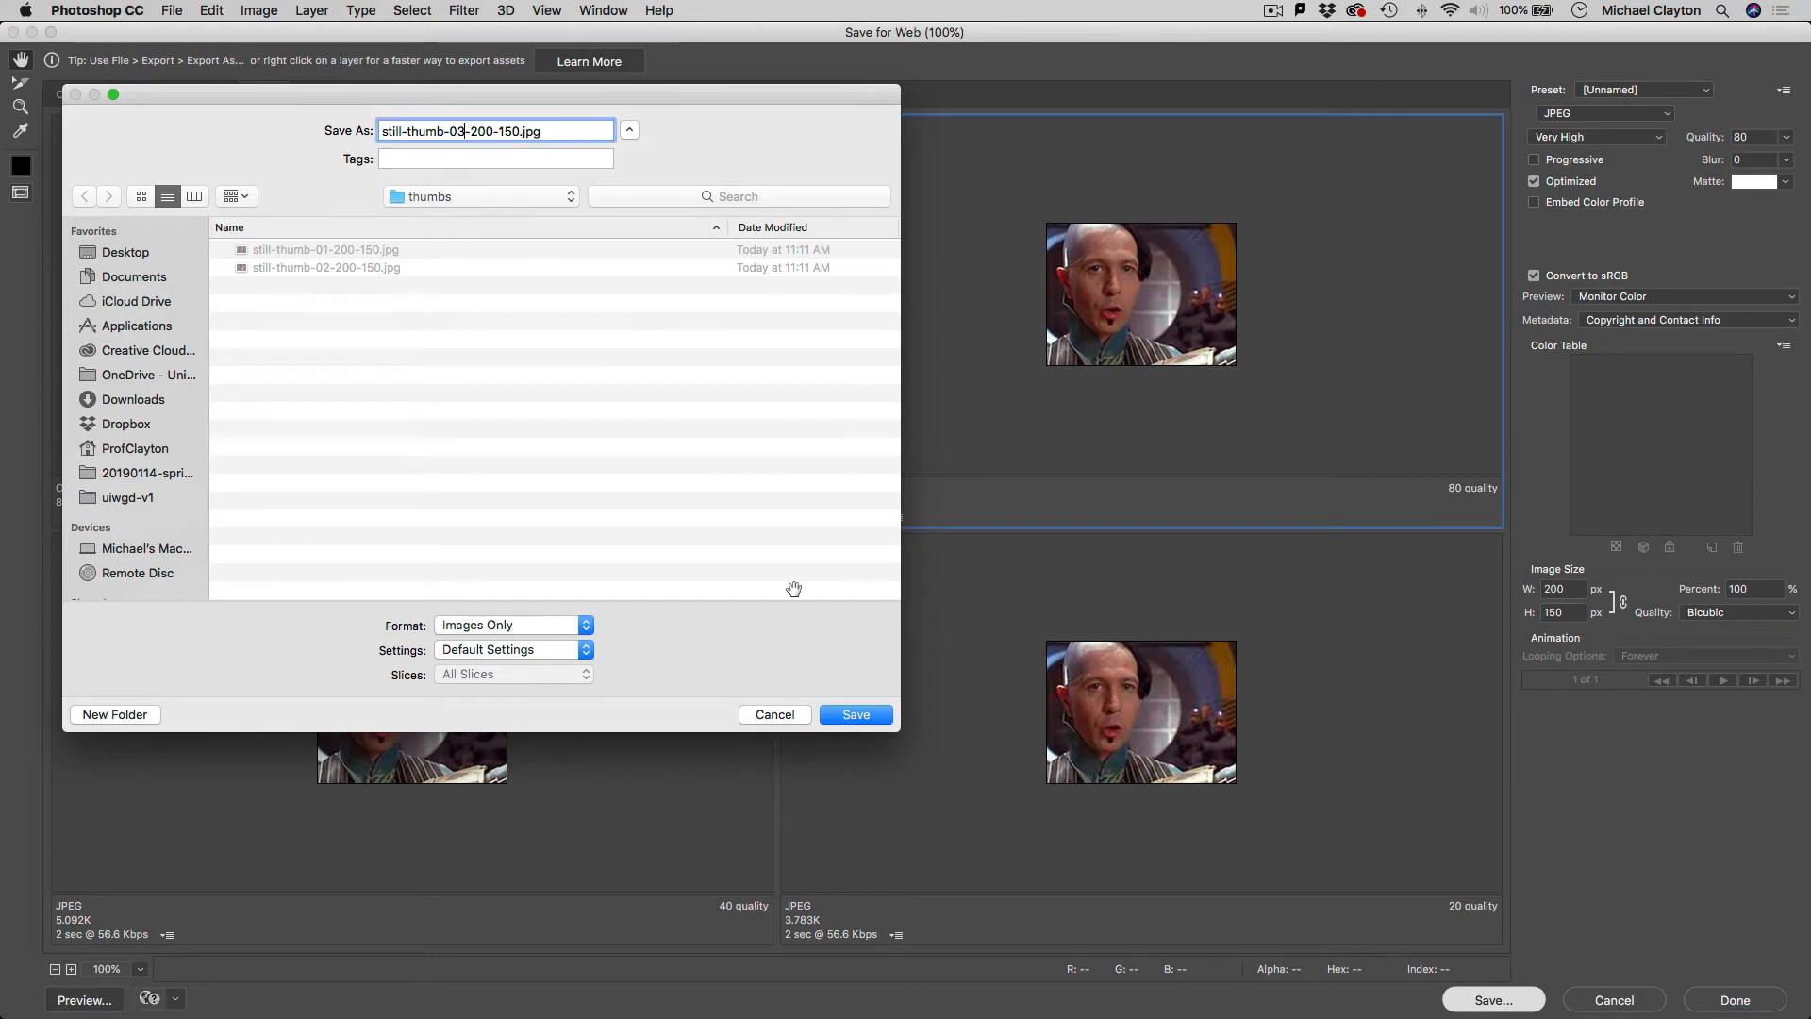
pyautogui.click(856, 714)
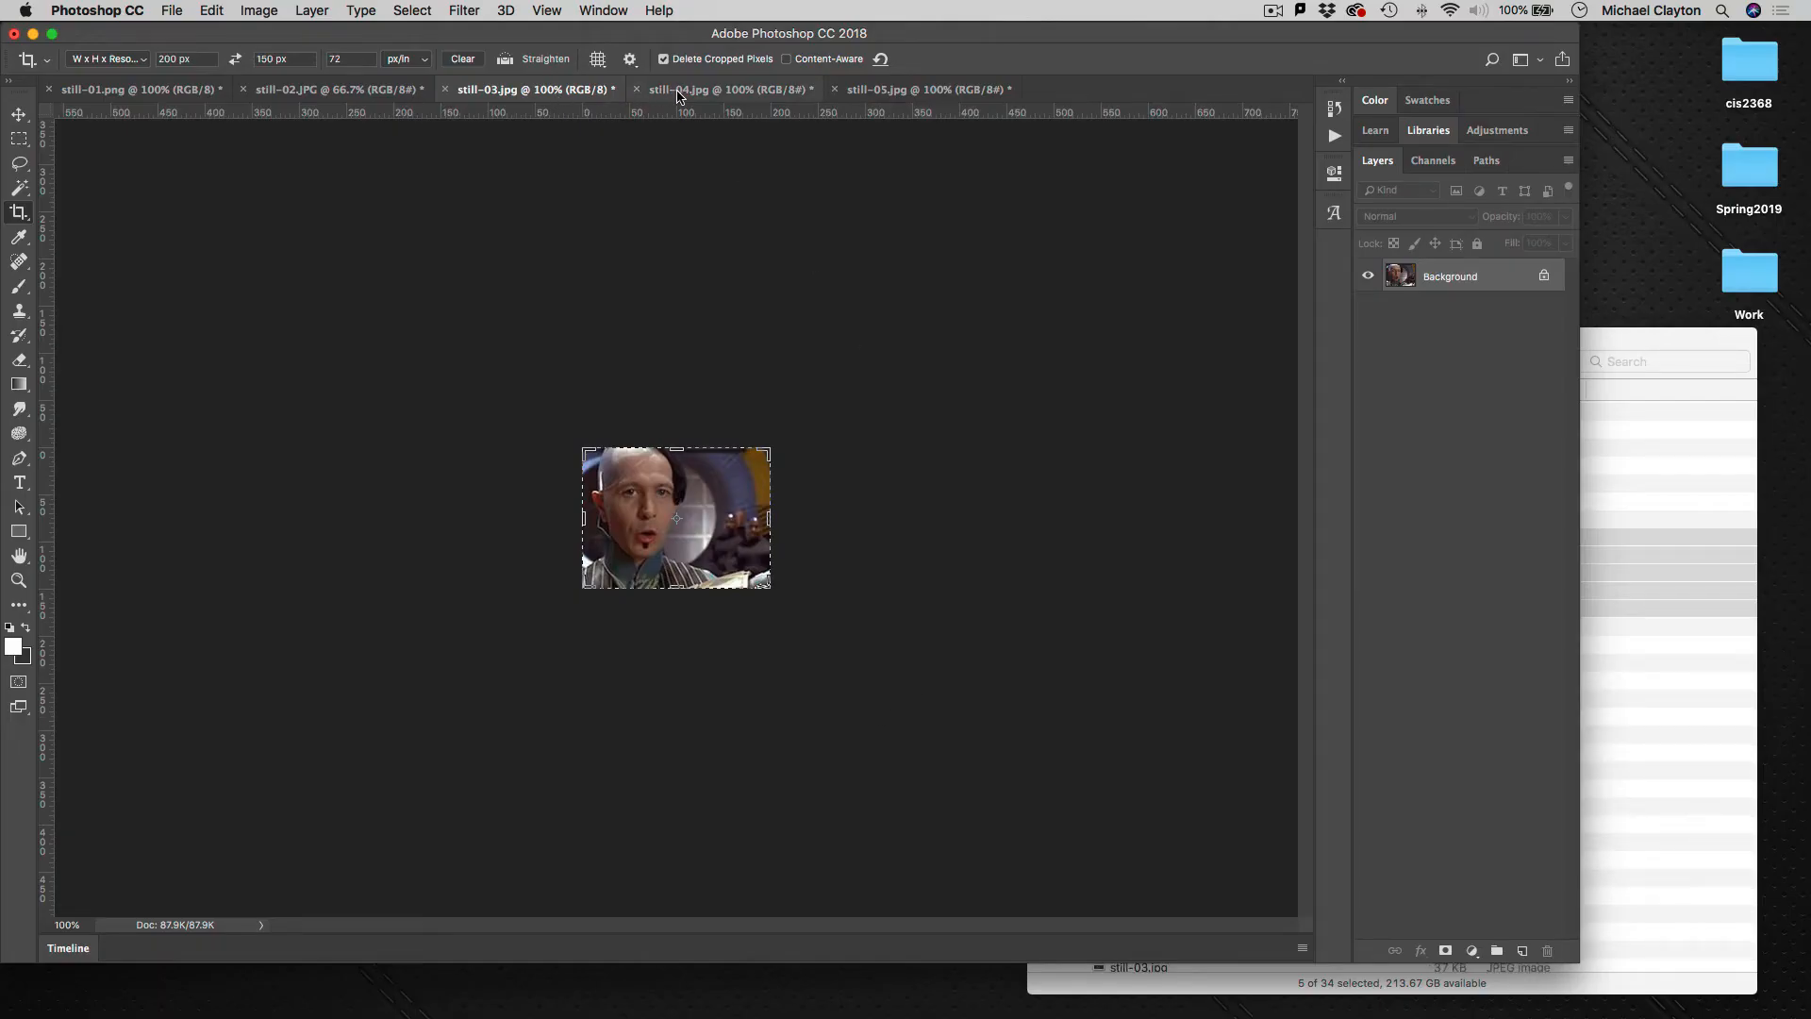
pyautogui.click(722, 90)
pyautogui.click(172, 10)
pyautogui.click(210, 207)
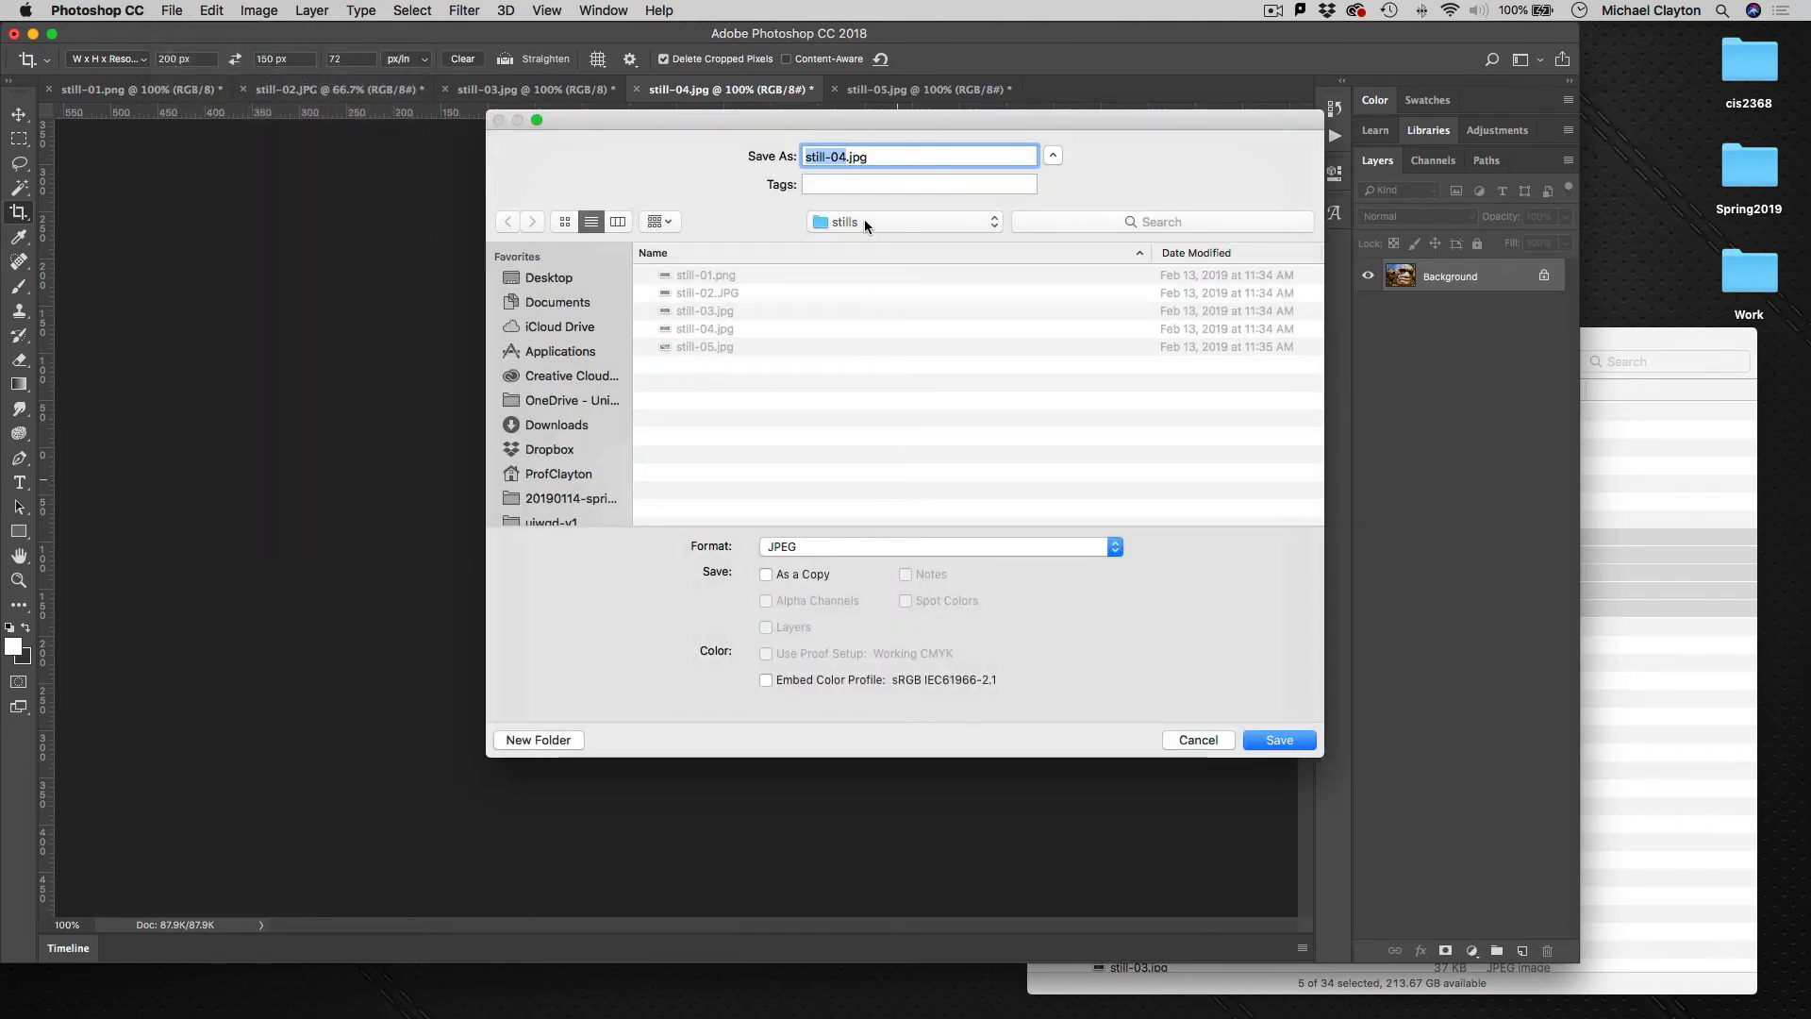
pyautogui.click(864, 223)
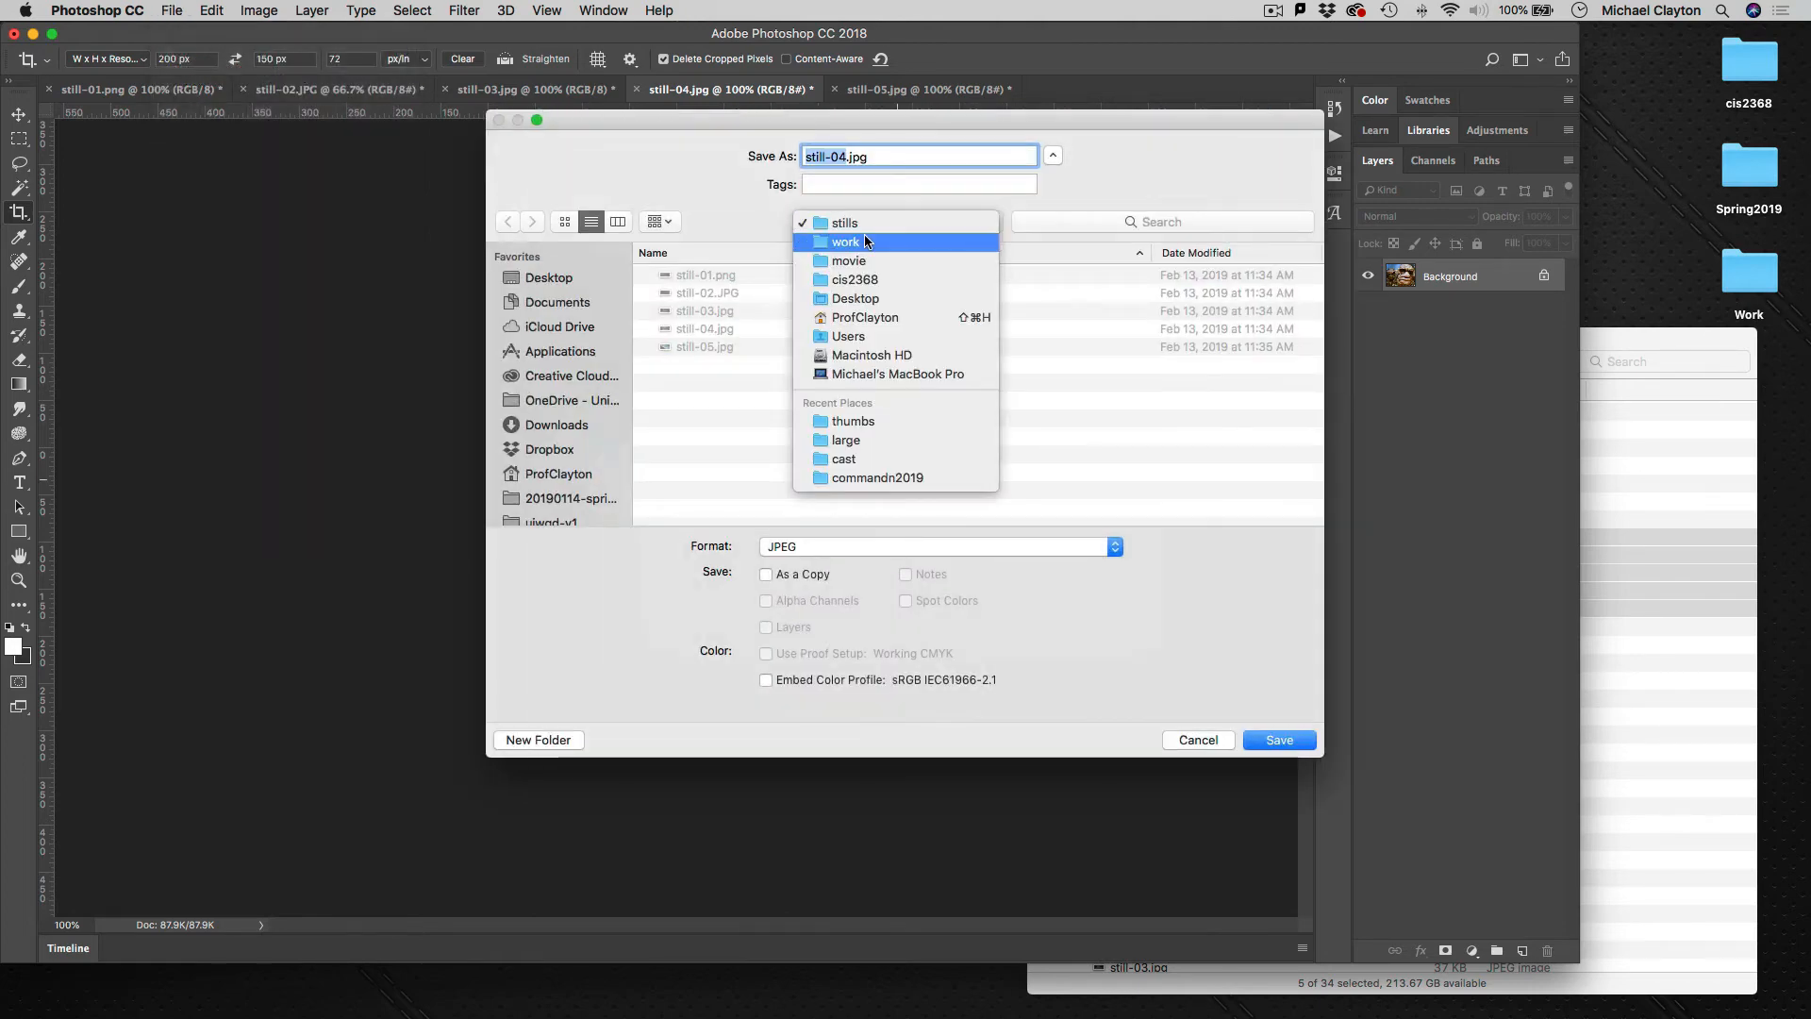
pyautogui.click(1190, 738)
pyautogui.click(1198, 739)
# - Export the still-04.jpg thumbnail through Save for Web as a Very High quality JPEG named still-thumb-04-200-150.jpg in the thumbs folder
pyautogui.click(179, 11)
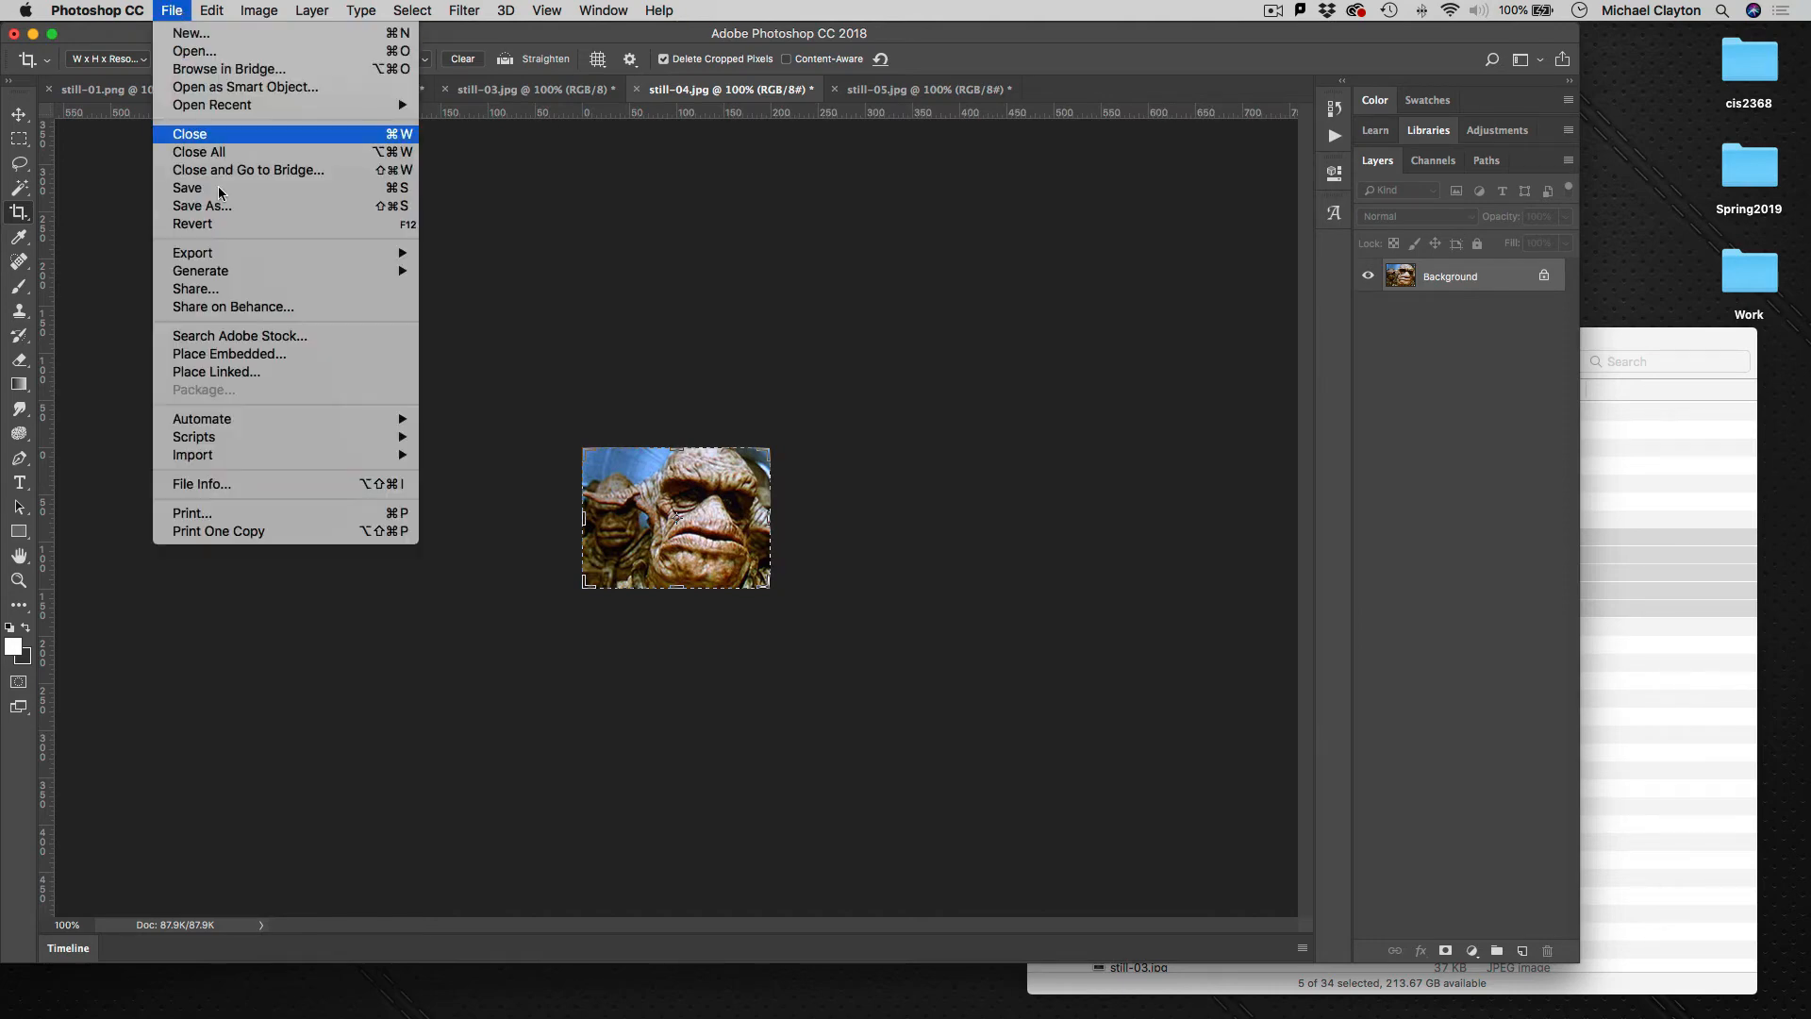
pyautogui.moveTo(238, 255)
pyautogui.click(548, 328)
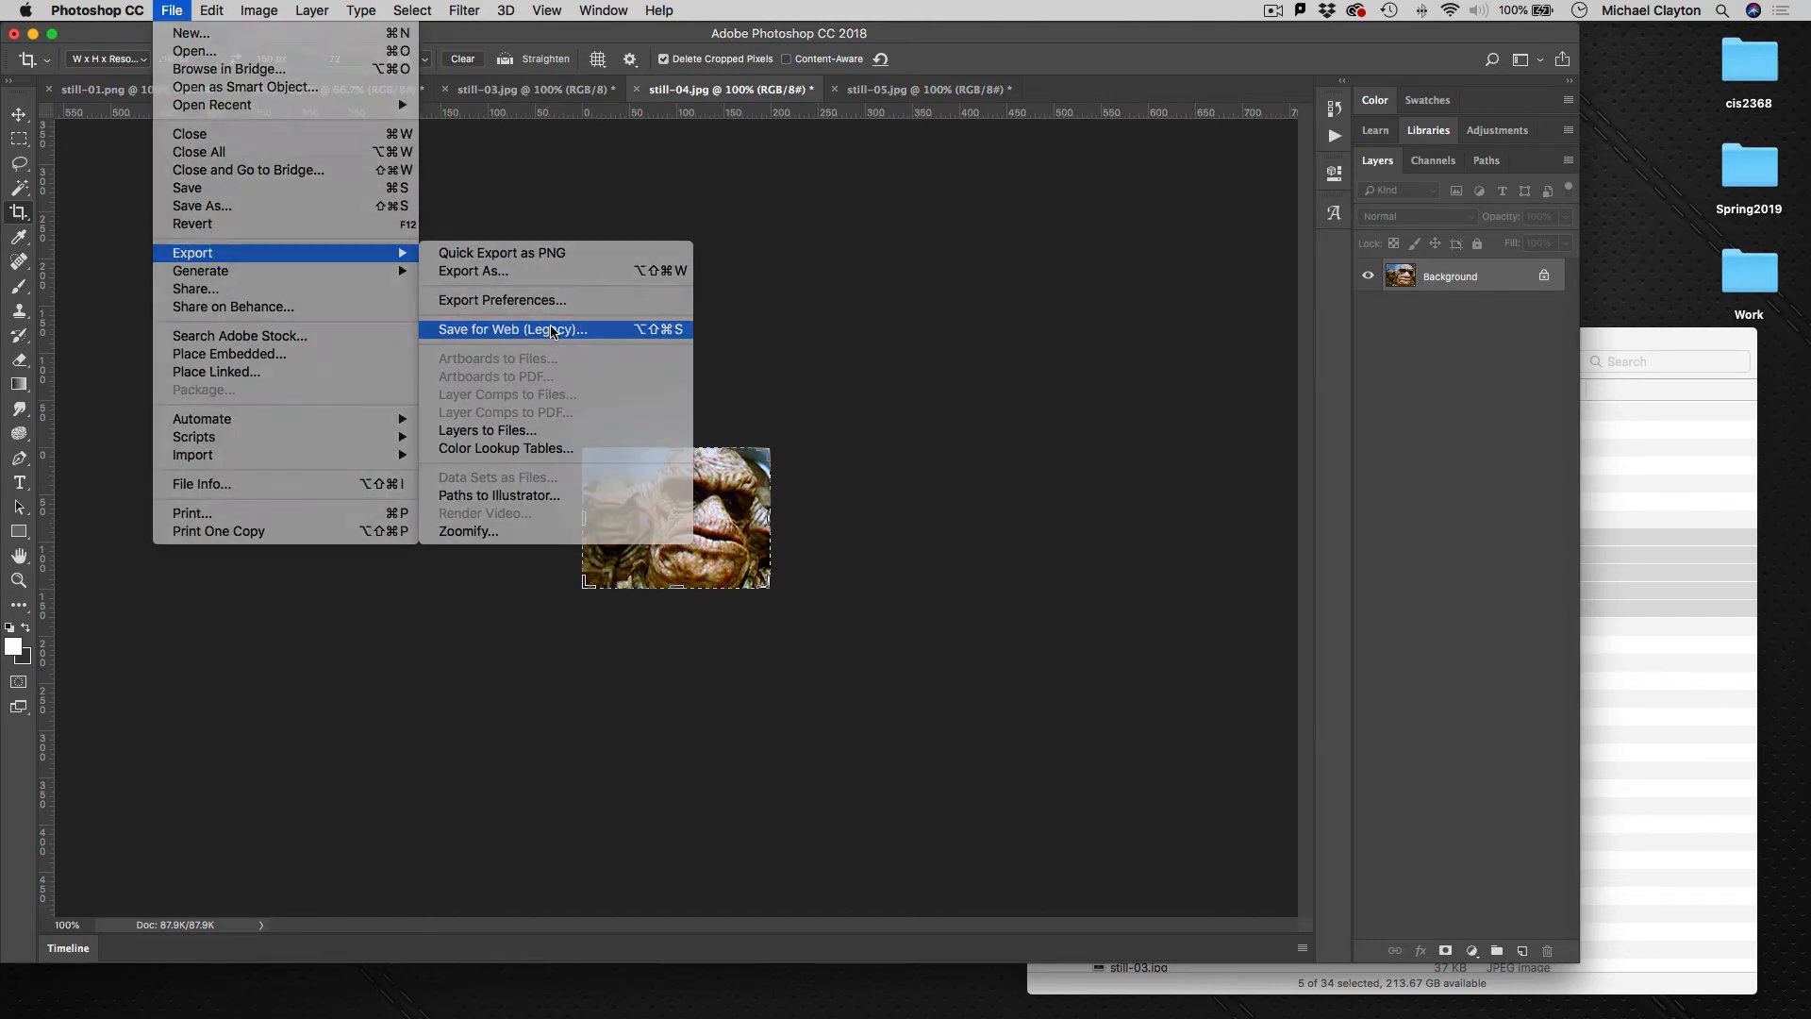
pyautogui.click(1495, 996)
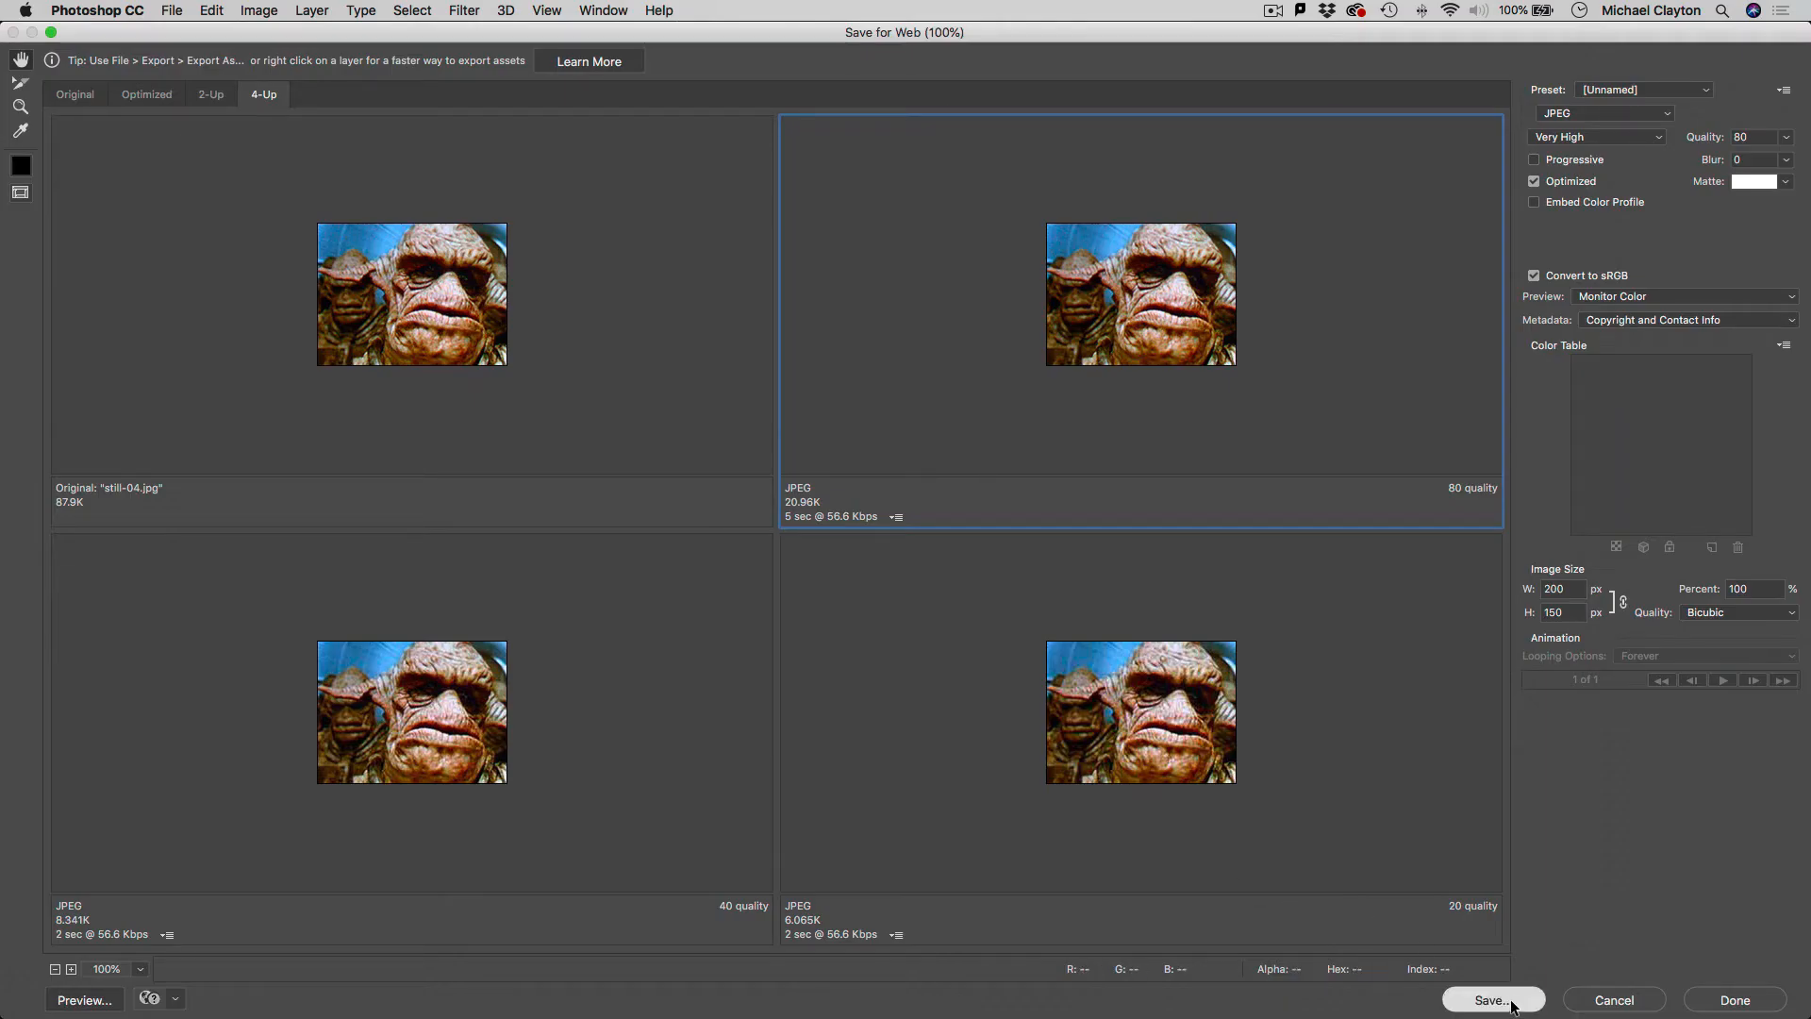
pyautogui.click(321, 285)
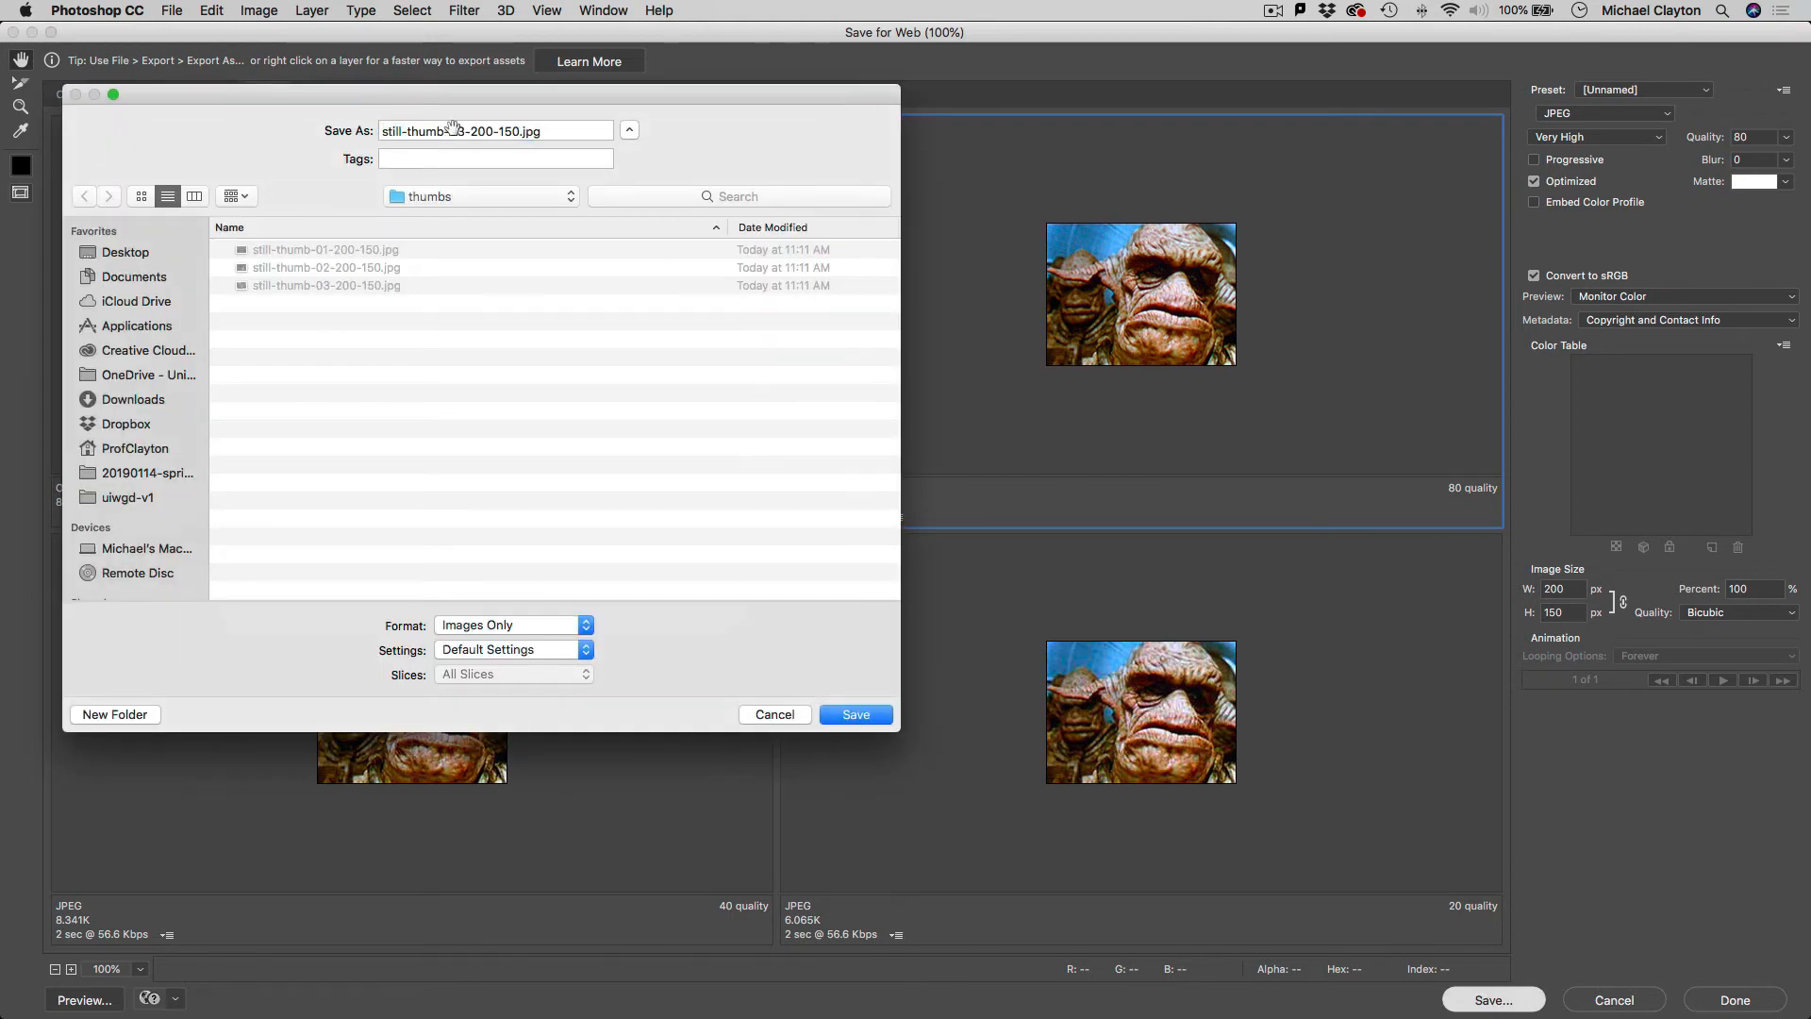
pyautogui.moveTo(464, 132); pyautogui.dragTo(456, 132)
pyautogui.write('4')
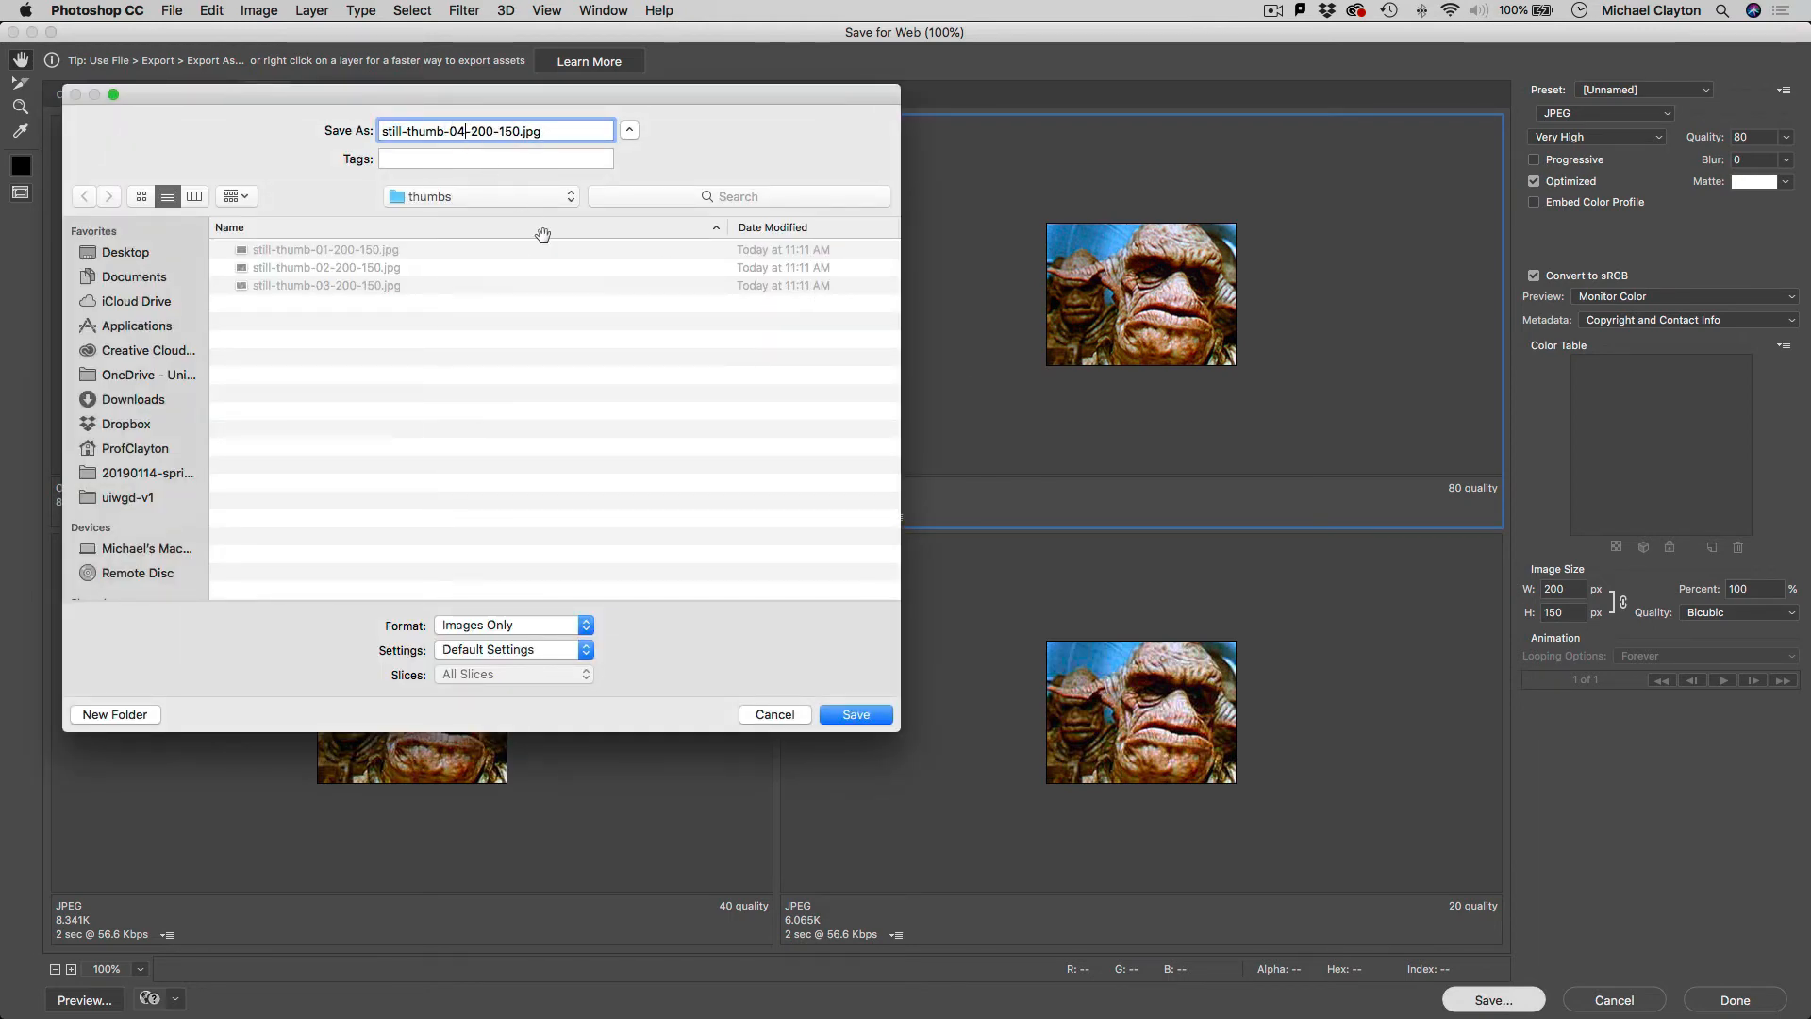
pyautogui.click(856, 715)
# - Export the still-05.jpg thumbnail through Save for Web as a Very High quality JPEG named still-thumb-05-200-150.jpg in the thumbs folder
pyautogui.click(900, 90)
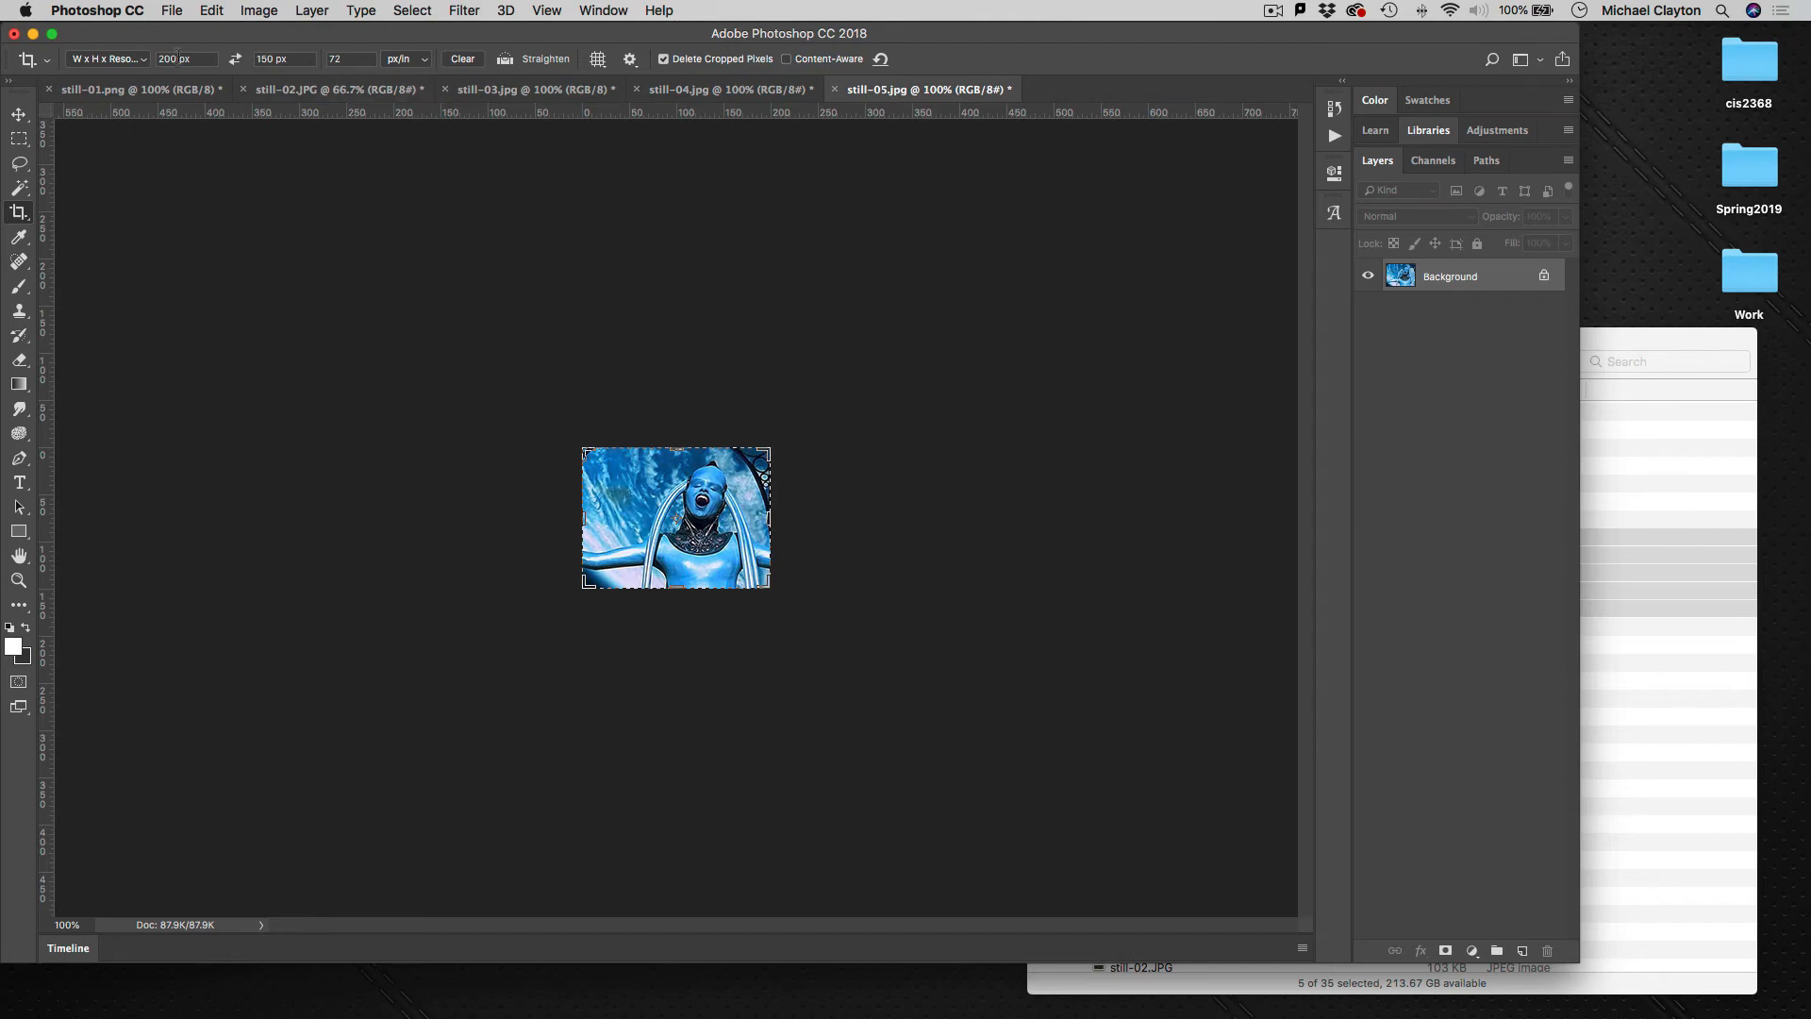
pyautogui.click(179, 12)
pyautogui.moveTo(340, 261)
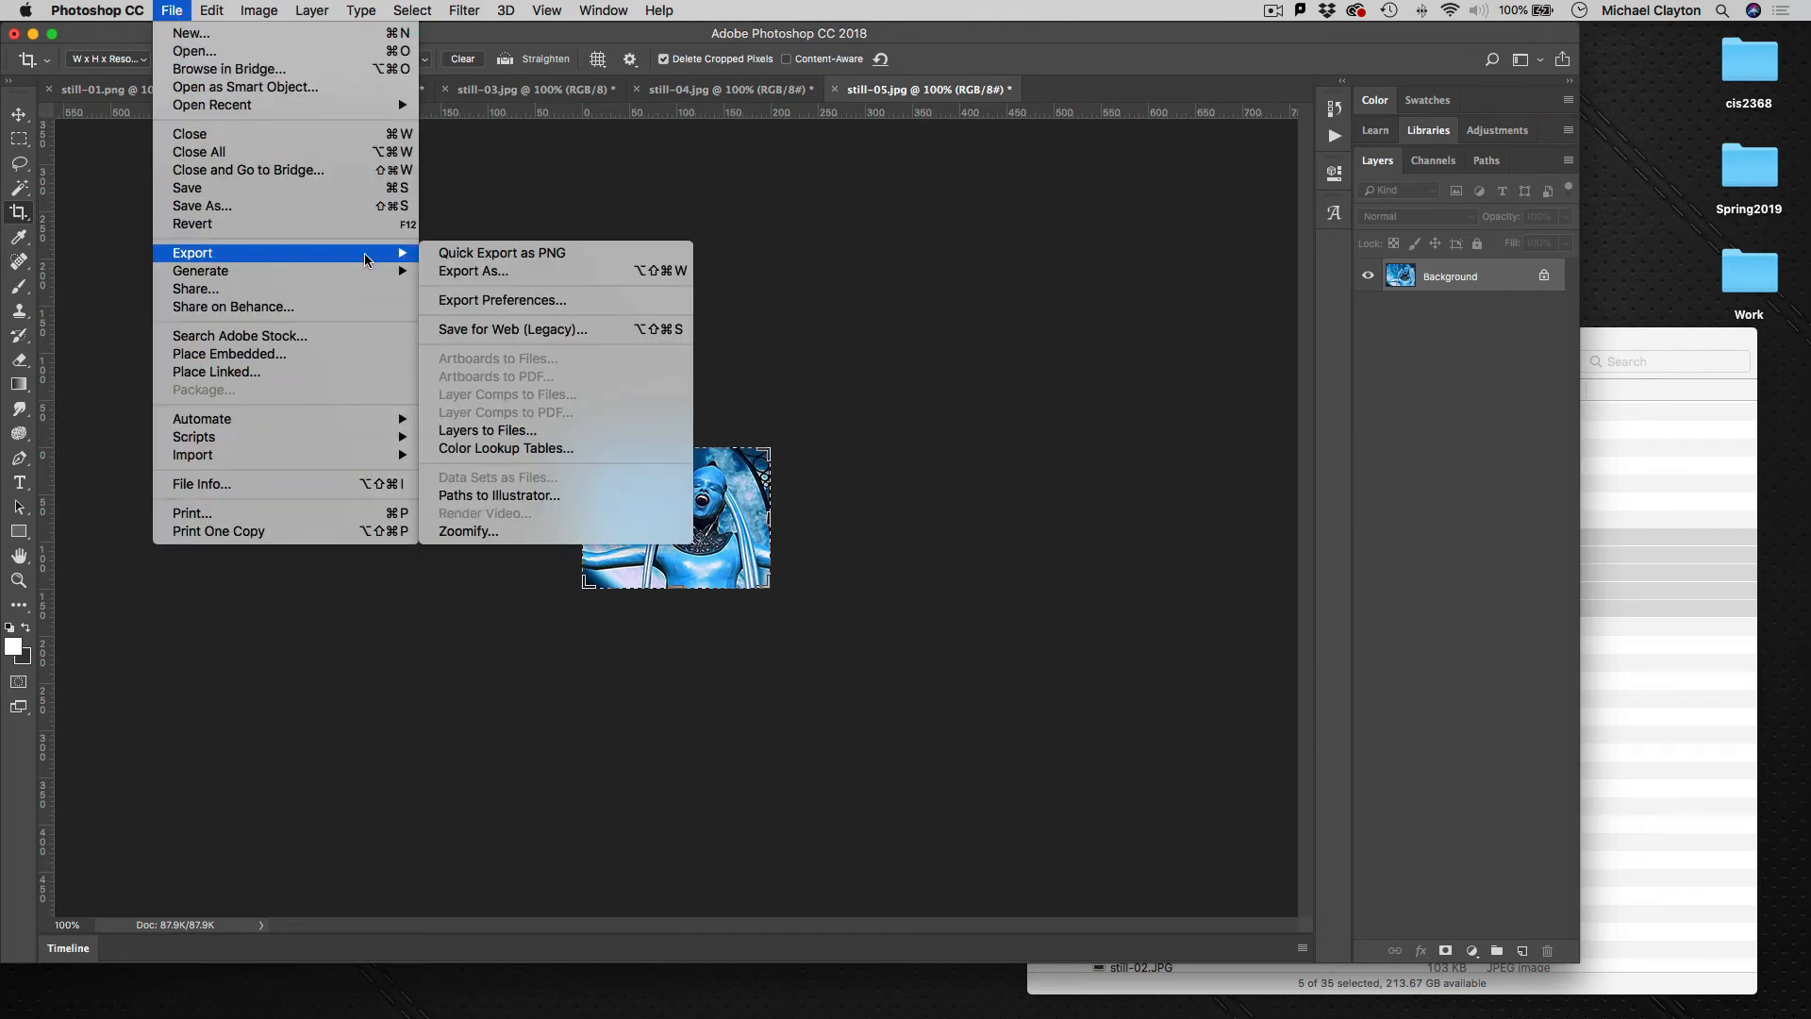
pyautogui.click(564, 330)
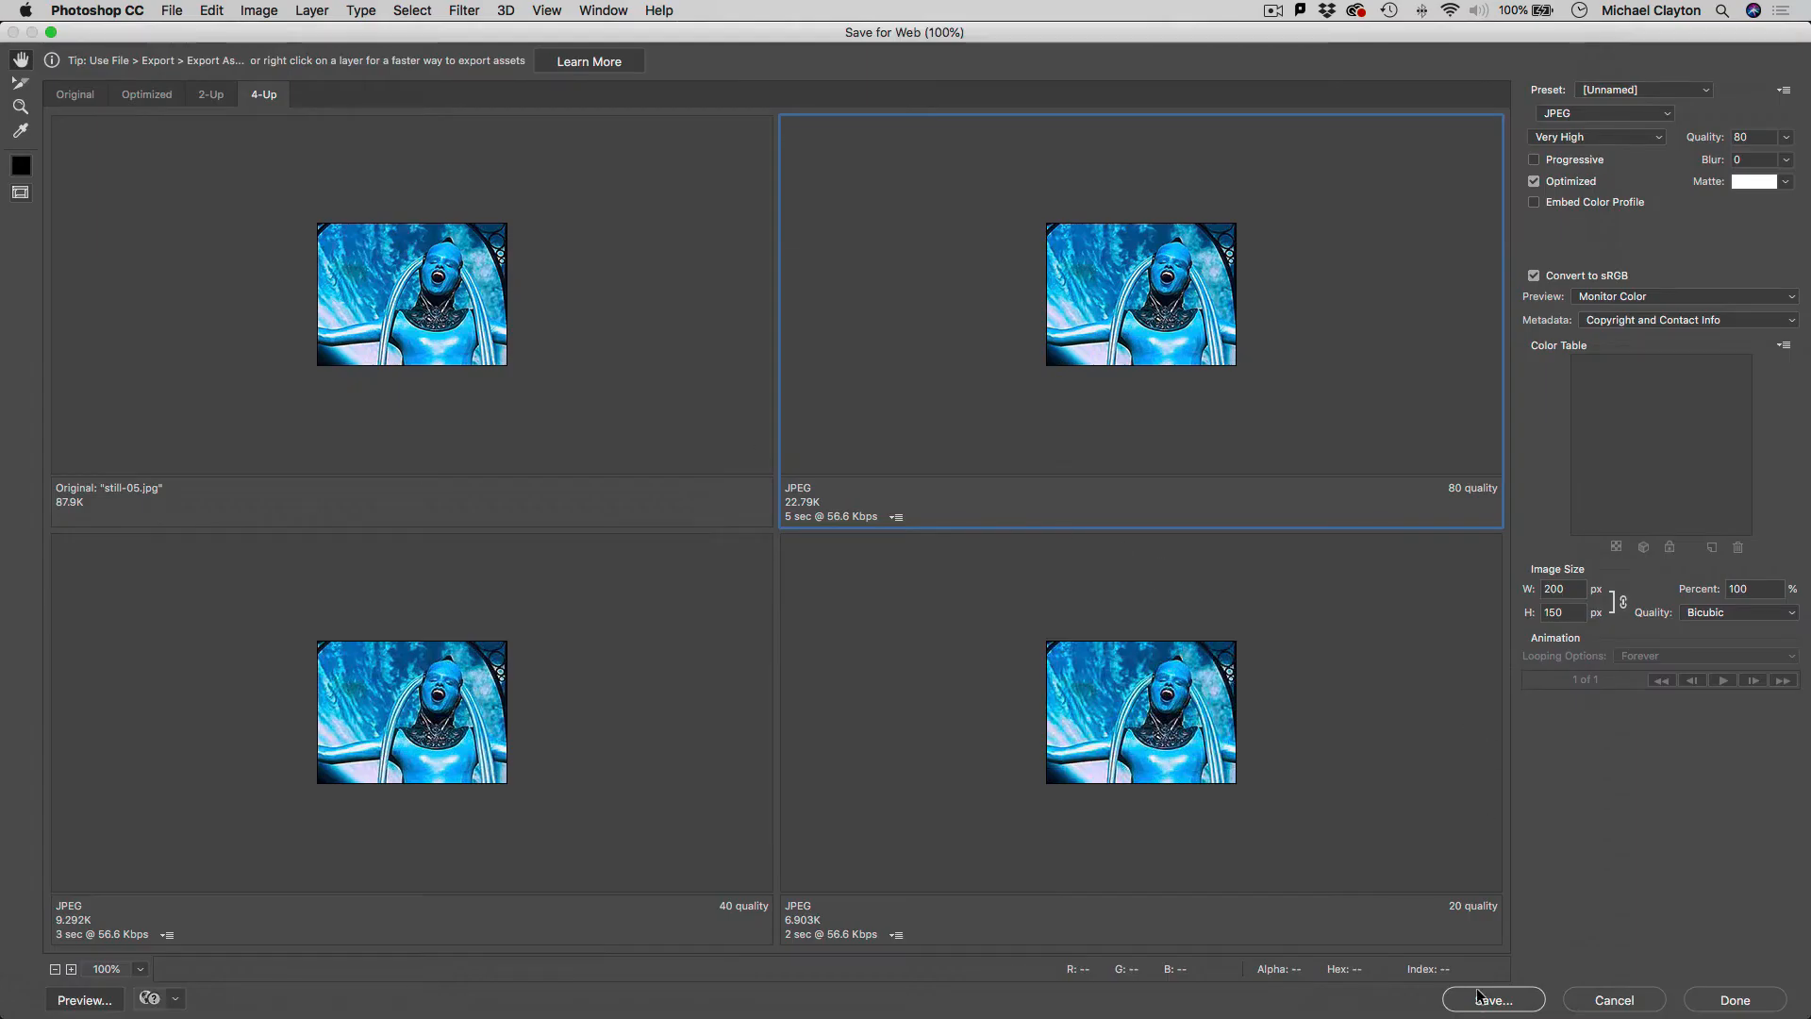
pyautogui.click(1478, 996)
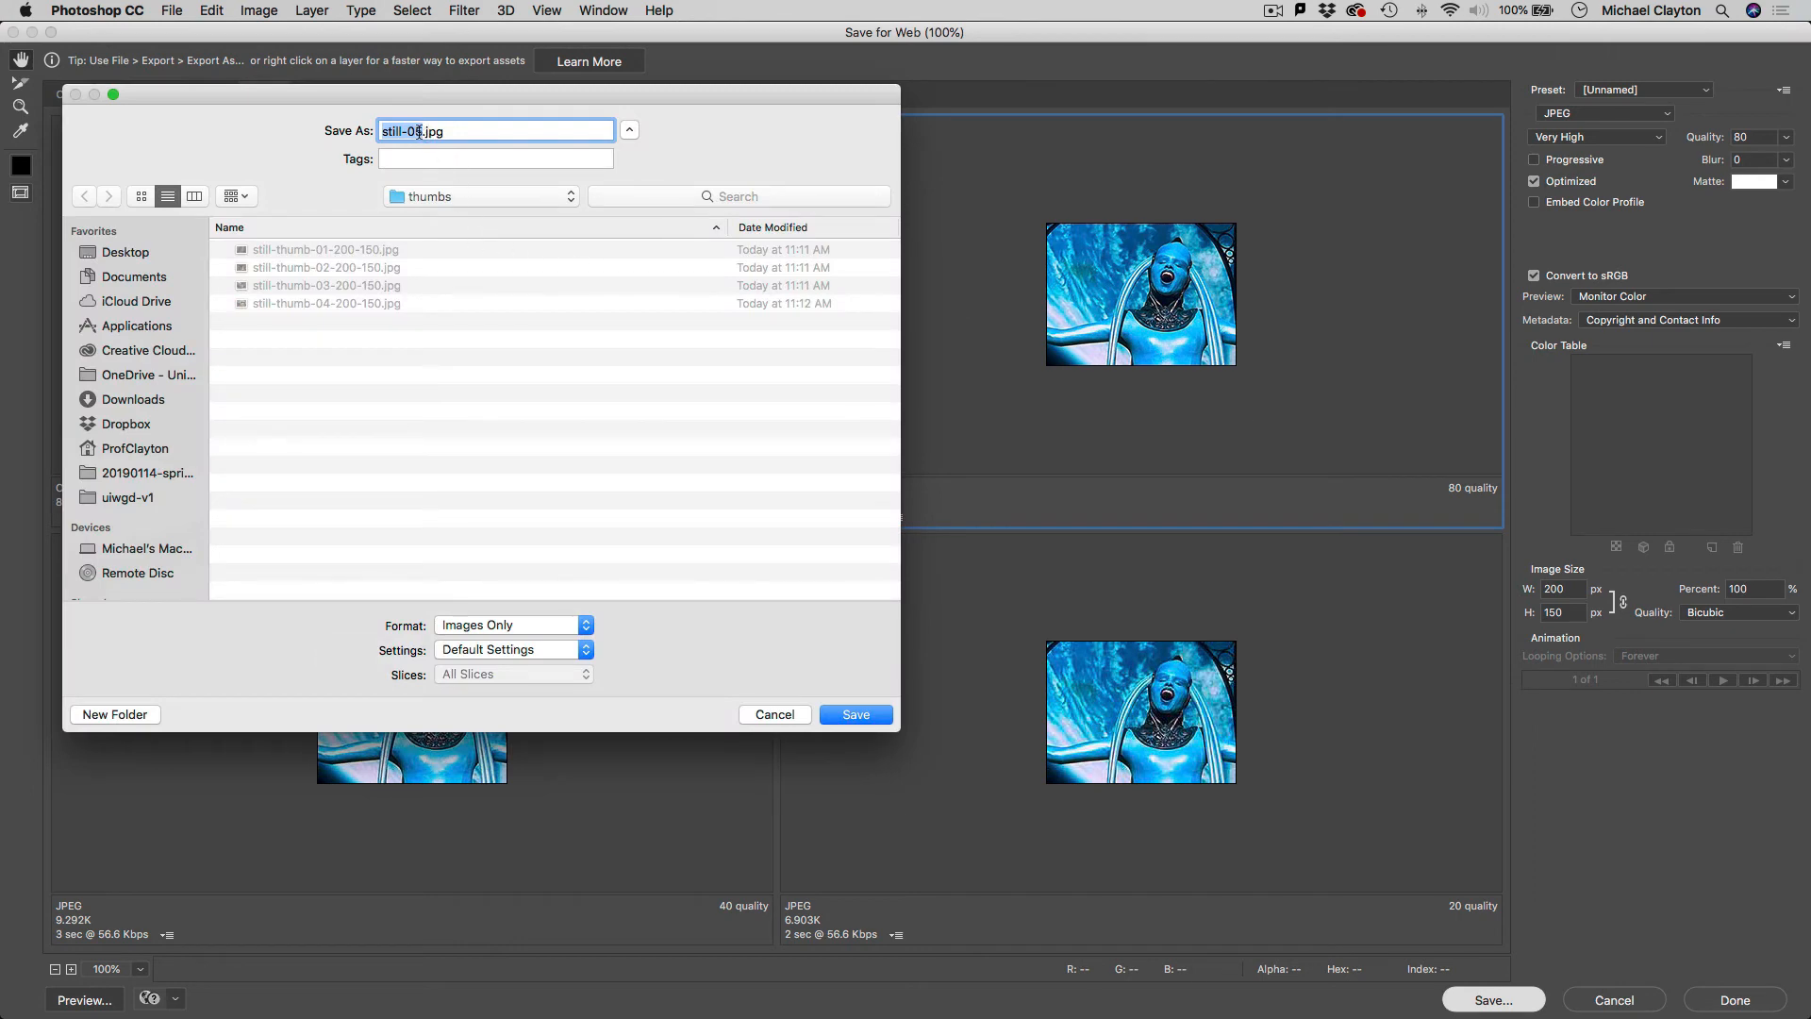
pyautogui.click(355, 301)
pyautogui.click(450, 131)
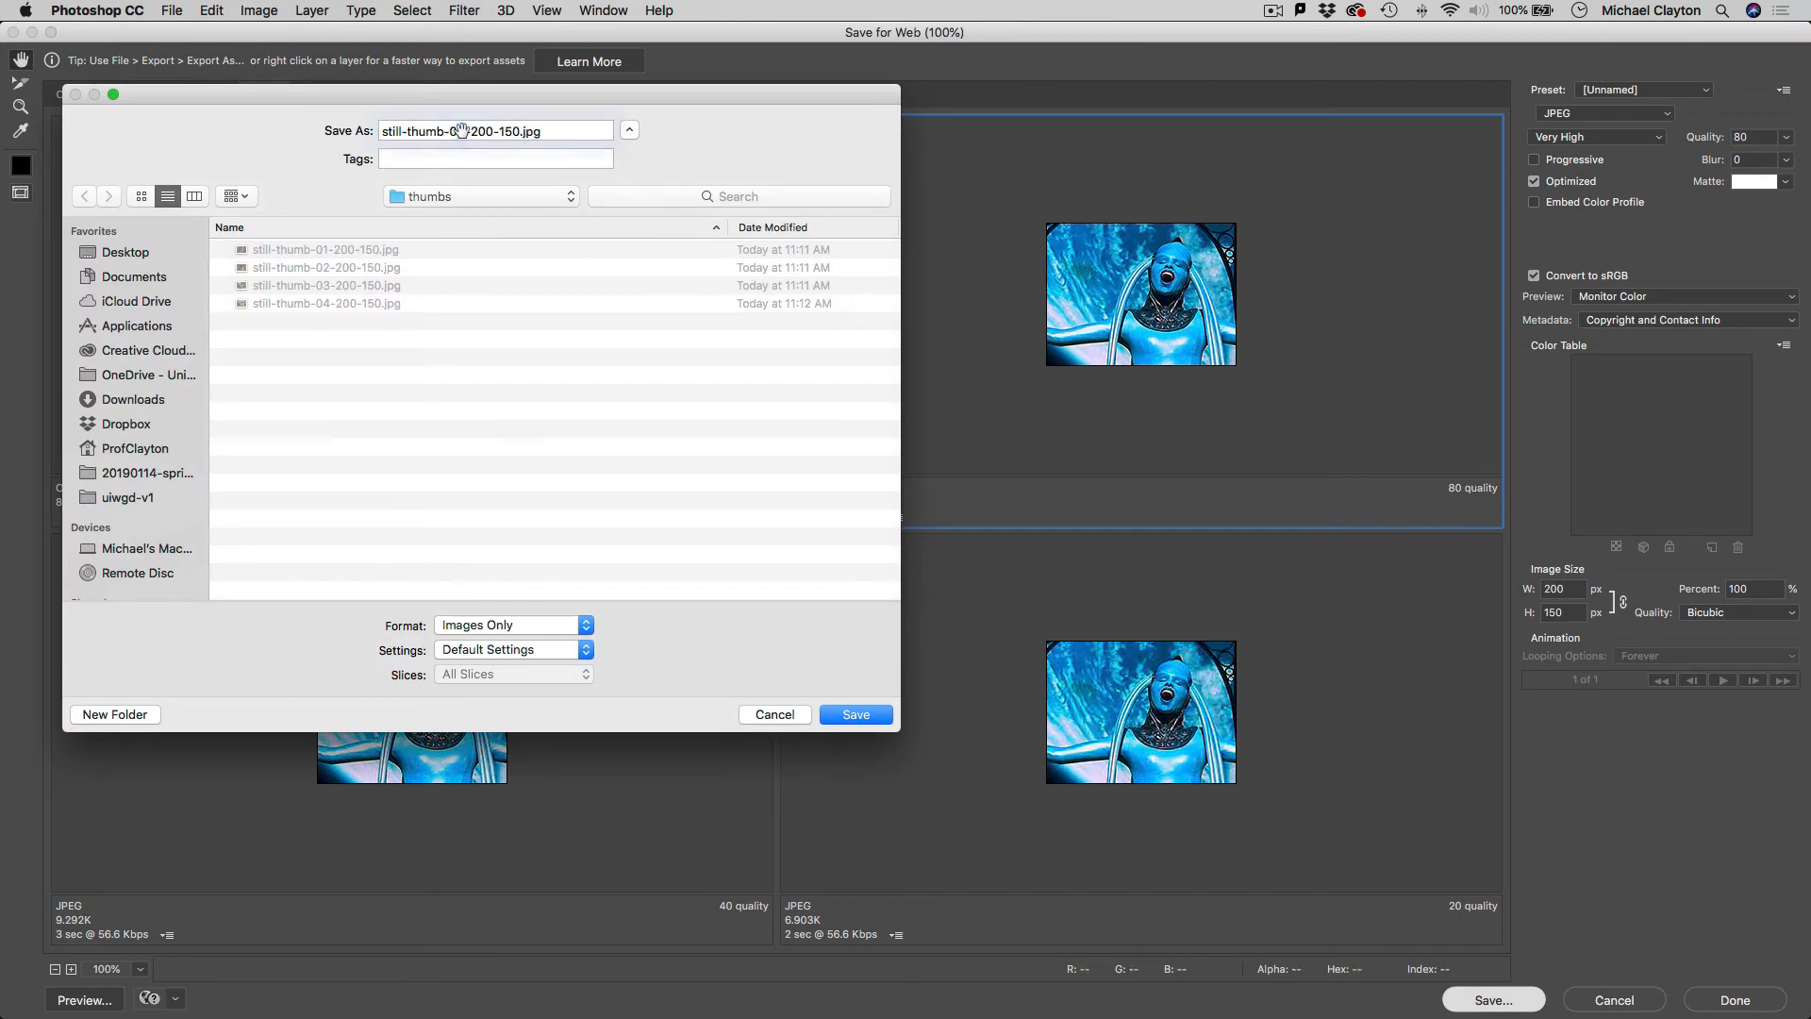
pyautogui.click(461, 131)
pyautogui.press('Delete')
pyautogui.write('5')
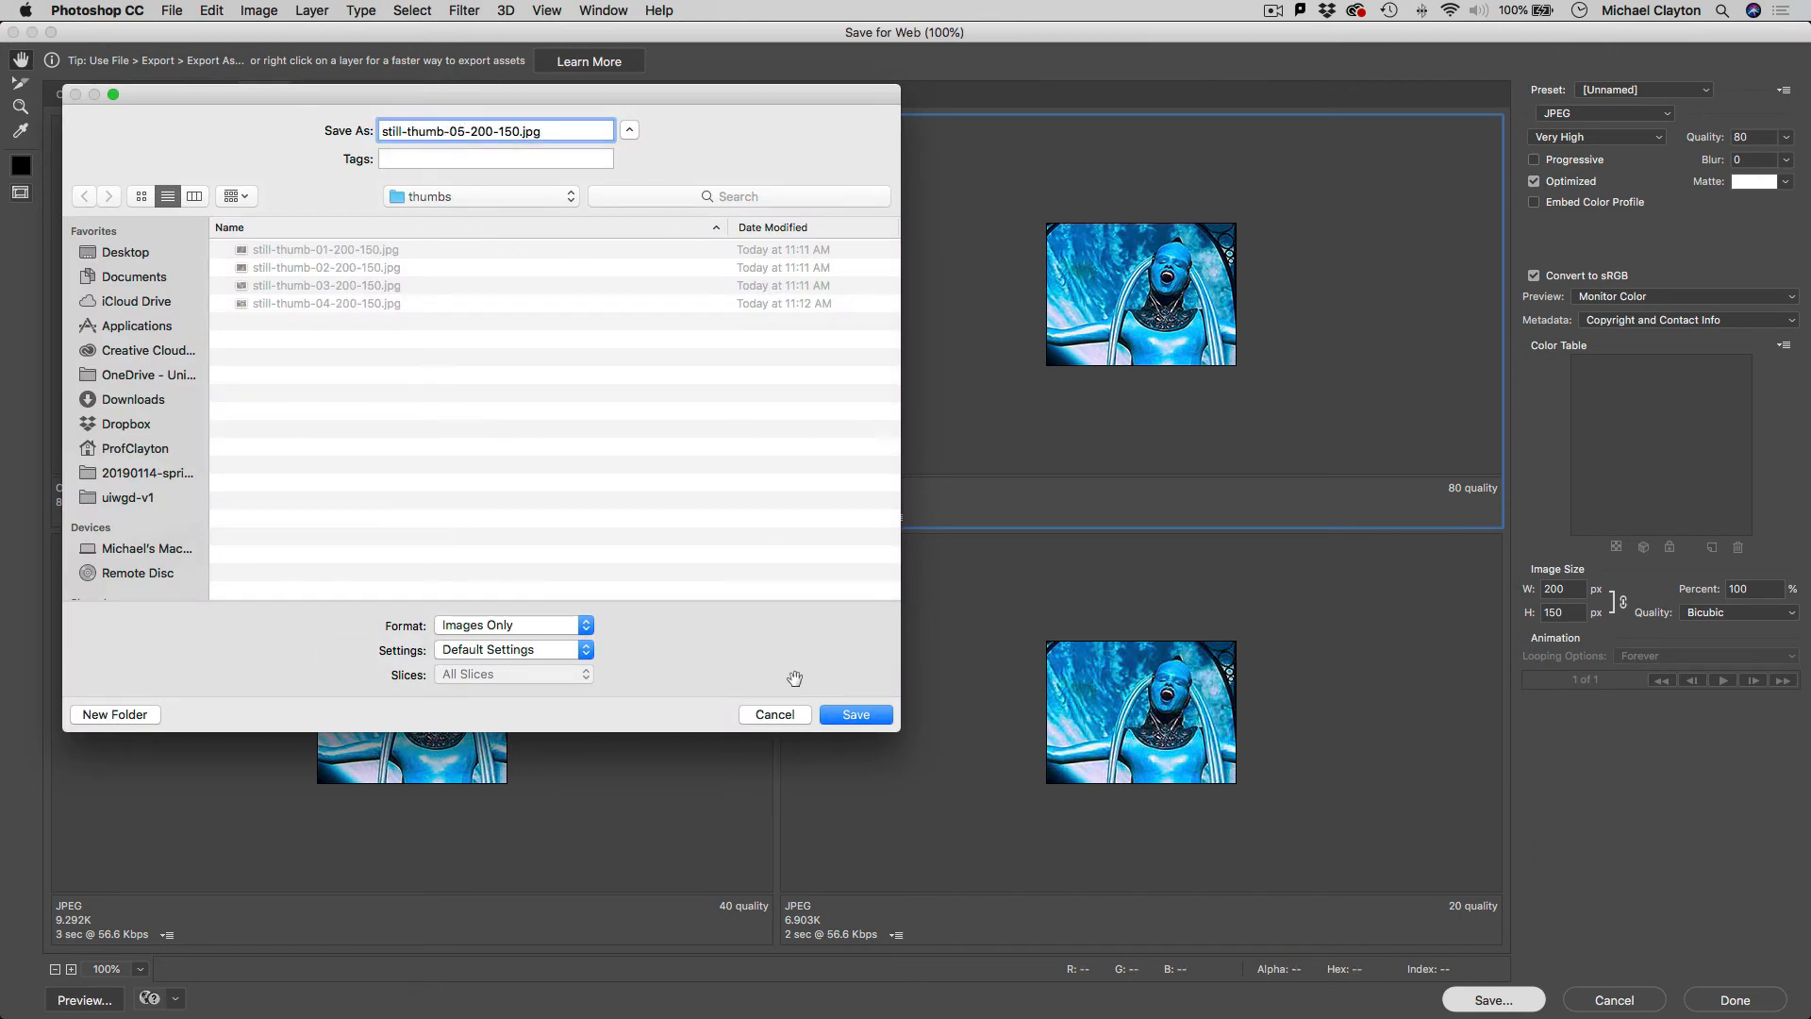
pyautogui.click(851, 715)
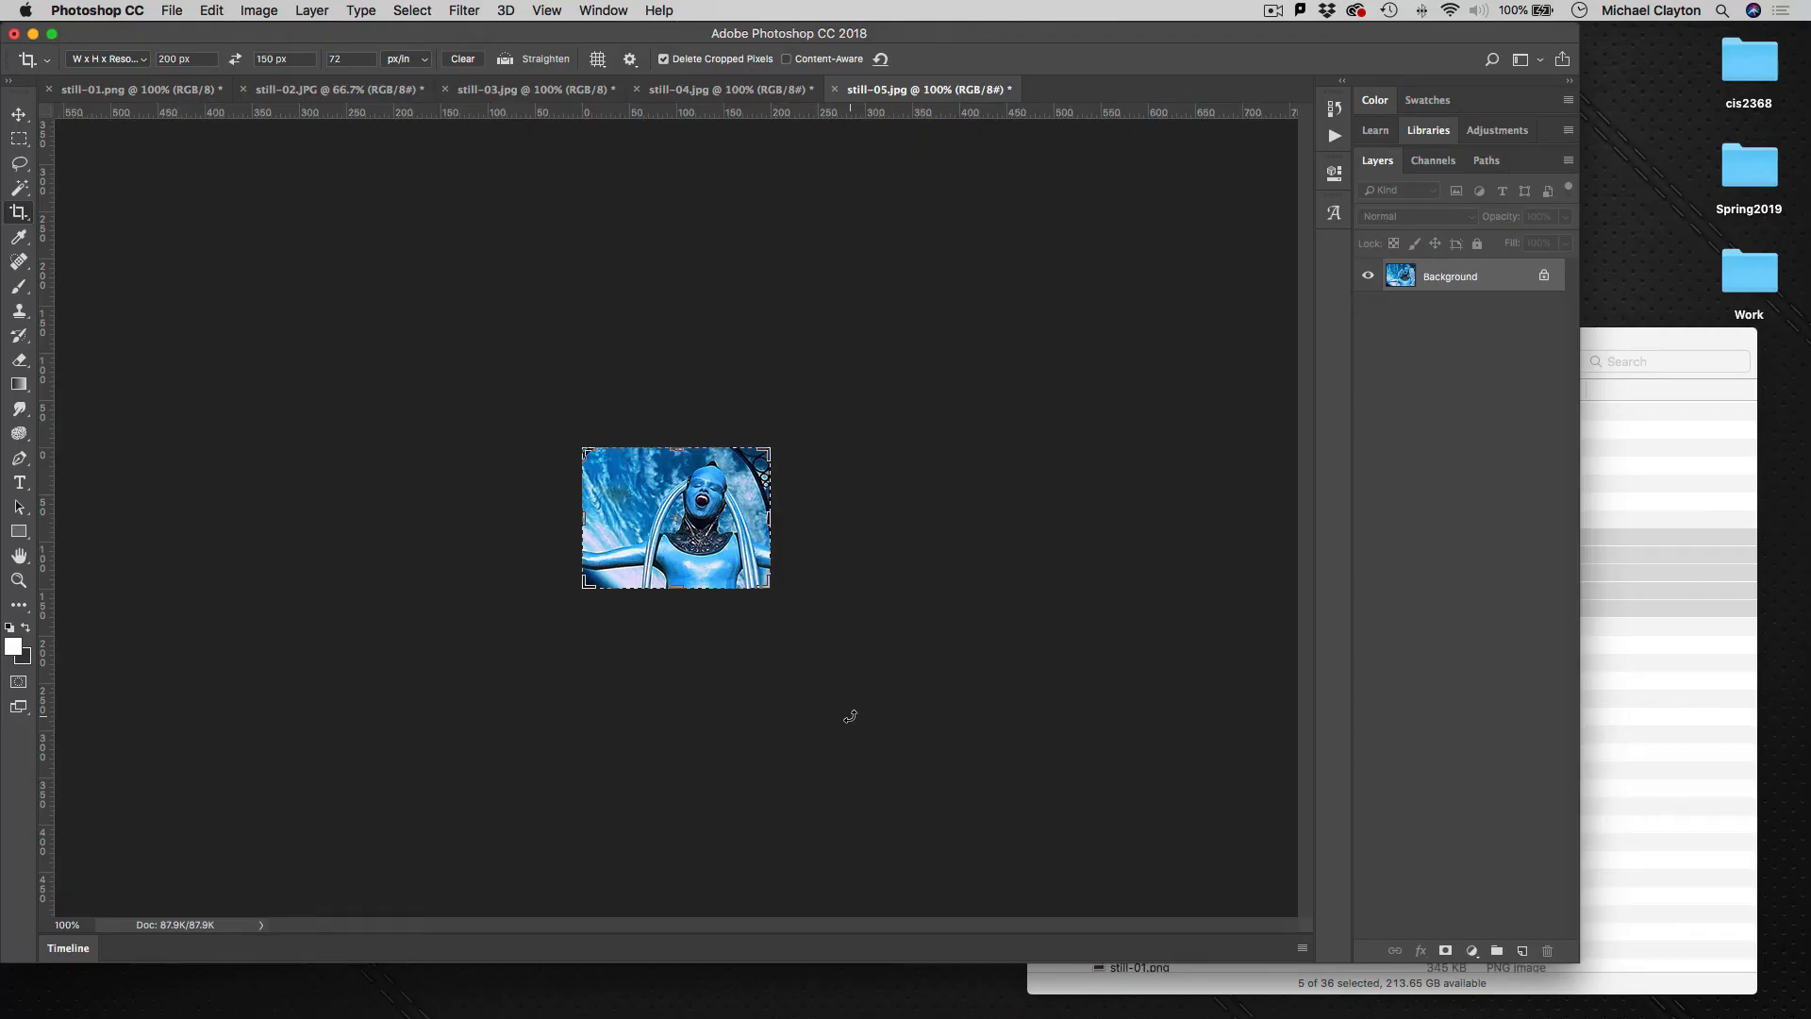
# - Switch to the movie folder in Finder and rename still-05-800-450.jpg in gallery/large as still-large-05-800-450.jpg
pyautogui.click(1581, 351)
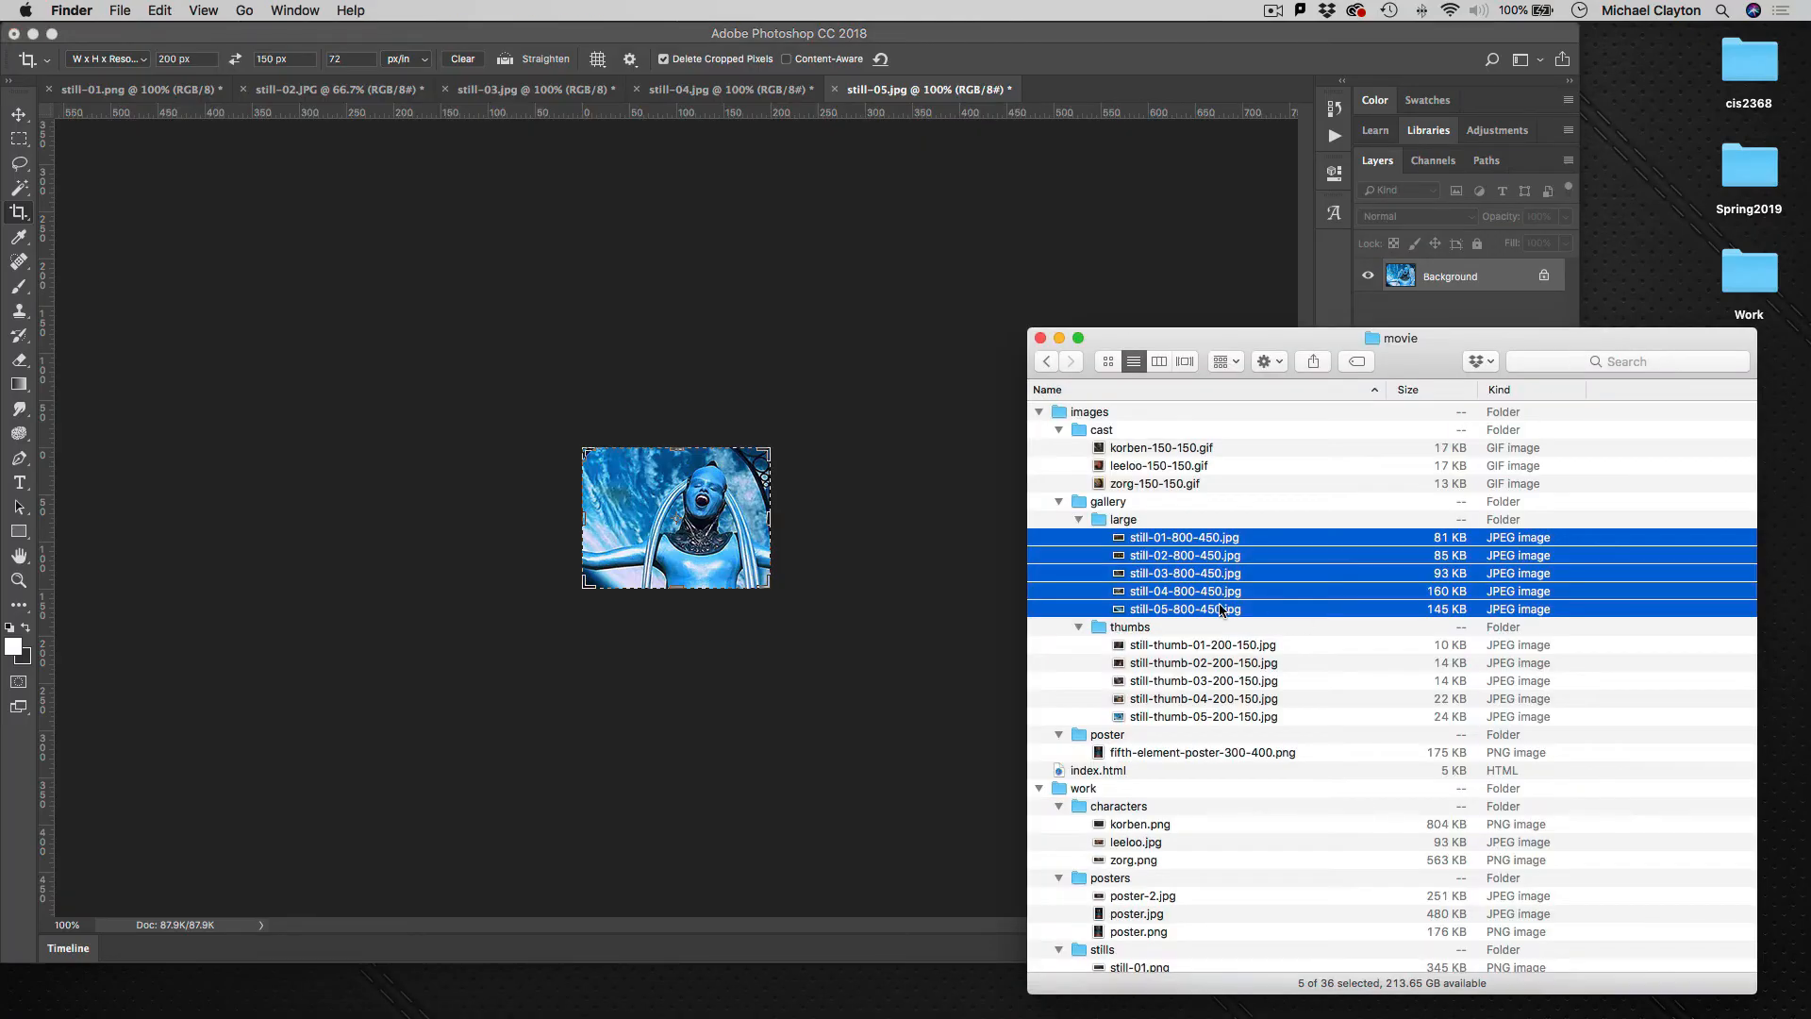
pyautogui.click(1167, 546)
pyautogui.click(1157, 610)
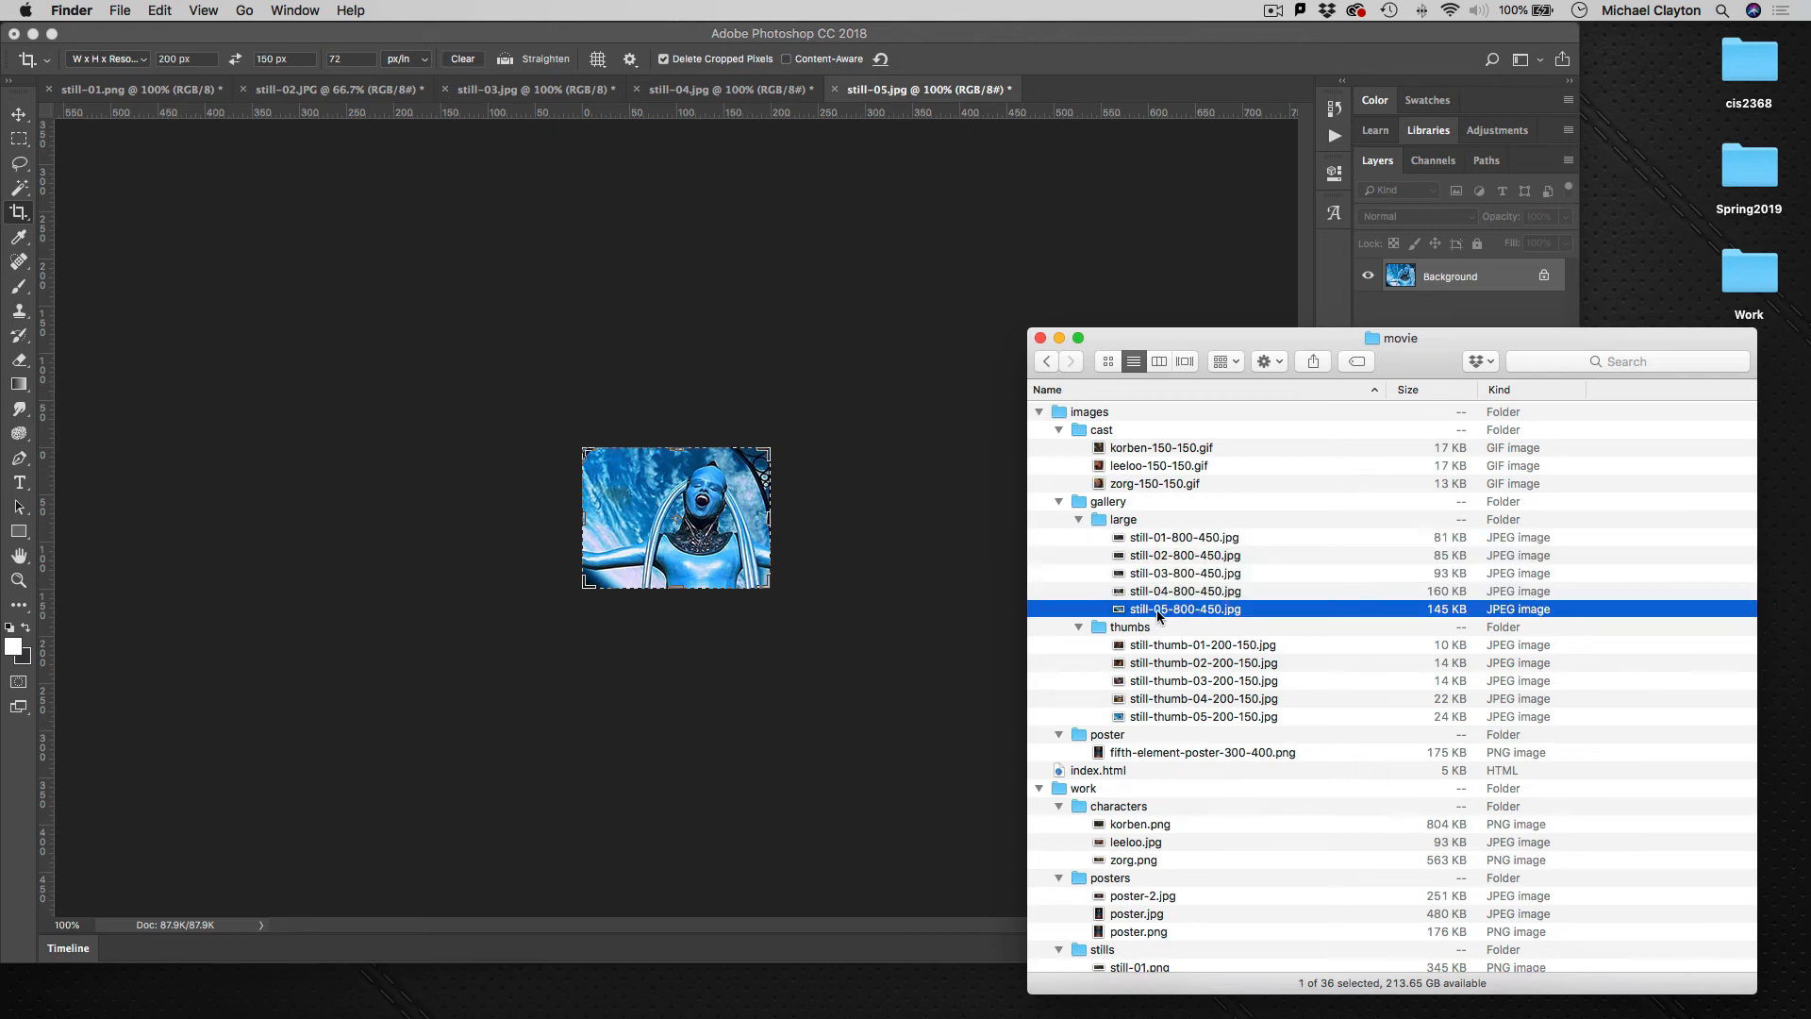
pyautogui.click(1159, 612)
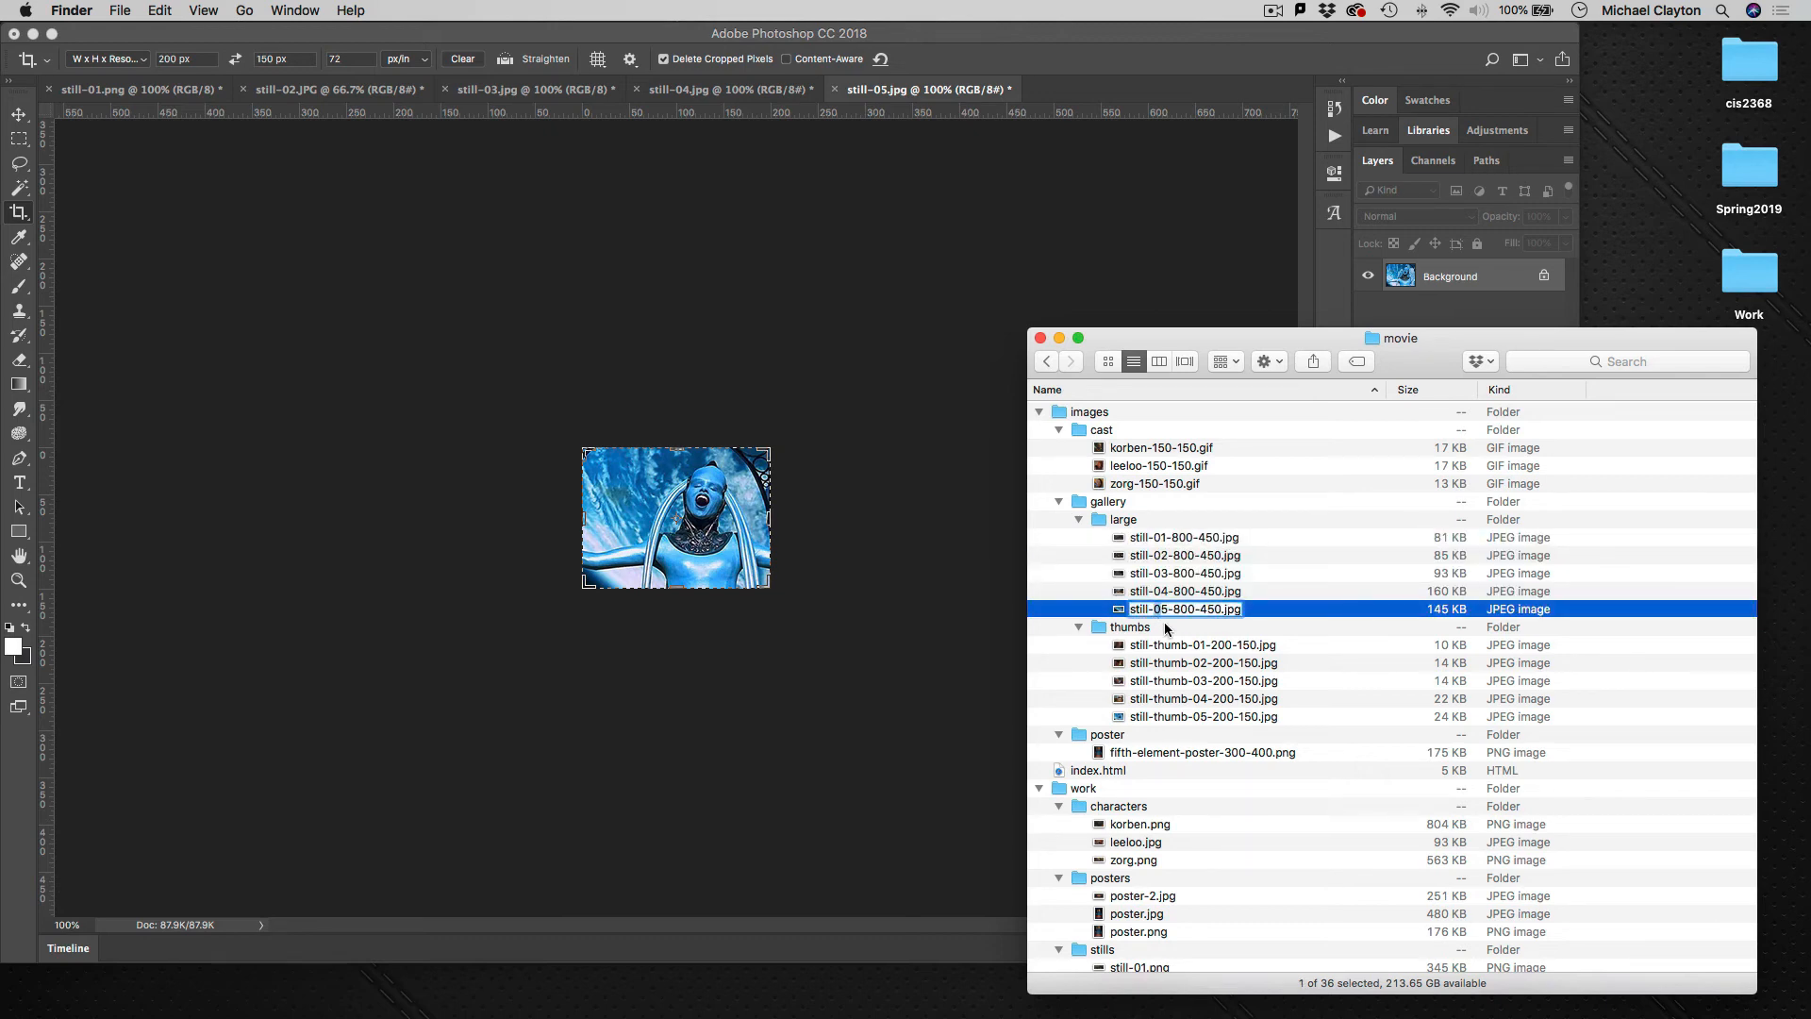
pyautogui.write('LARGE')
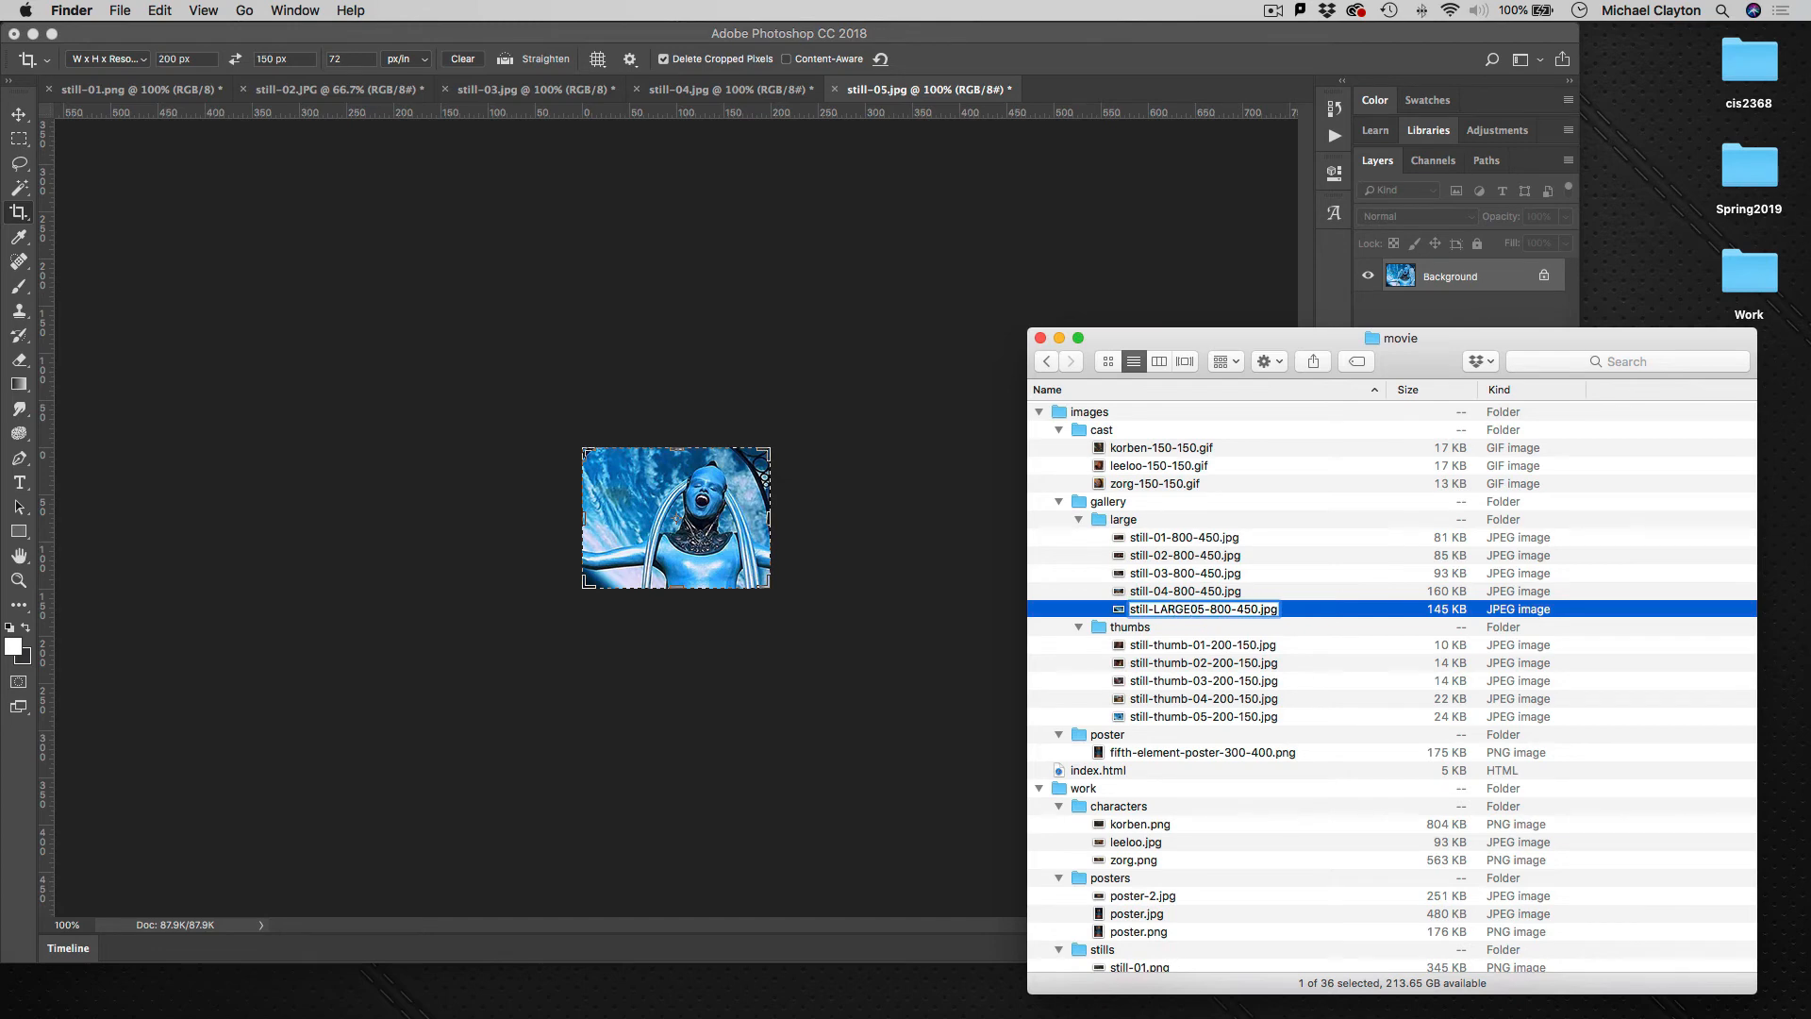
pyautogui.press('BackSpace')
pyautogui.press('BackSpace')
pyautogui.press('BackSpace')
pyautogui.press('BackSpace')
pyautogui.press('BackSpace')
pyautogui.write('large-')
# - Rename still-04-800-450.jpg and still-03-800-450.jpg in the large folder as still-large-04-800-450.jpg and still-large-03-800-450.jpg
pyautogui.click(1165, 594)
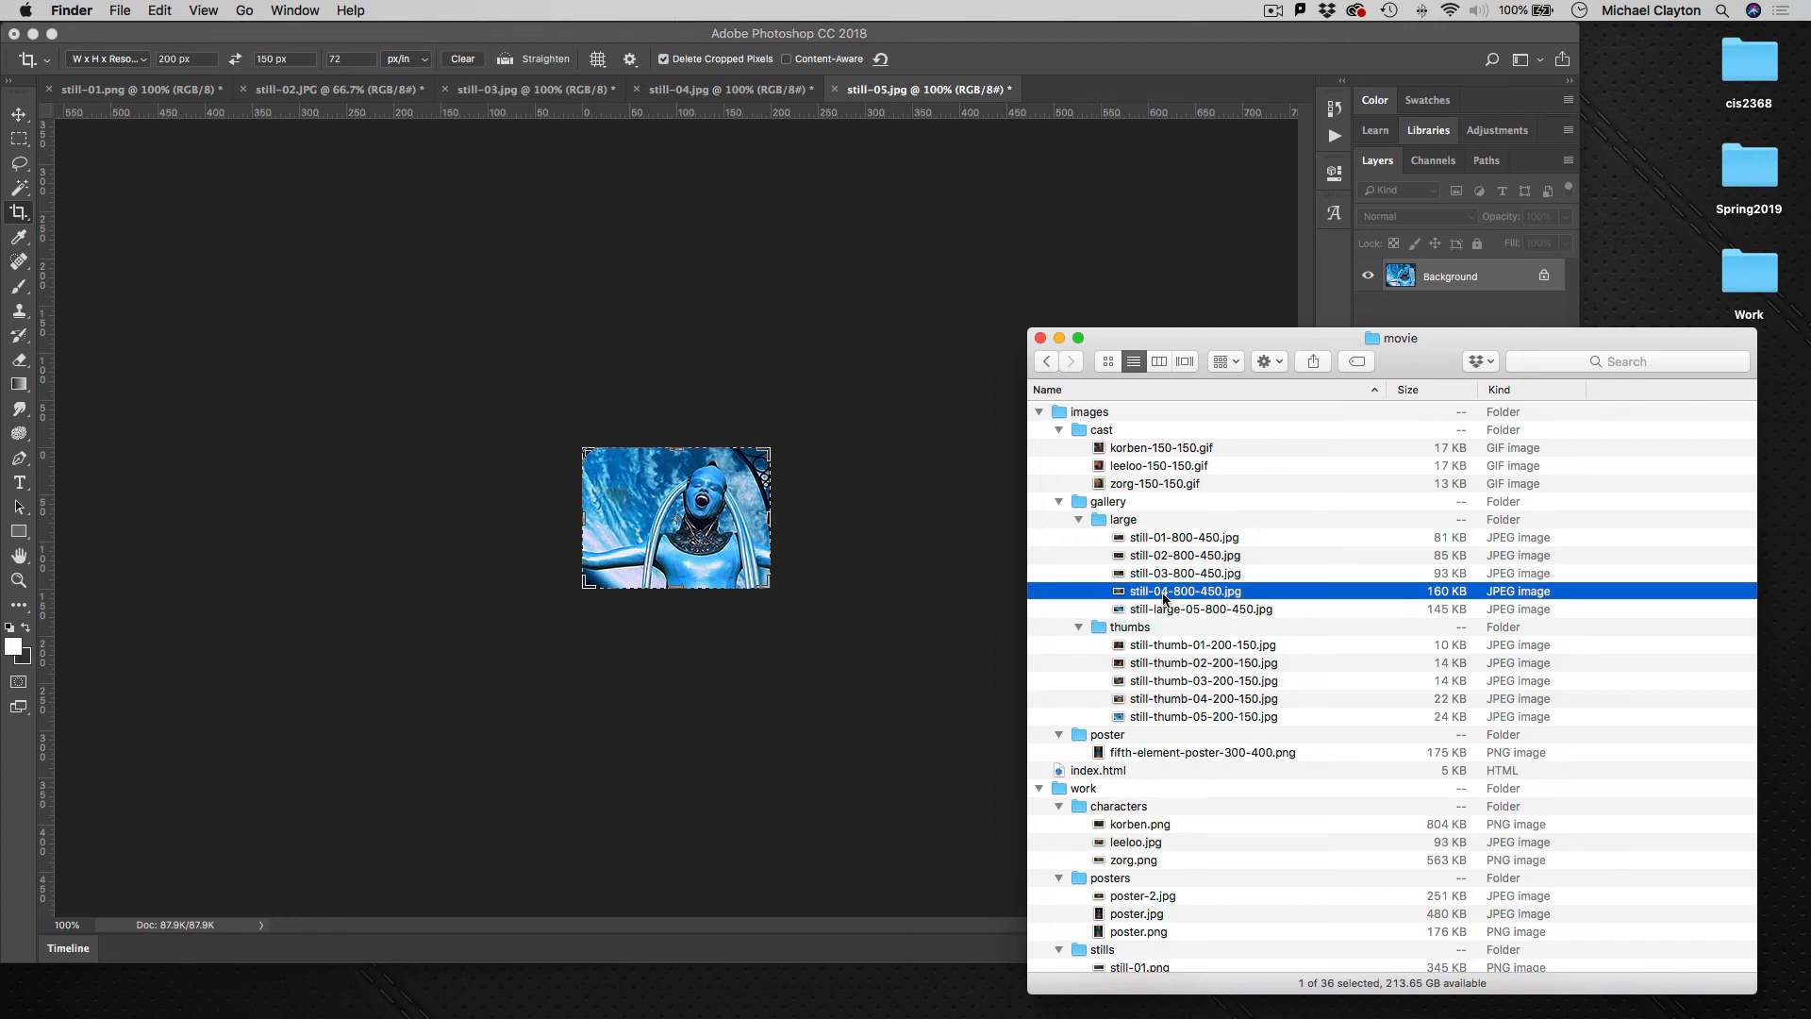
pyautogui.click(1157, 594)
pyautogui.write('large-')
pyautogui.click(1158, 575)
pyautogui.click(1158, 577)
pyautogui.write('large-')
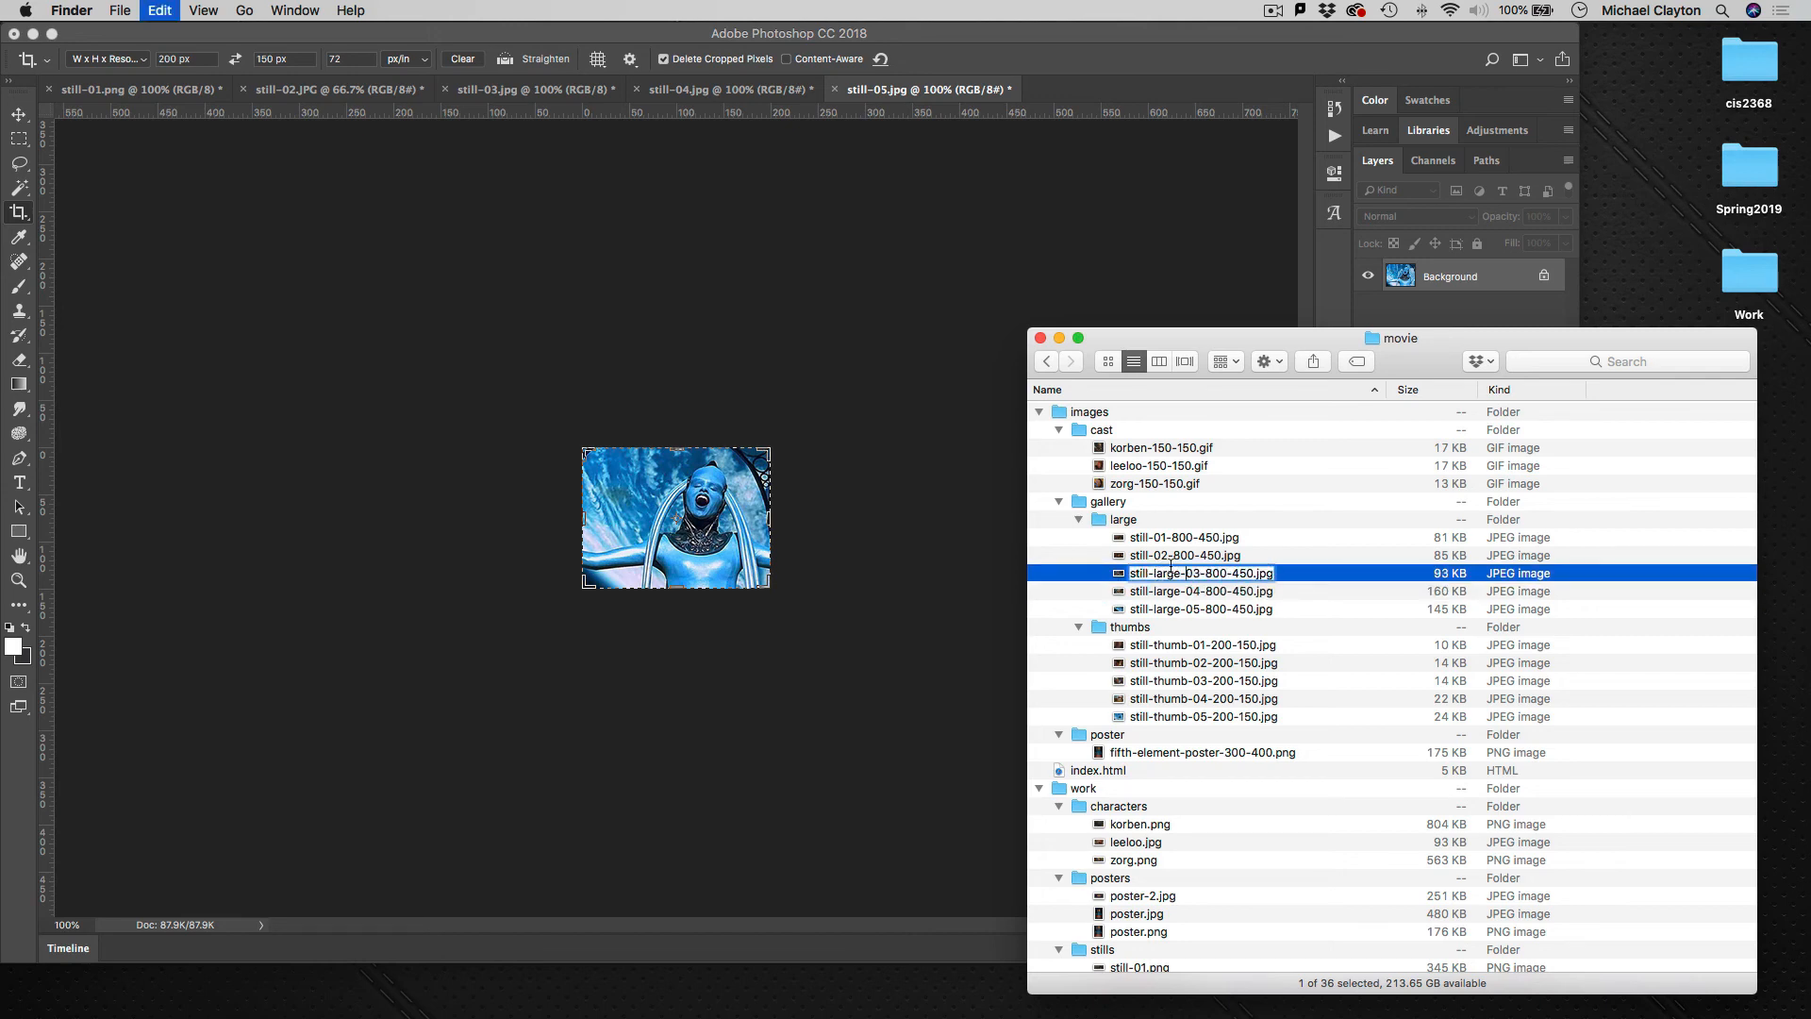
# - Rename still-02-800-450.jpg and still-01-800-450.jpg in the large folder as still-large-02-800-450.jpg and still-large-01-800-450.jpg
pyautogui.click(1174, 561)
pyautogui.click(1155, 563)
pyautogui.write('large-')
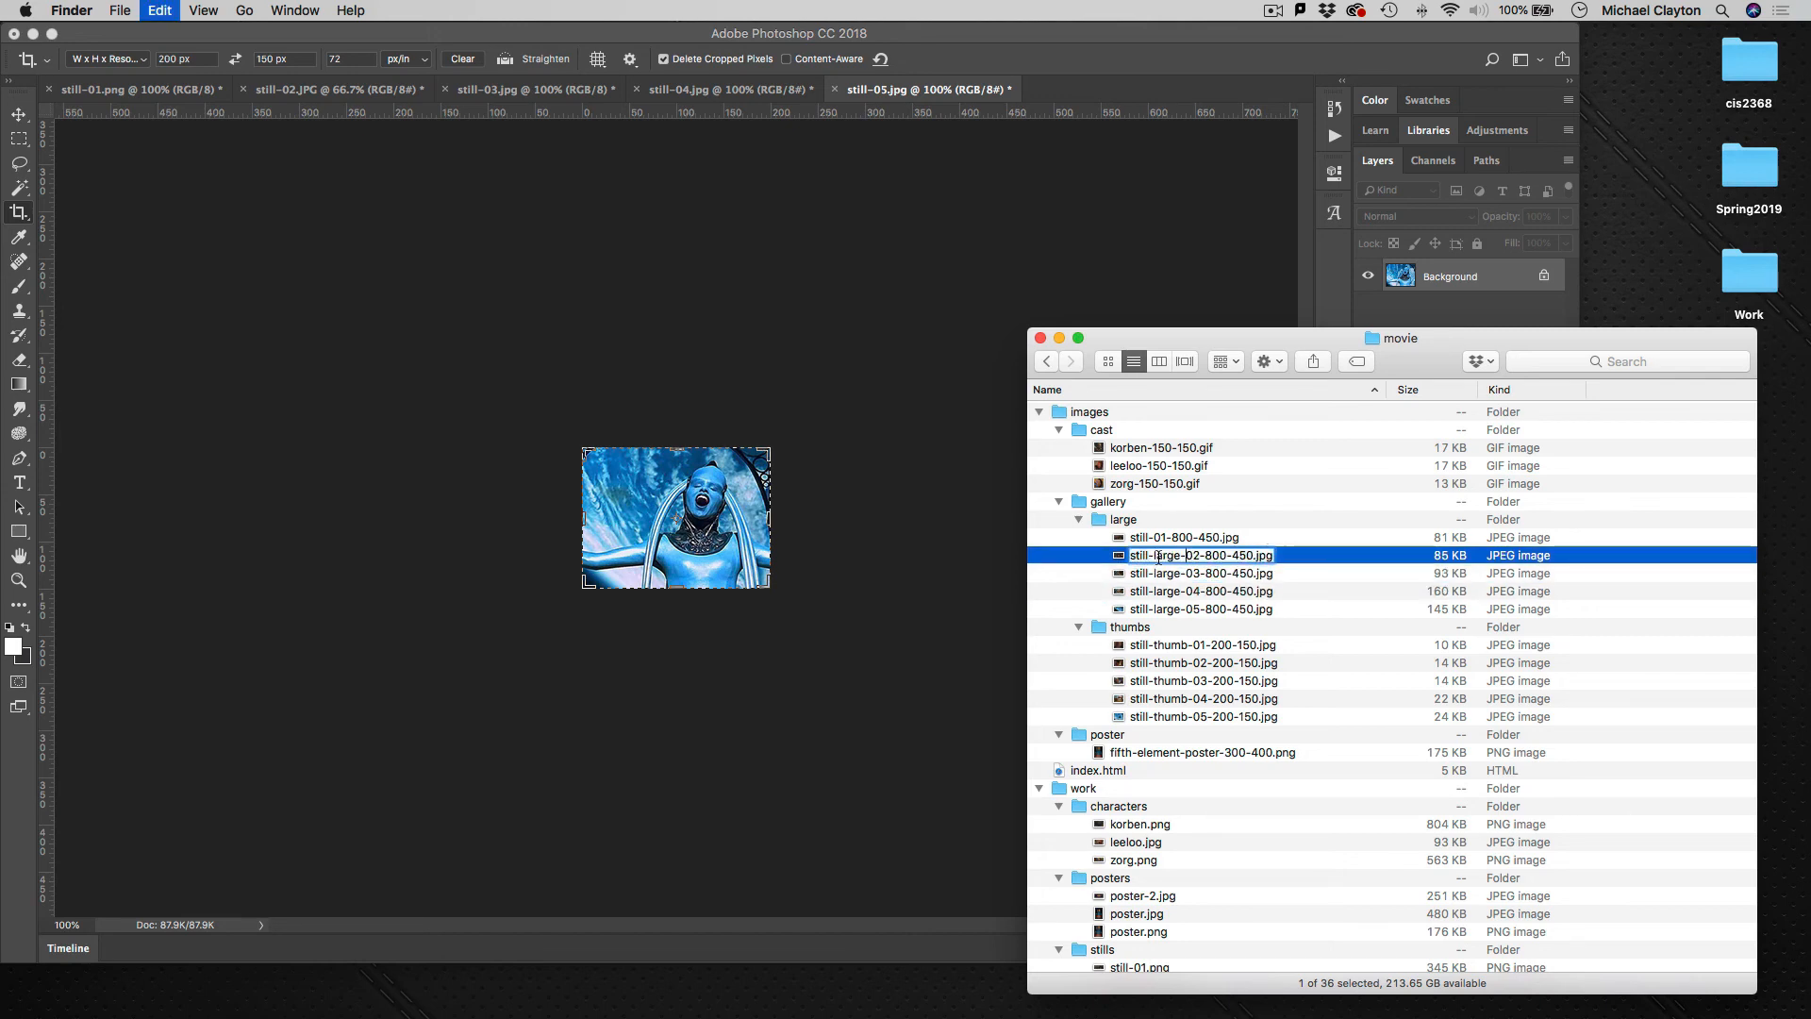
pyautogui.click(1159, 538)
pyautogui.click(1159, 538)
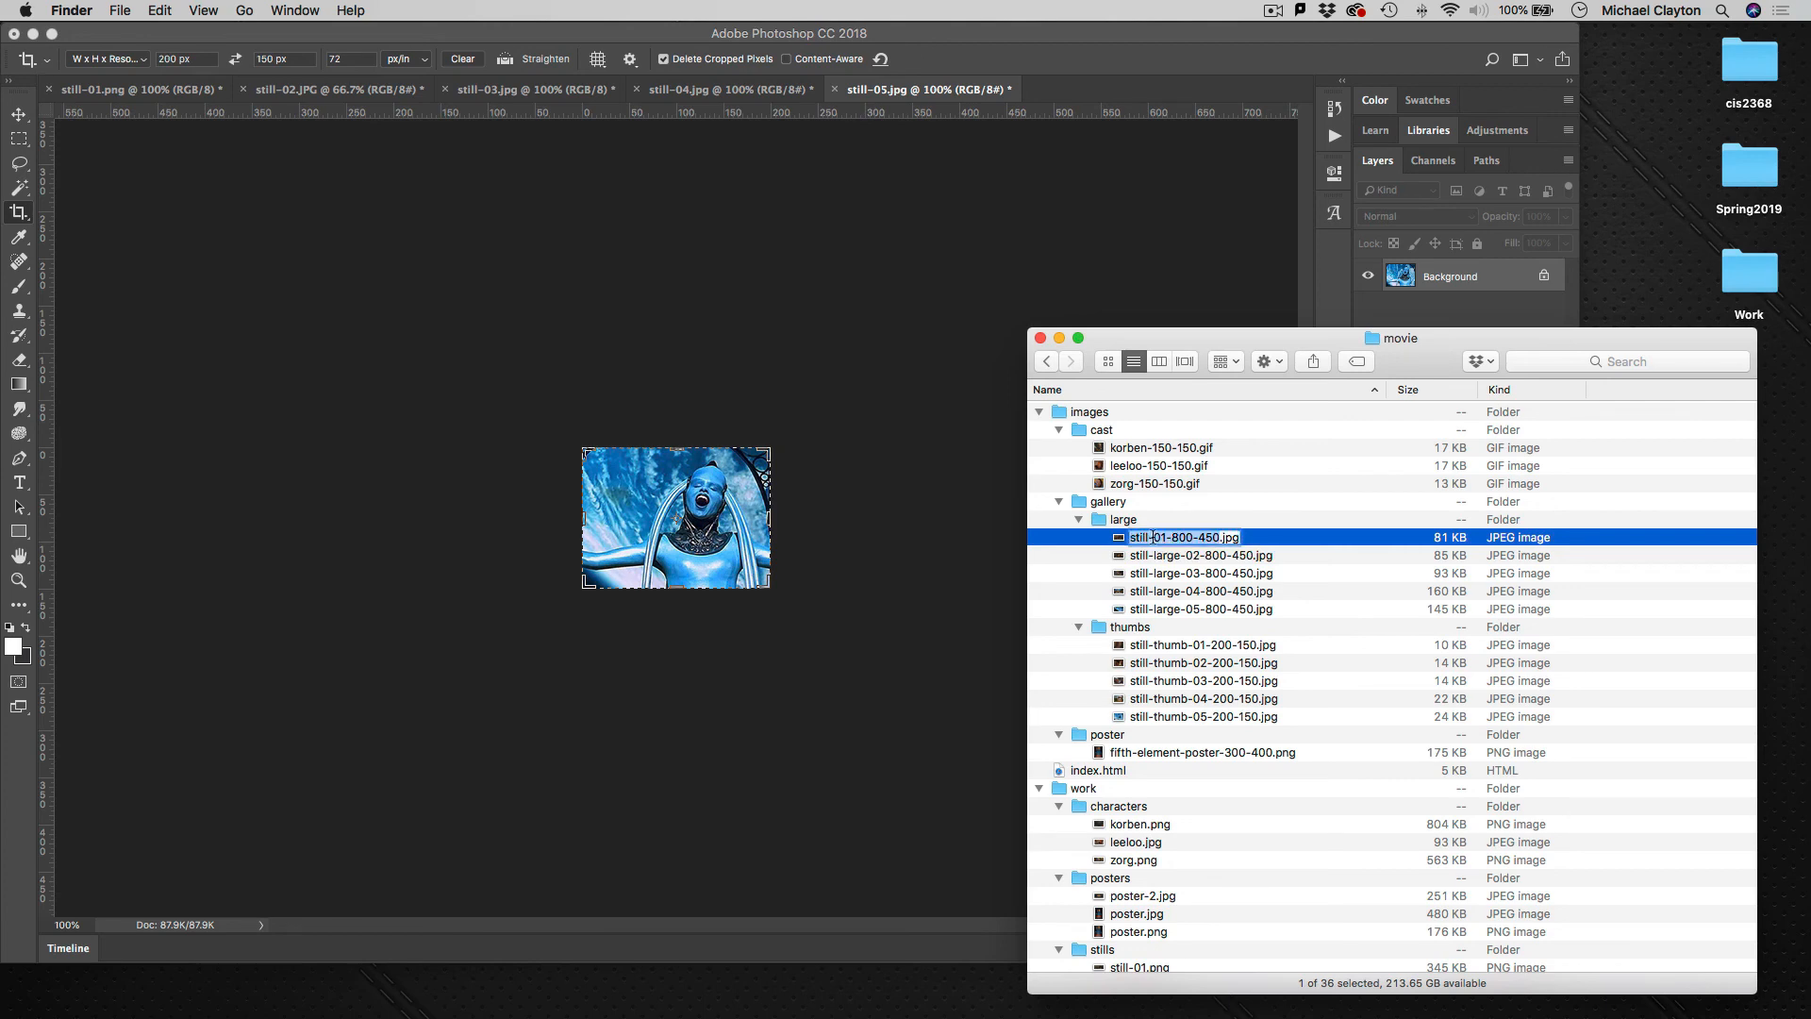
pyautogui.write('large-')
pyautogui.click(1191, 582)
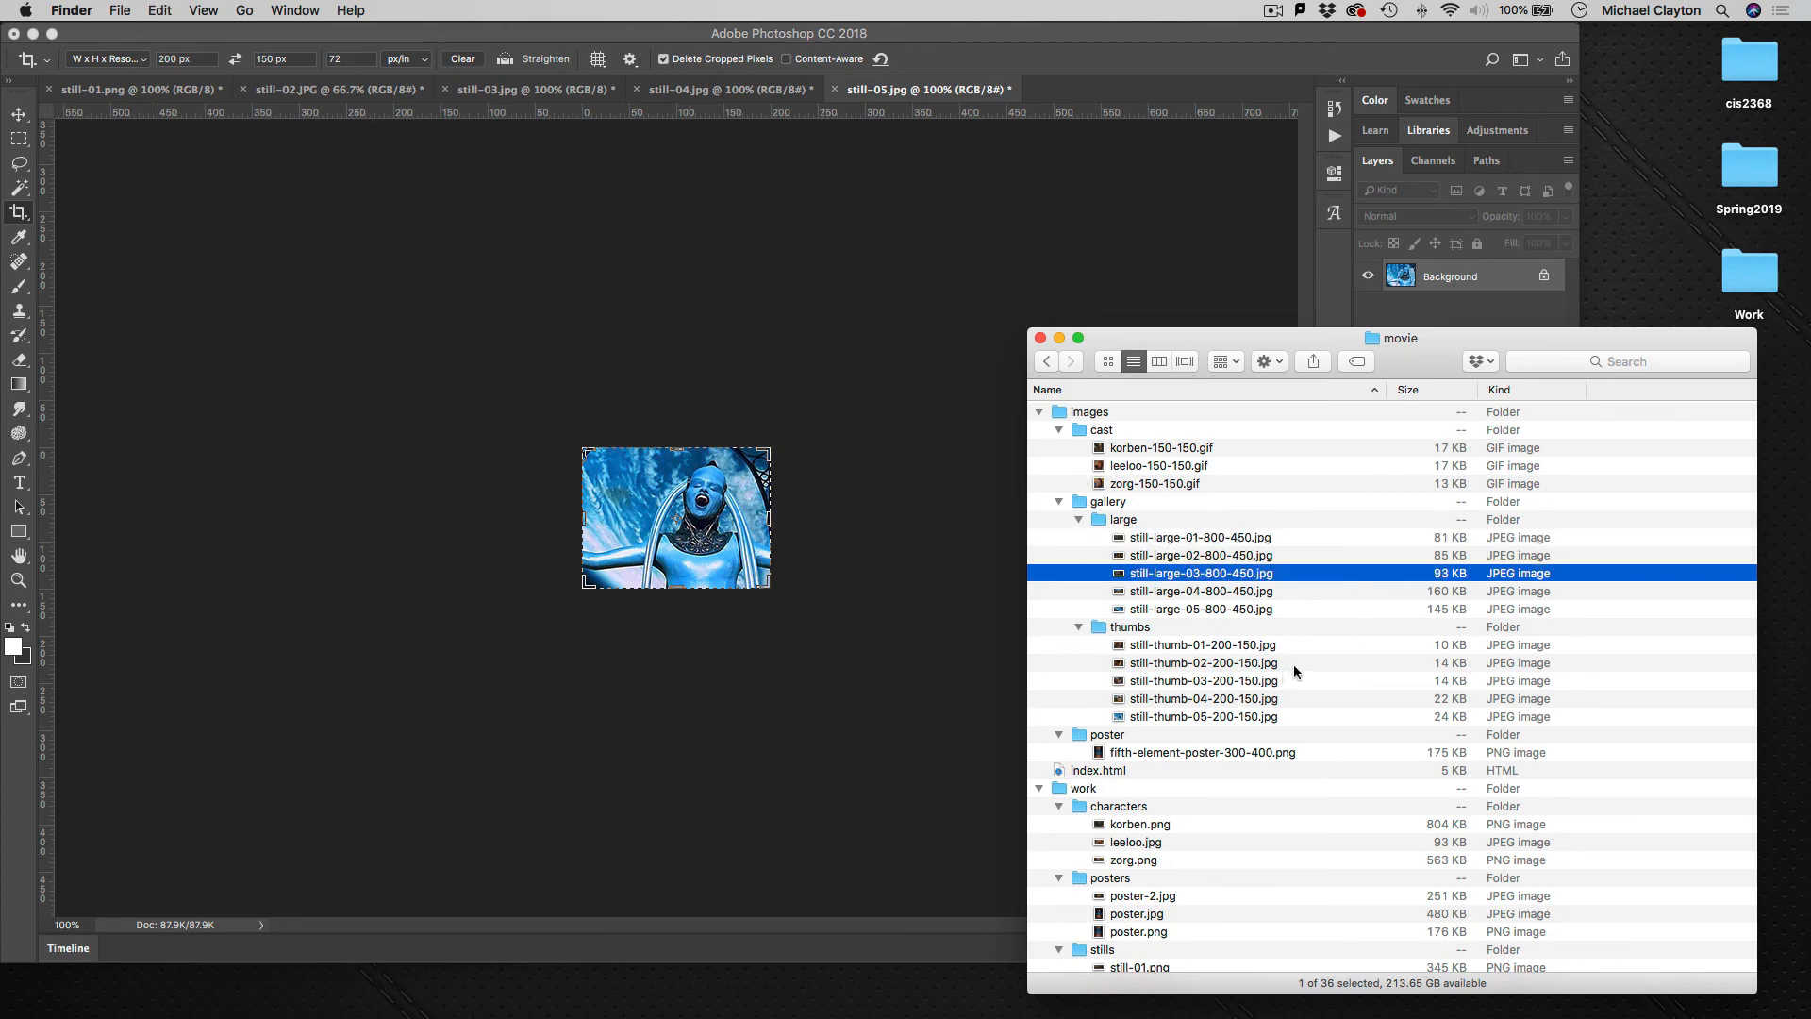
# - Review the exported image files in the cast, gallery large, gallery thumbs and poster folders, and switch back to Photoshop
pyautogui.click(1293, 664)
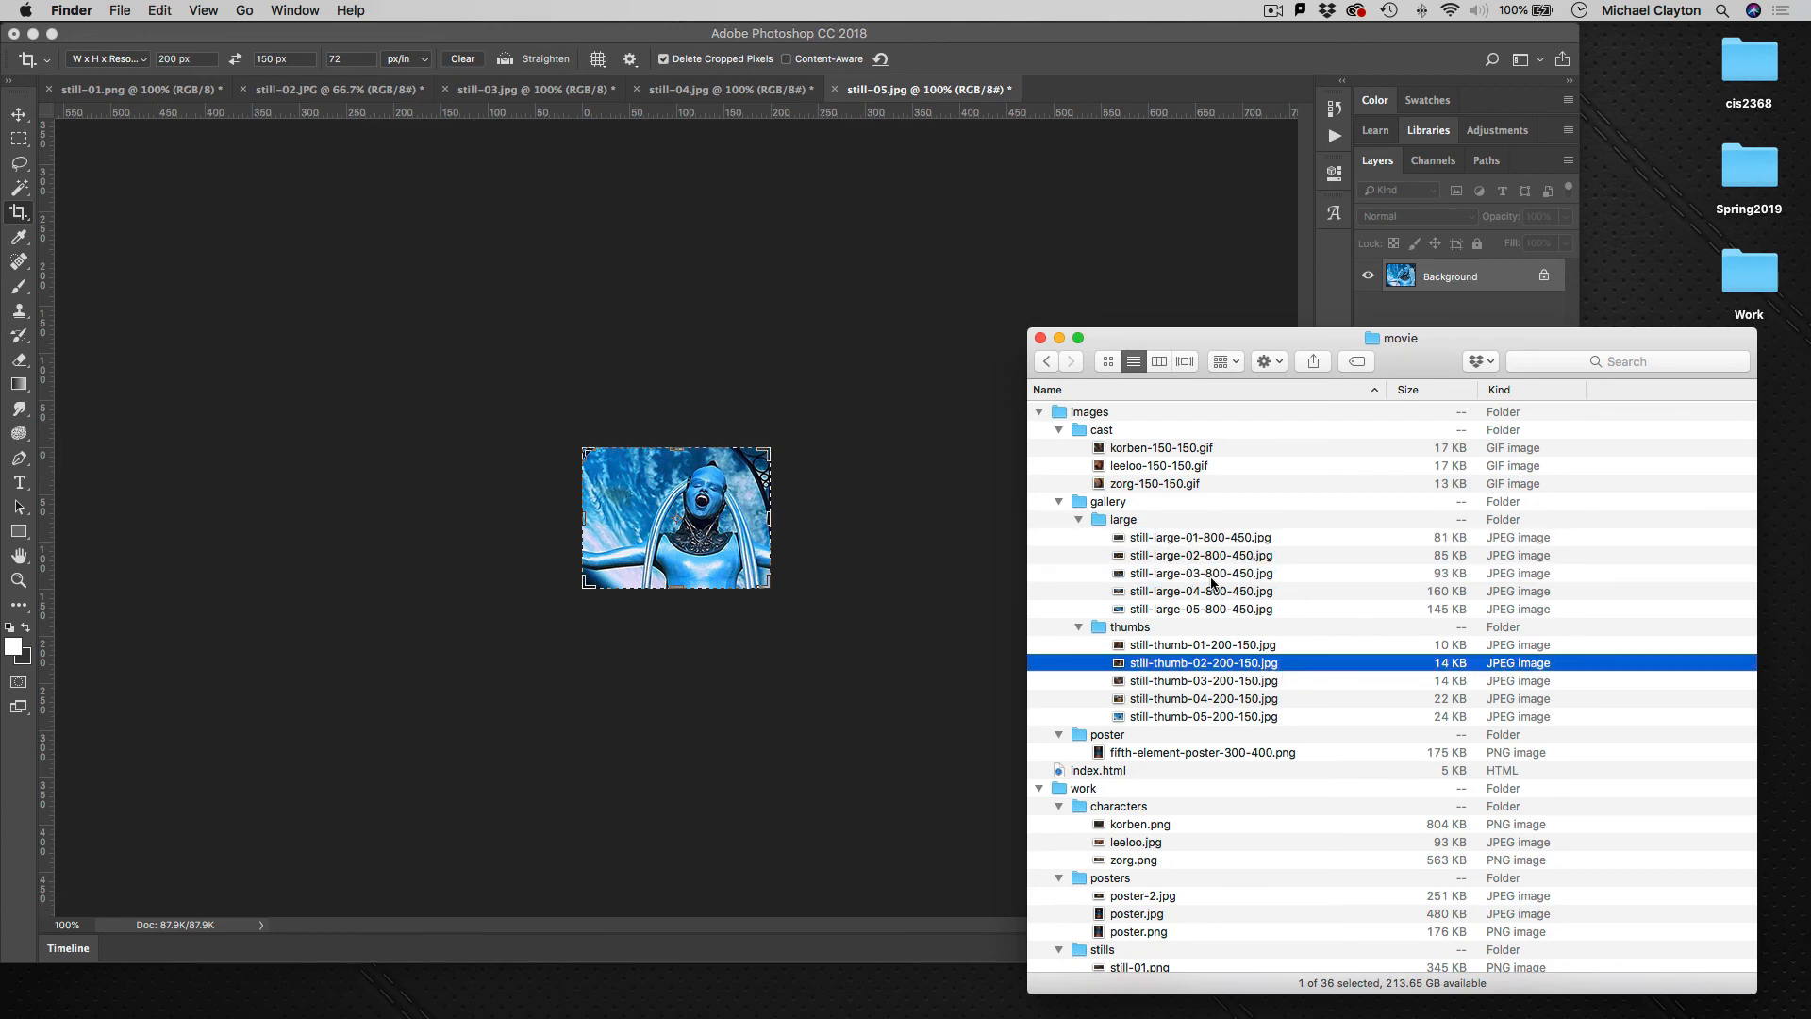
pyautogui.click(1151, 452)
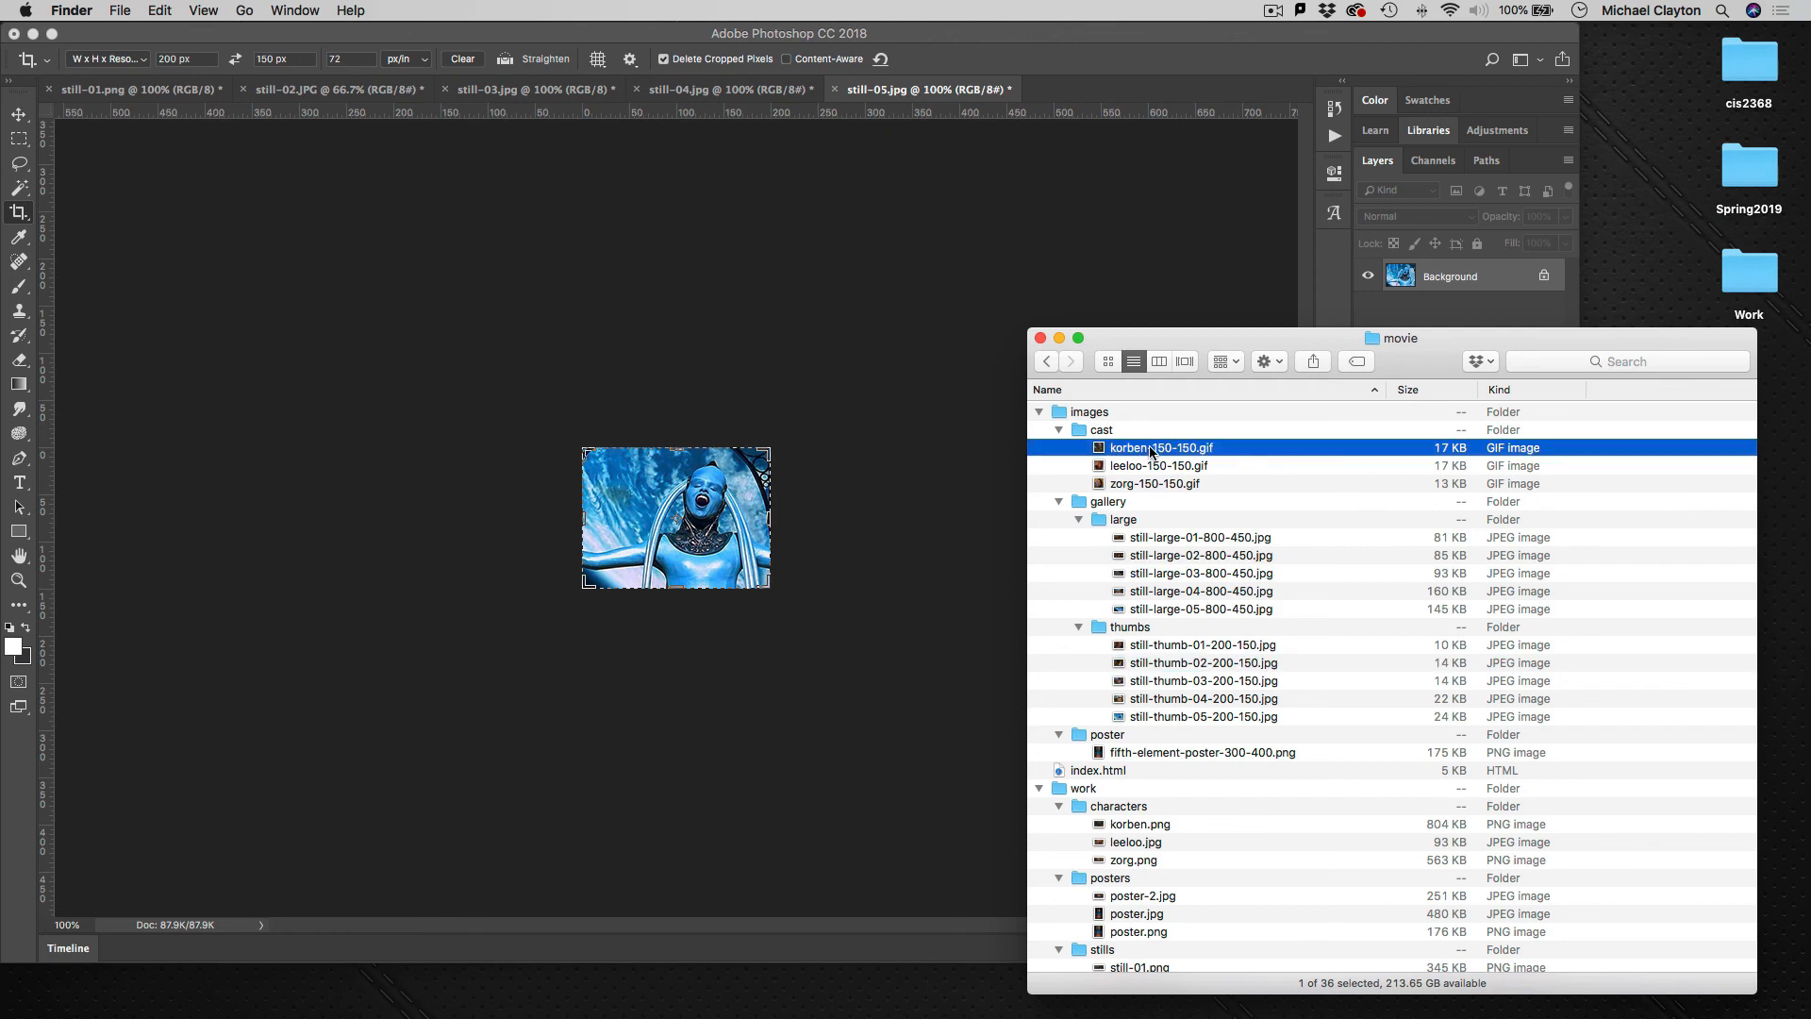
pyautogui.press('Down')
pyautogui.press('Down')
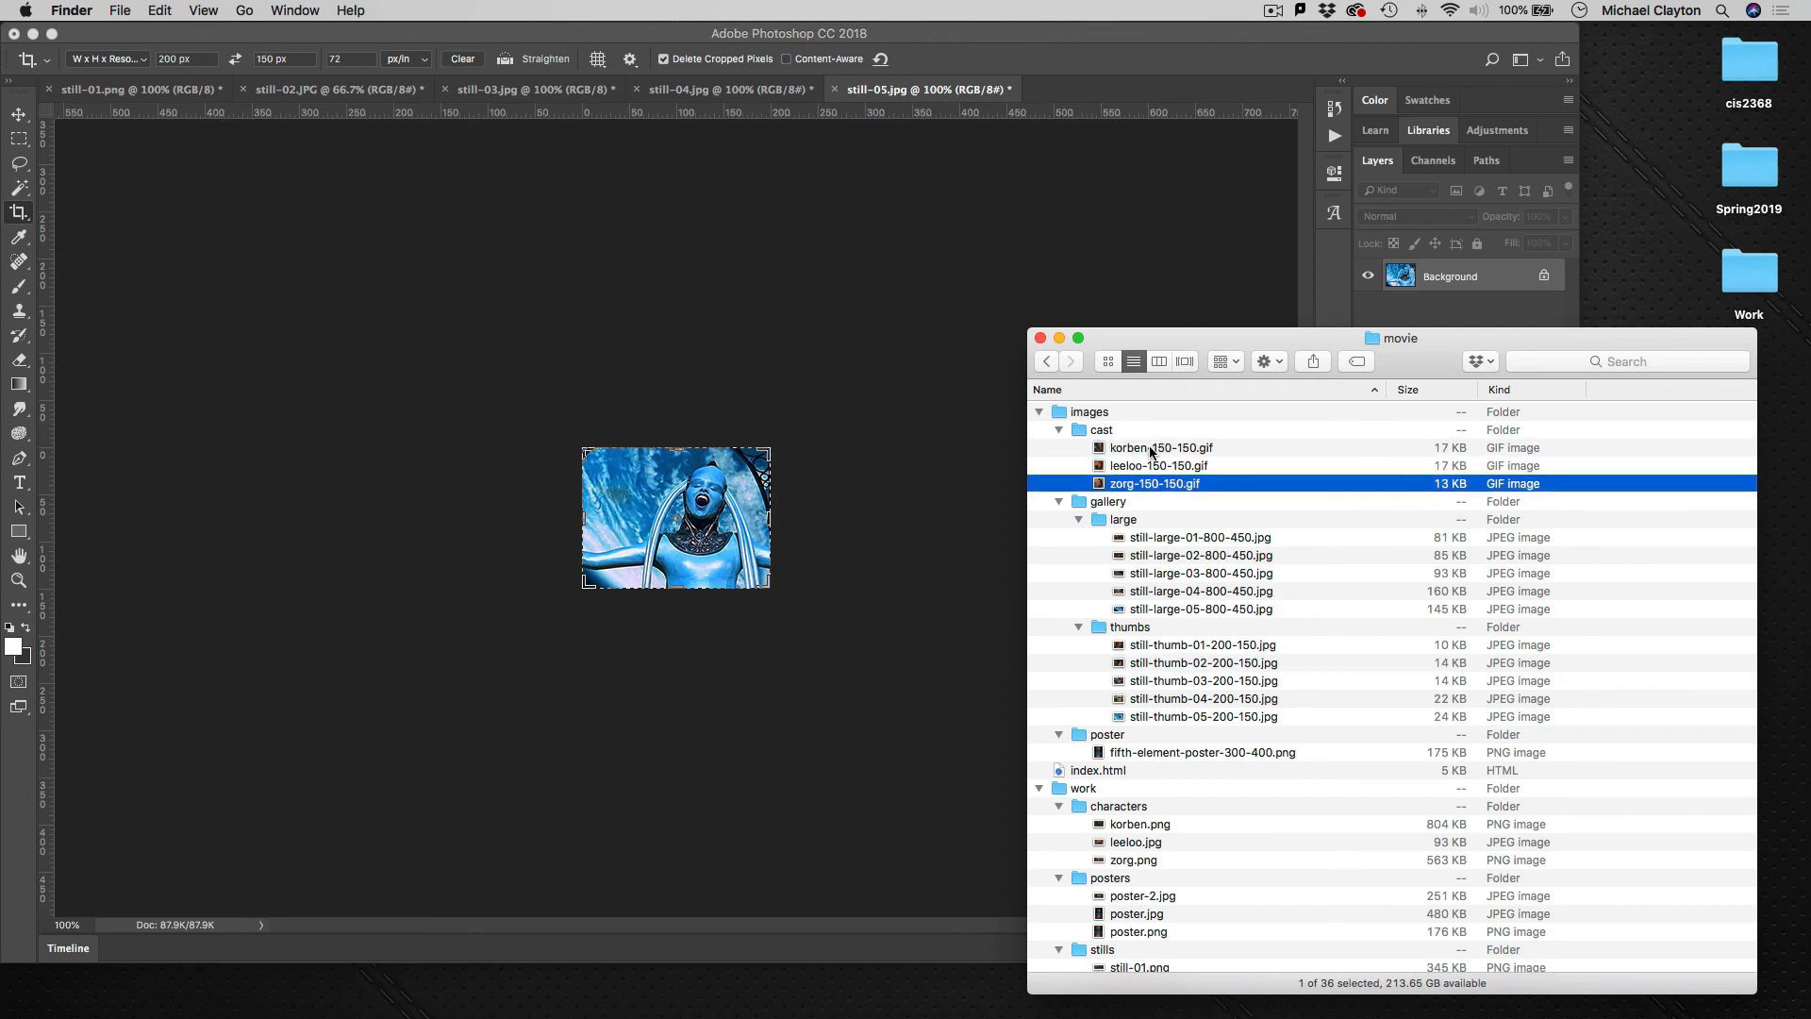
pyautogui.press('Down')
pyautogui.press('Down')
pyautogui.moveTo(1307, 541); pyautogui.dragTo(1293, 714)
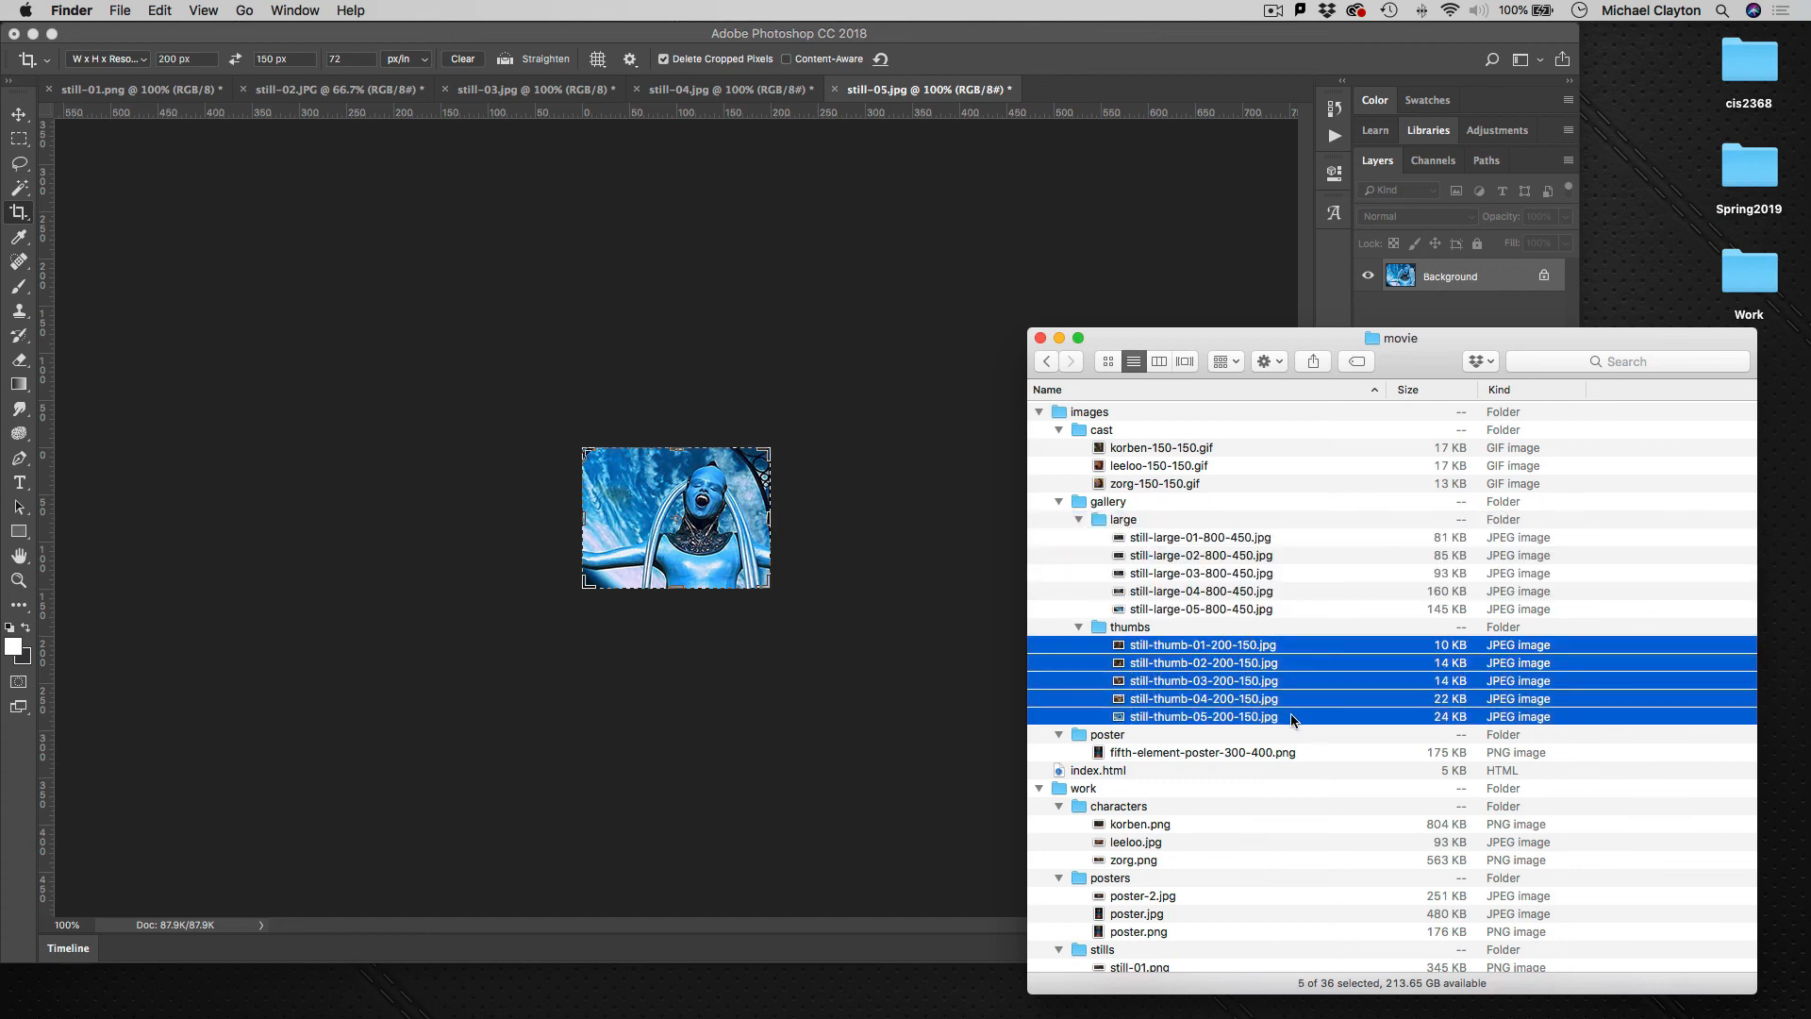
pyautogui.click(1263, 753)
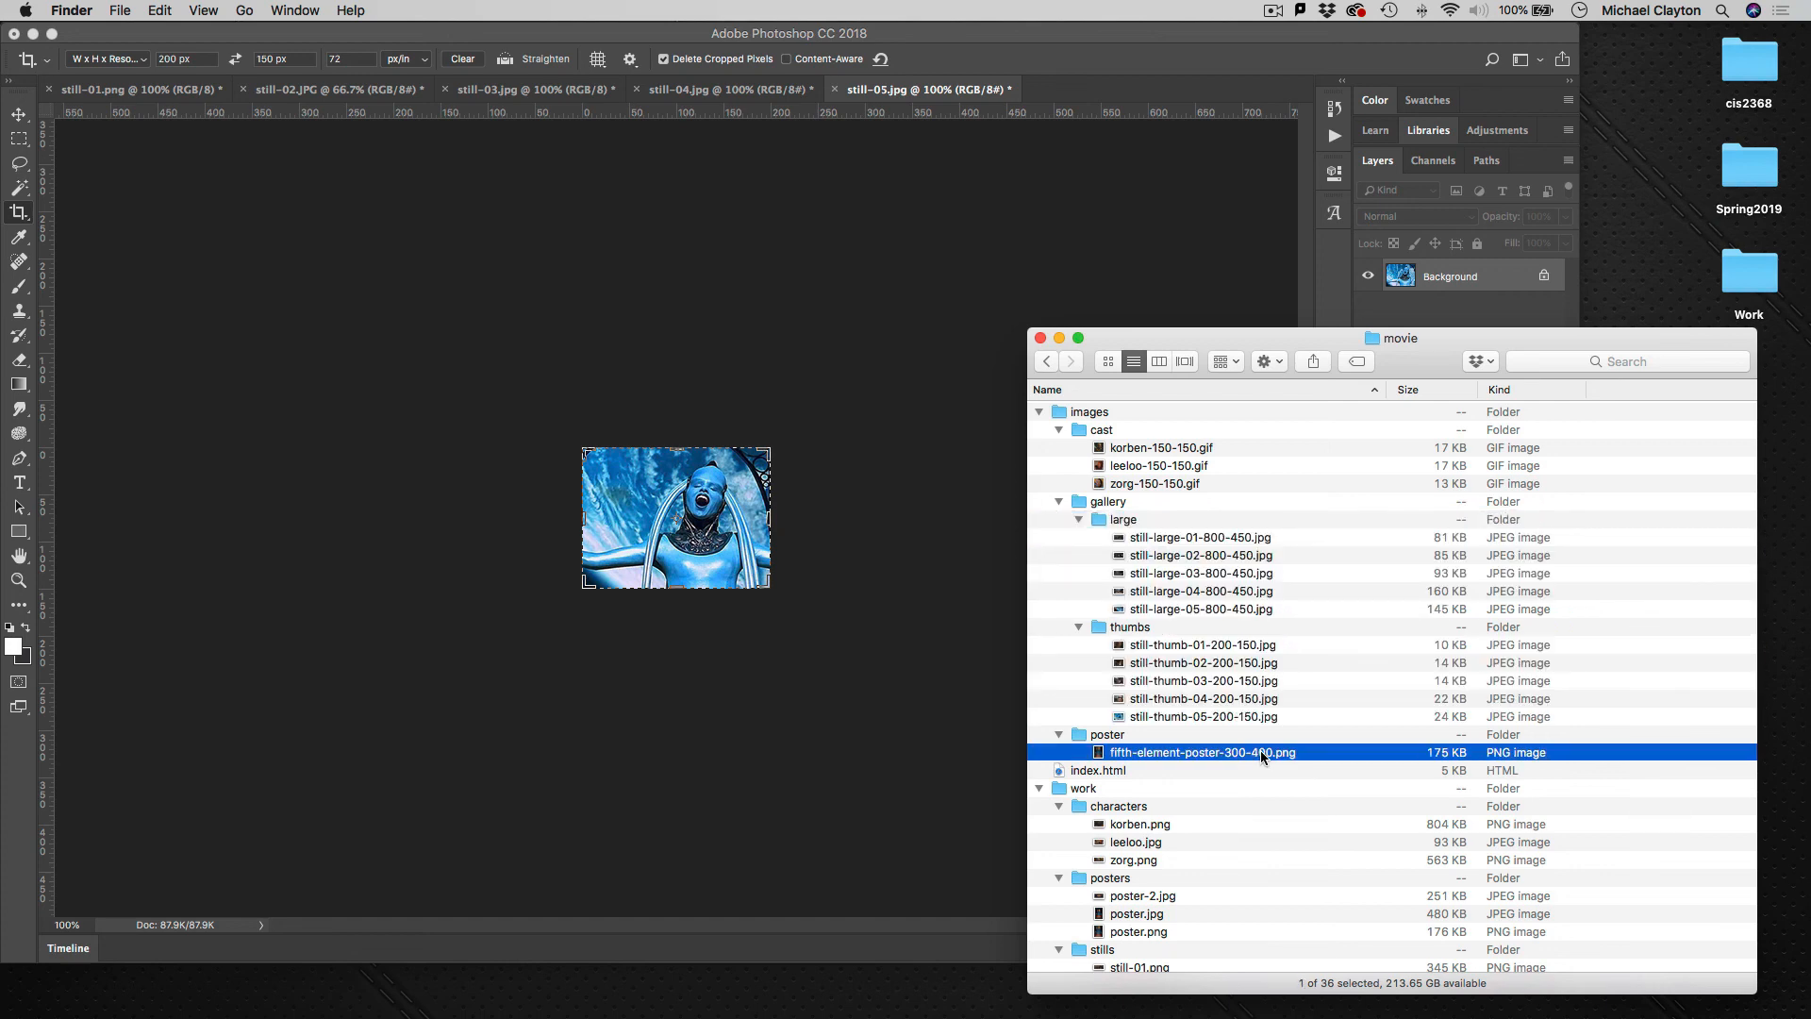
pyautogui.click(873, 446)
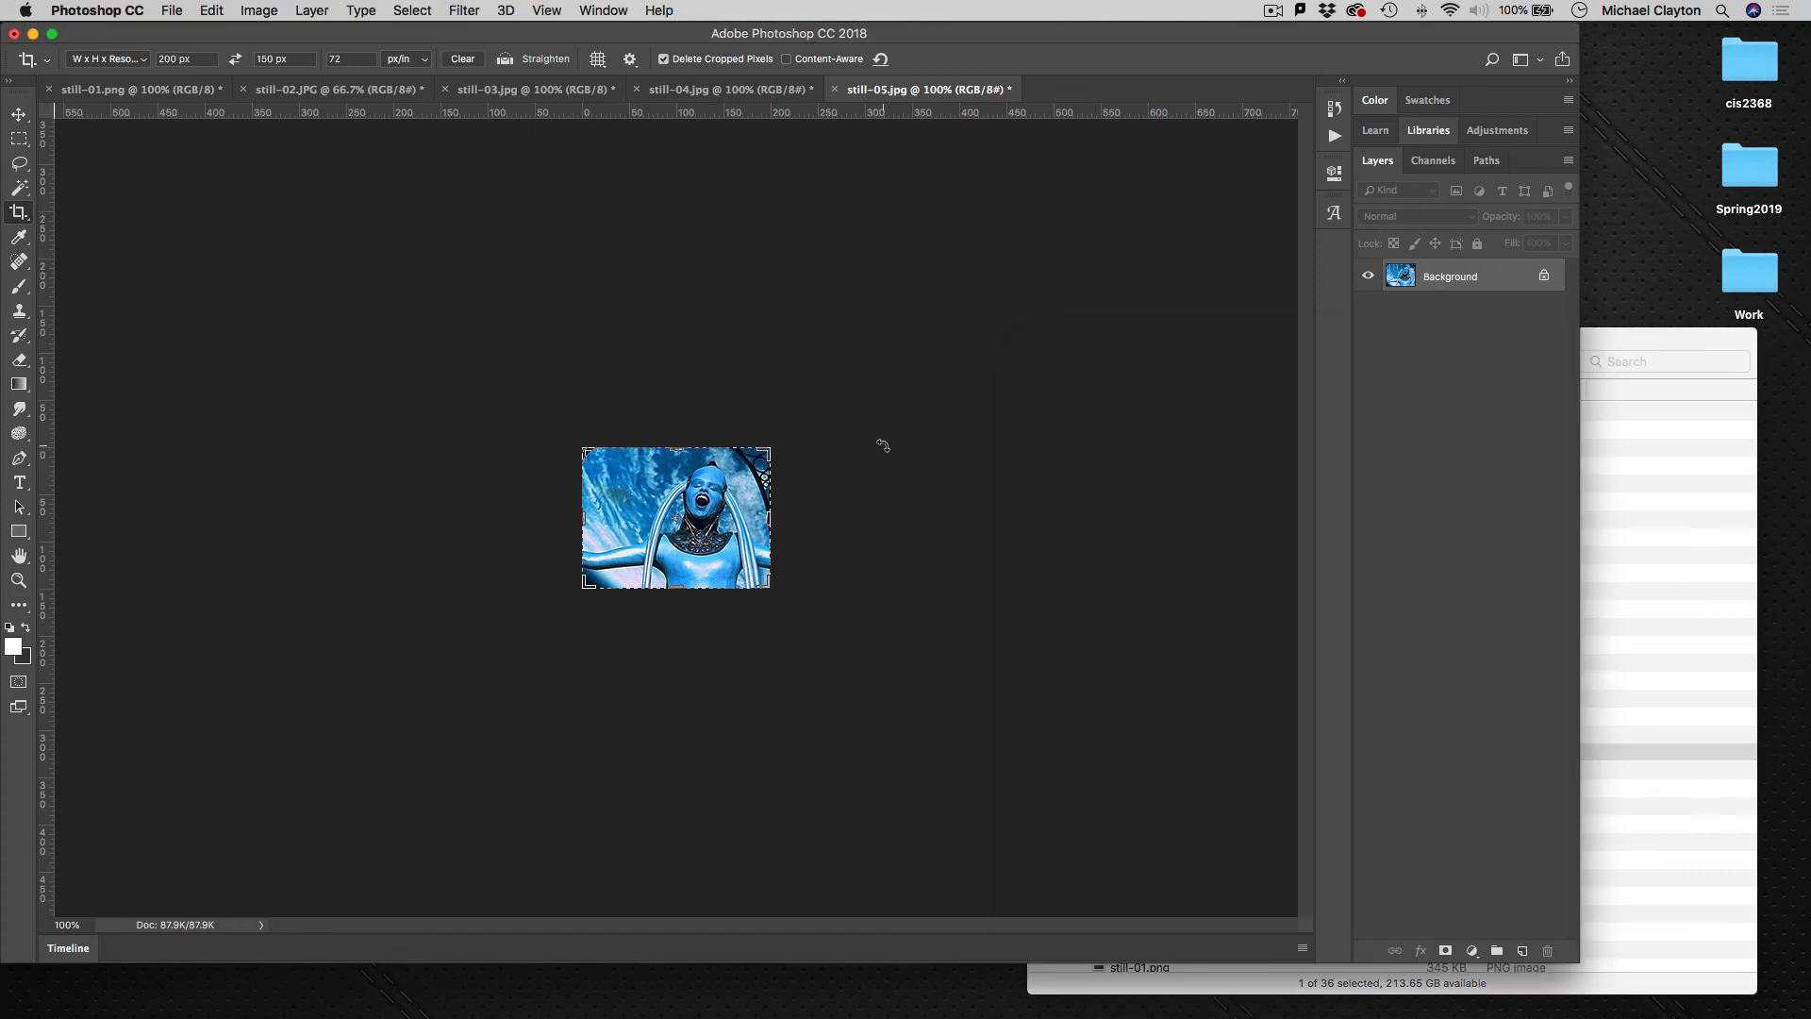